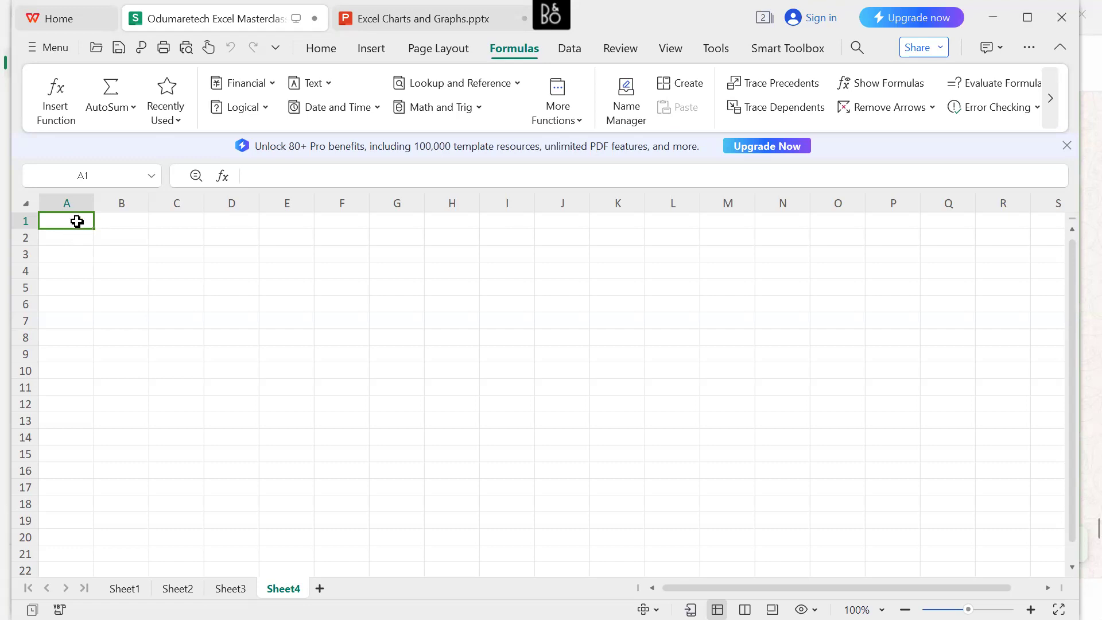
Enter the title "Sales of Goods" in cell A1 and make it bold.
type("Sa")
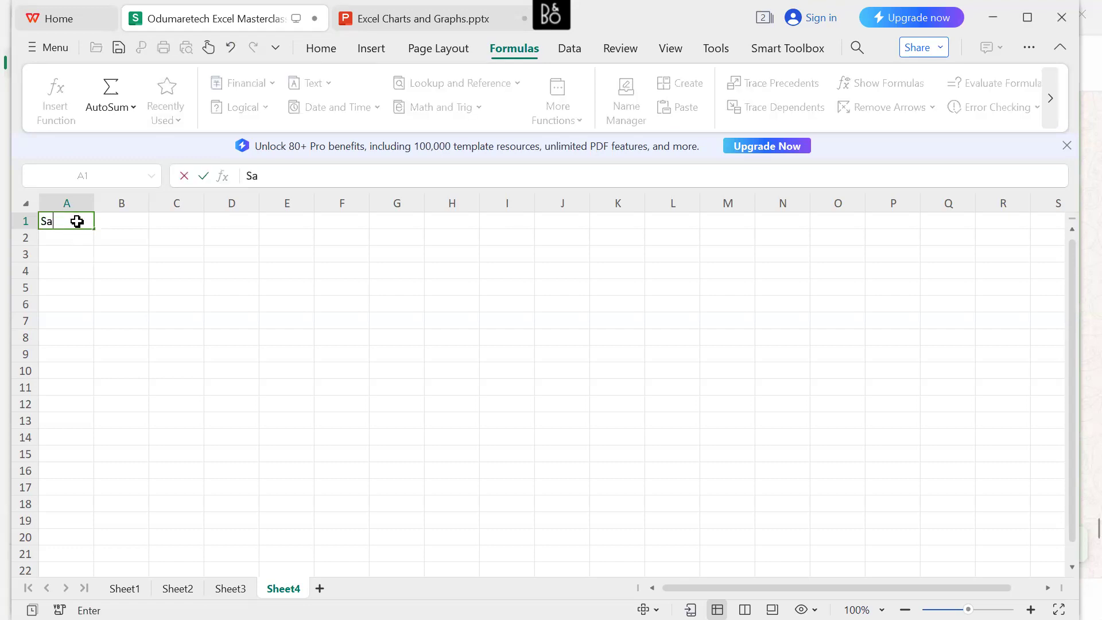
type("les of Goods")
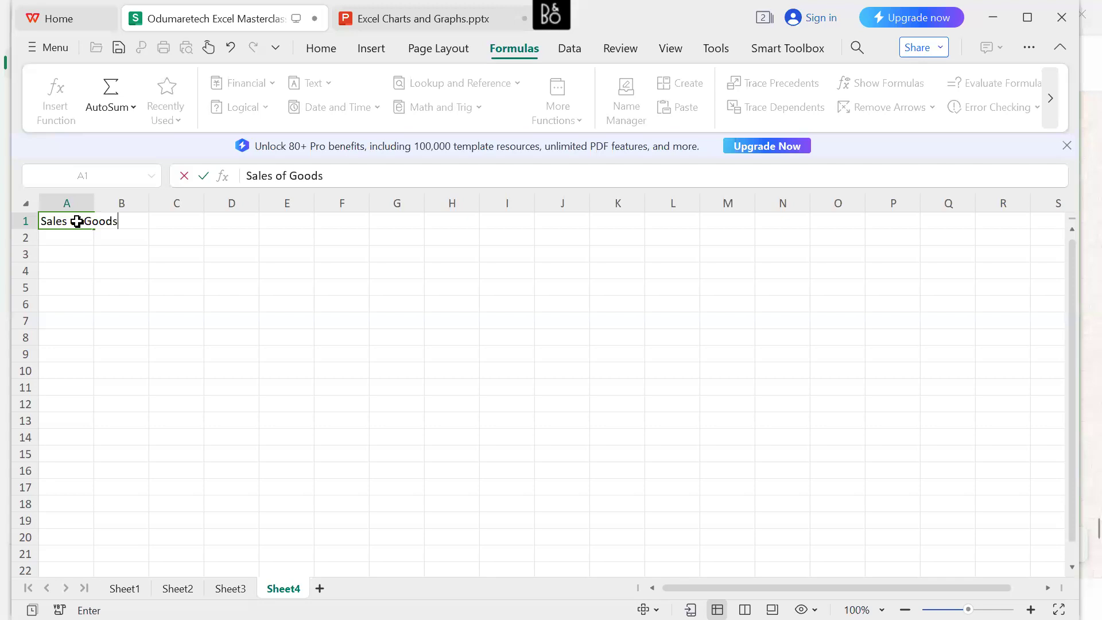
left_click(77, 221)
left_click_drag(118, 221, 45, 223)
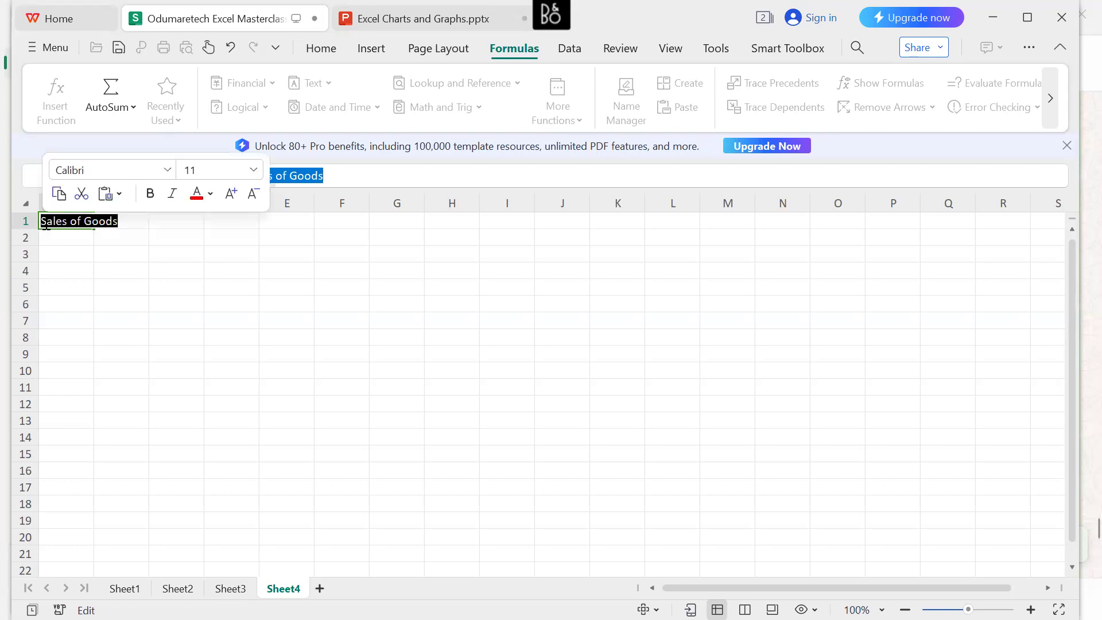
left_click(150, 195)
left_click(67, 252)
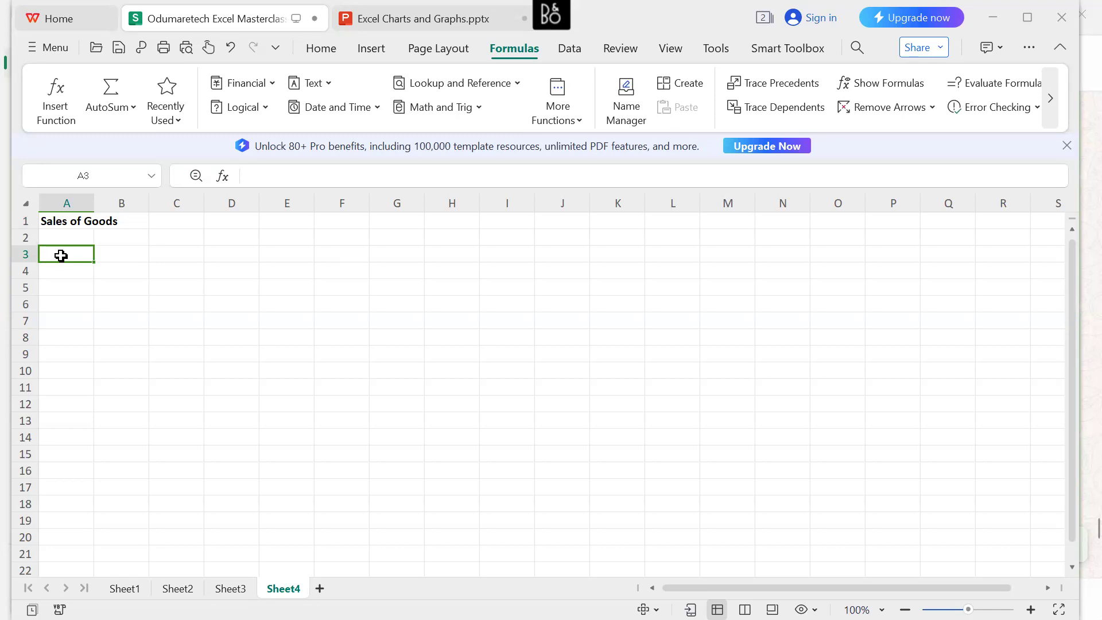
Add a bold "Month" column header in cell A3.
left_click(140, 257)
left_click(61, 256)
type("Month")
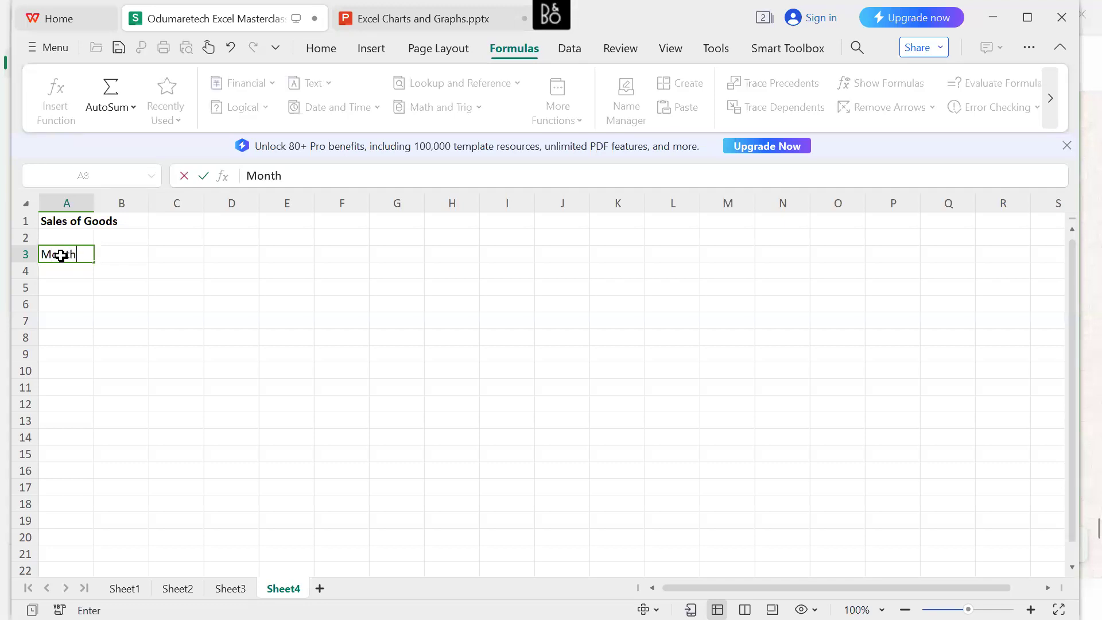
left_click_drag(76, 255, 40, 255)
left_click(150, 229)
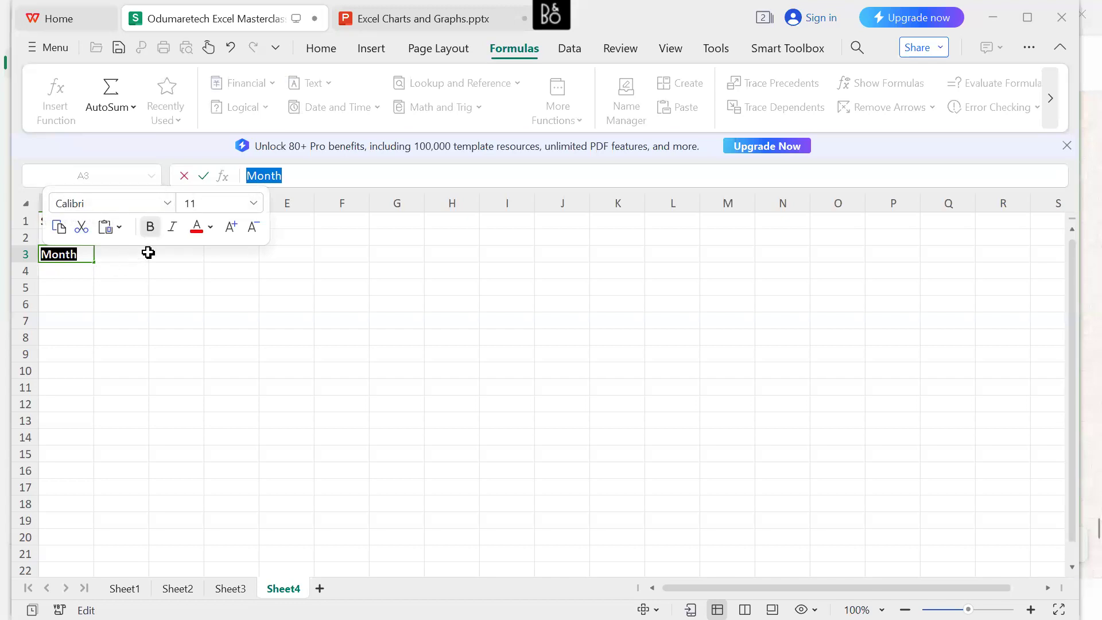
left_click(154, 259)
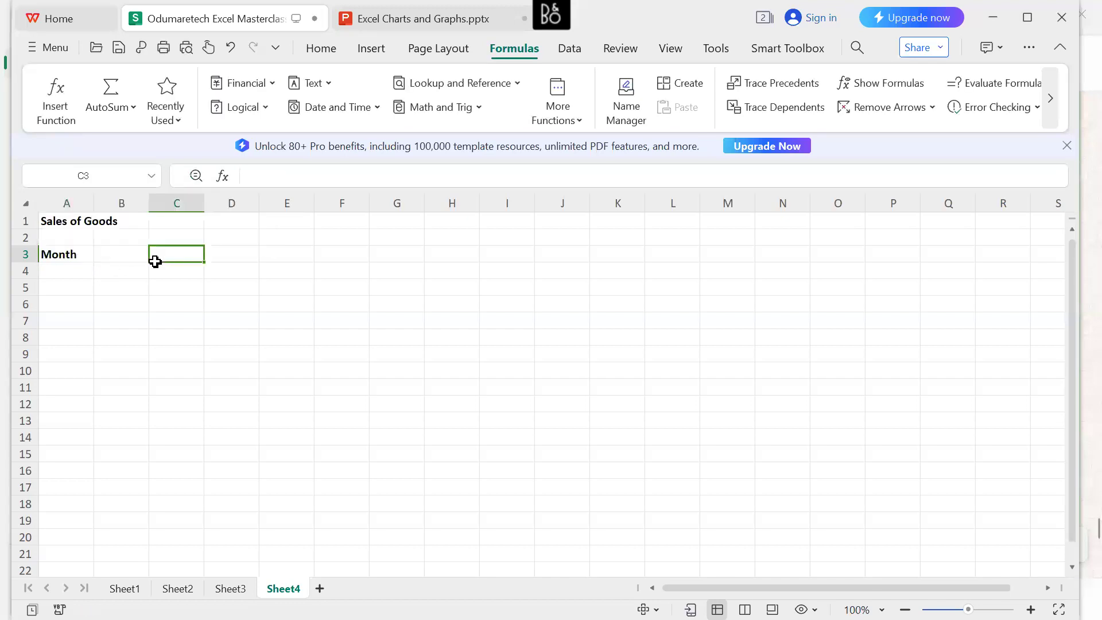
Add a bold "Smart TV" column header in cell B3.
left_click(135, 259)
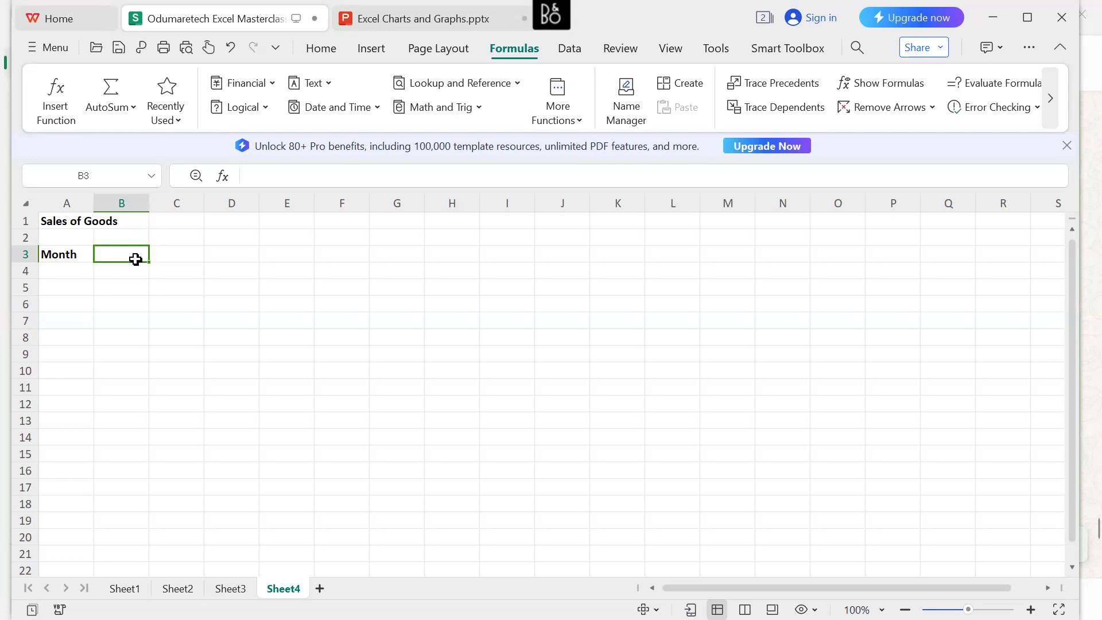
type("S")
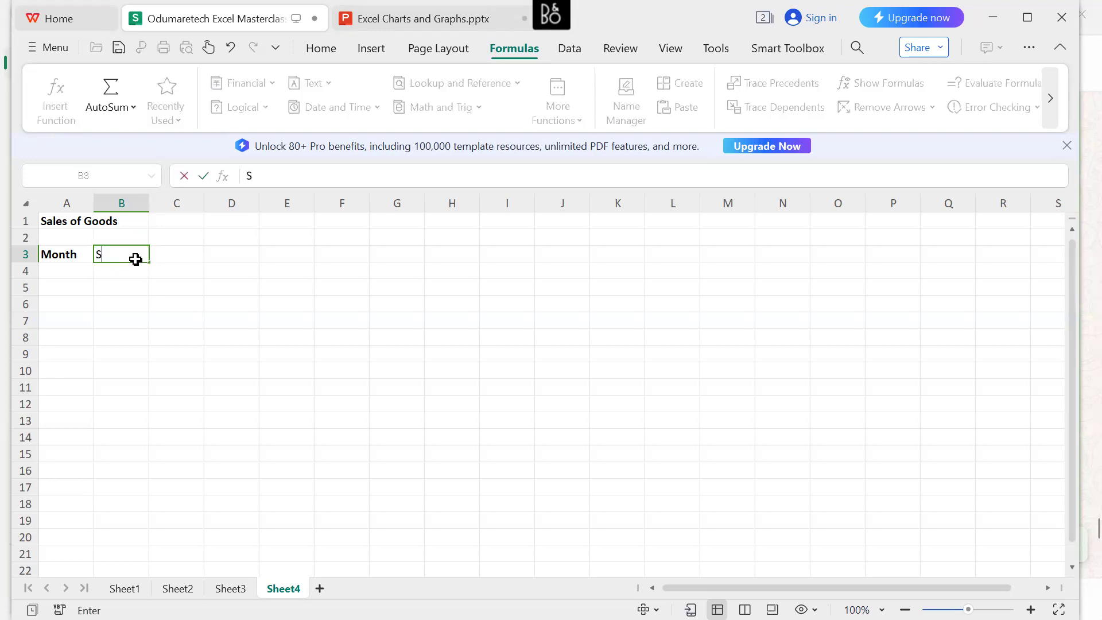
type("mart TV")
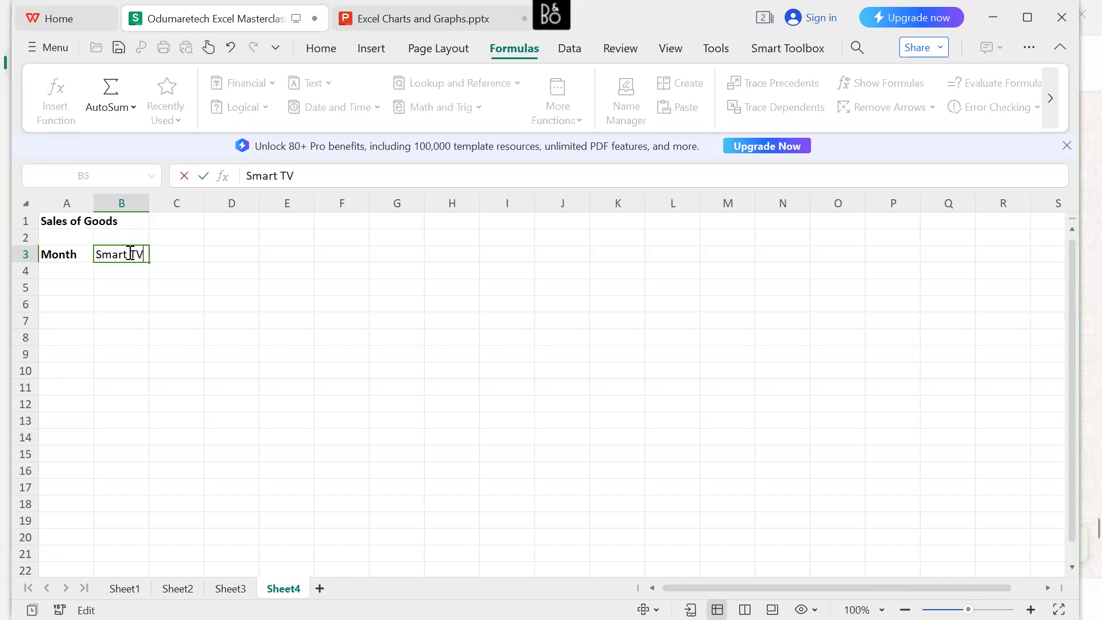
left_click_drag(144, 253, 96, 254)
left_click(205, 226)
Enter the date 1/1/2006 in A4 and fill the date series down to A12.
left_click(66, 271)
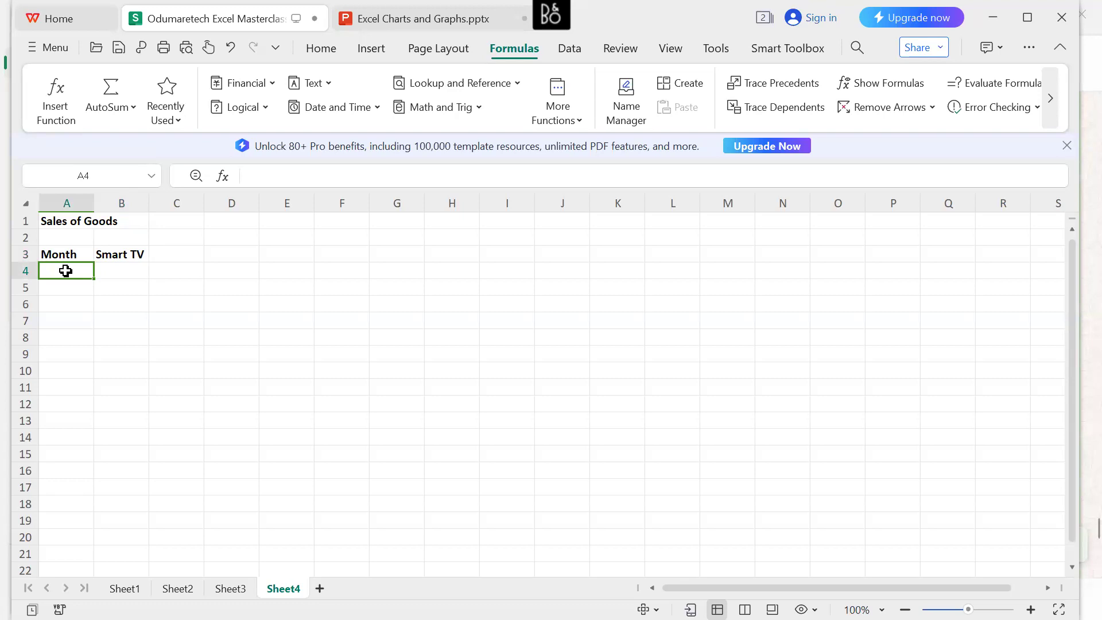
type("1")
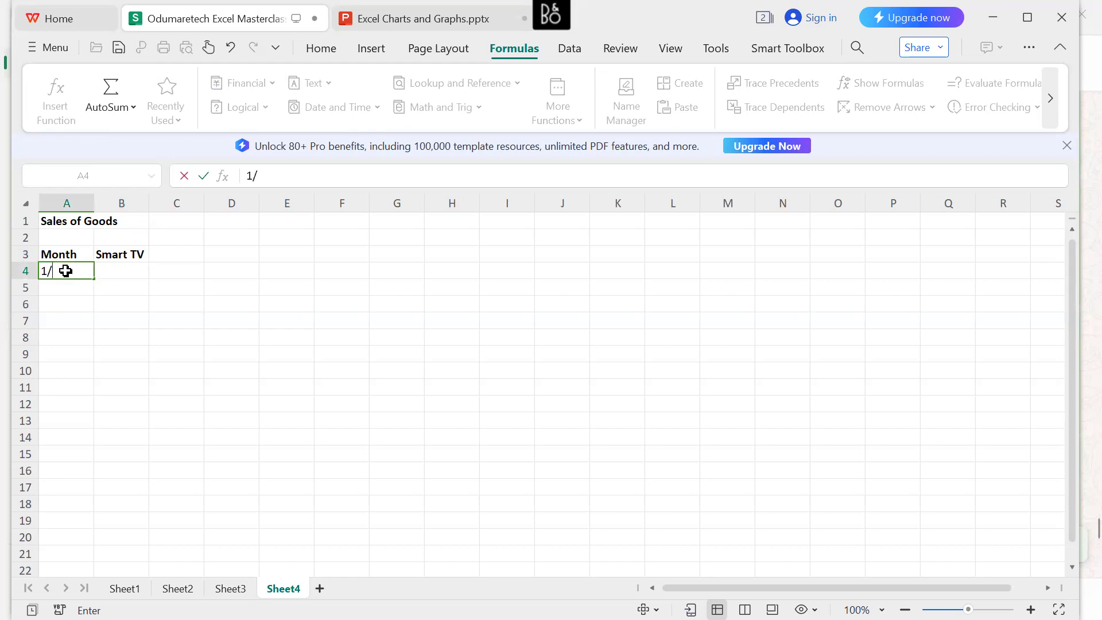
type("/12")
key("BackSpace")
type("/2006")
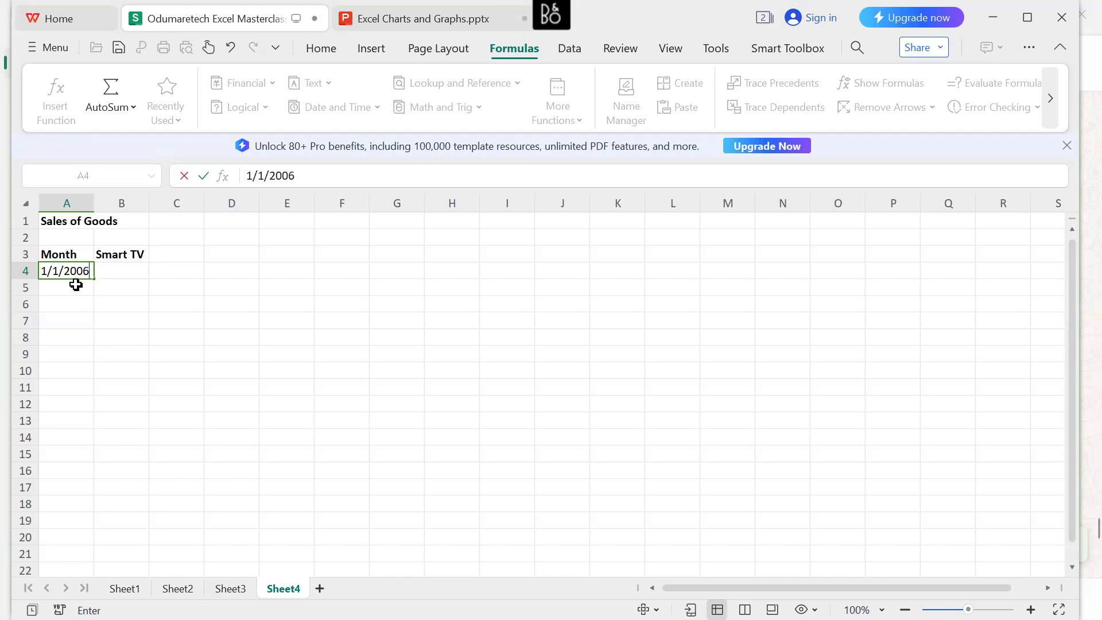
left_click(77, 287)
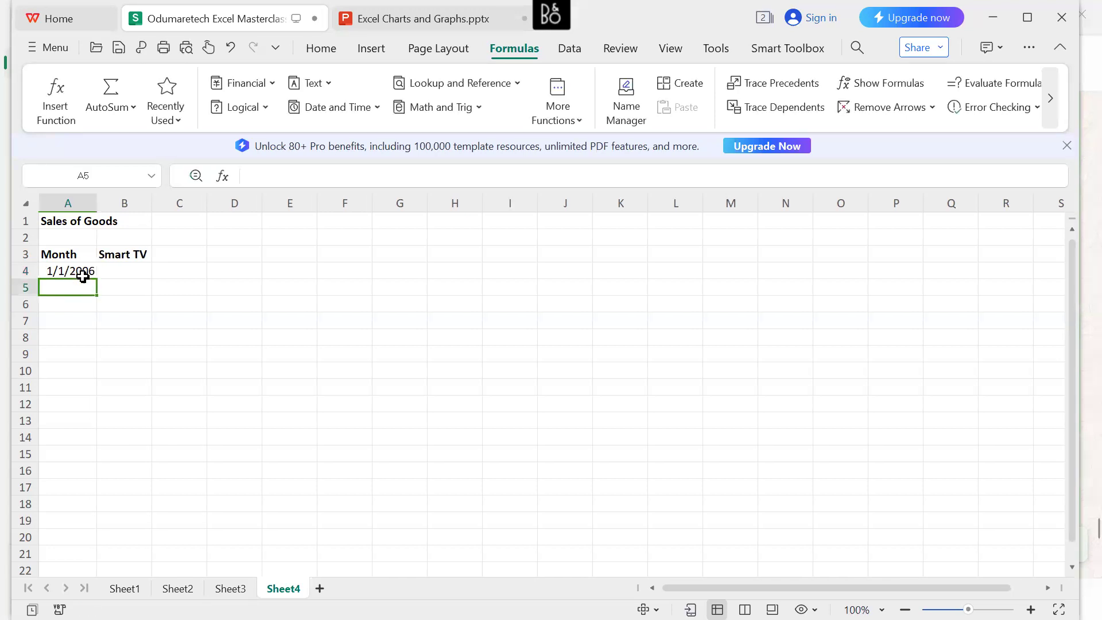
left_click(82, 271)
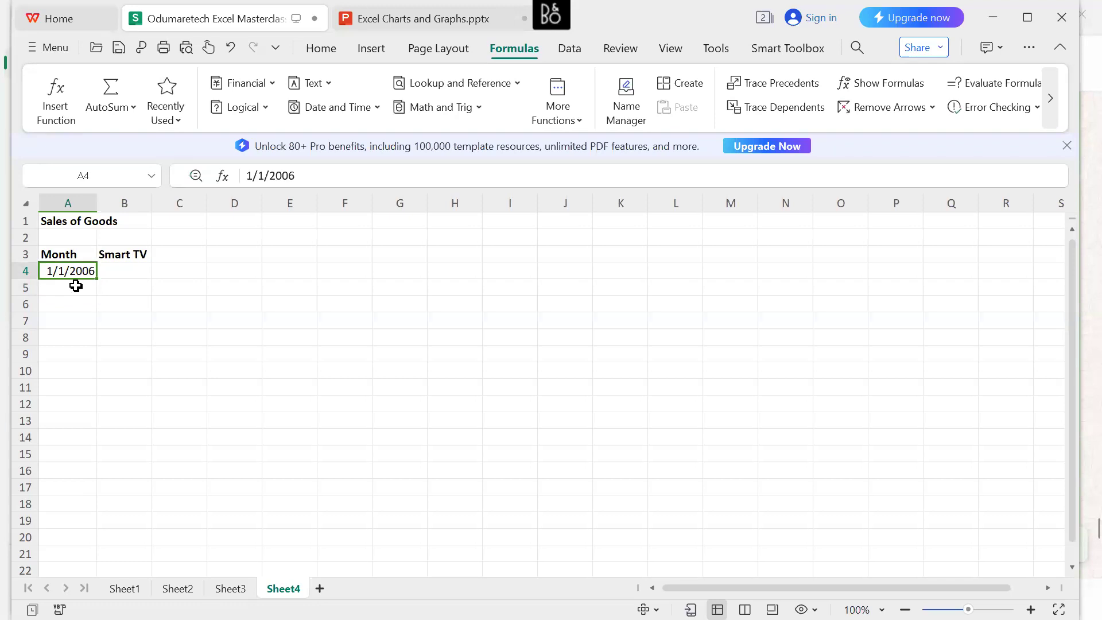
left_click_drag(97, 279, 97, 405)
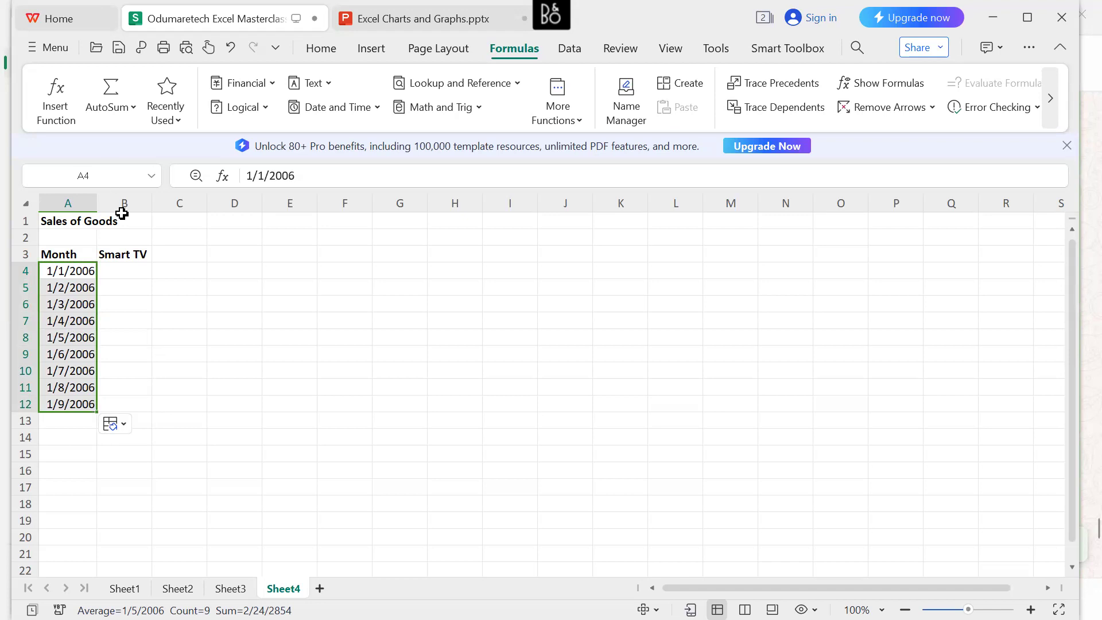
Extend the B3 header to "Smart TV Sales" and widen column B to fit it.
left_click(150, 256)
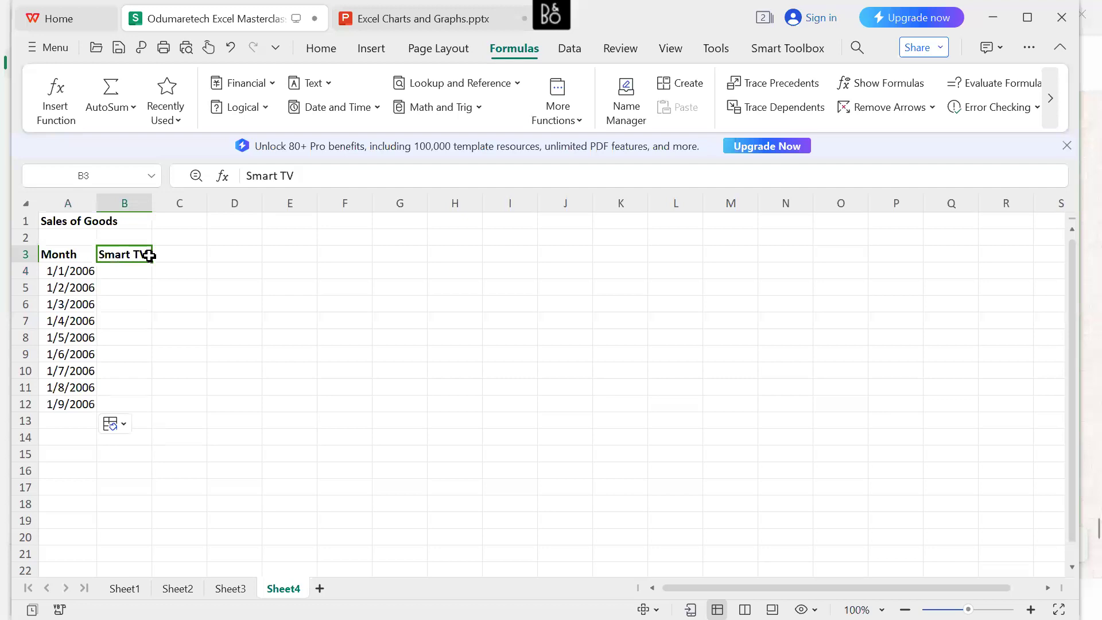
double_click(149, 256)
type("Sales")
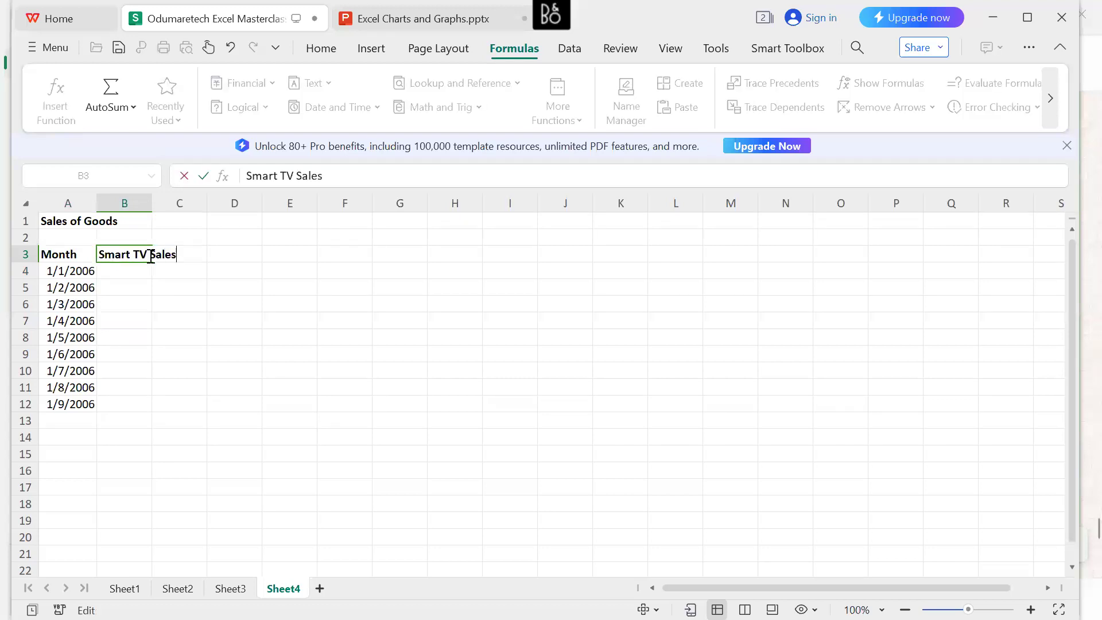
key("Return")
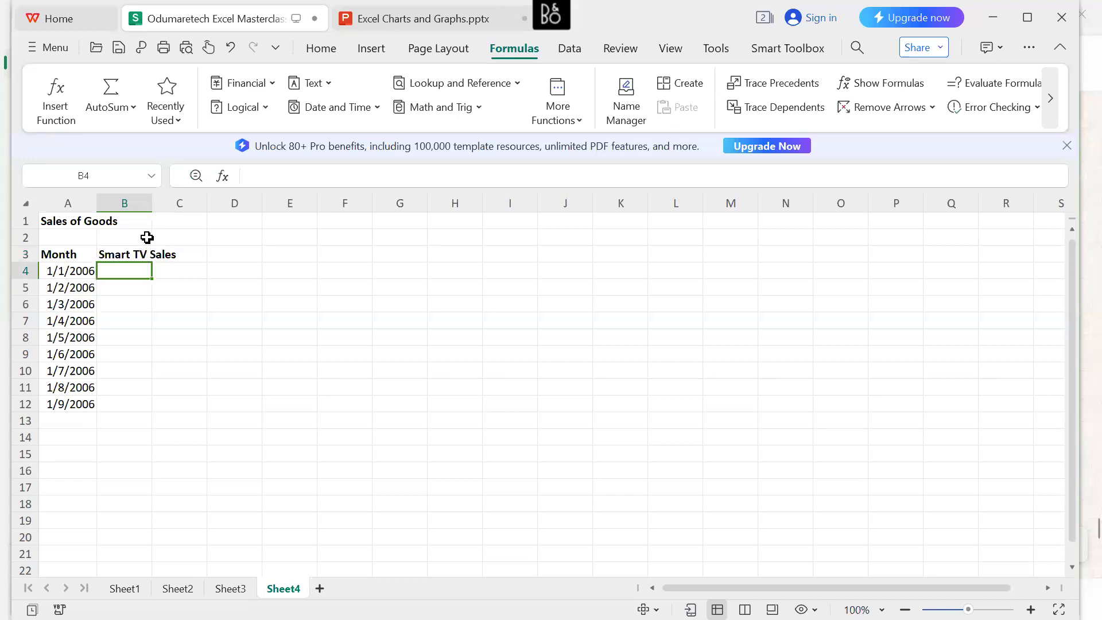
left_click_drag(154, 207, 179, 207)
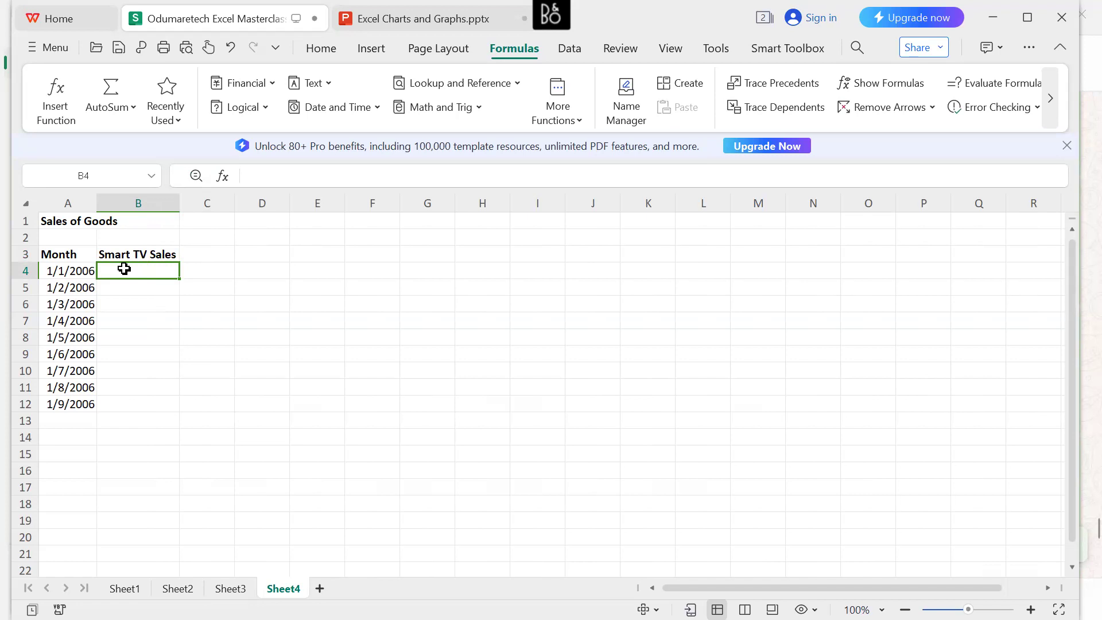
Enter the Smart TV sales figures 20,000, 35000 and 28000 in cells B4 to B6.
type("20,000")
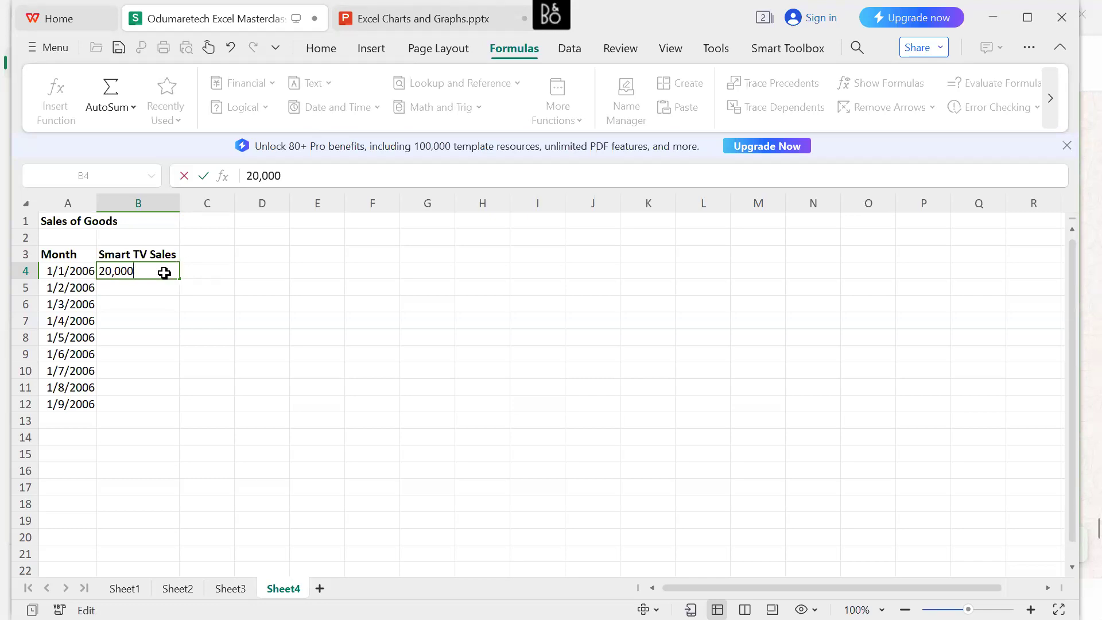
key("Return")
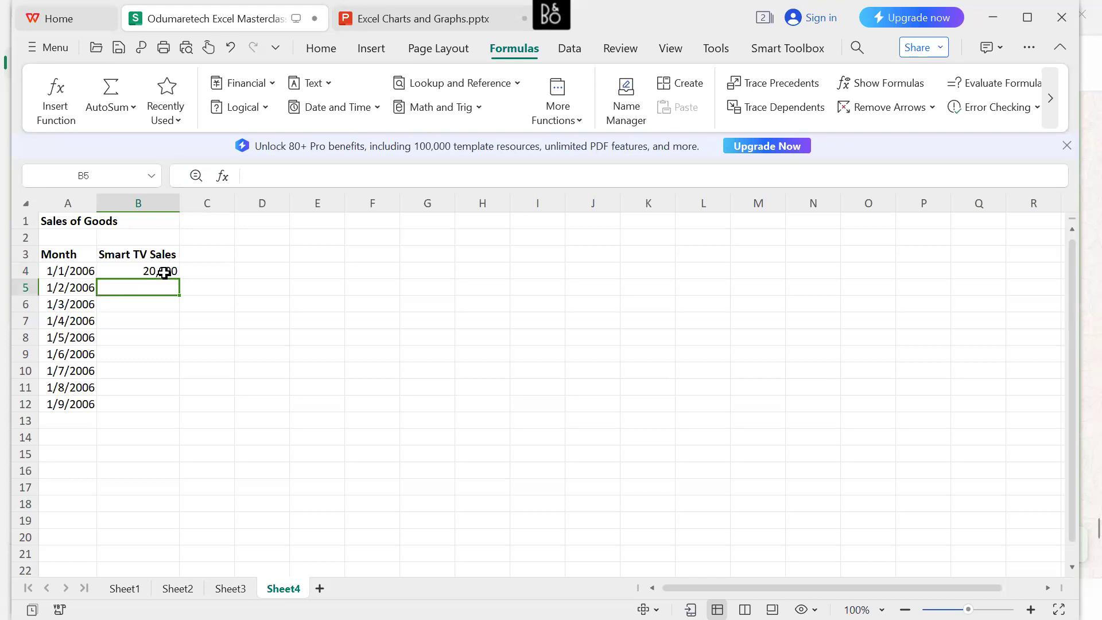
type("3")
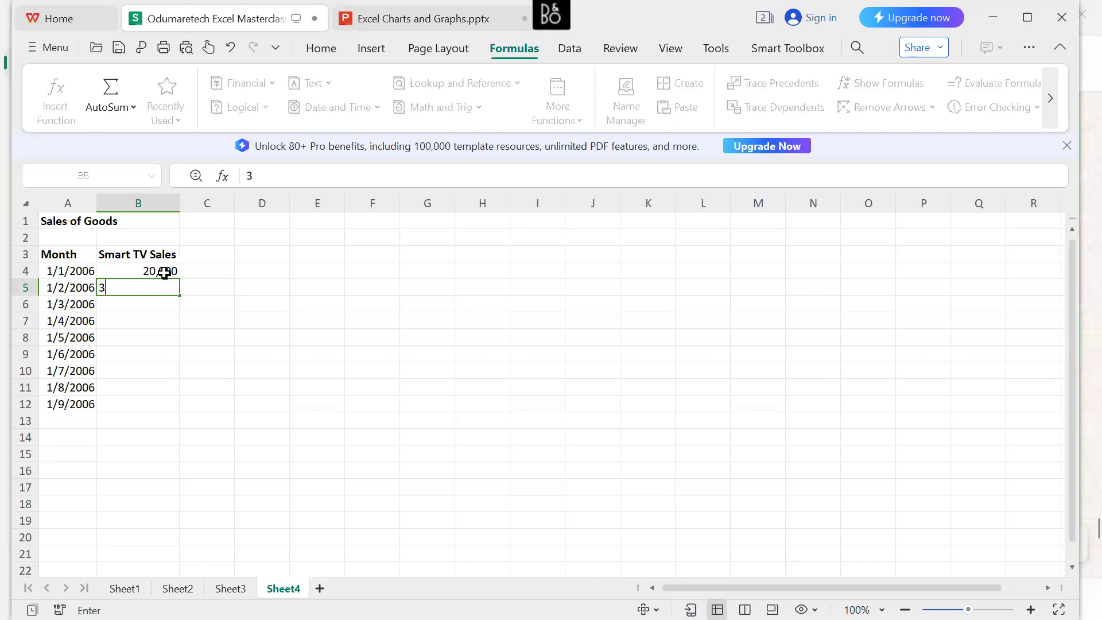
type("5000")
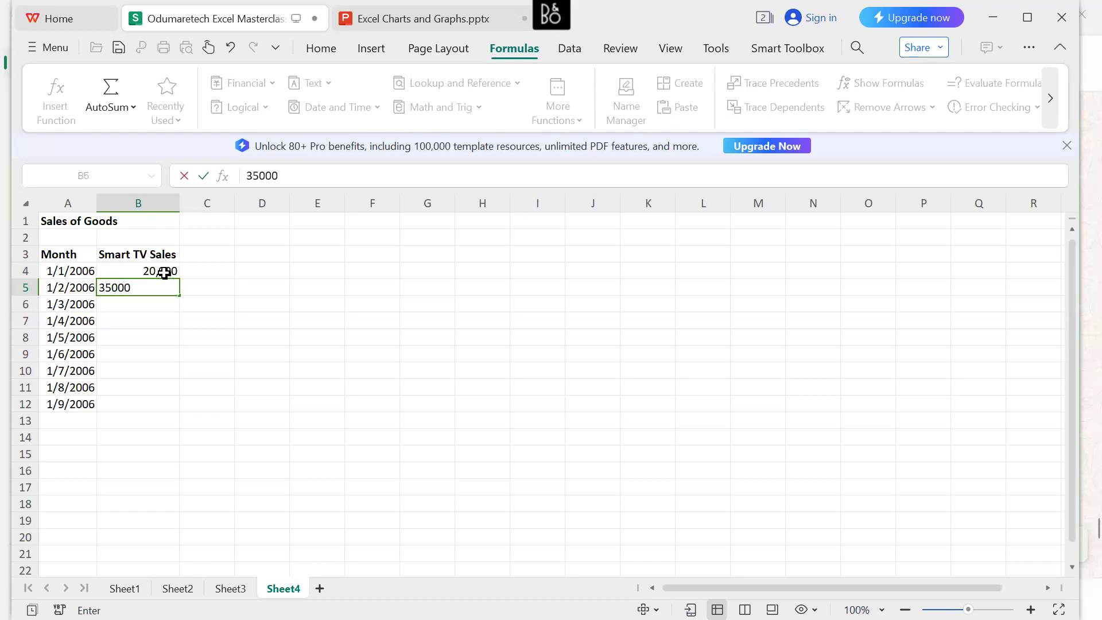
key("Return")
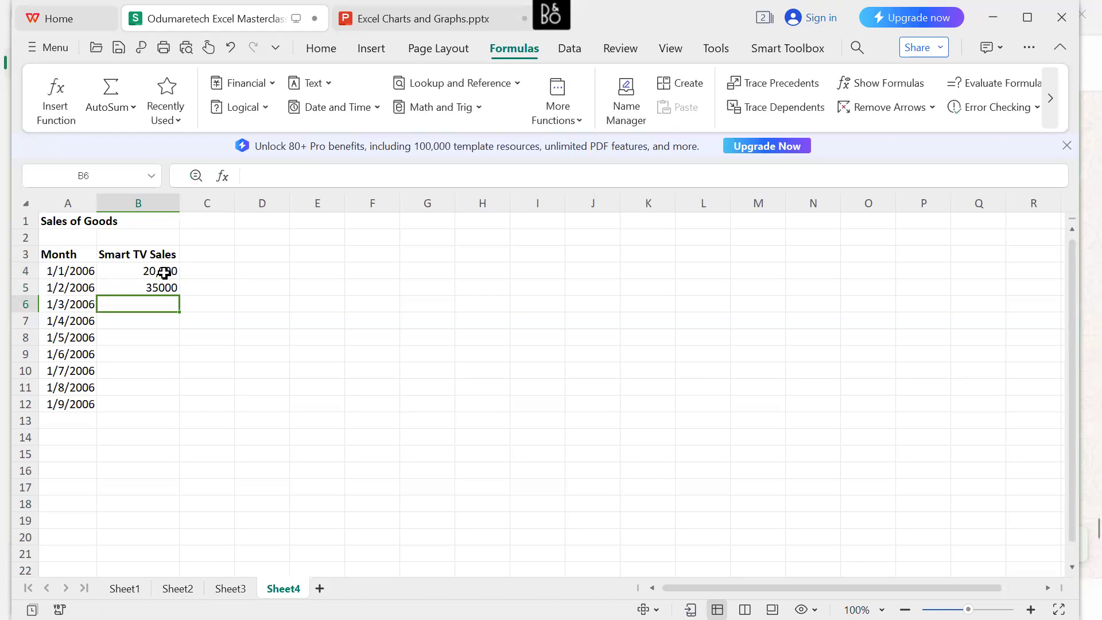
type("28000")
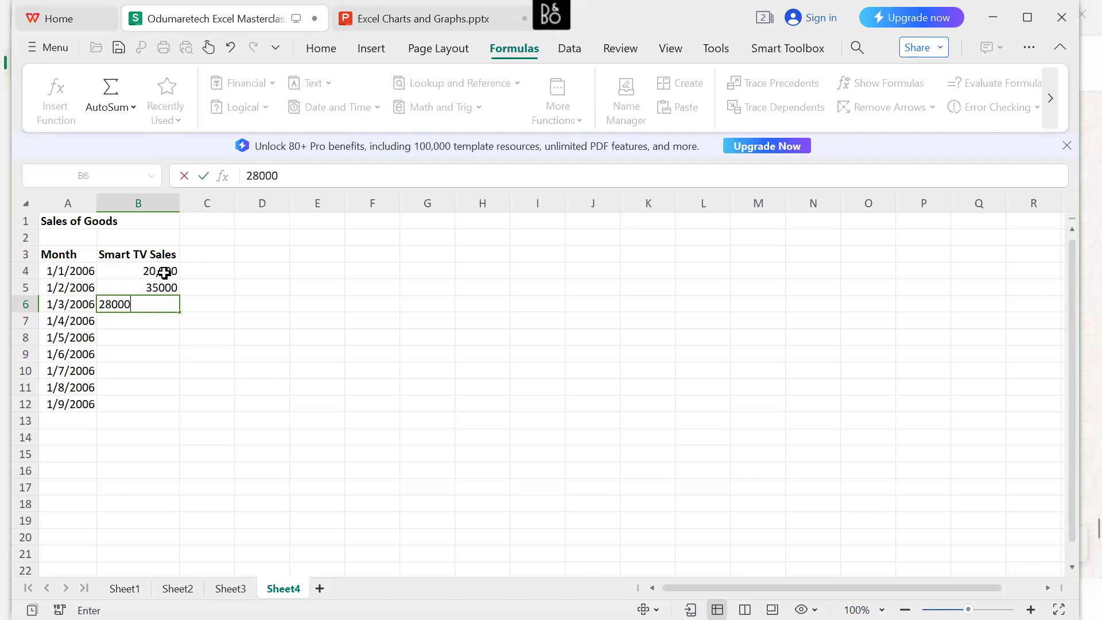
key("Return")
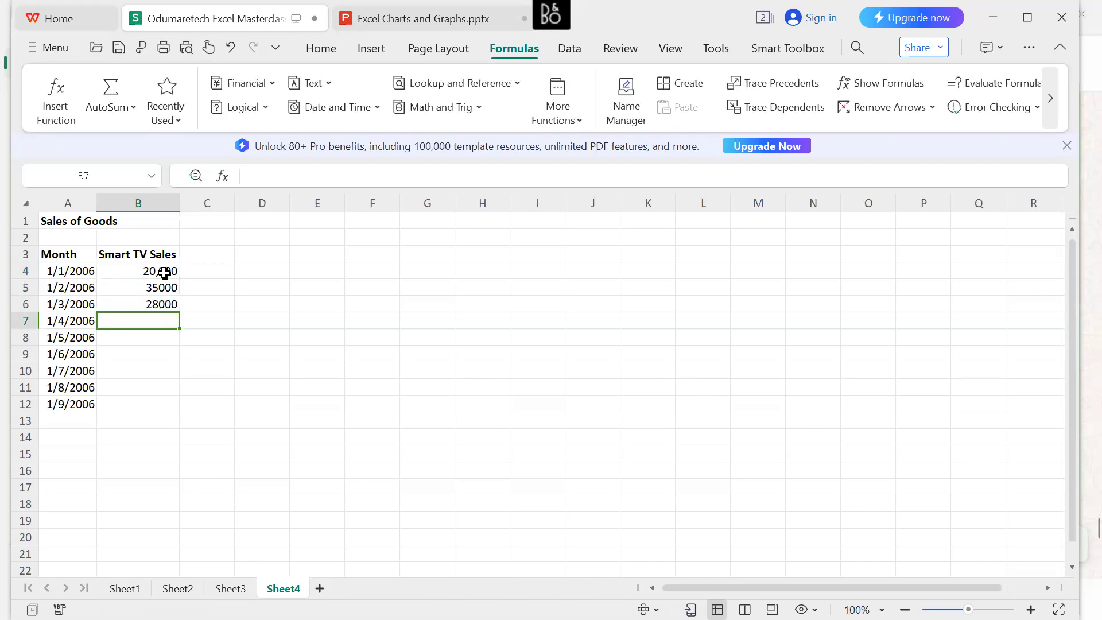
Enter the Smart TV sales figures 40000, 20000, 56000 and 78000 in cells B7 to B10.
type("4")
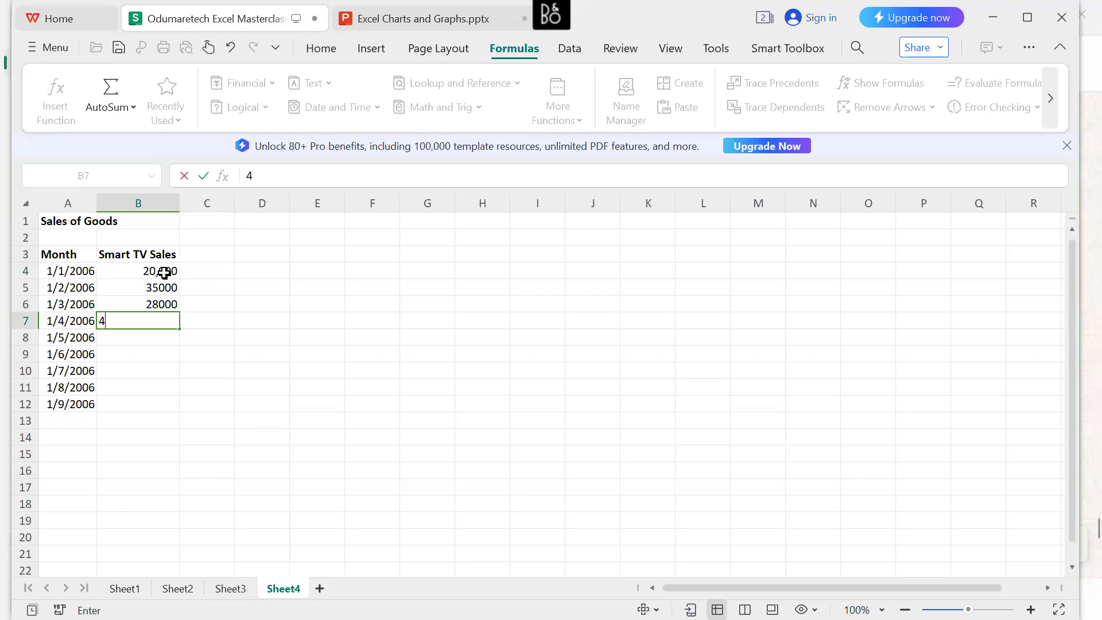
type("0000")
key("Return")
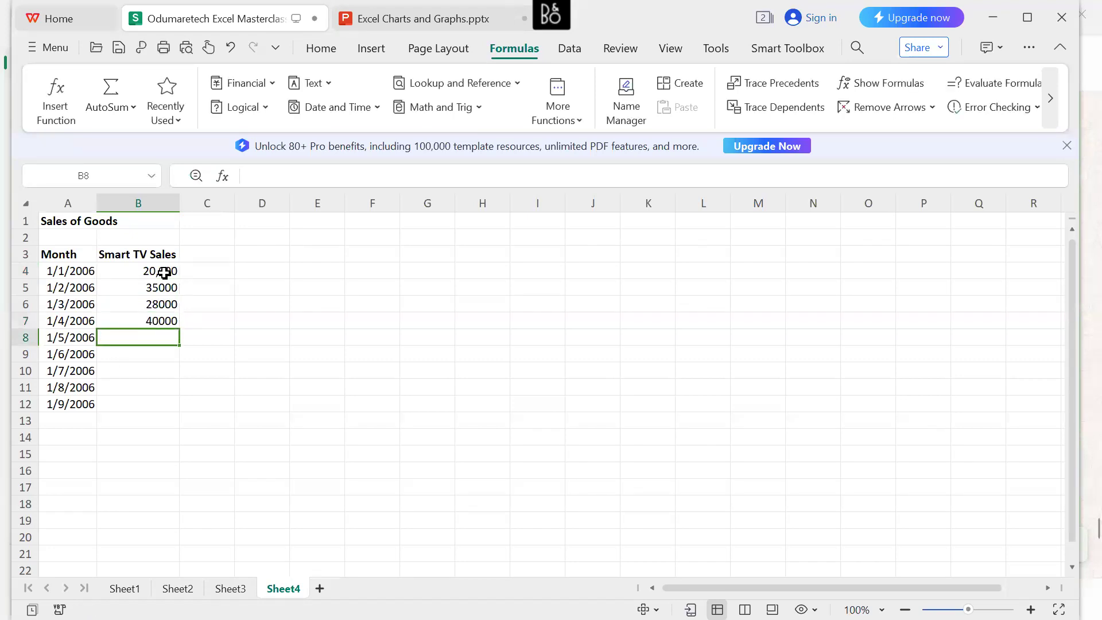
type("20000")
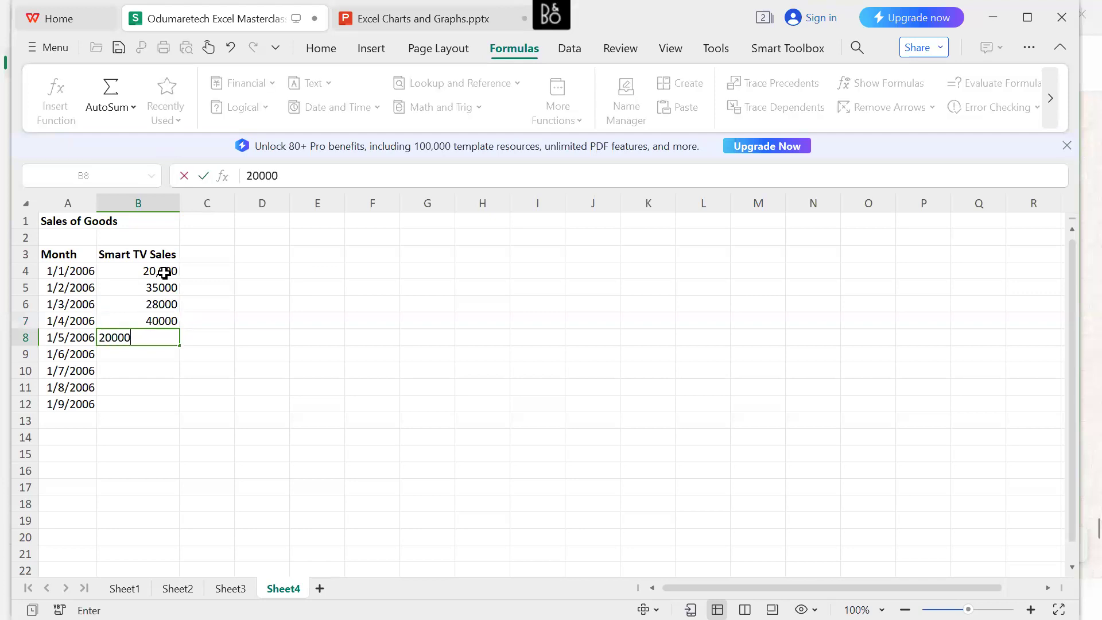
key("Return")
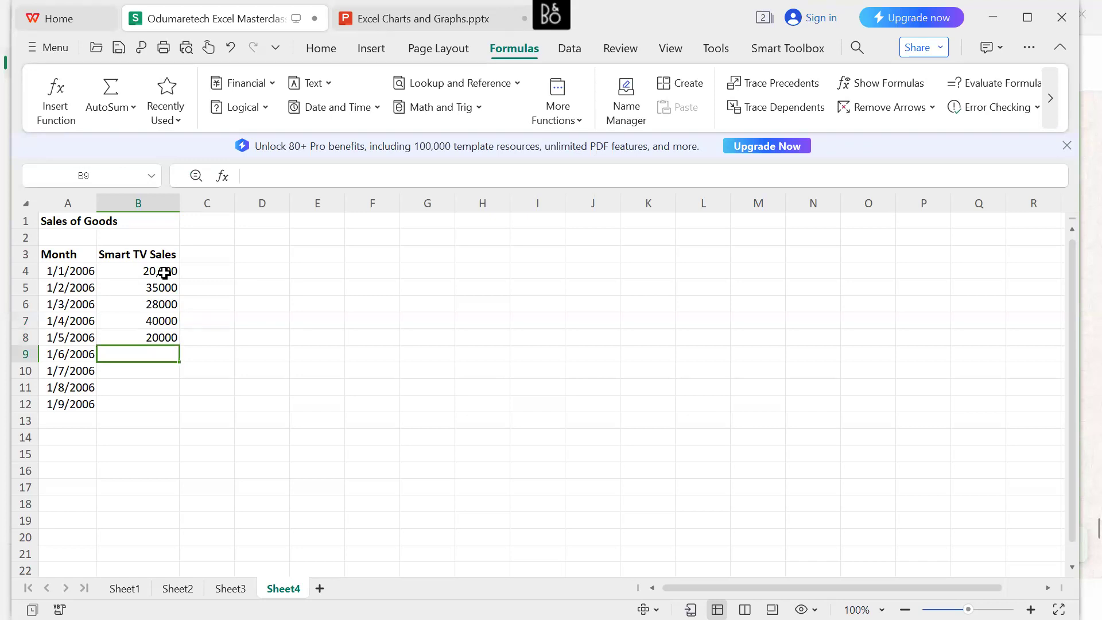
type("56000")
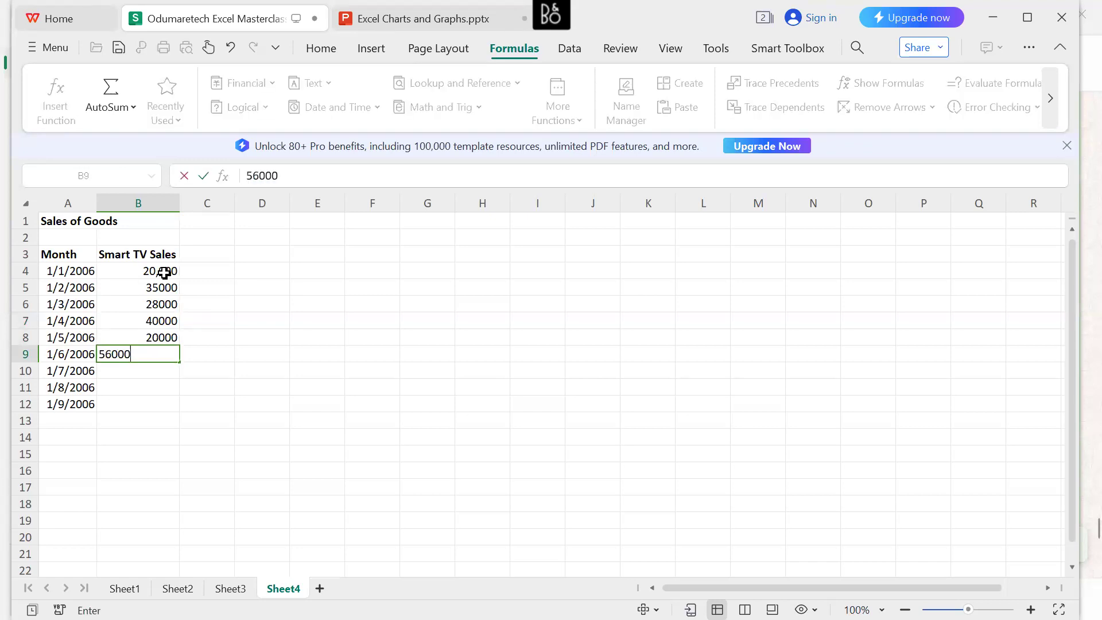
key("Return")
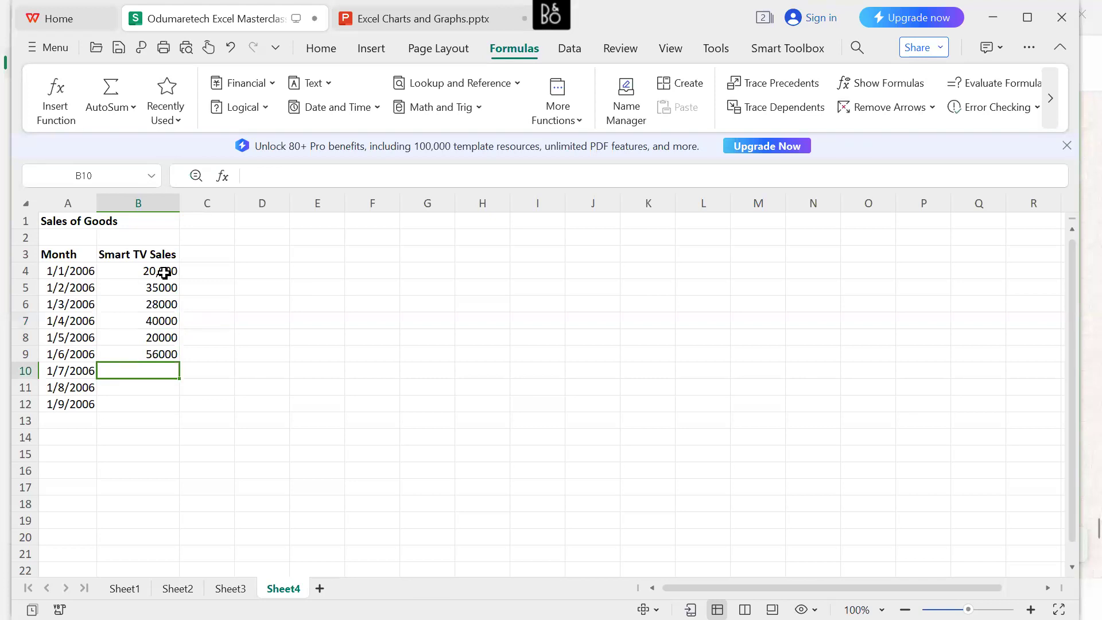
type("78000")
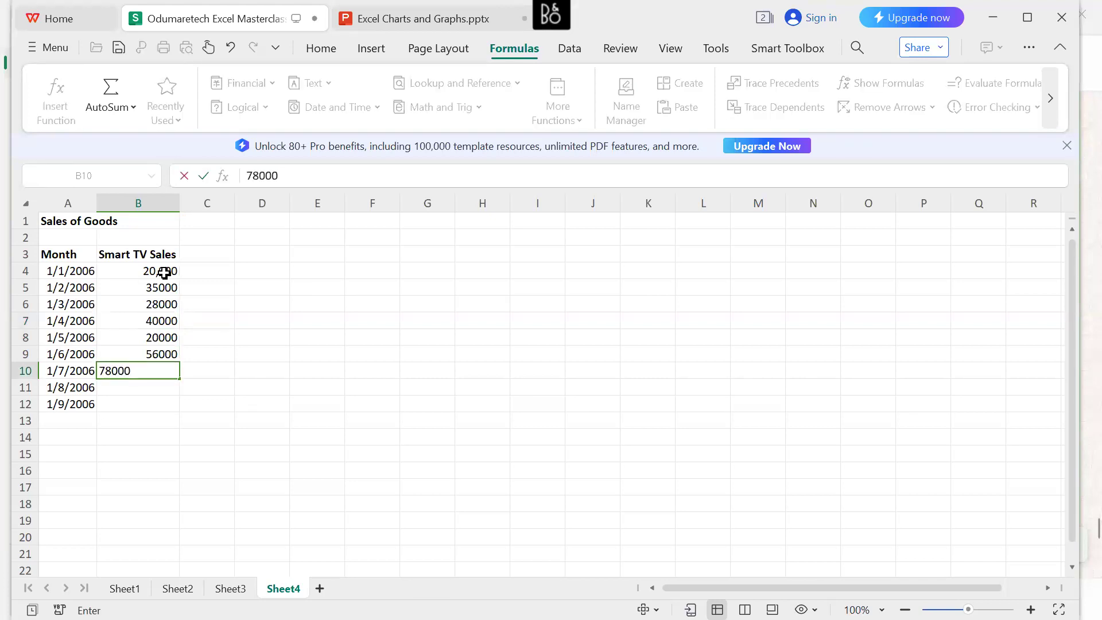
key("Return")
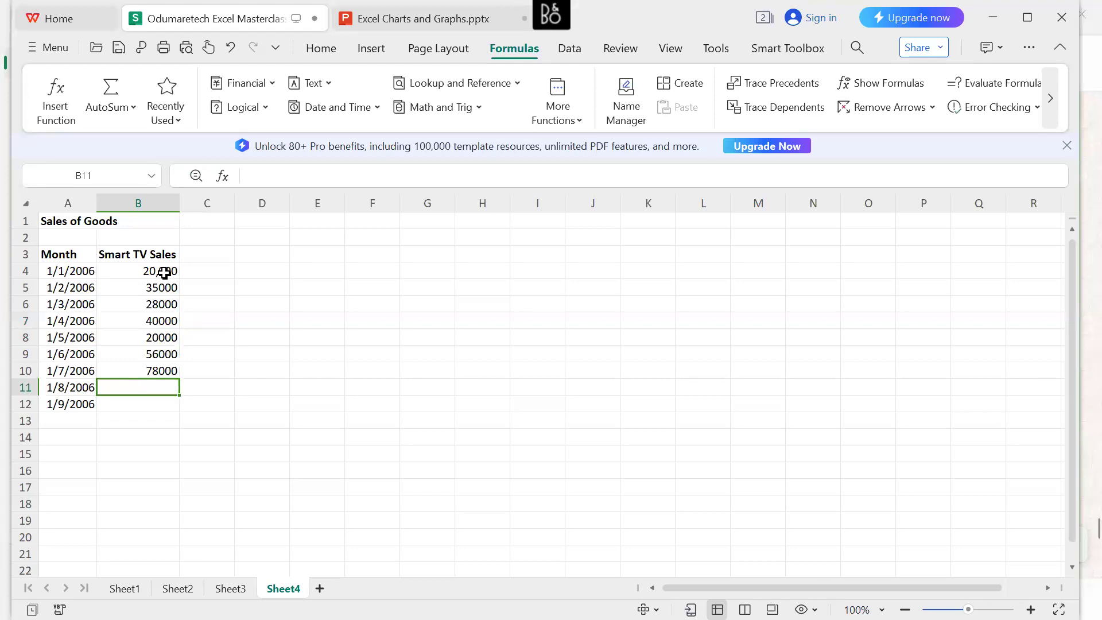
Enter the Smart TV sales figures 120000 and 43000 in cells B11 and B12.
type("120000")
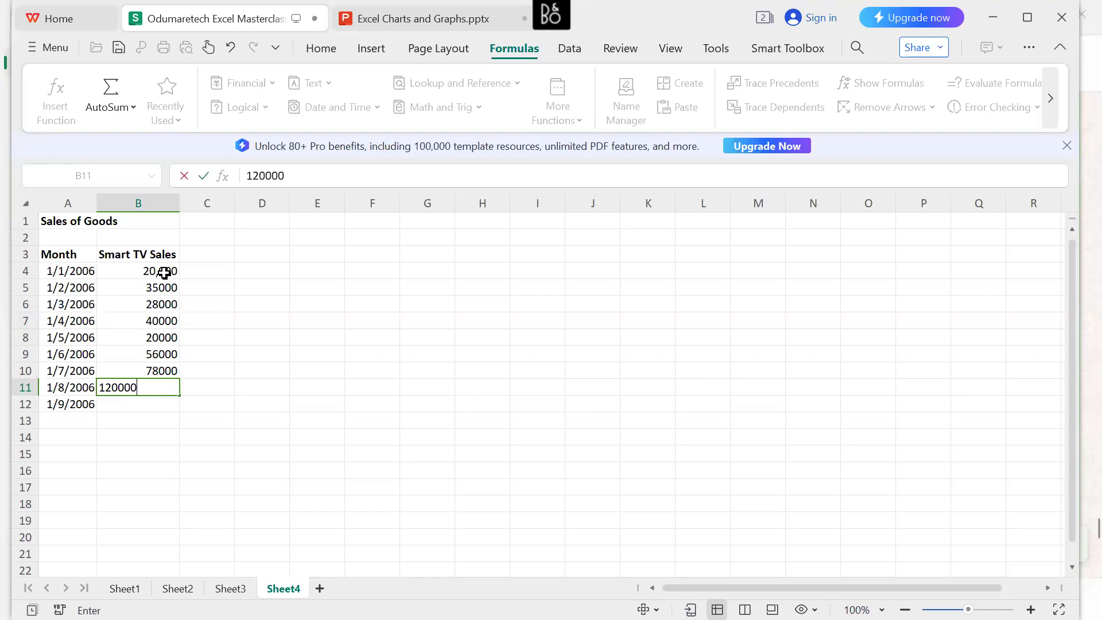
key("Return")
type("4")
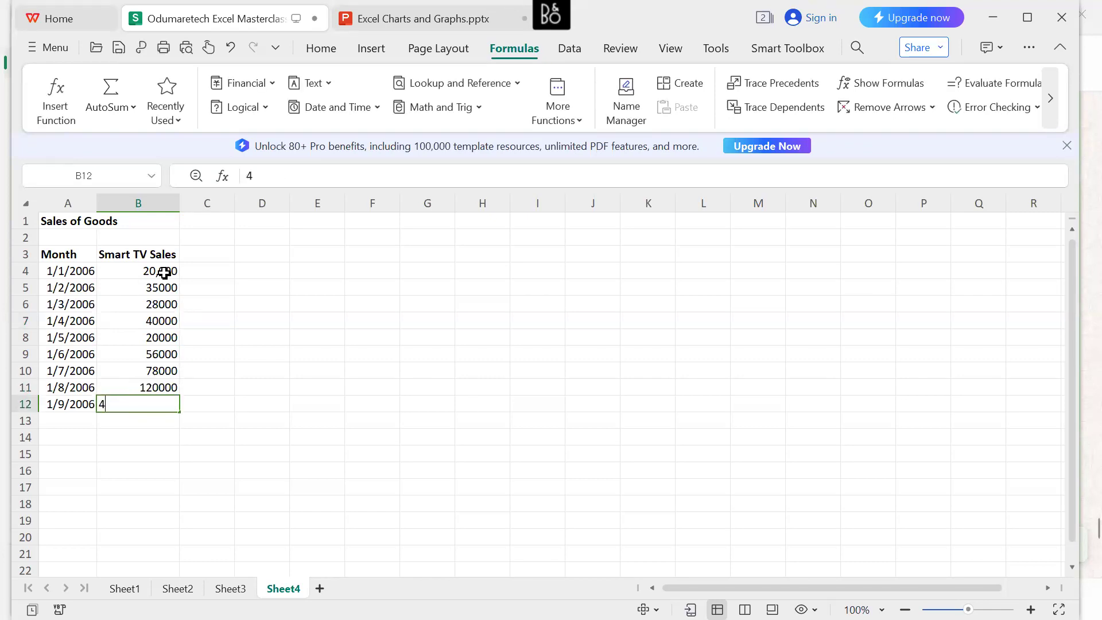
type("3000")
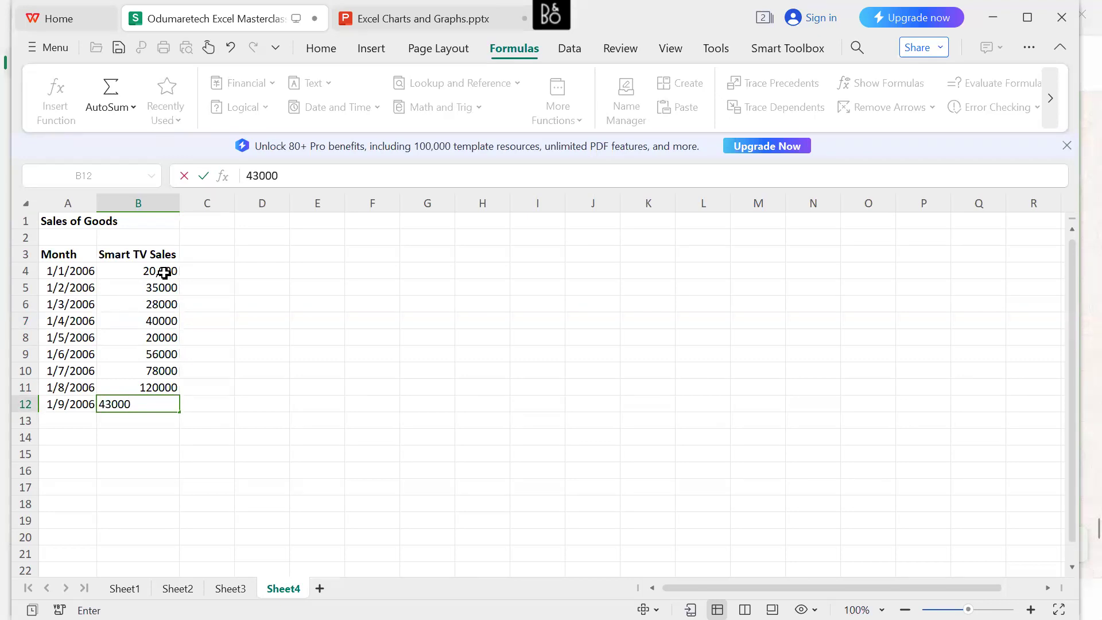
key("Return")
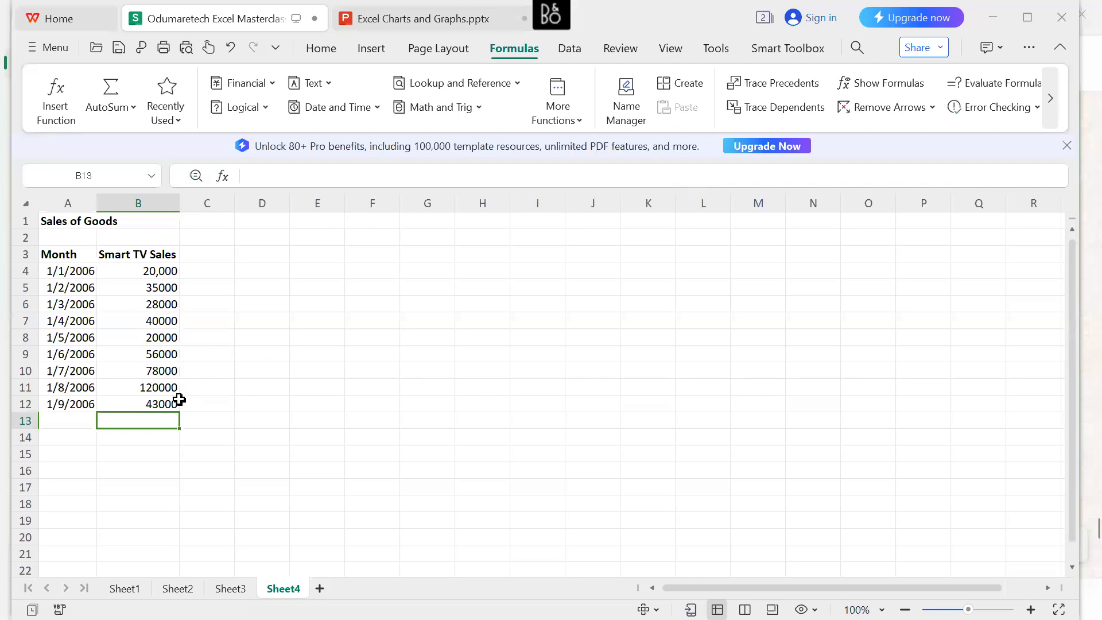
Enter the bold label "Total" in cell A13 below the last month.
left_click(80, 426)
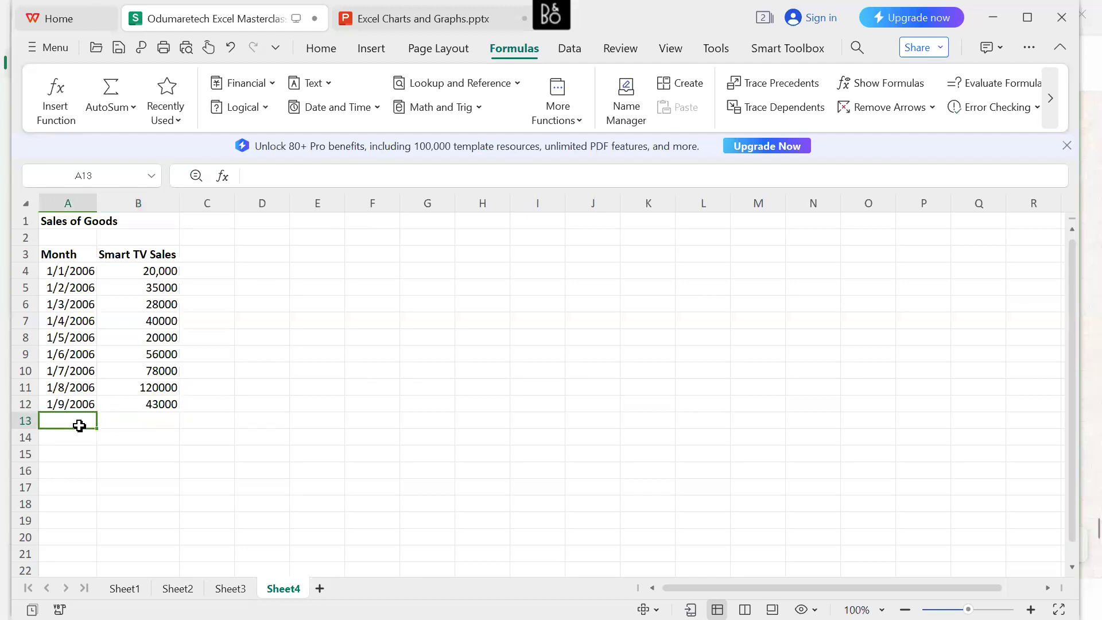
type("Total")
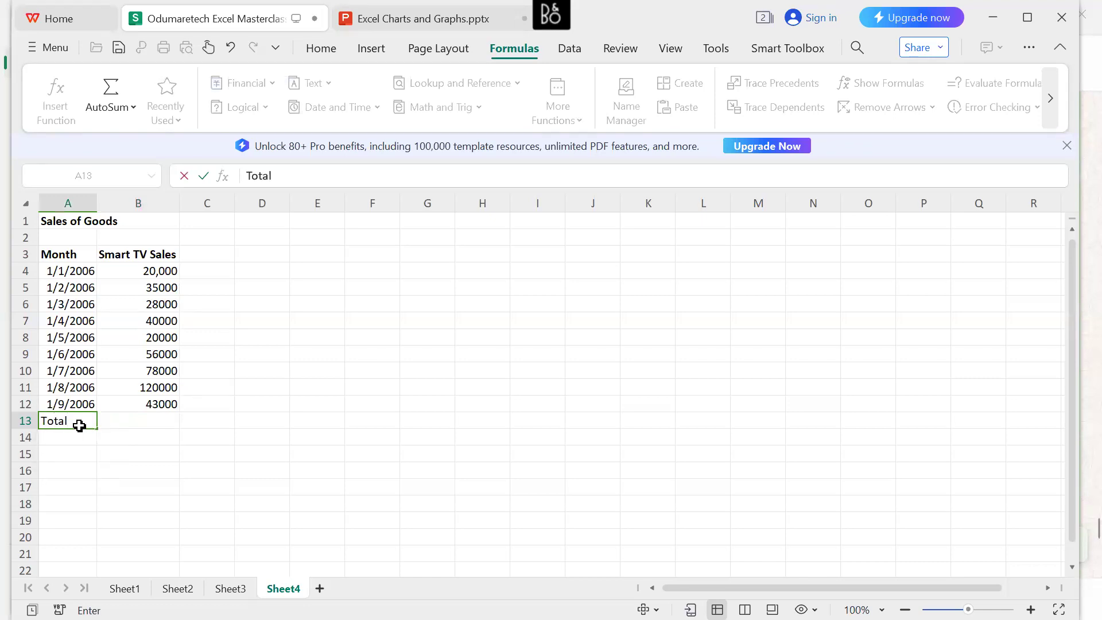
left_click_drag(79, 426, 42, 419)
left_click(150, 393)
Total the Smart TV sales in B13 with the formula =SUM(B4:B12).
left_click(141, 424)
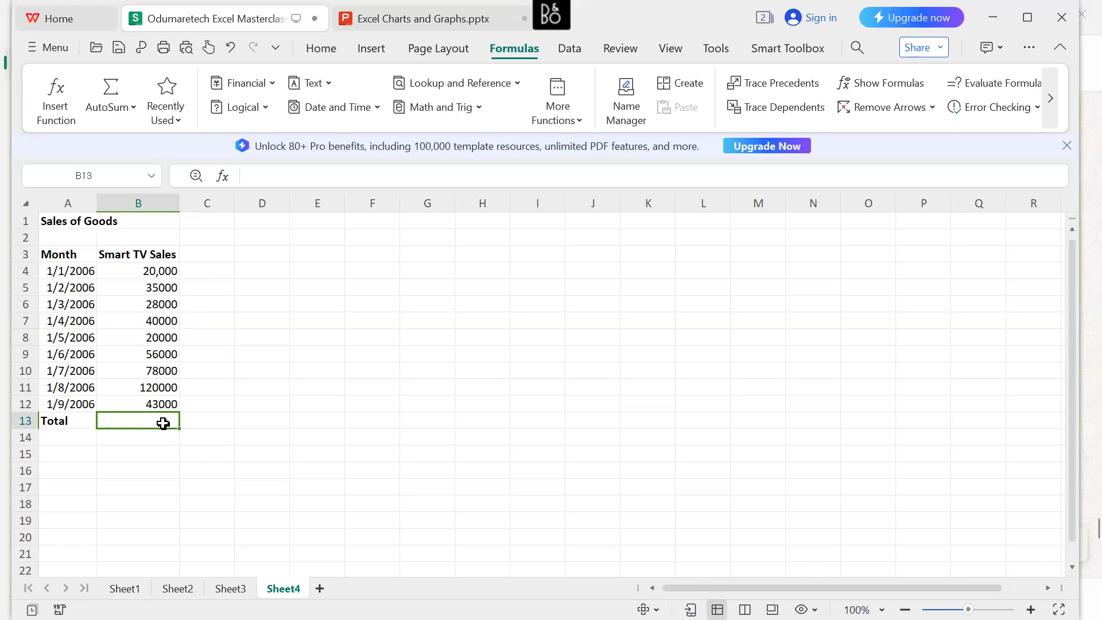
type("=sum")
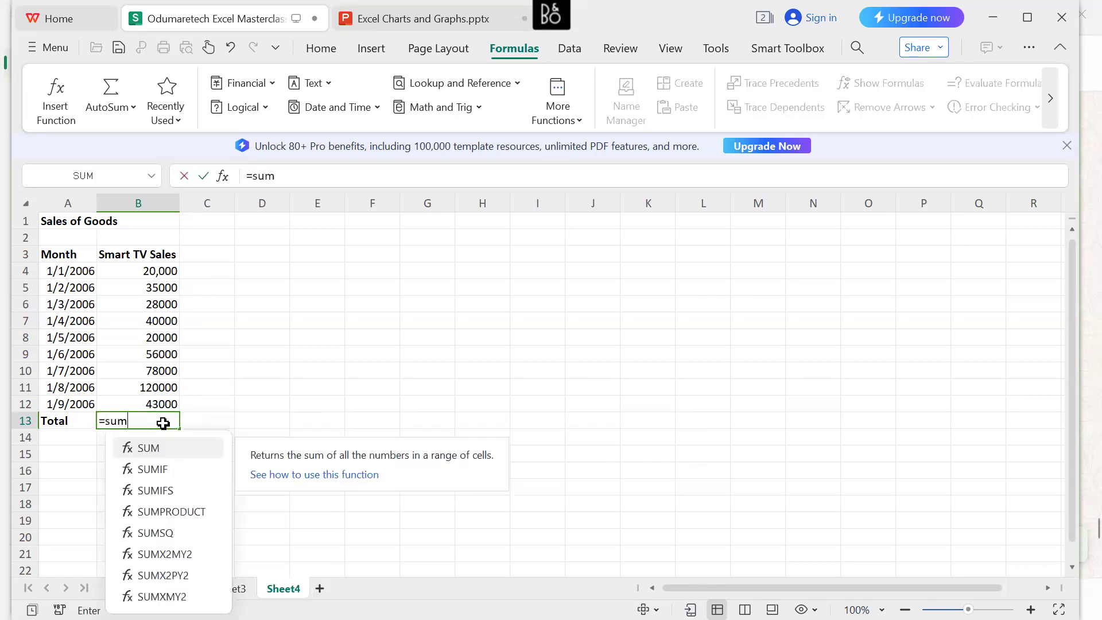
key("Tab")
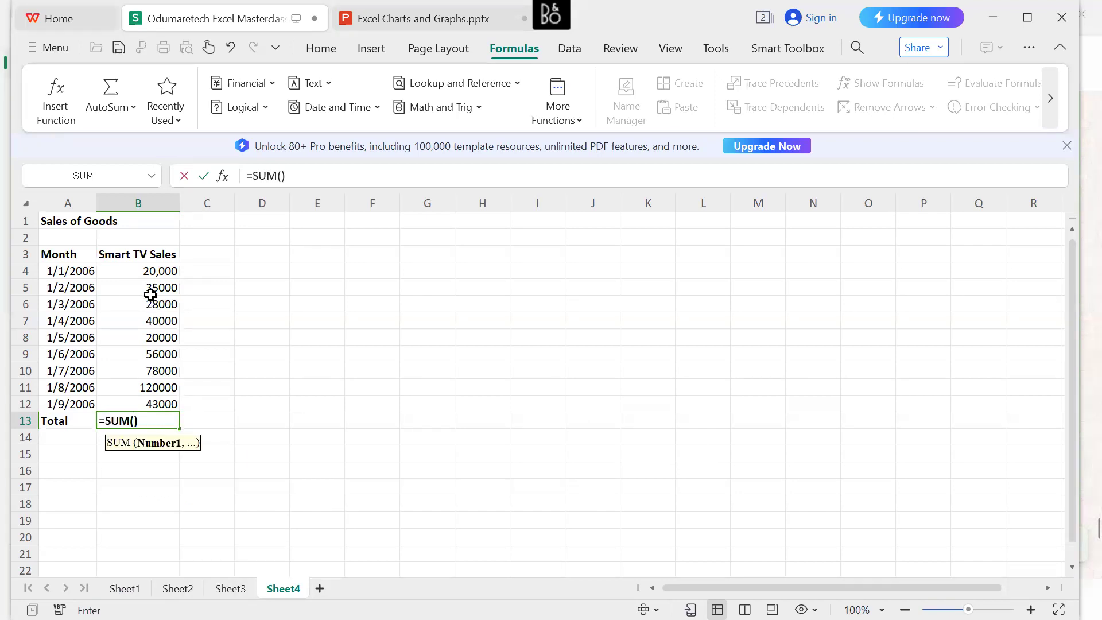
left_click(142, 274)
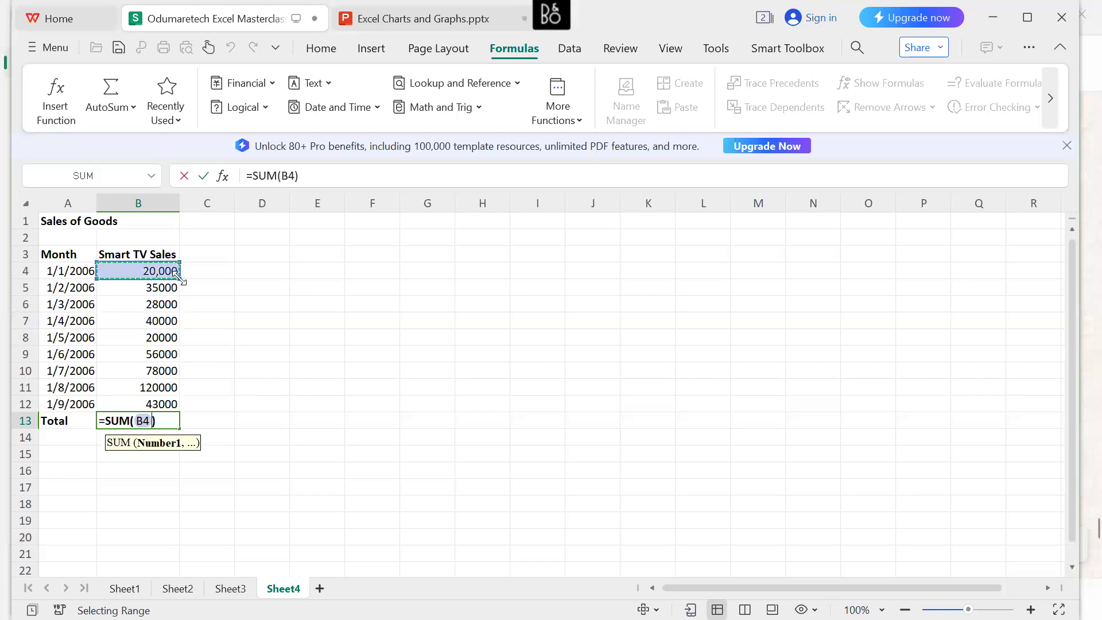
left_click_drag(178, 279, 188, 400)
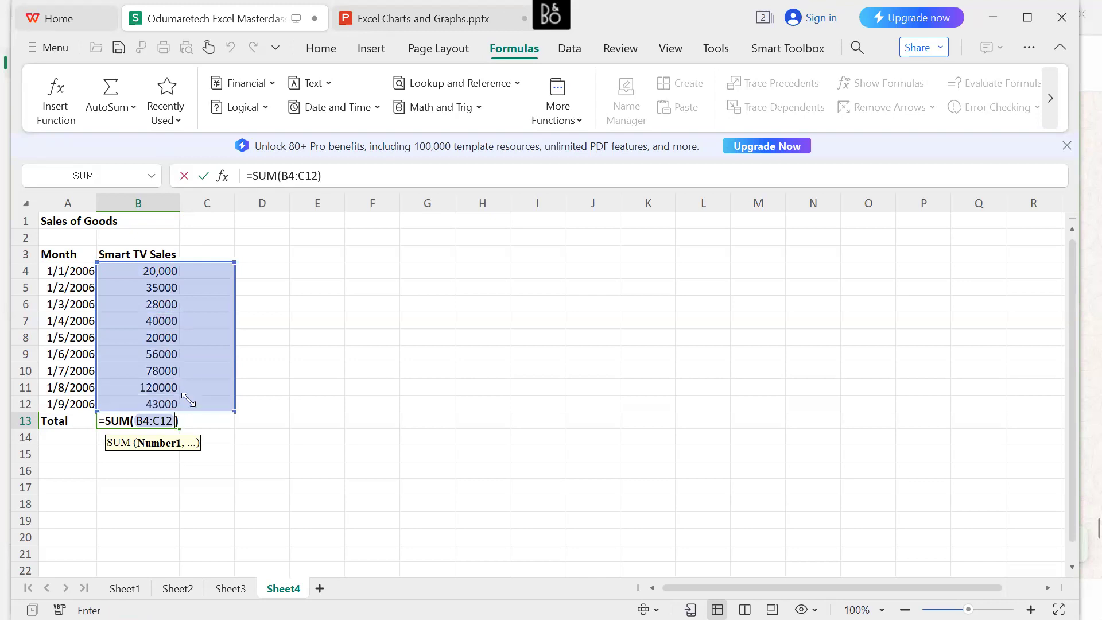
left_click_drag(231, 407, 171, 397)
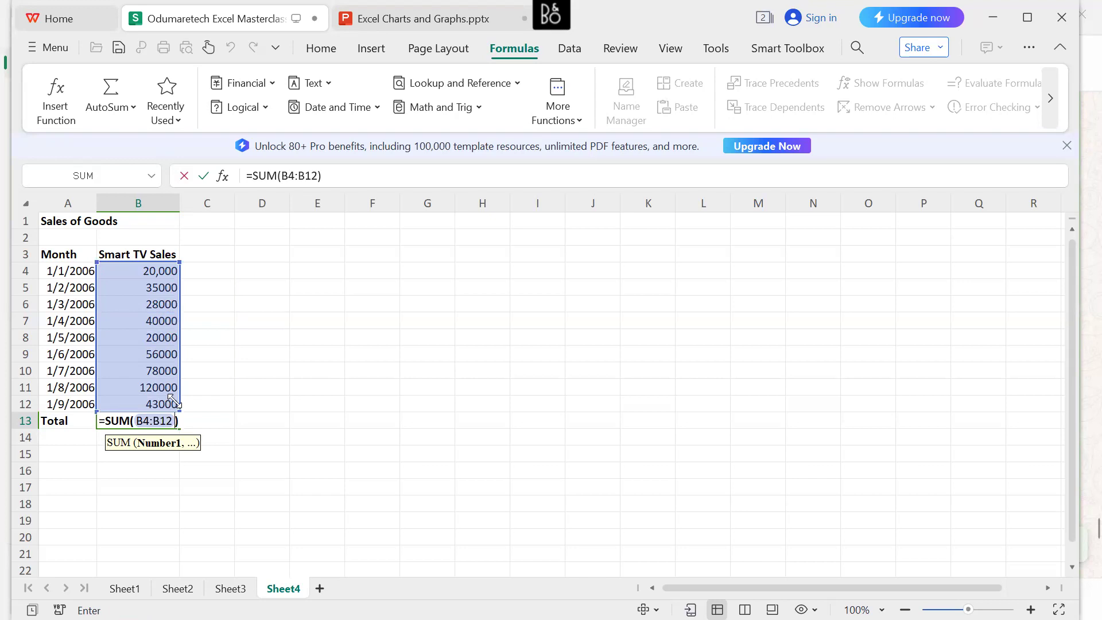
key("Return")
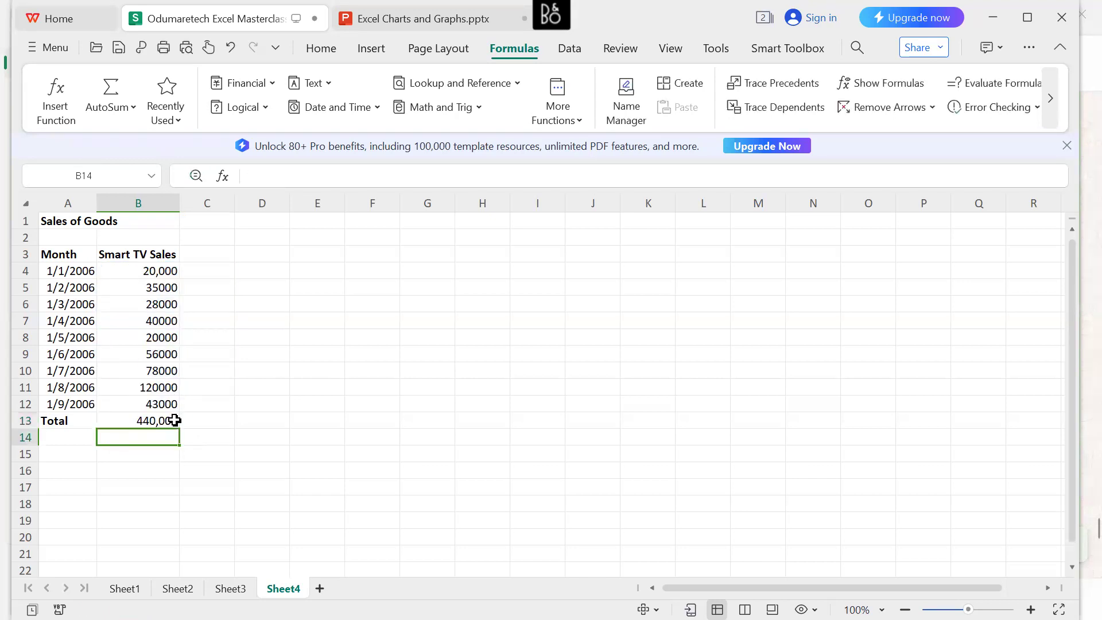
Check the range used by the SUM formula in B13 and make the total bold.
left_click(155, 419)
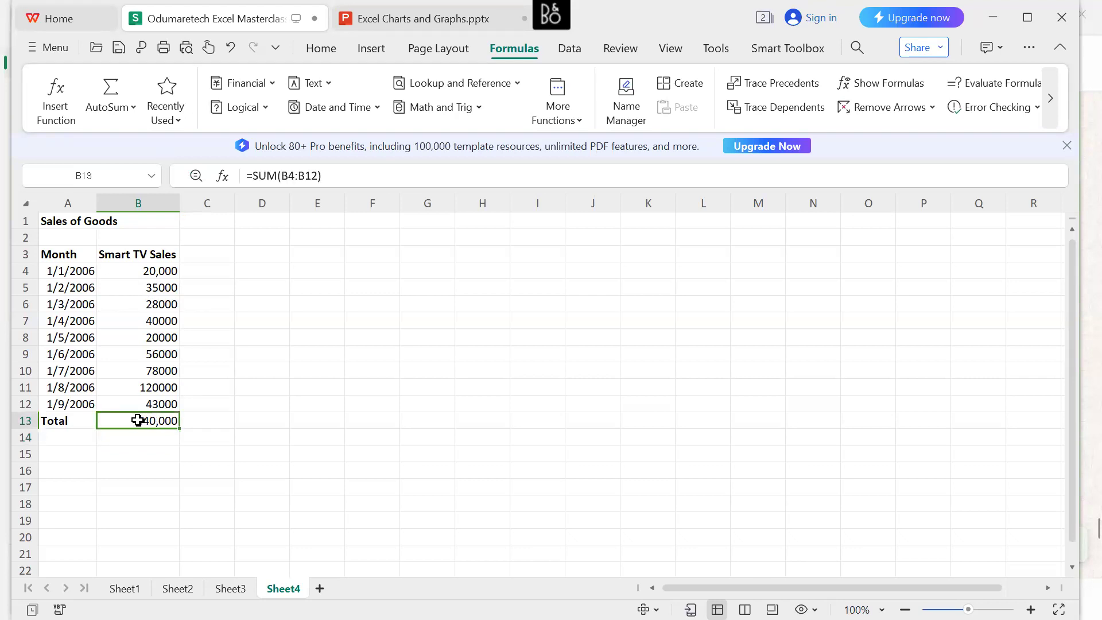
double_click(173, 421)
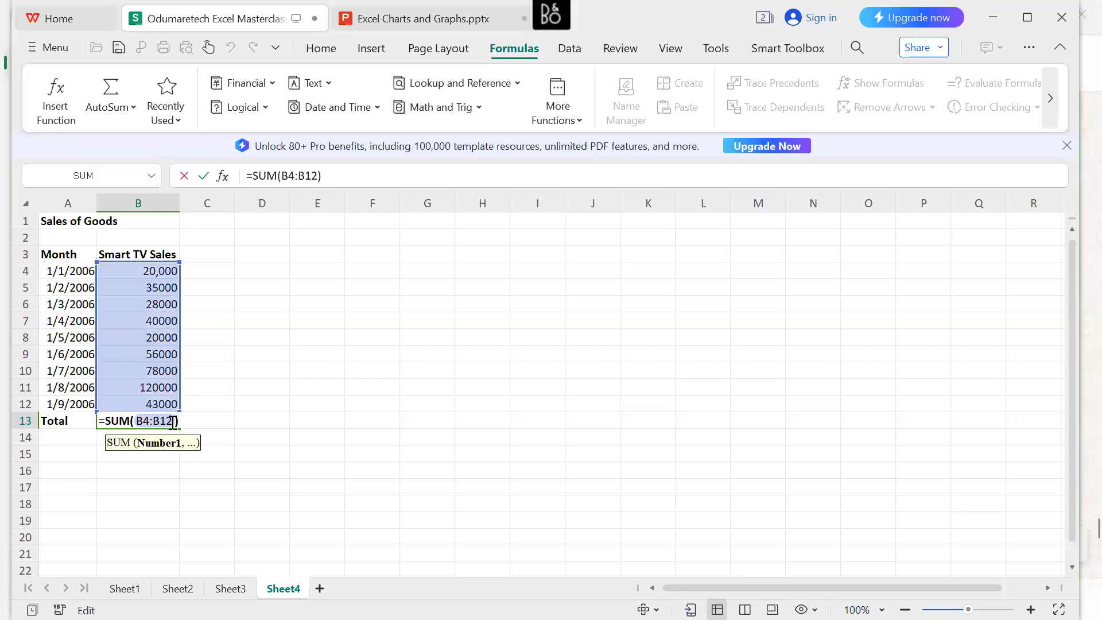
key("Return")
left_click(164, 420)
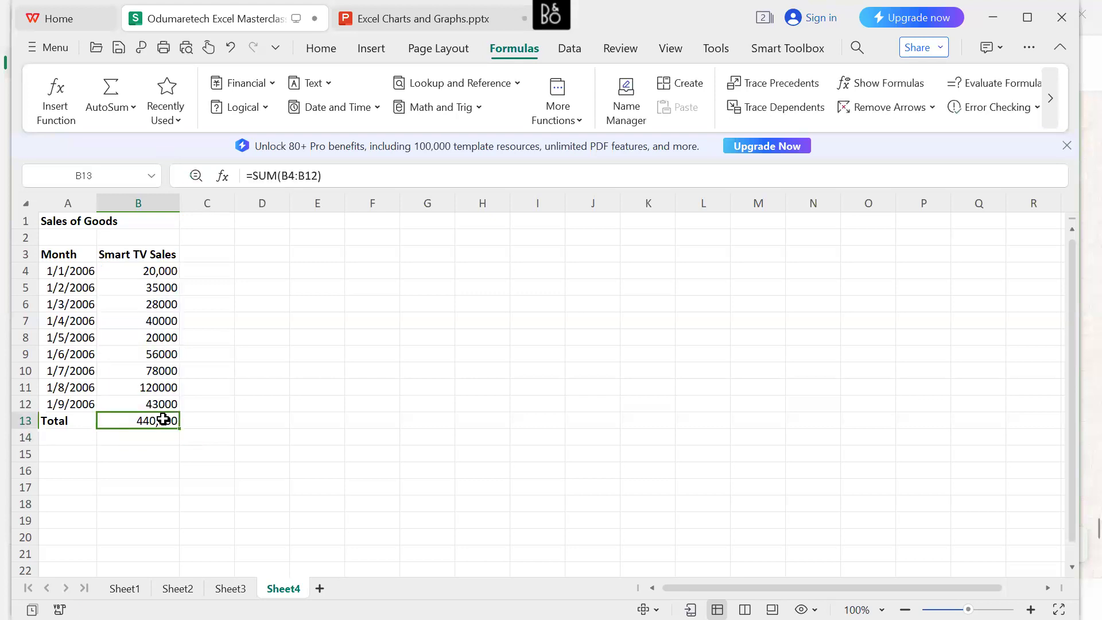
right_click(163, 421)
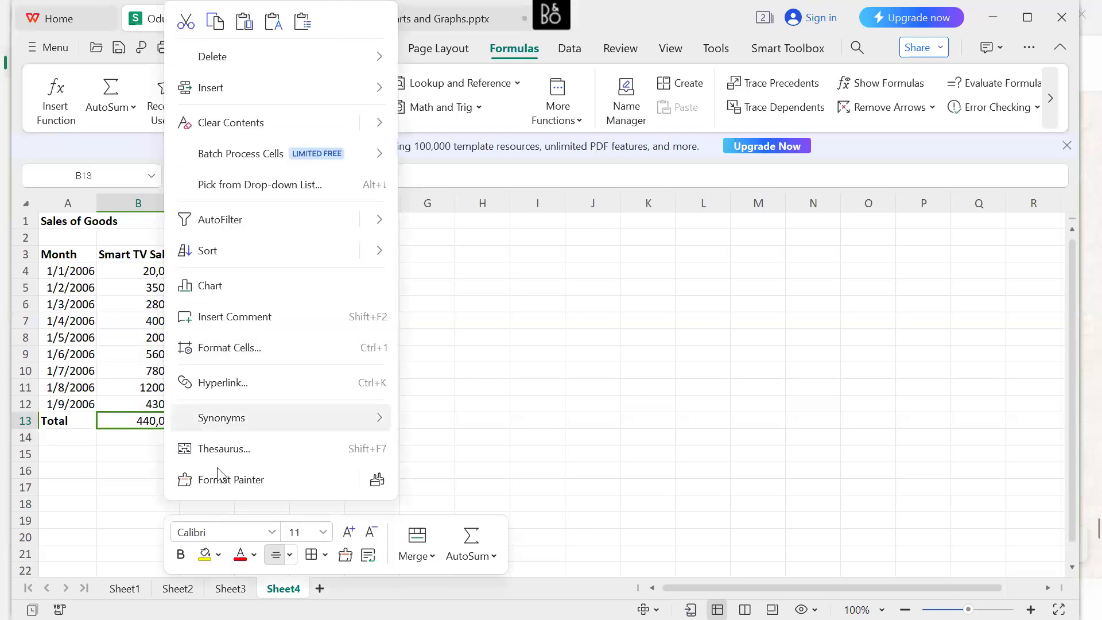
left_click(180, 555)
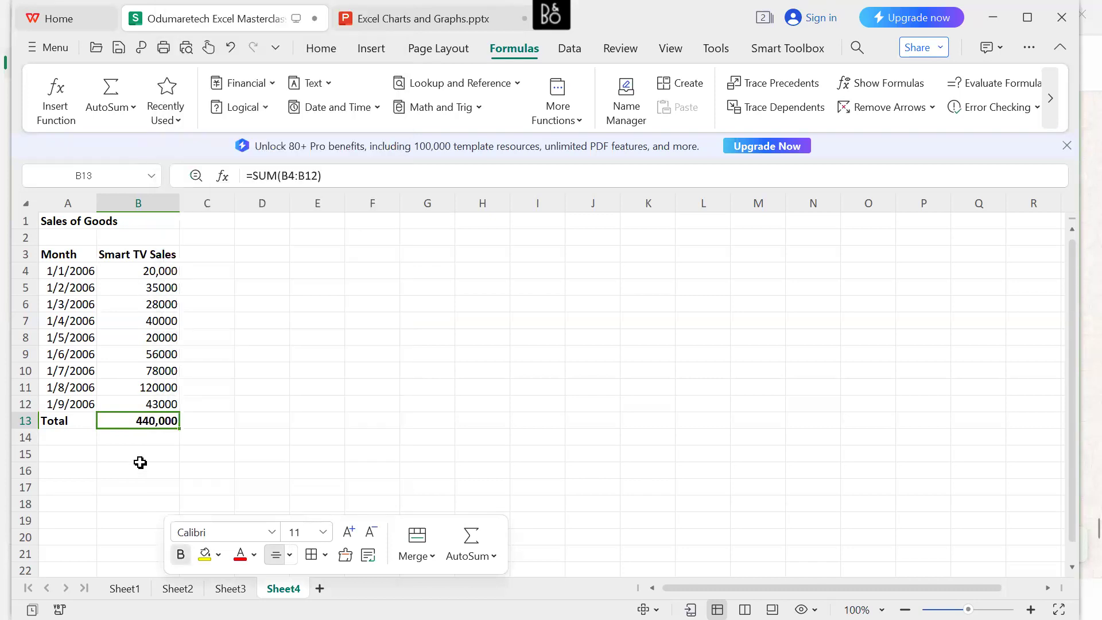
left_click(152, 438)
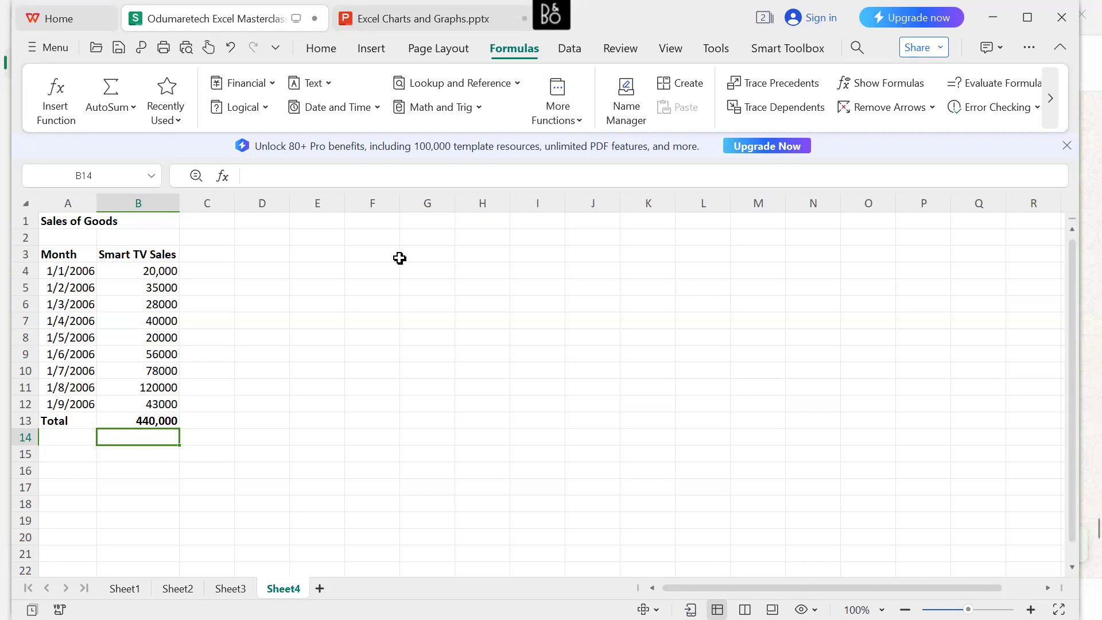
Select the dates and sales figures in A4:B12 and start creating a chart from them.
left_click(65, 273)
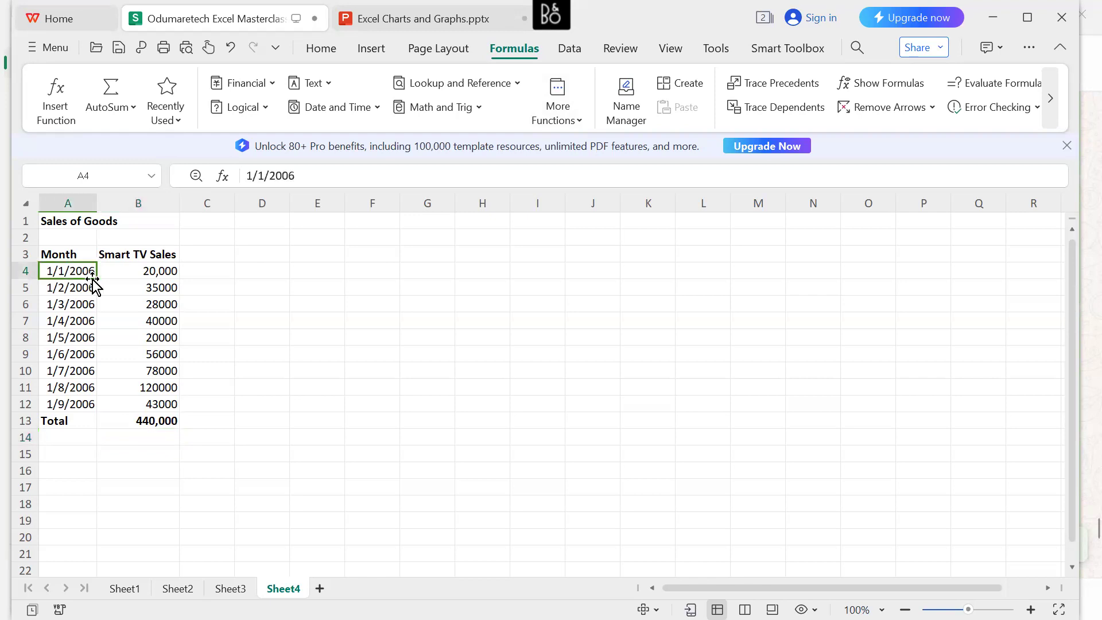
left_click_drag(94, 276, 172, 401)
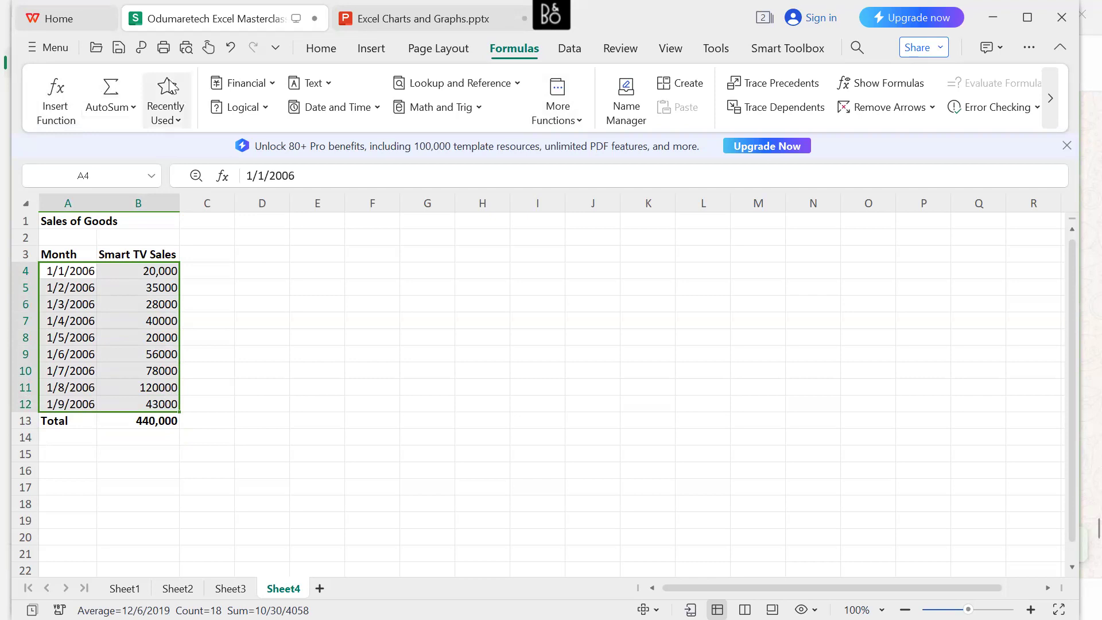
left_click(381, 54)
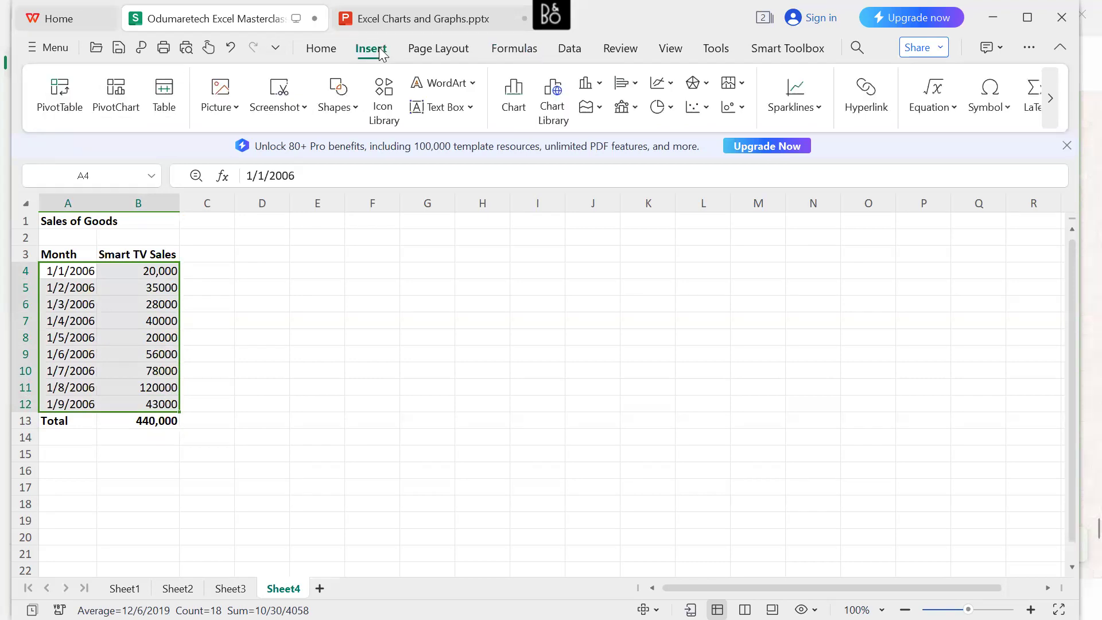
left_click(520, 112)
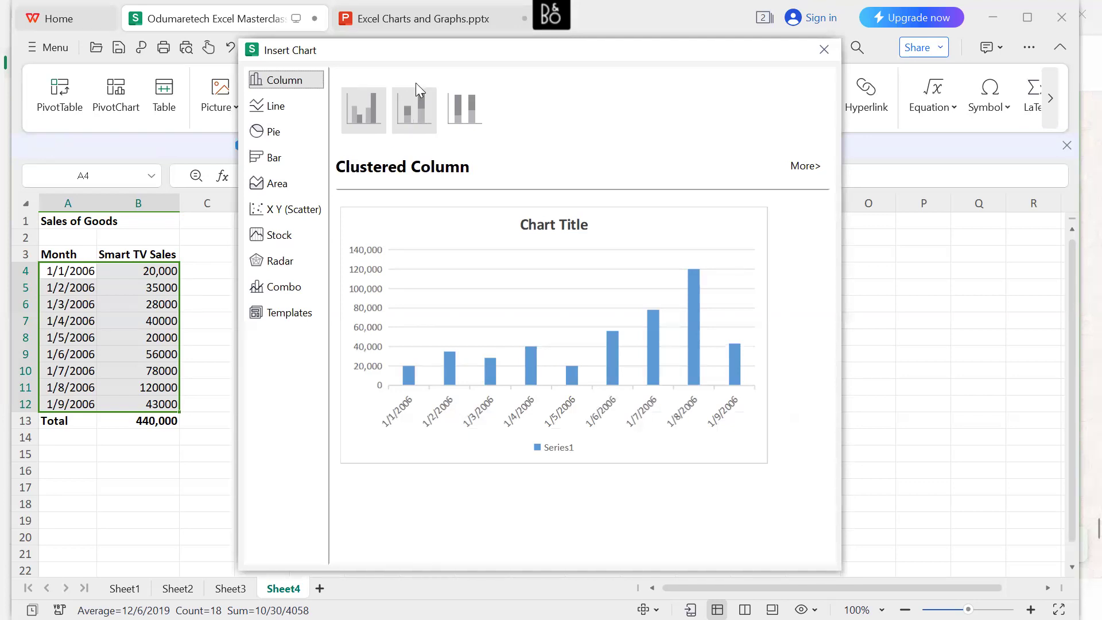
Preview the Stacked Column, 100% Stacked Column and Clustered Column charts for the sales data.
left_click(419, 101)
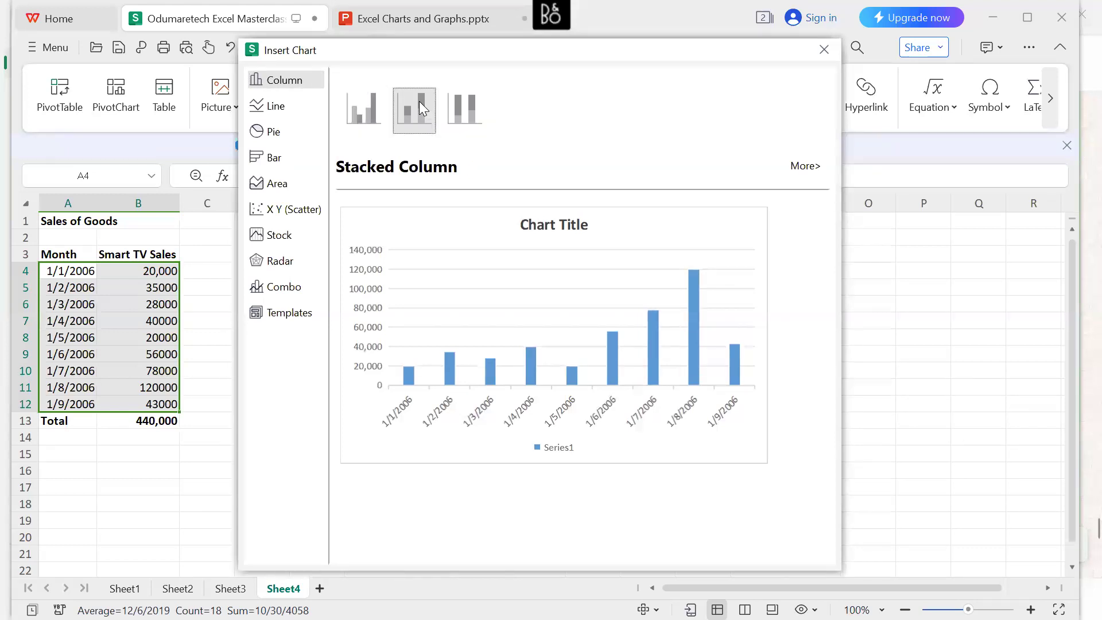
left_click(465, 107)
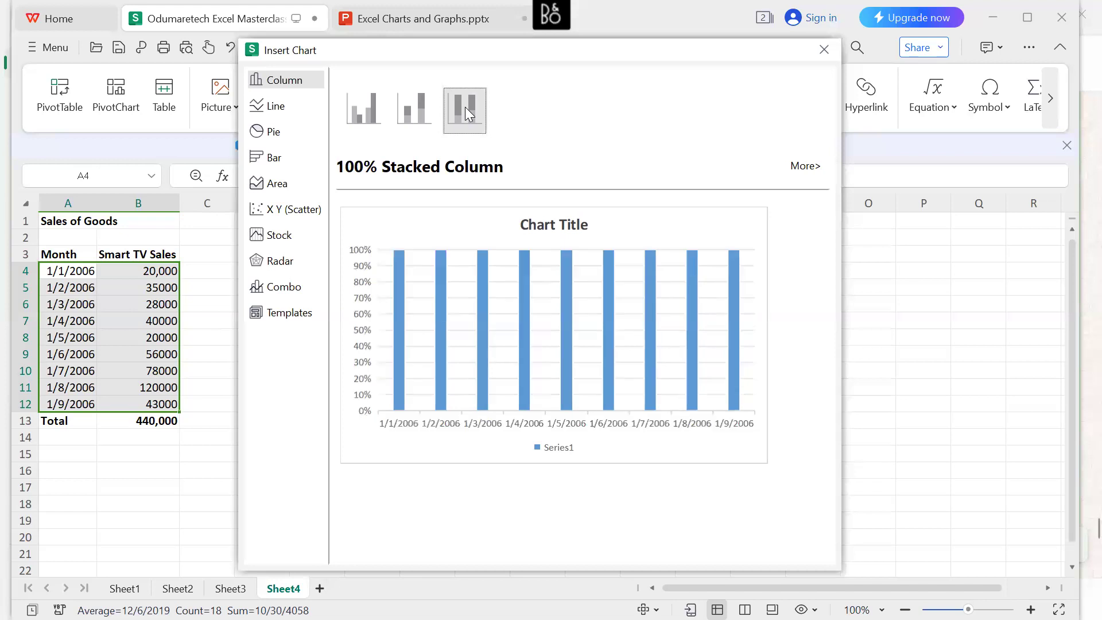
left_click(373, 120)
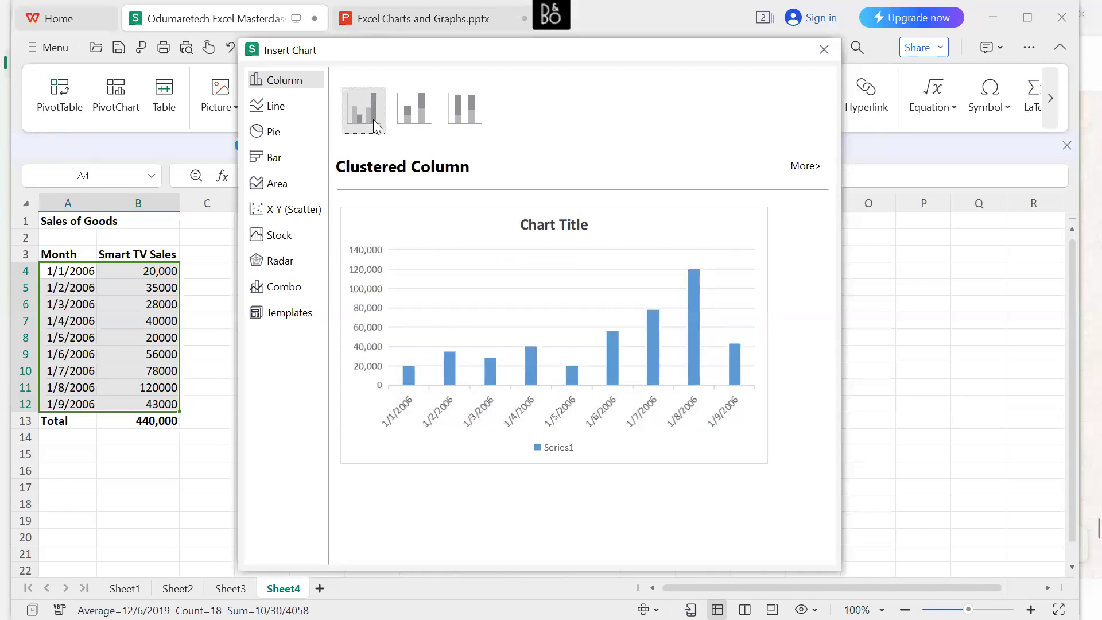
Insert a basic Line chart of the selected monthly sales data.
left_click(294, 113)
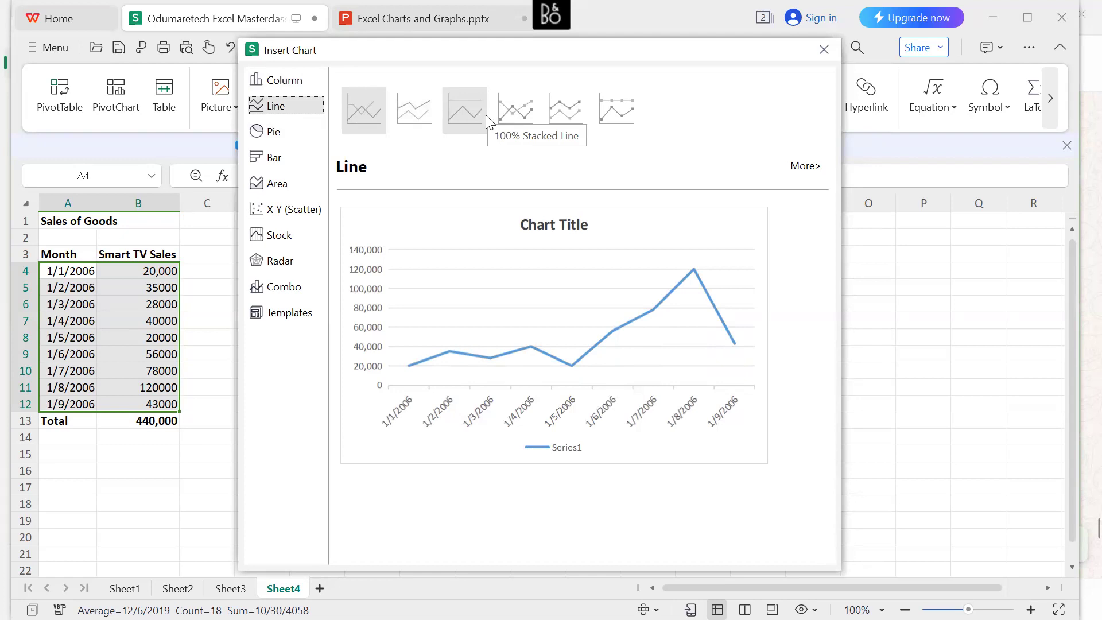
left_click(356, 123)
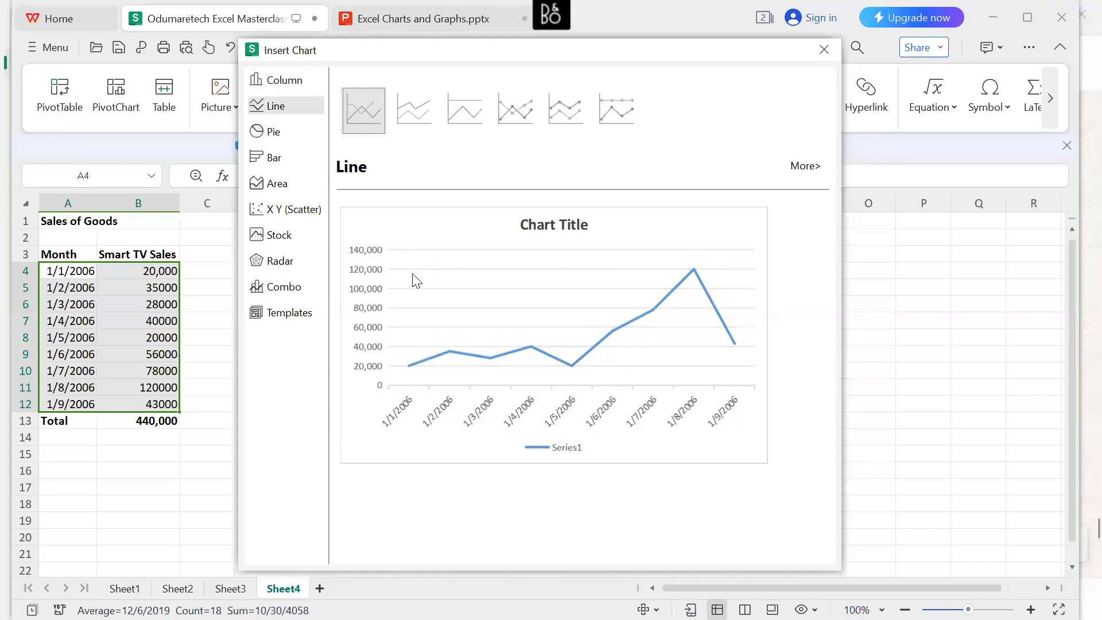
left_click(416, 281)
left_click(499, 332)
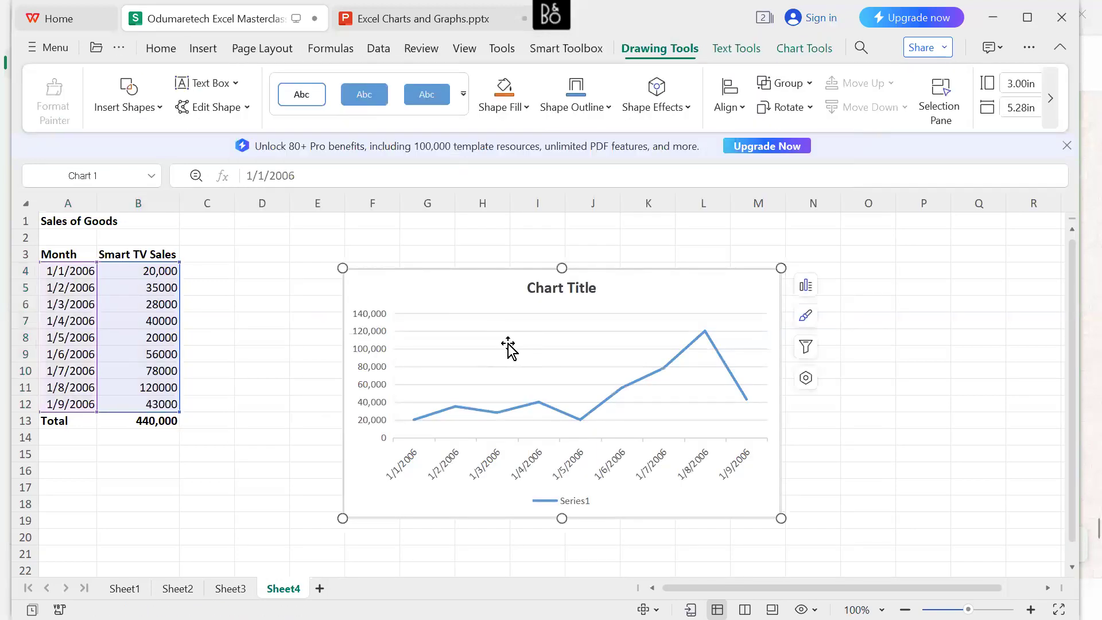
Move the line chart right beside the sales table, with its upper corner at cell C1.
left_click(508, 343)
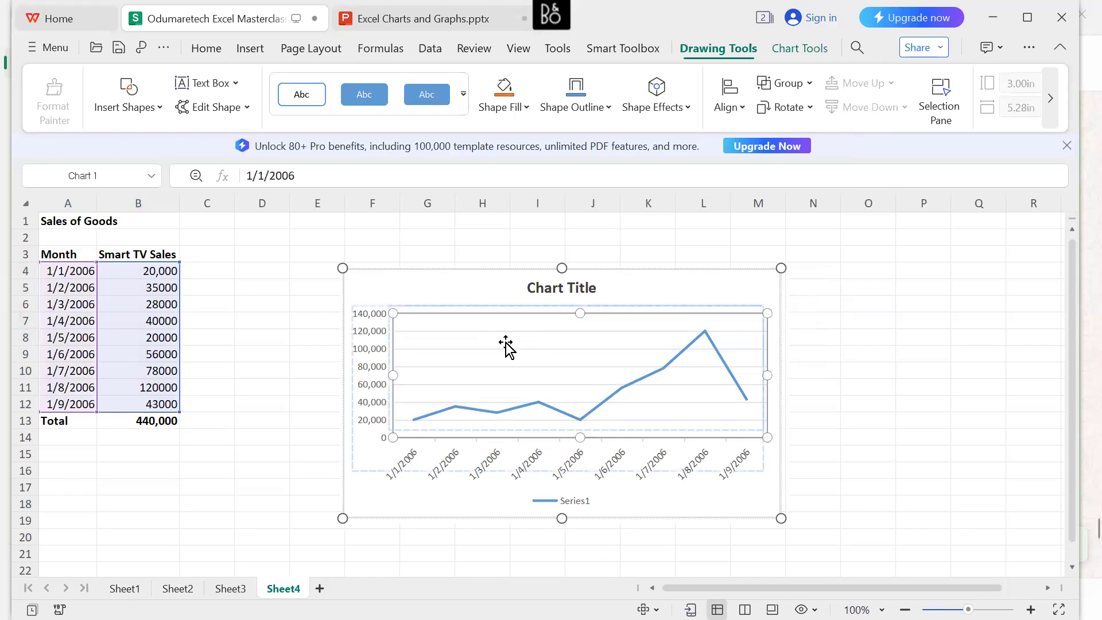
left_click_drag(505, 346, 325, 248)
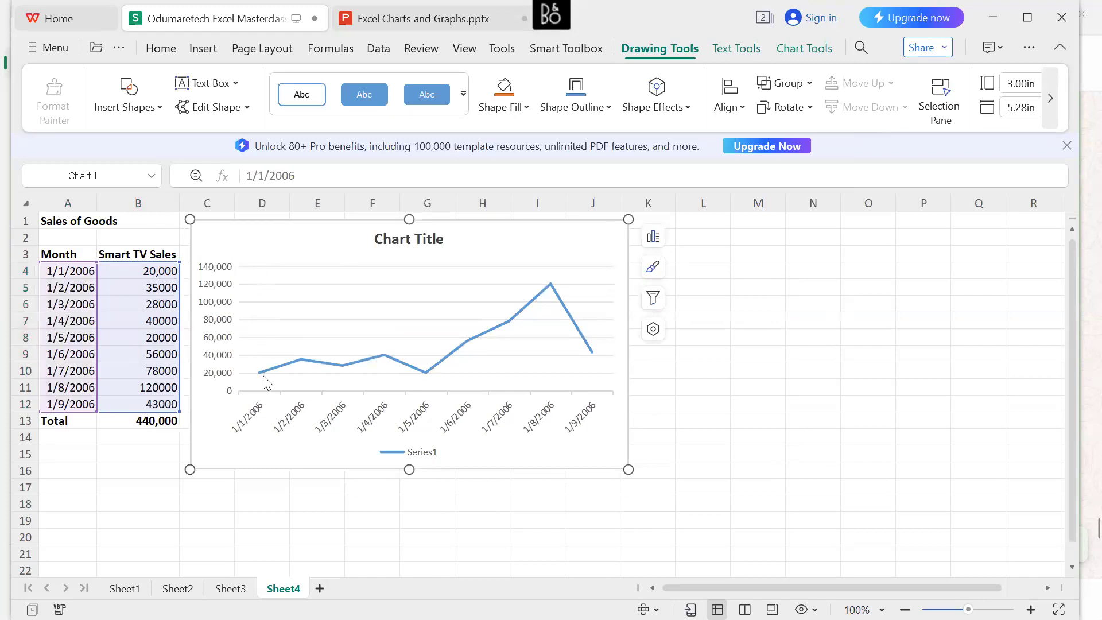
mouse_move(263, 376)
mouse_move(343, 372)
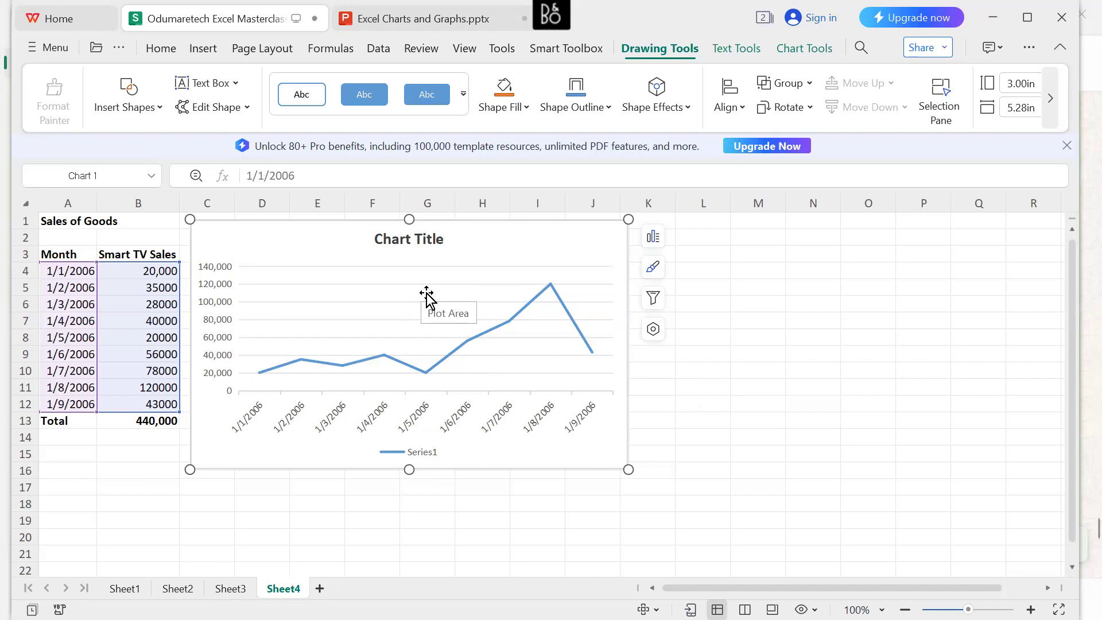
Replace the line chart's placeholder title with "SMART TV SALES".
left_click(411, 242)
double_click(410, 243)
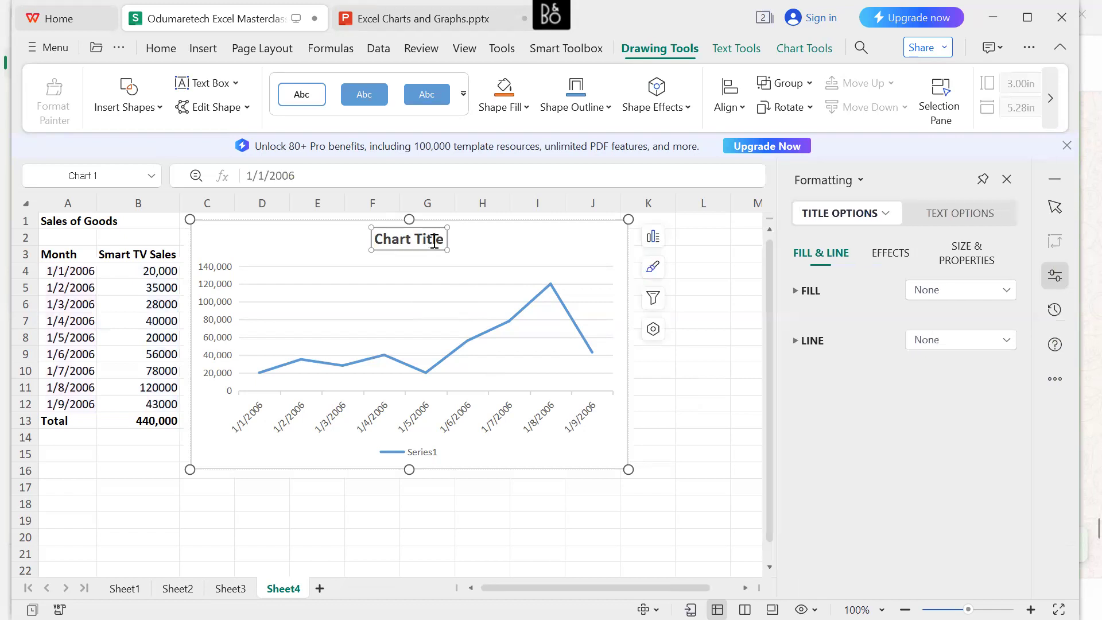
left_click(440, 241)
left_click_drag(444, 240, 374, 238)
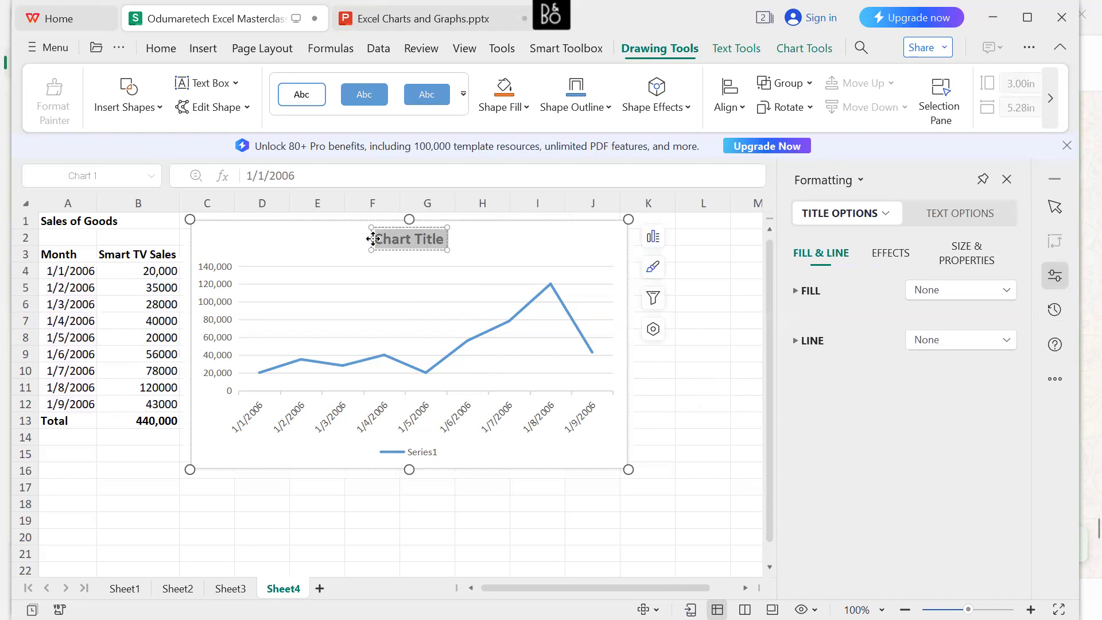
type("SMART")
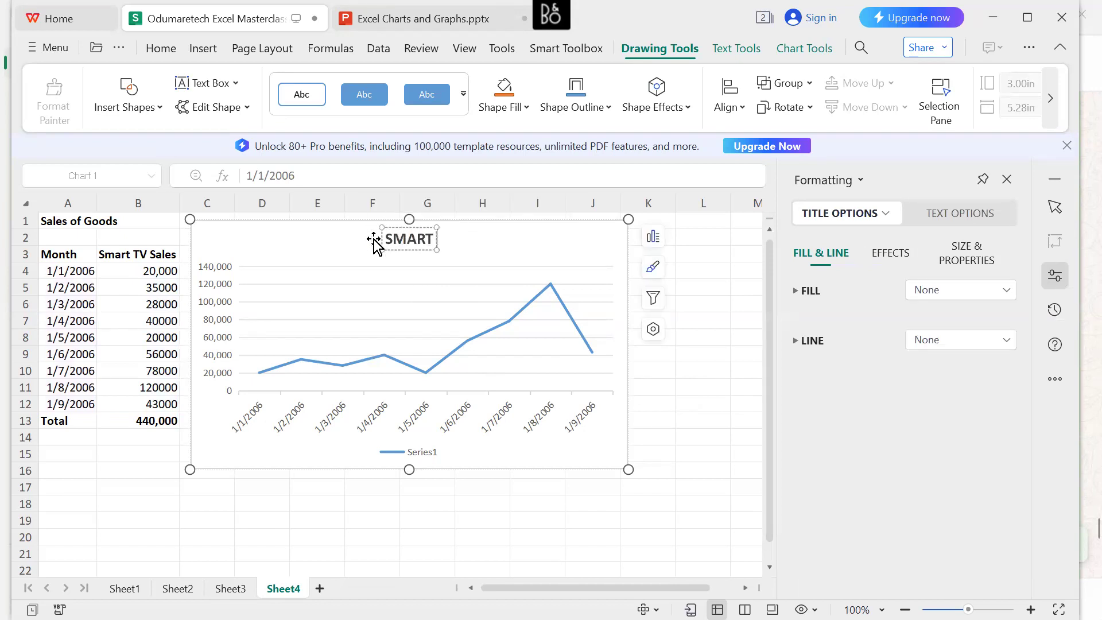
type(" TV SALES")
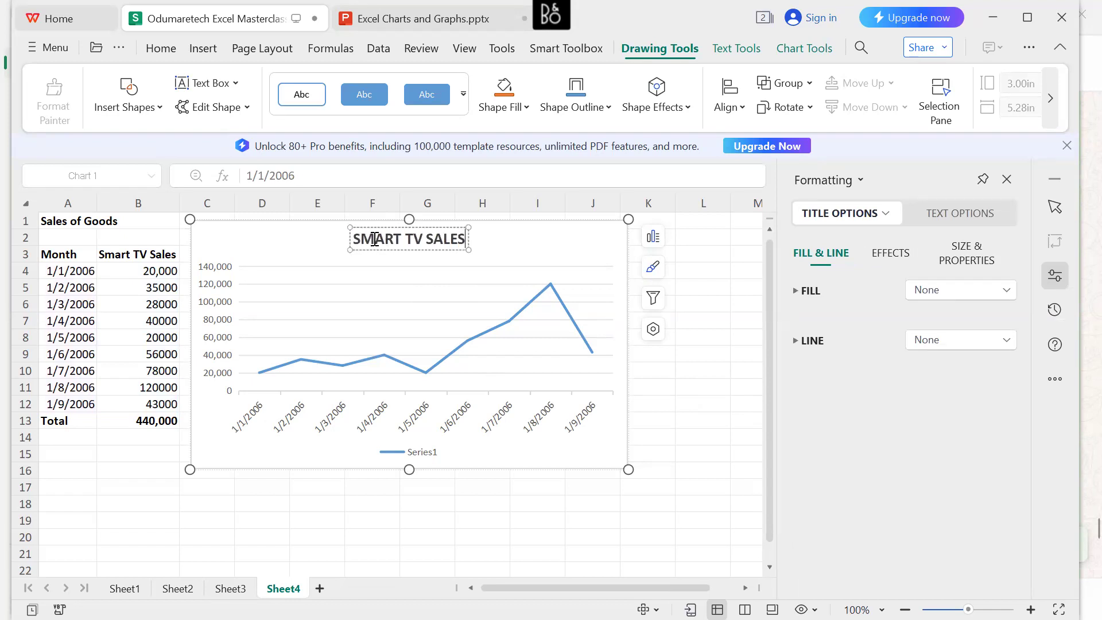
Finish the line chart's title as the single line "SMART TV SALES" and leave title editing.
key("Return")
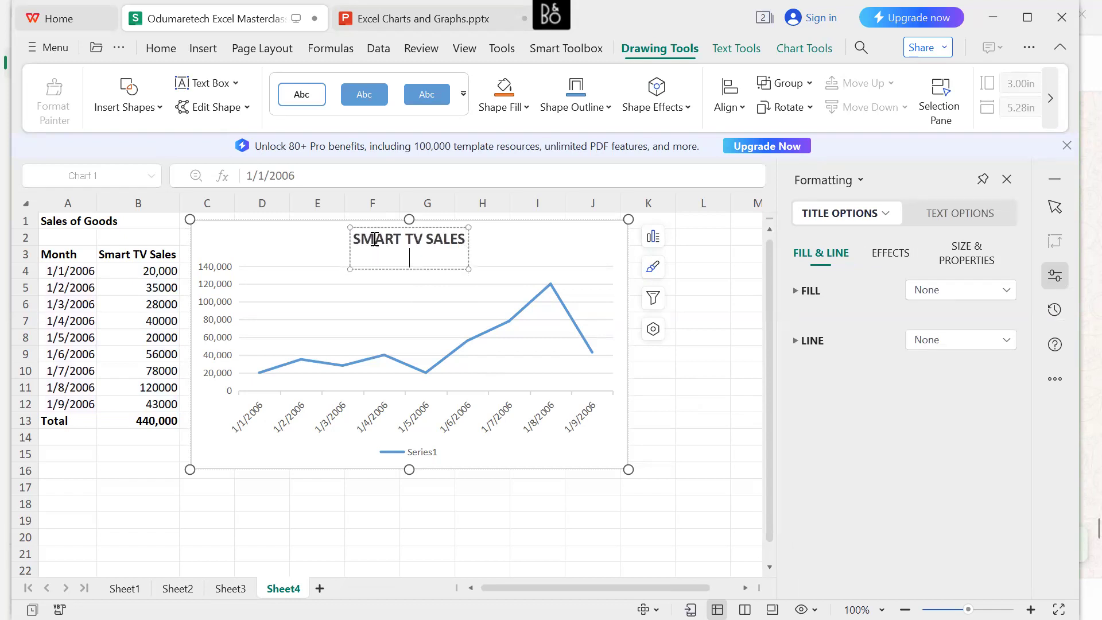
key("BackSpace")
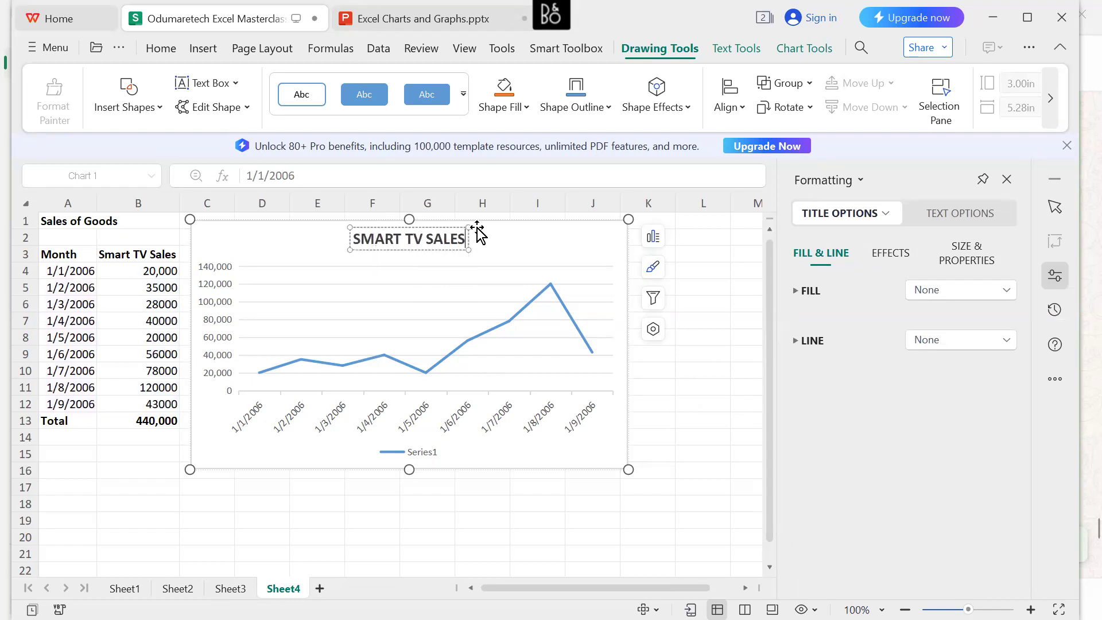
left_click(506, 236)
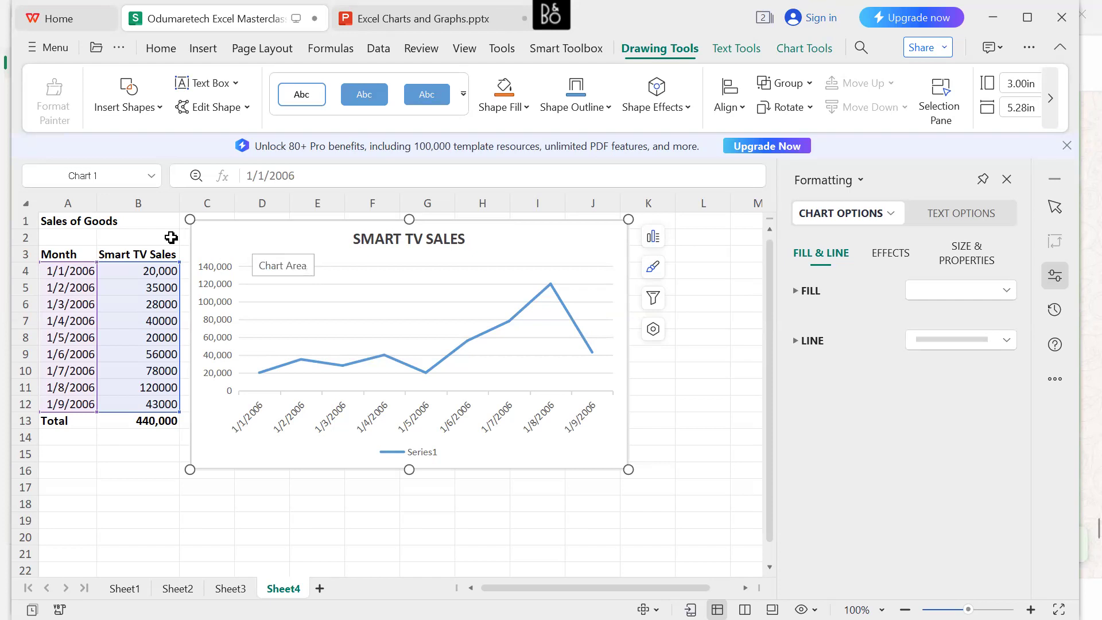
left_click(98, 224)
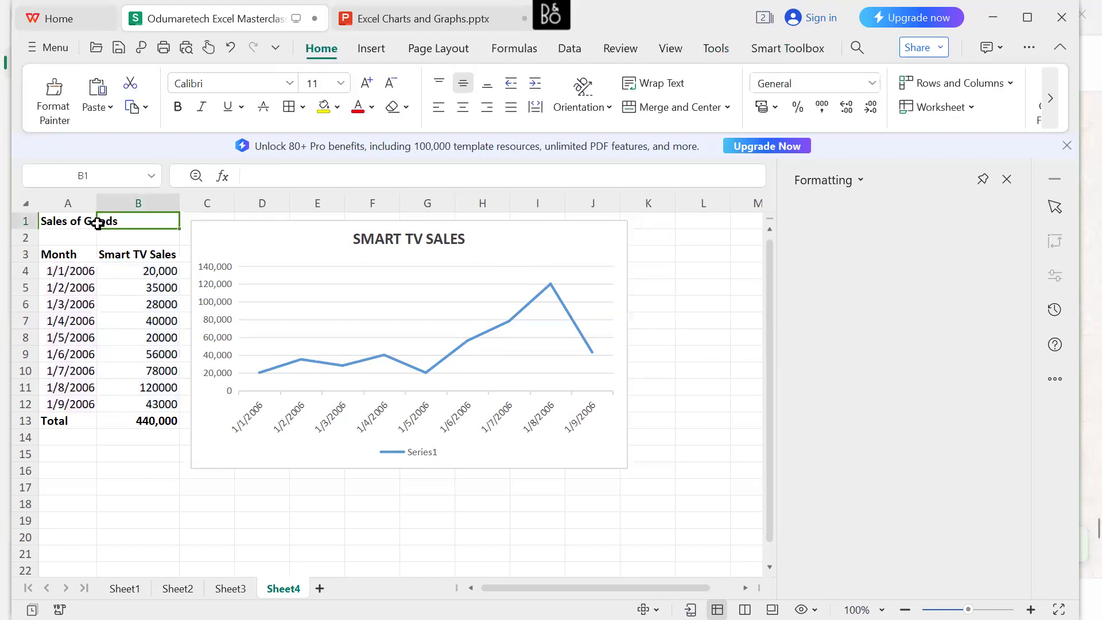
left_click(67, 222)
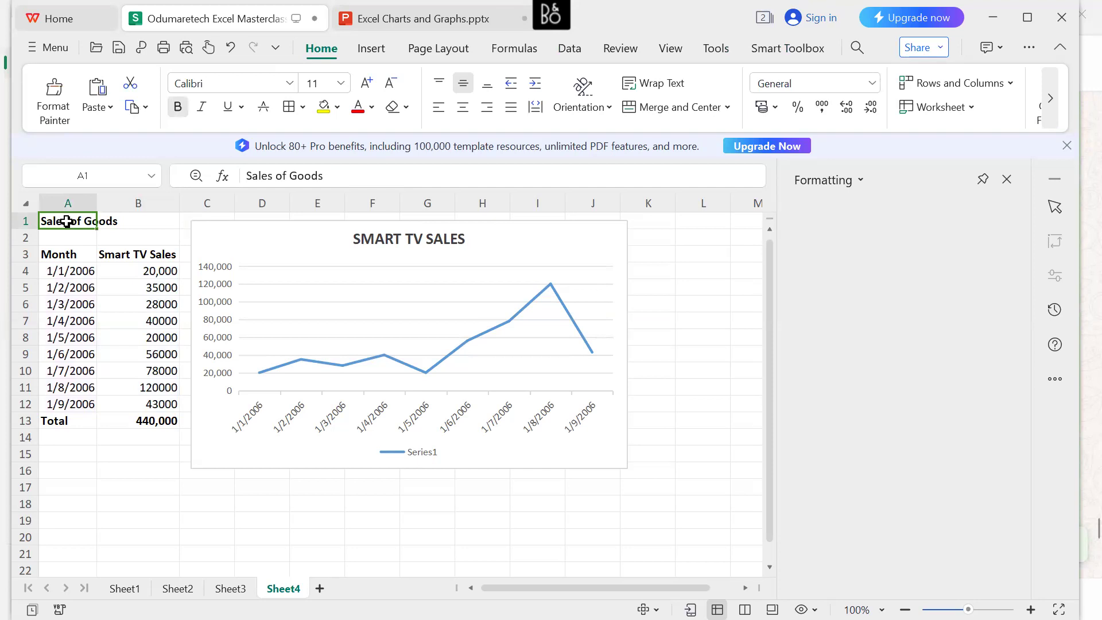
left_click(413, 239)
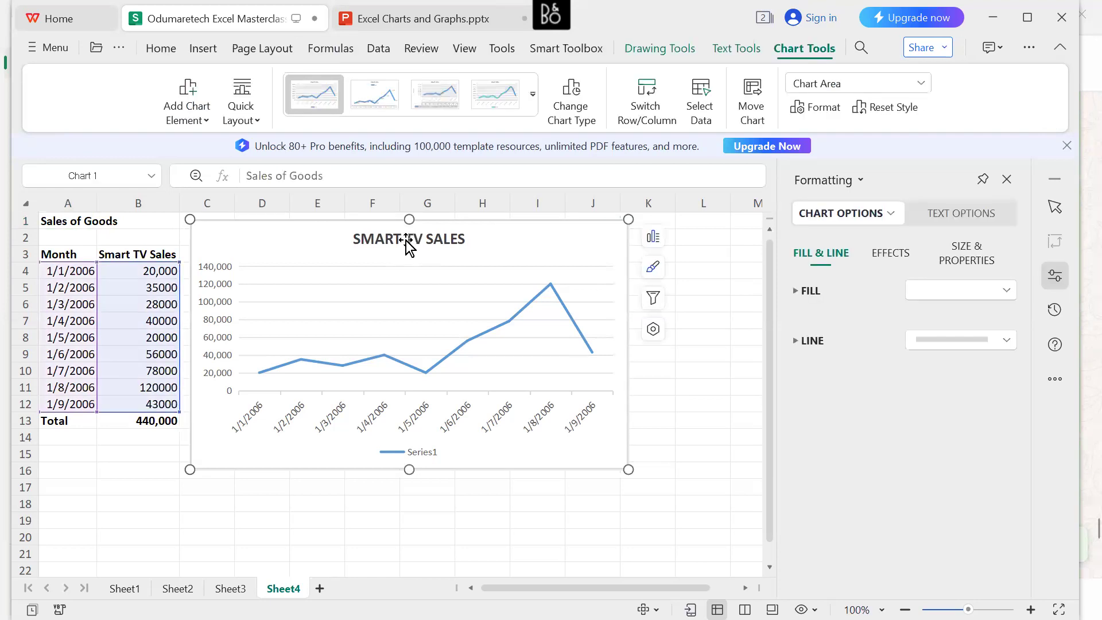
left_click(409, 240)
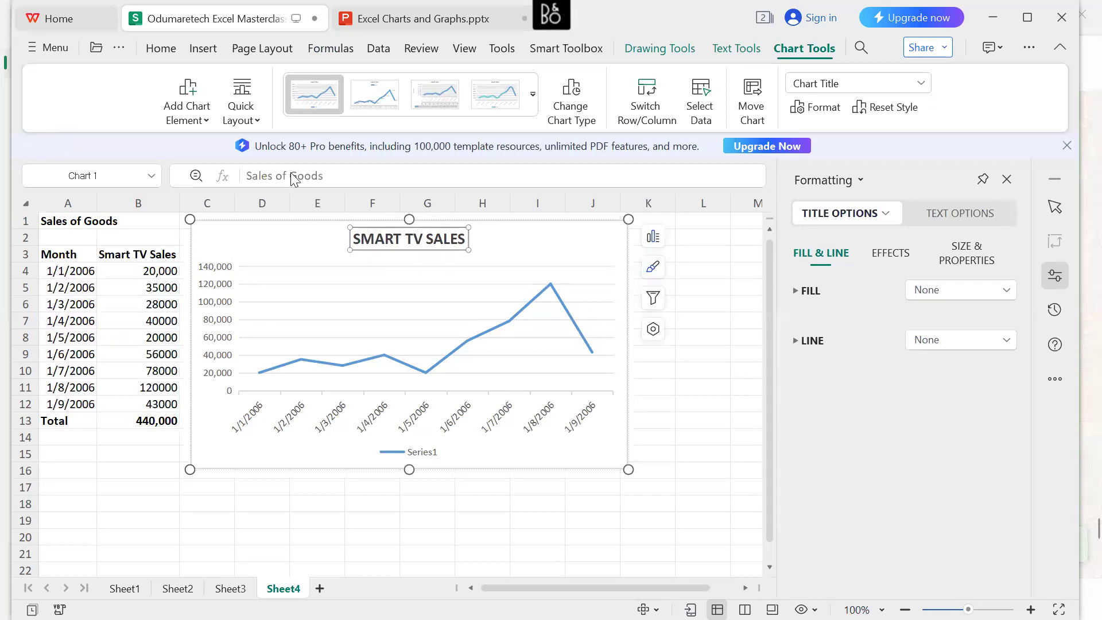
left_click(449, 240)
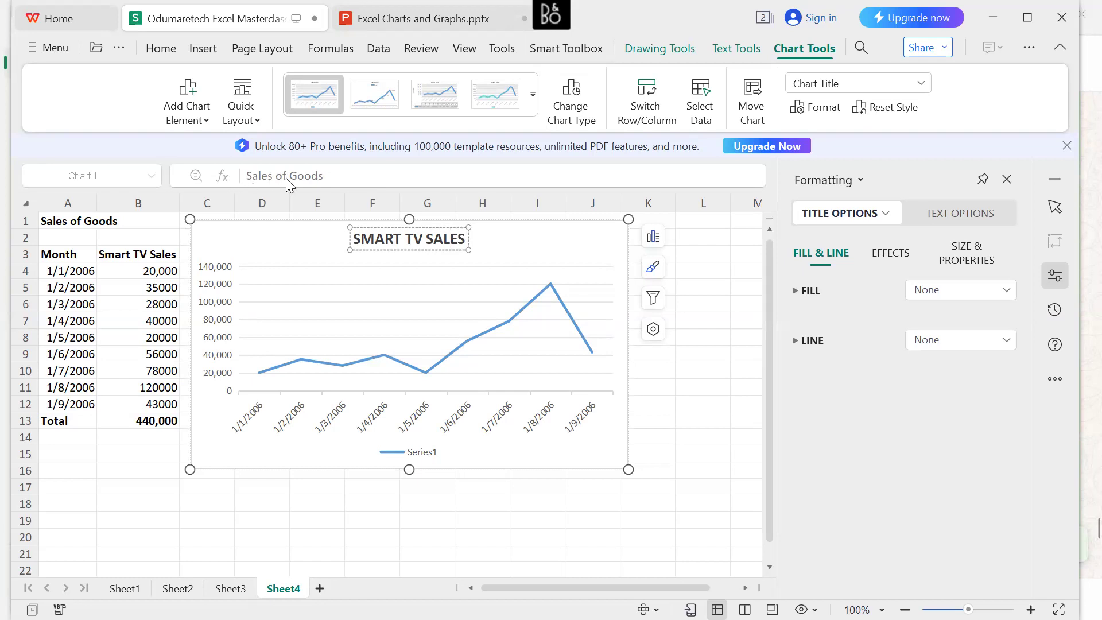
left_click(96, 223)
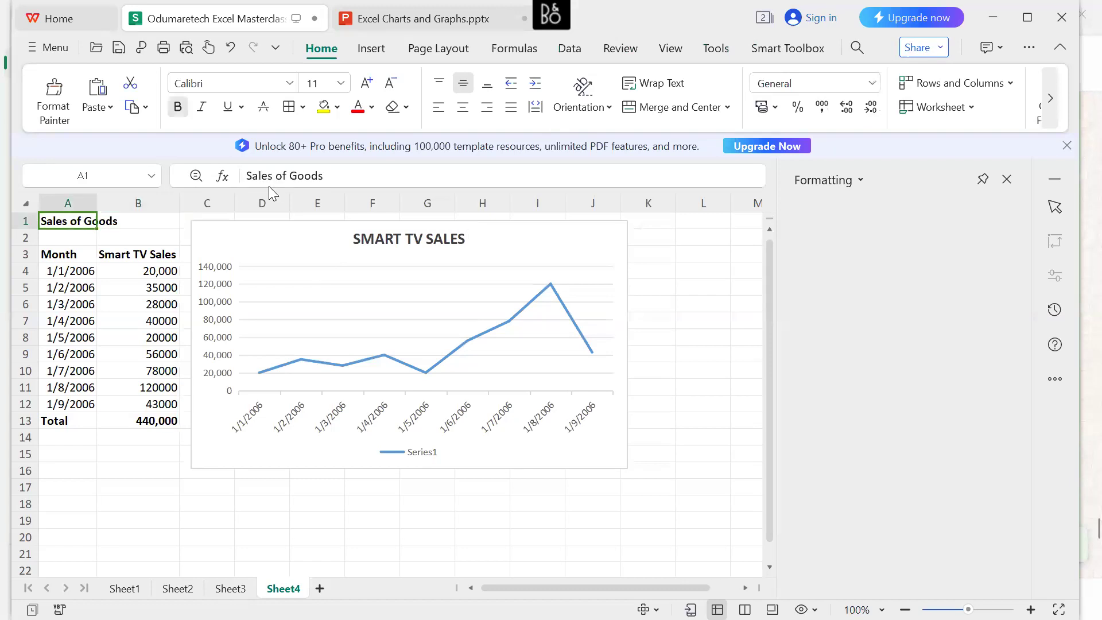
left_click(282, 175)
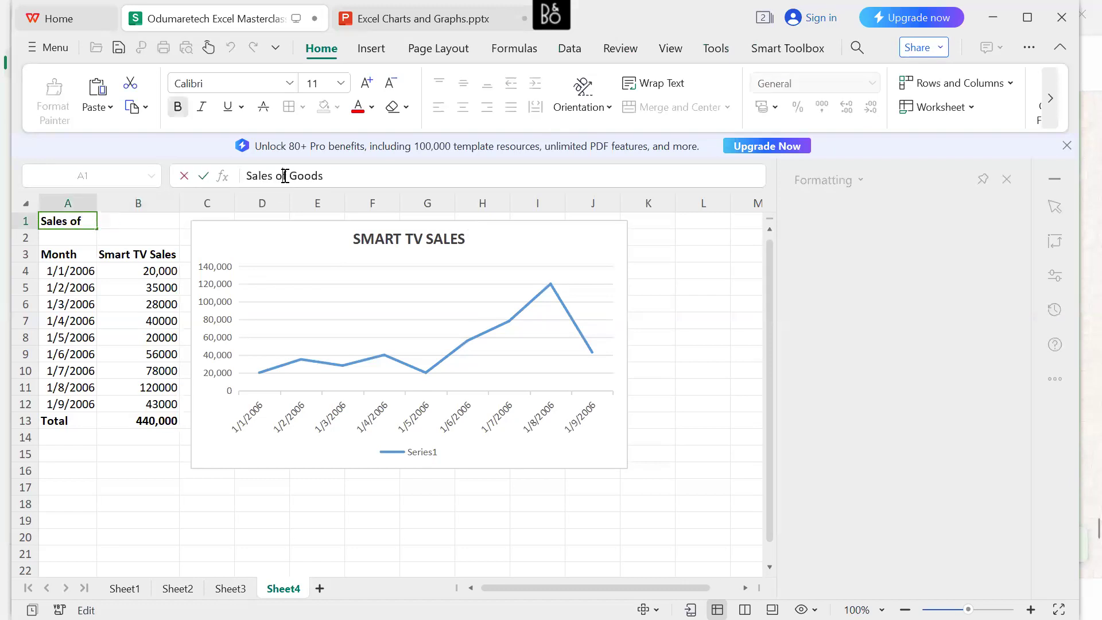
left_click(398, 244)
left_click(398, 240)
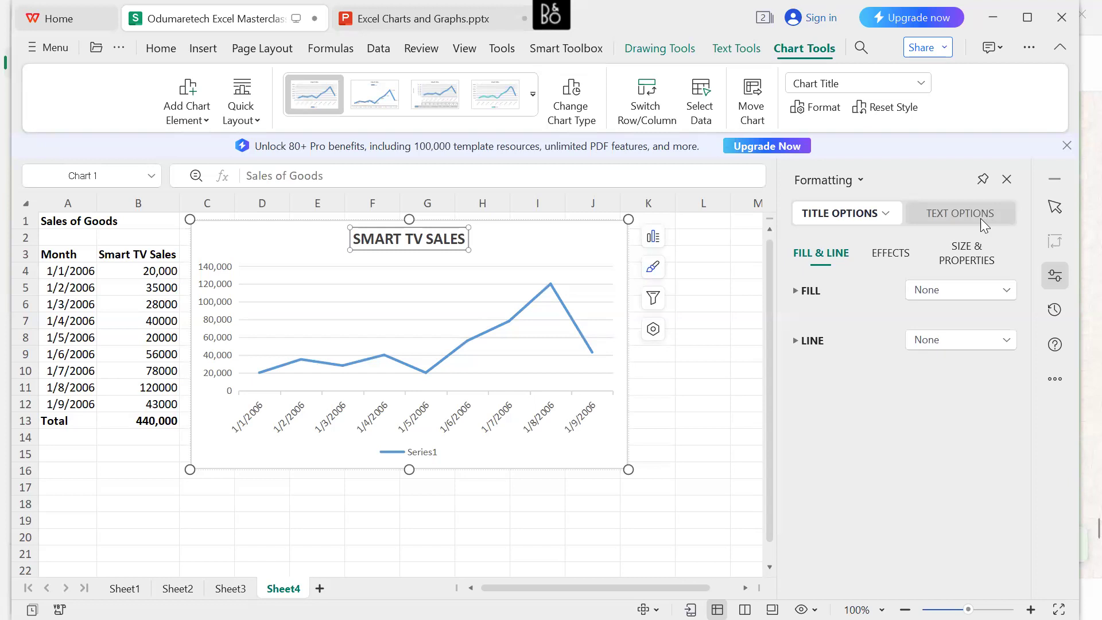
left_click(994, 294)
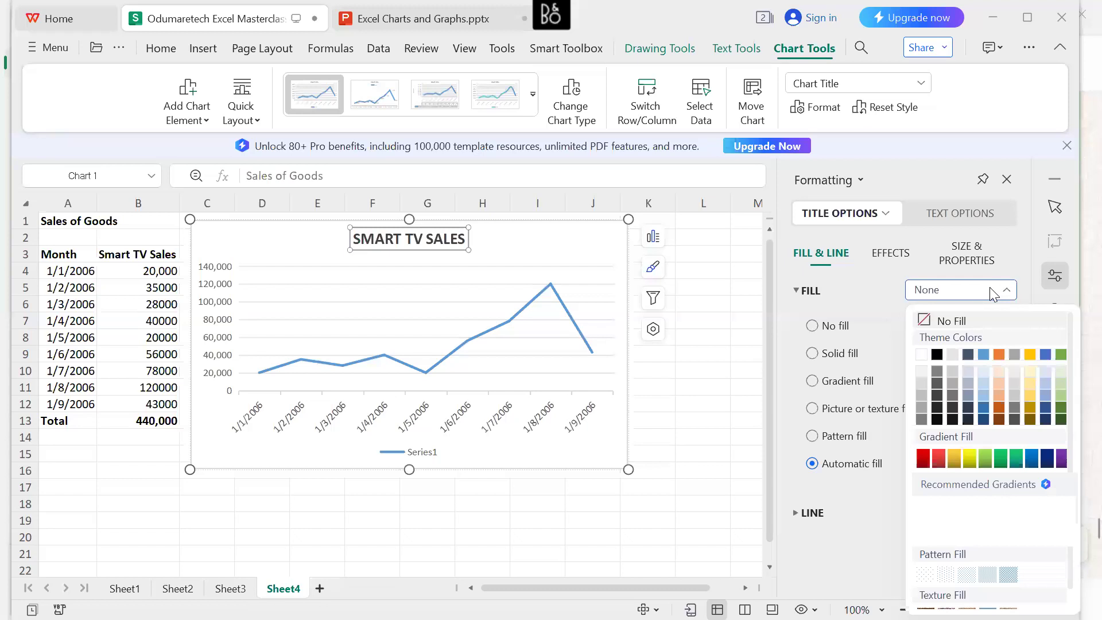
left_click(994, 291)
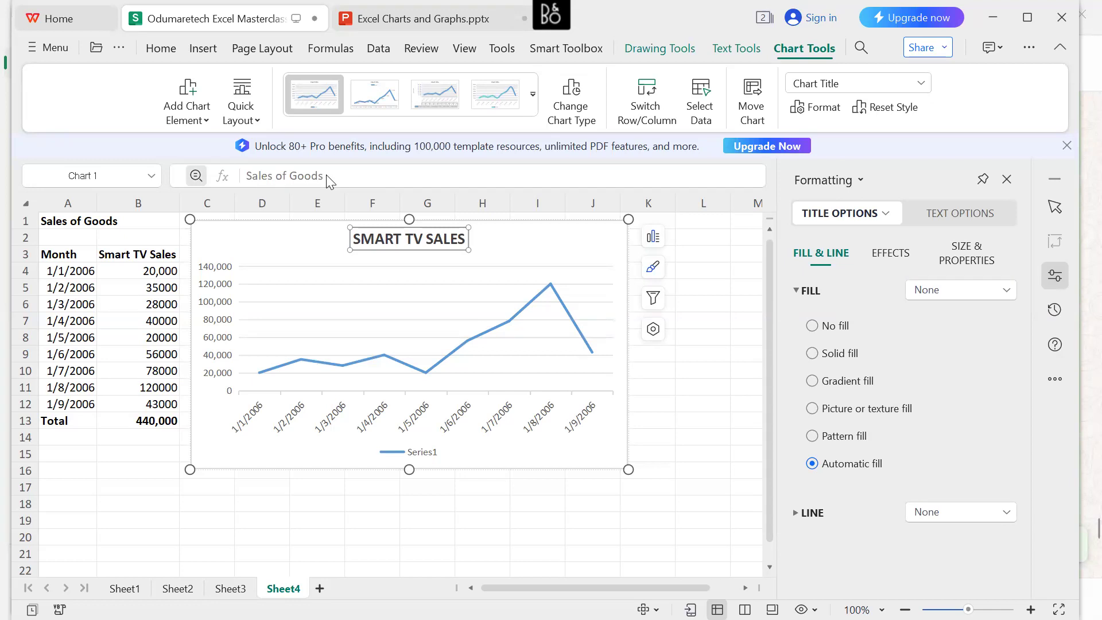
Try to replace the chart title's text with the heading from cell A1.
left_click(456, 243)
triple_click(457, 243)
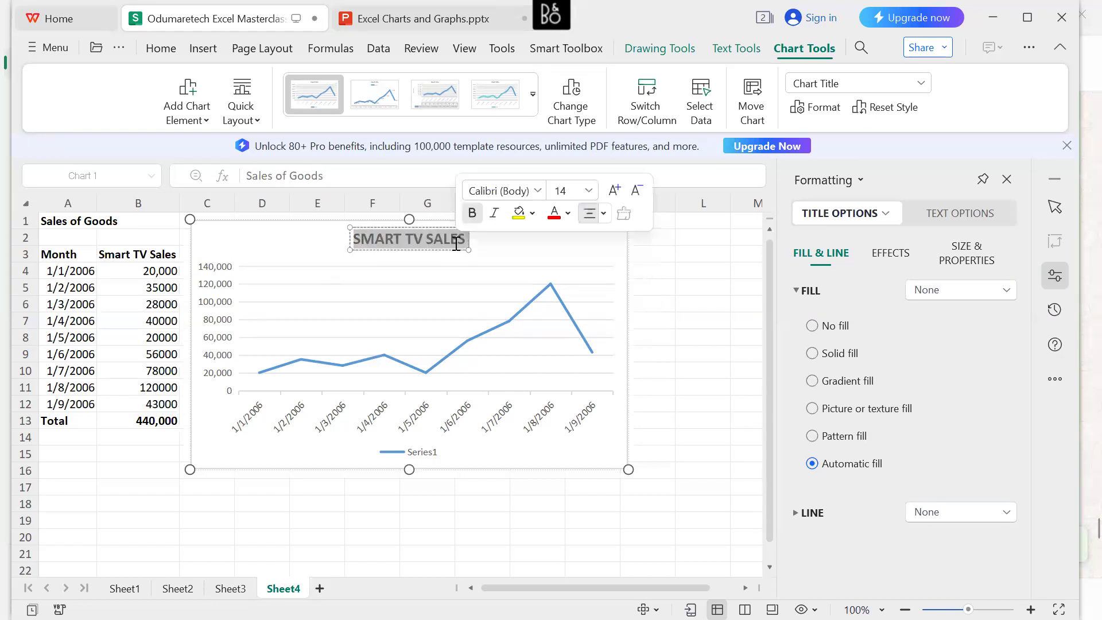
key("BackSpace")
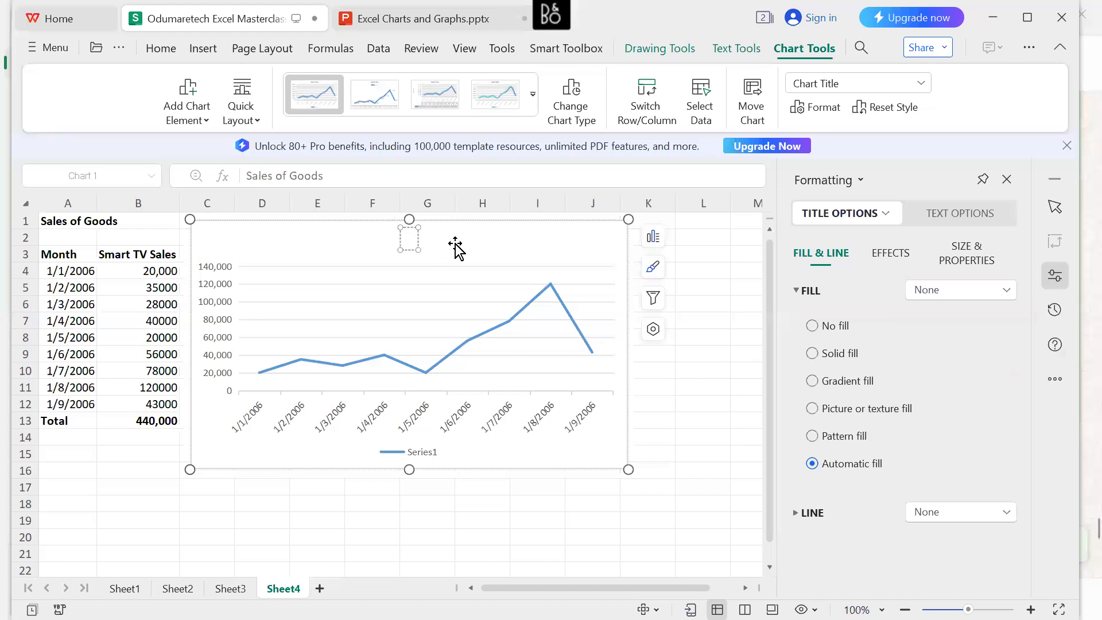
left_click(66, 223)
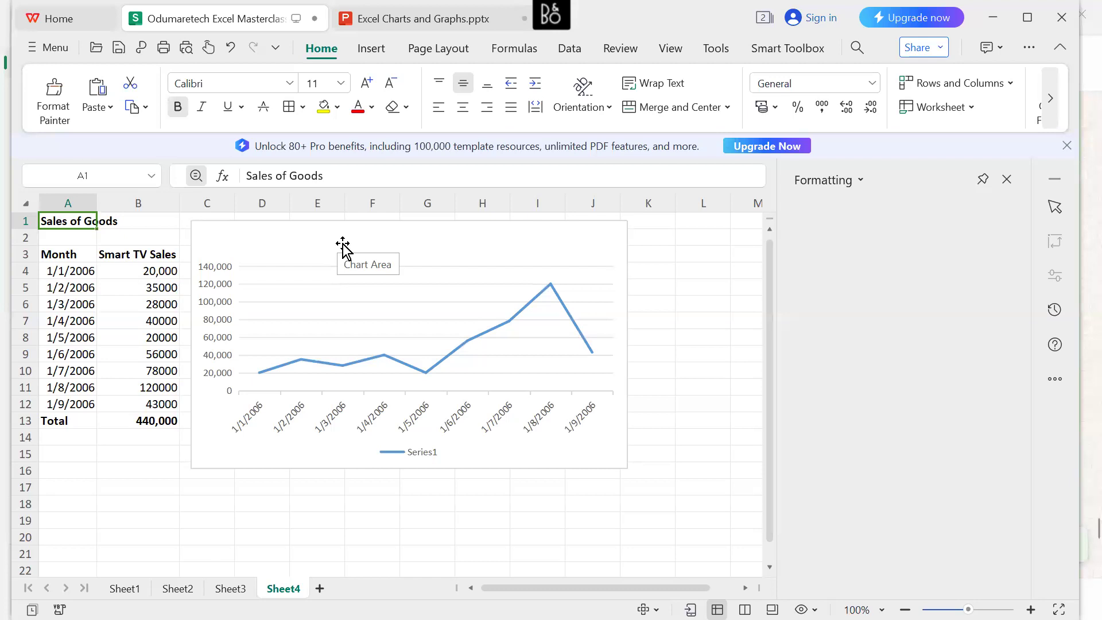
left_click(386, 238)
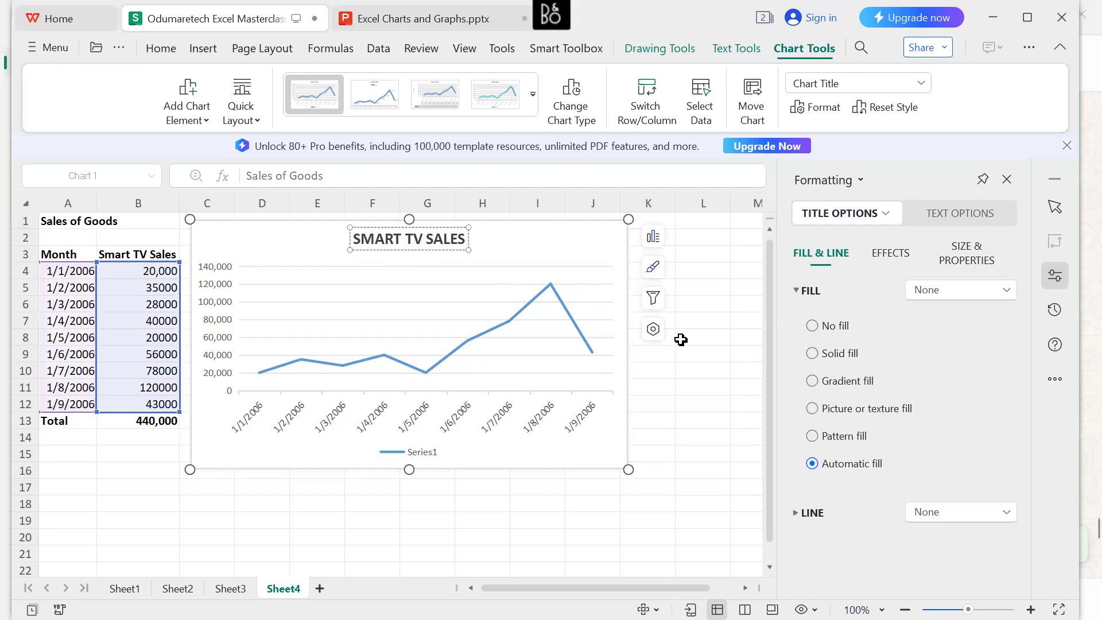
left_click(685, 373)
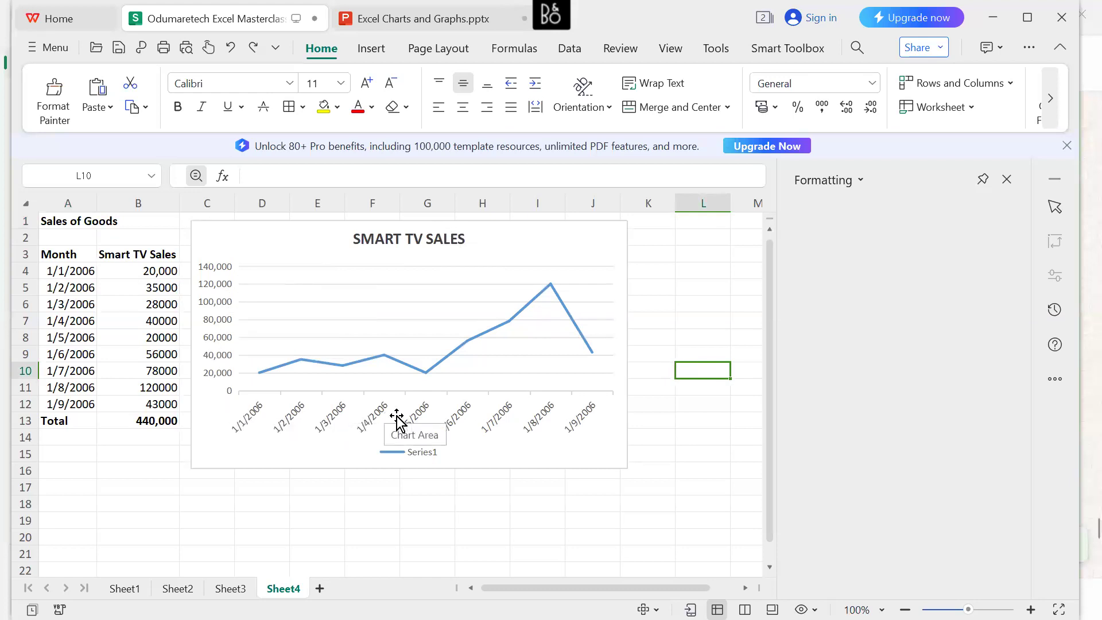
Hide the line chart's axes and show them again.
left_click(216, 298)
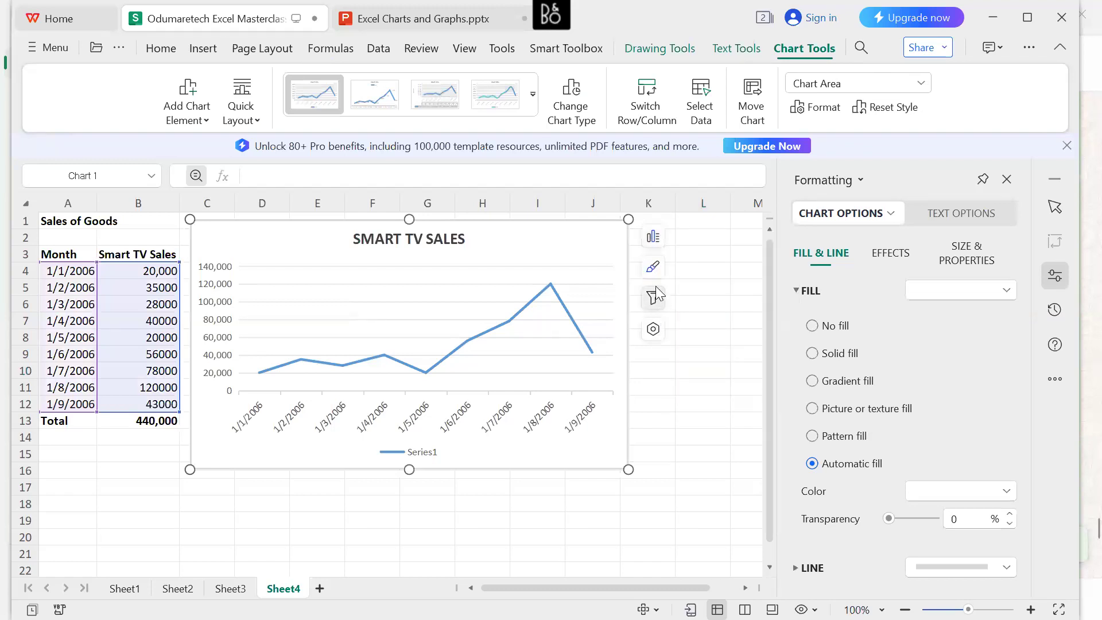
left_click(654, 239)
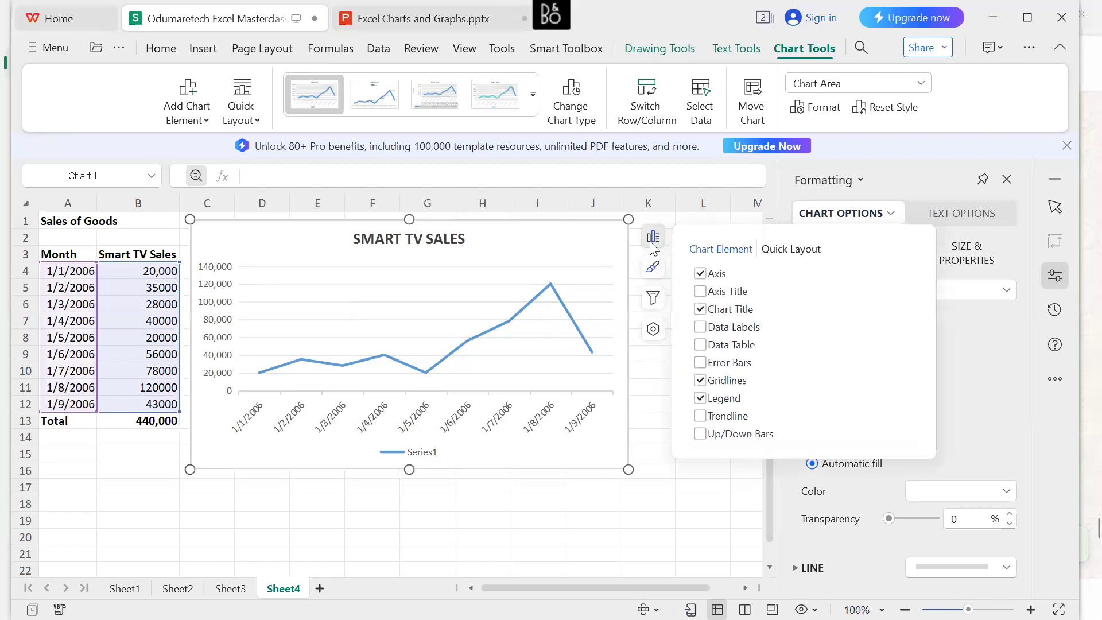
left_click(701, 274)
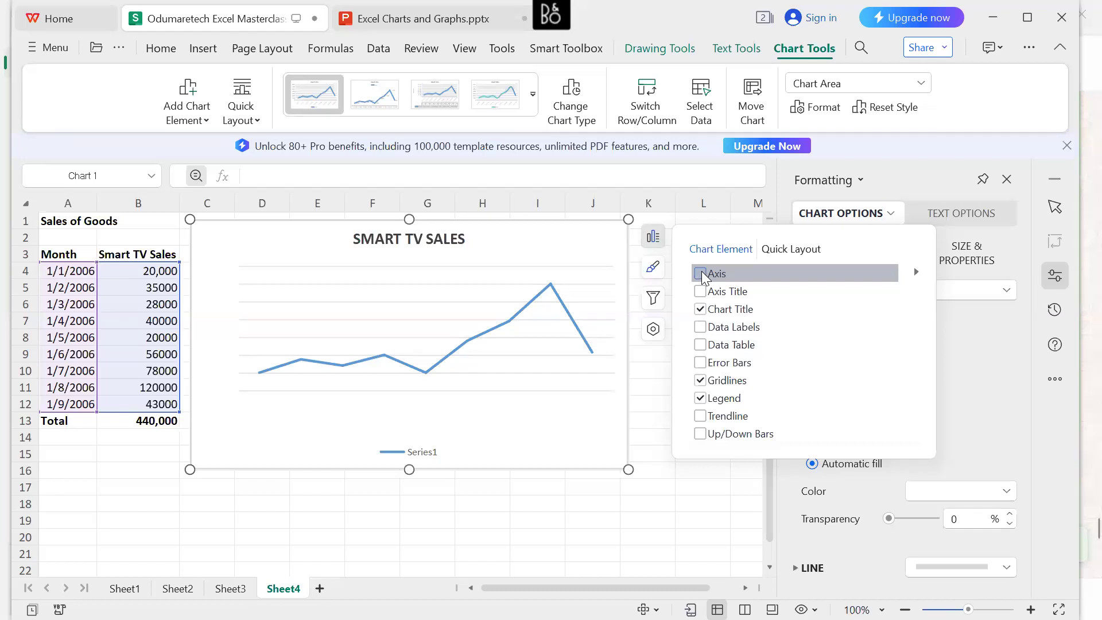
left_click(701, 274)
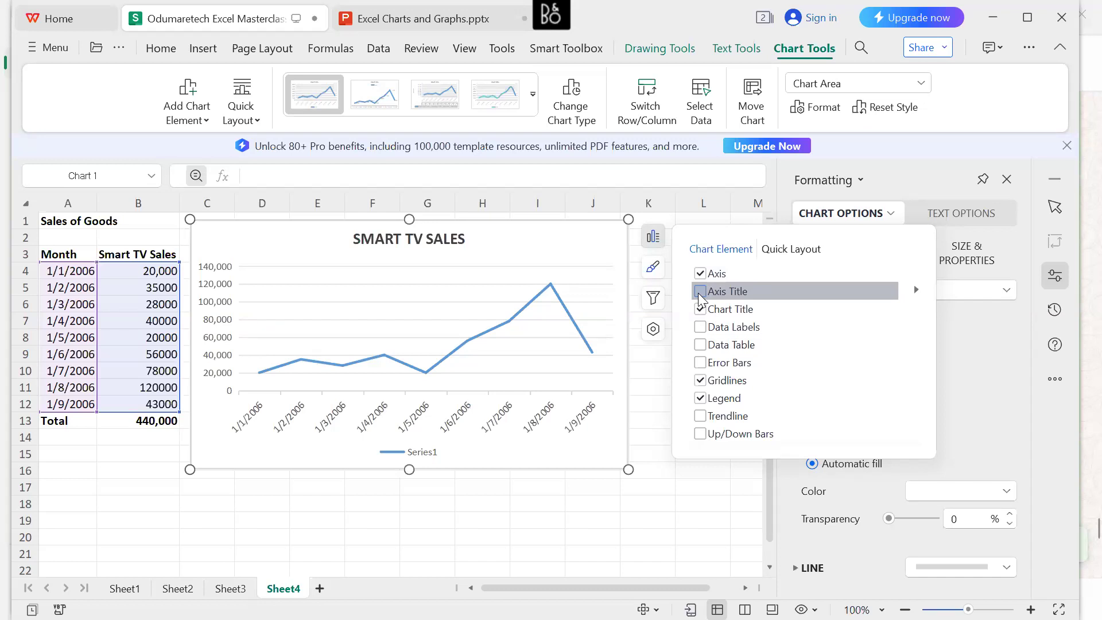
Add axis titles to the line chart and open the detailed formatting options for its chart title.
left_click(700, 292)
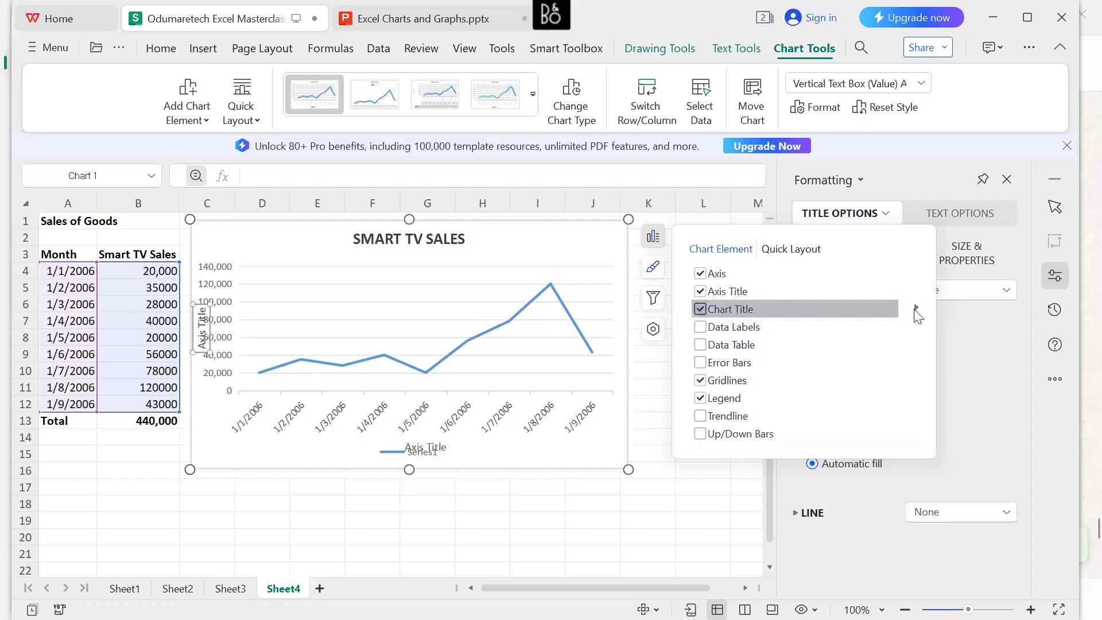
left_click(915, 309)
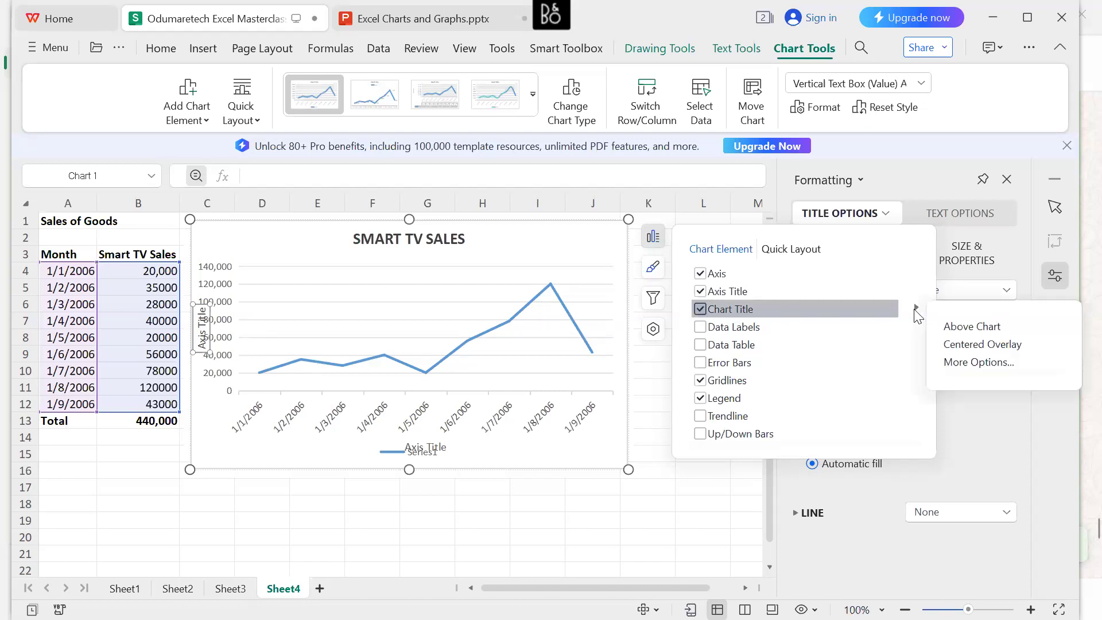
left_click(968, 361)
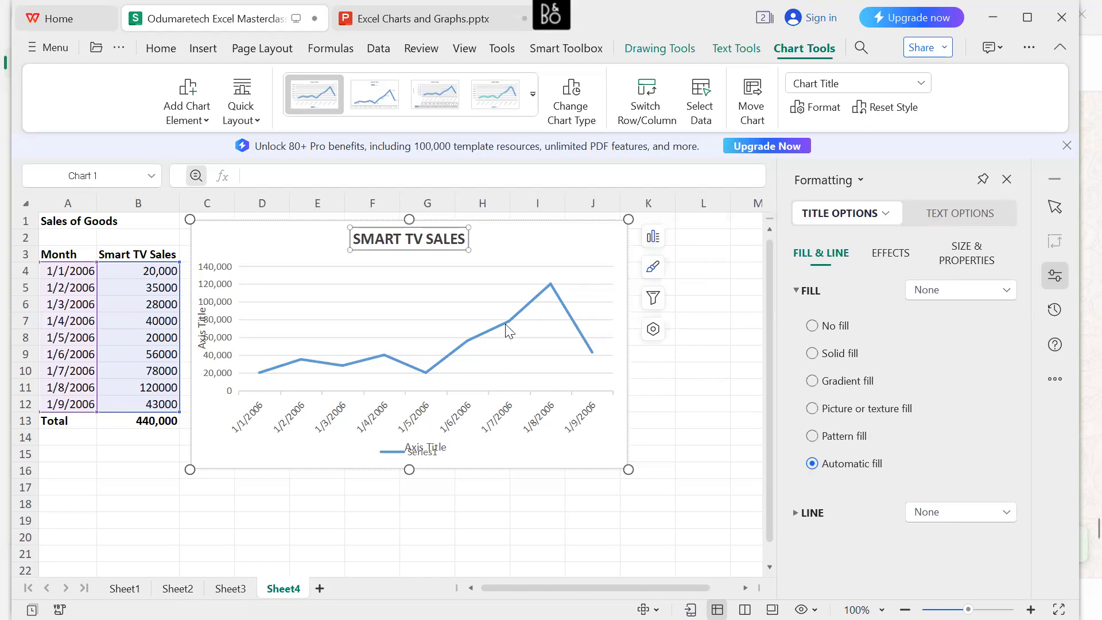
Apply the second built-in style, with data labels and the legend under the title, to the line chart.
left_click(656, 273)
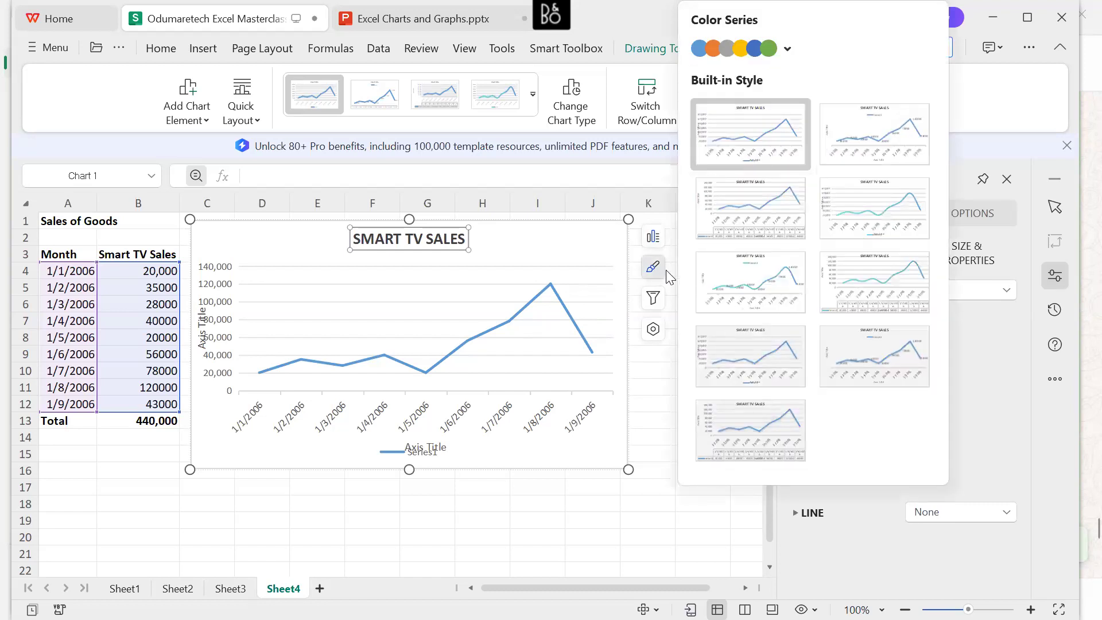
left_click(825, 195)
left_click(758, 130)
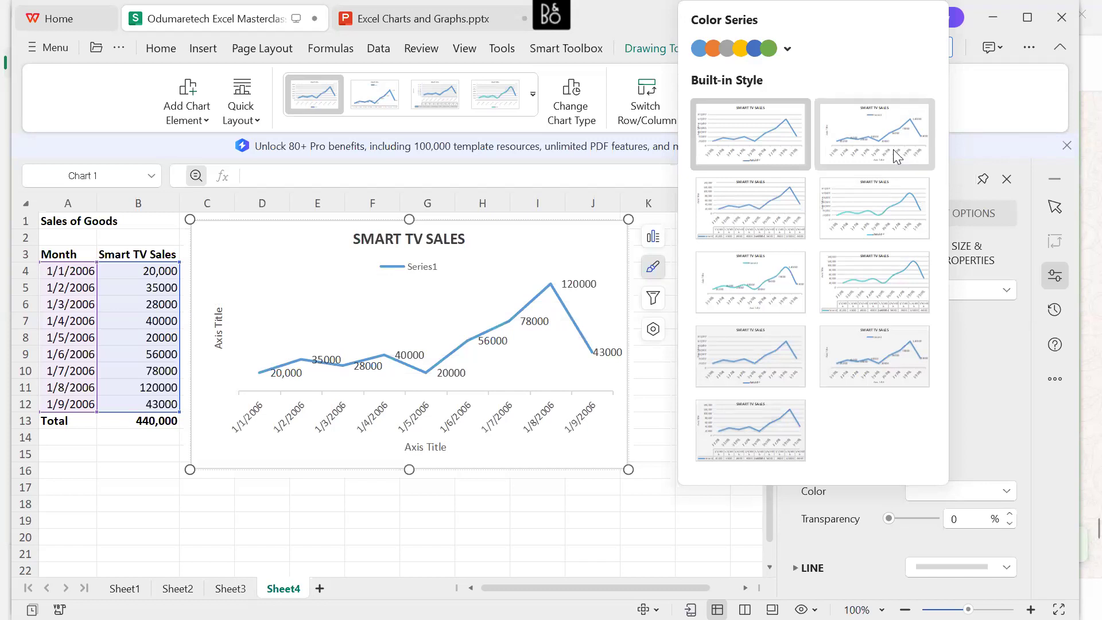
left_click(894, 149)
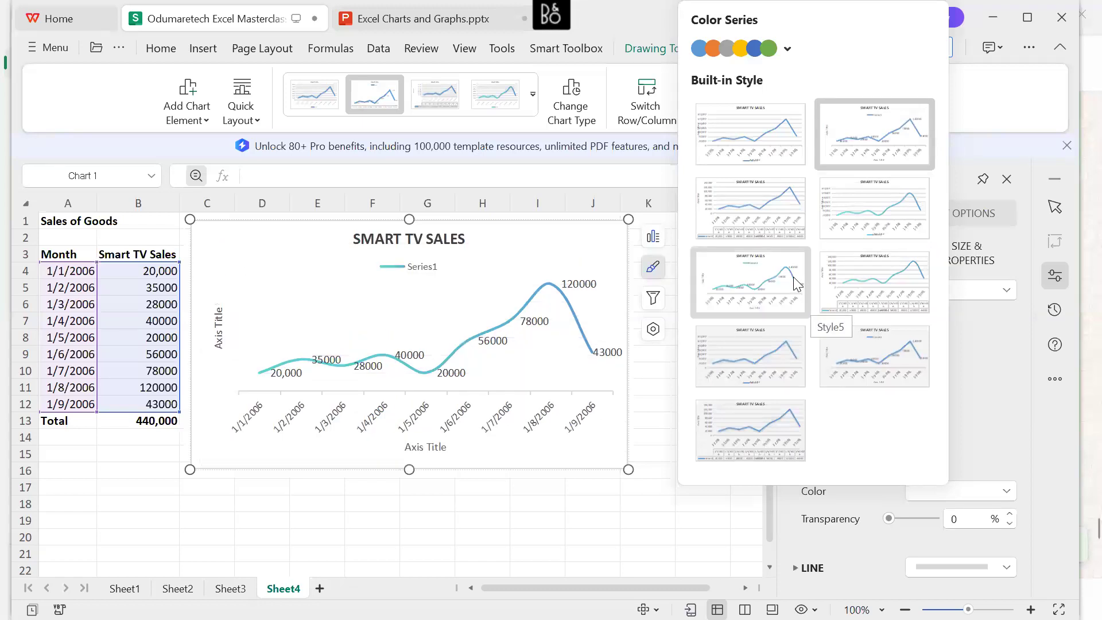
Undo the built-in style and the axis titles on the line chart.
left_click(650, 463)
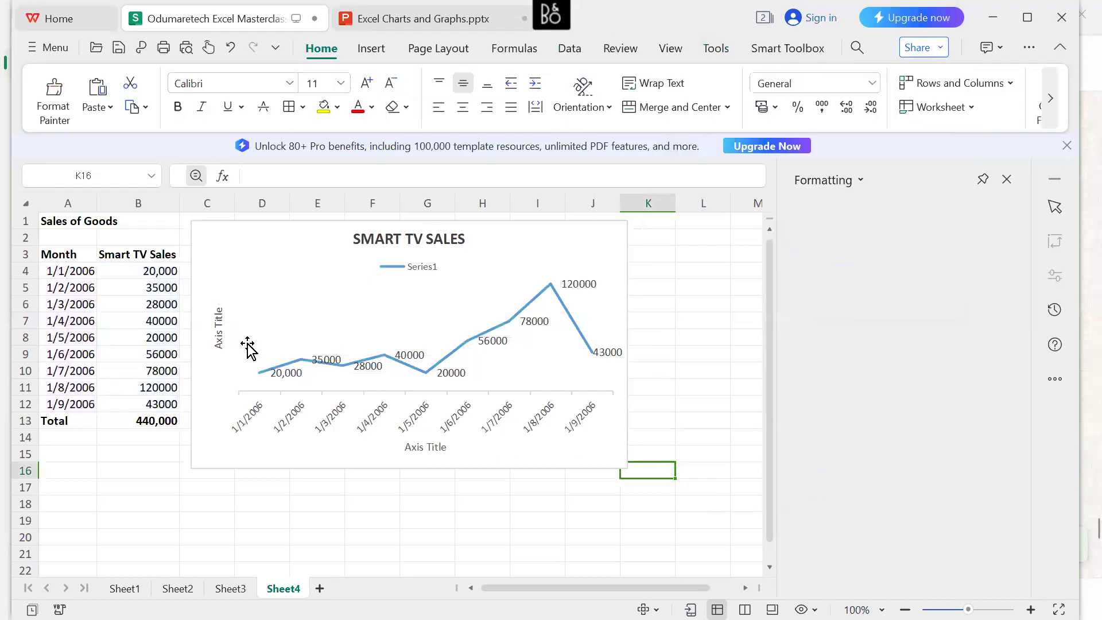
key("ctrl+z")
key("ctrl+z")
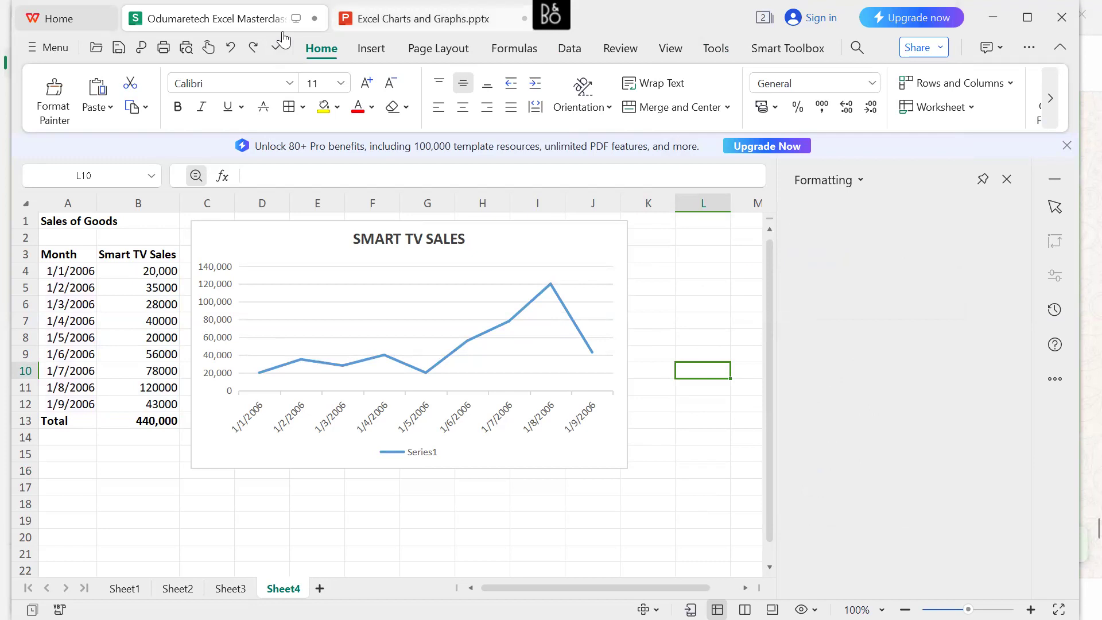
Check the line and area chart descriptions on the Excel Charts slide in Excel Charts and Graphs.pptx, and return to the workbook.
left_click(424, 19)
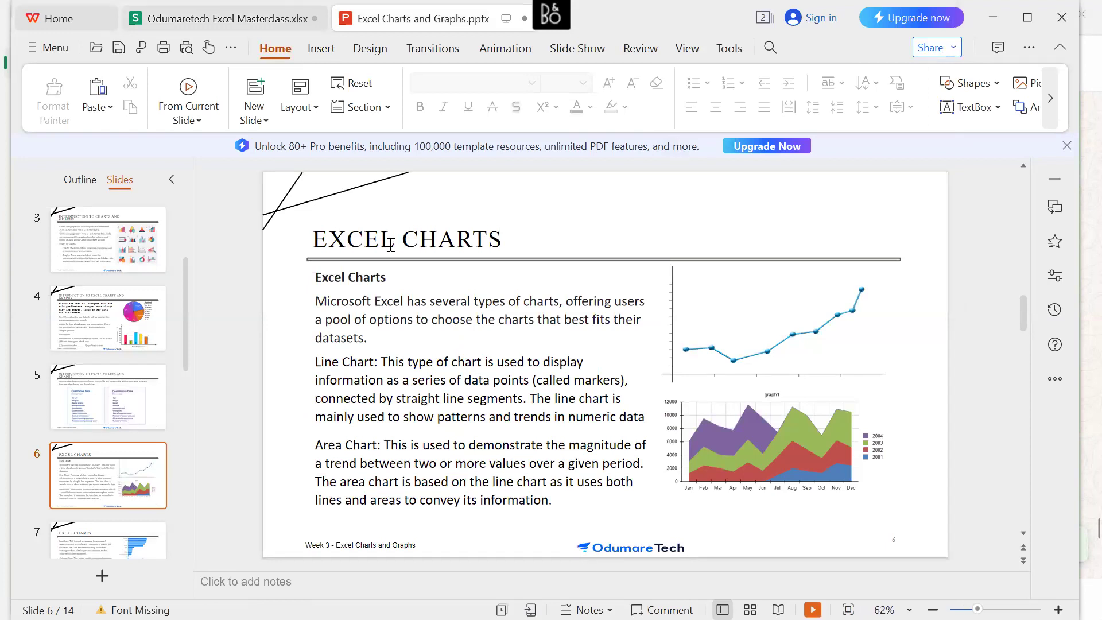
left_click(296, 23)
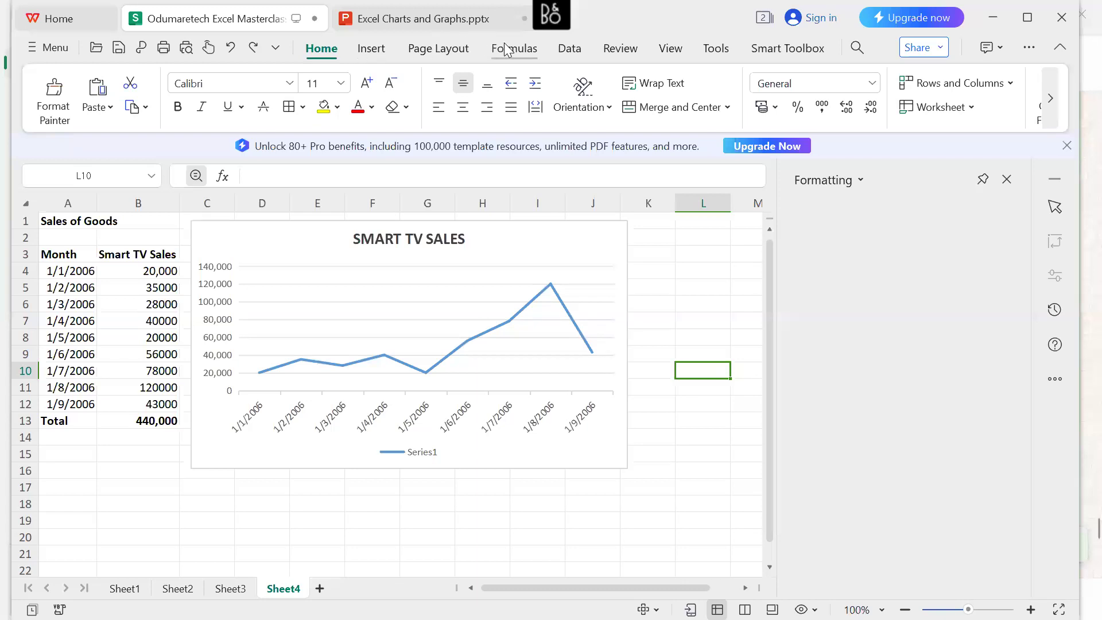
Change the Smart TV line chart to the basic area chart and apply the second built-in chart style.
left_click(422, 370)
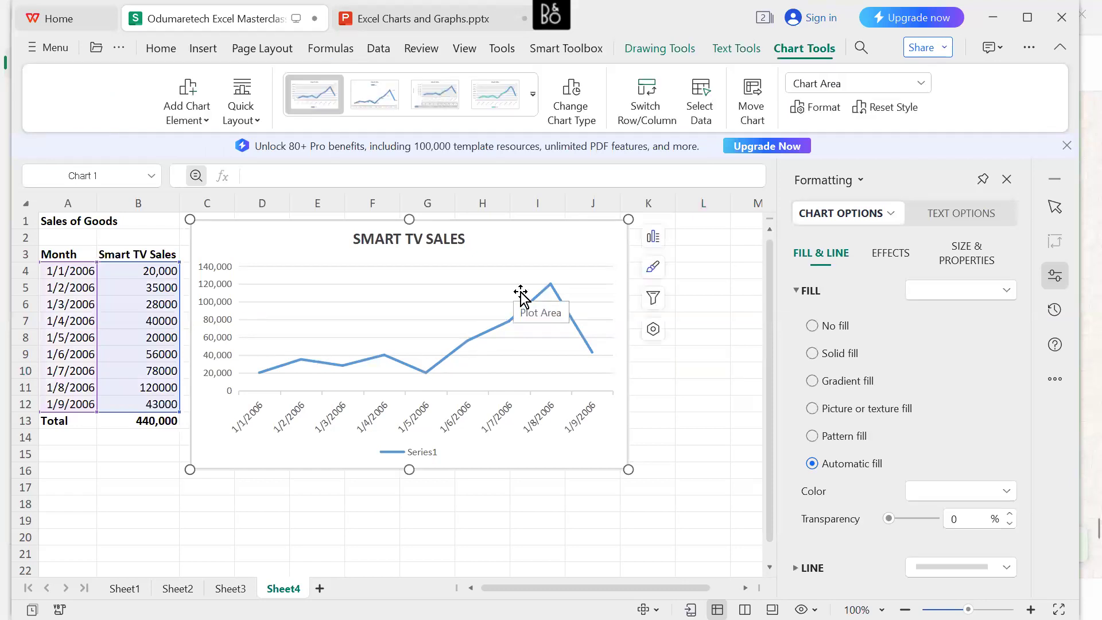
left_click(582, 106)
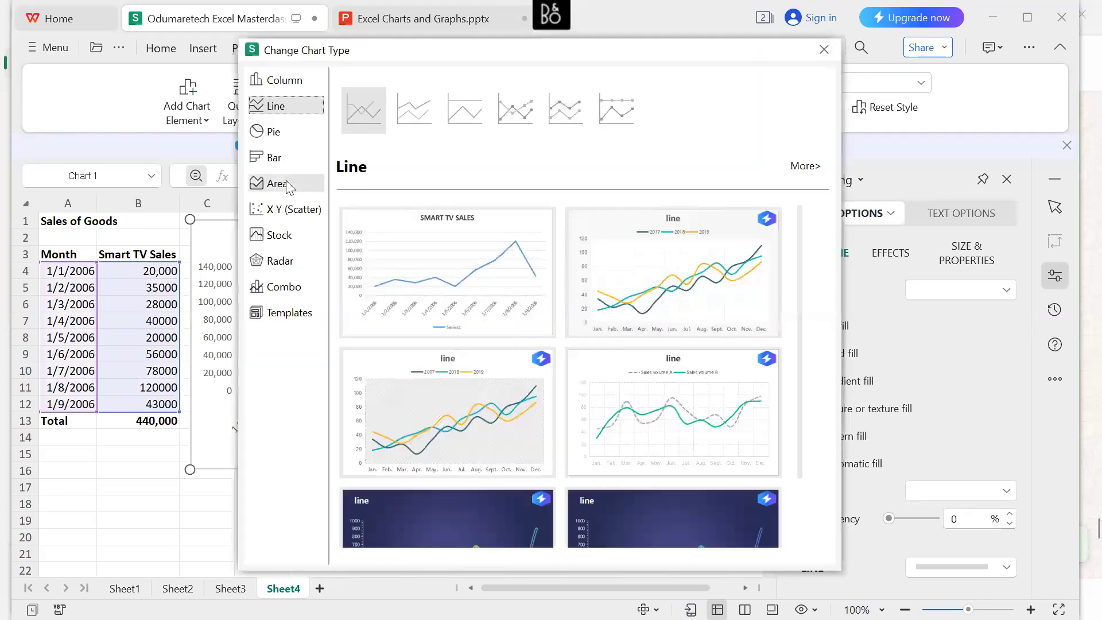
left_click(286, 187)
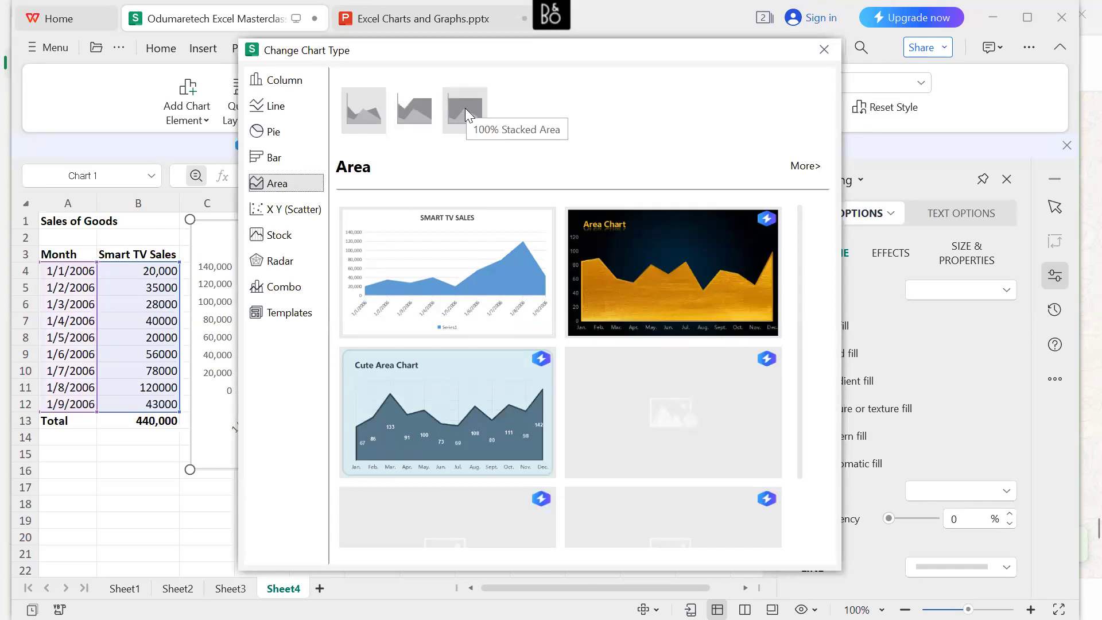
mouse_move(661, 268)
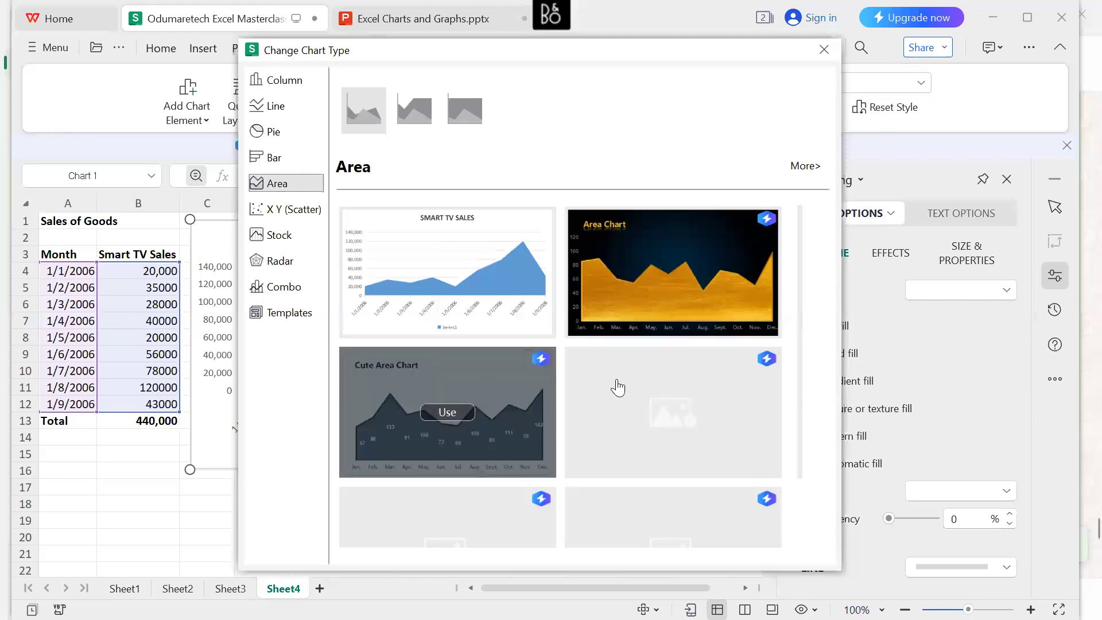
scroll(618, 388, "down", 2)
scroll(618, 388, "up", 2)
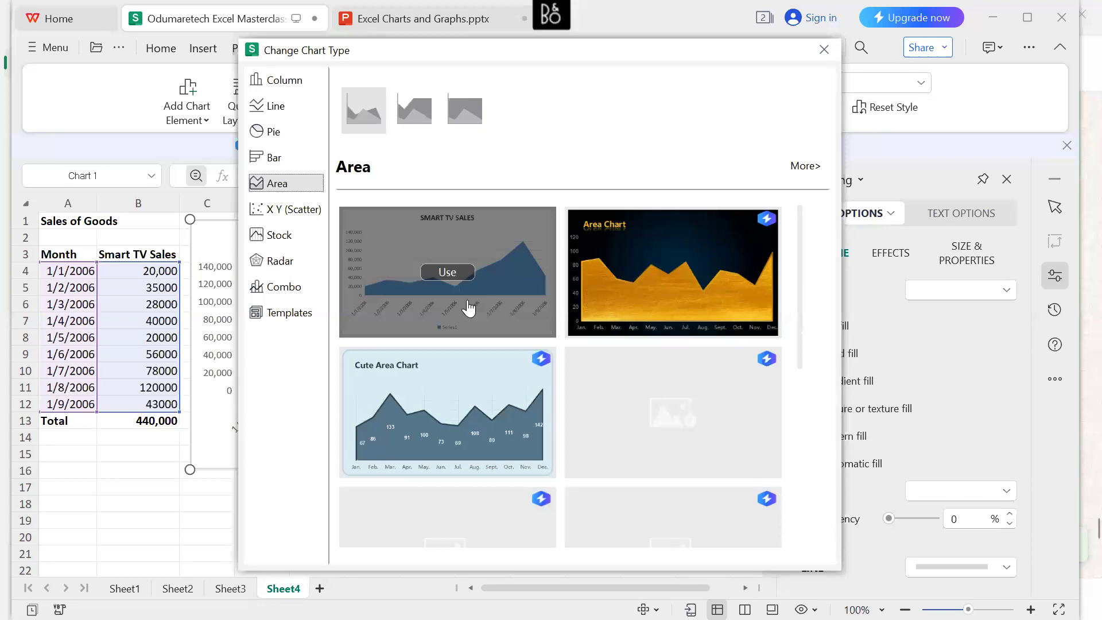
left_click(448, 272)
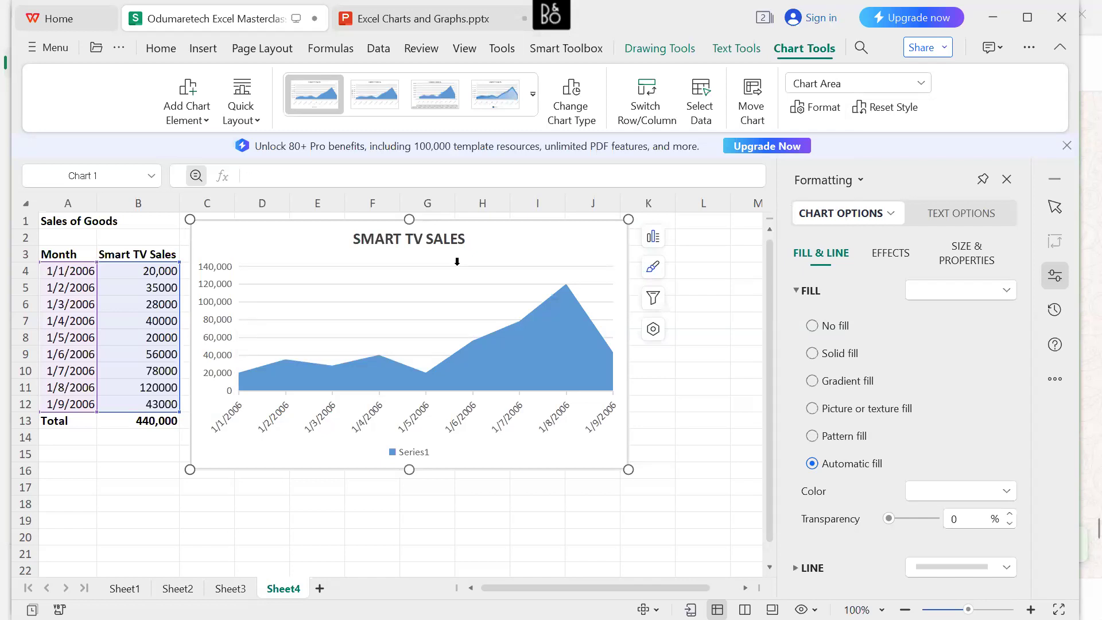
left_click(378, 98)
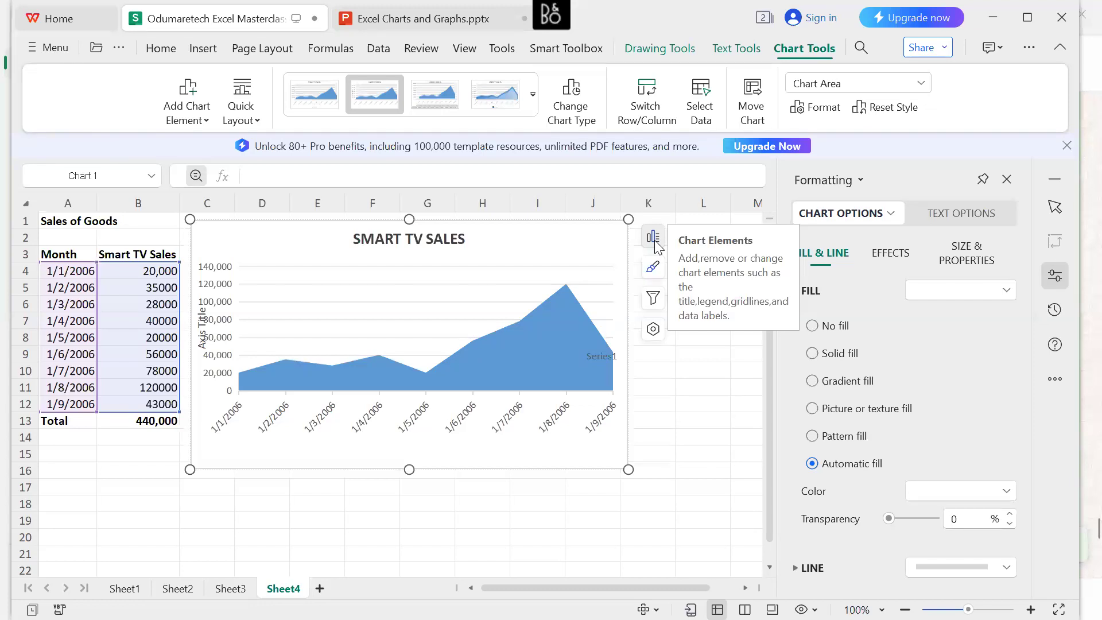
Filter the months 1/7/2006, 1/8/2006 and 1/9/2006 out of the area chart.
left_click(655, 299)
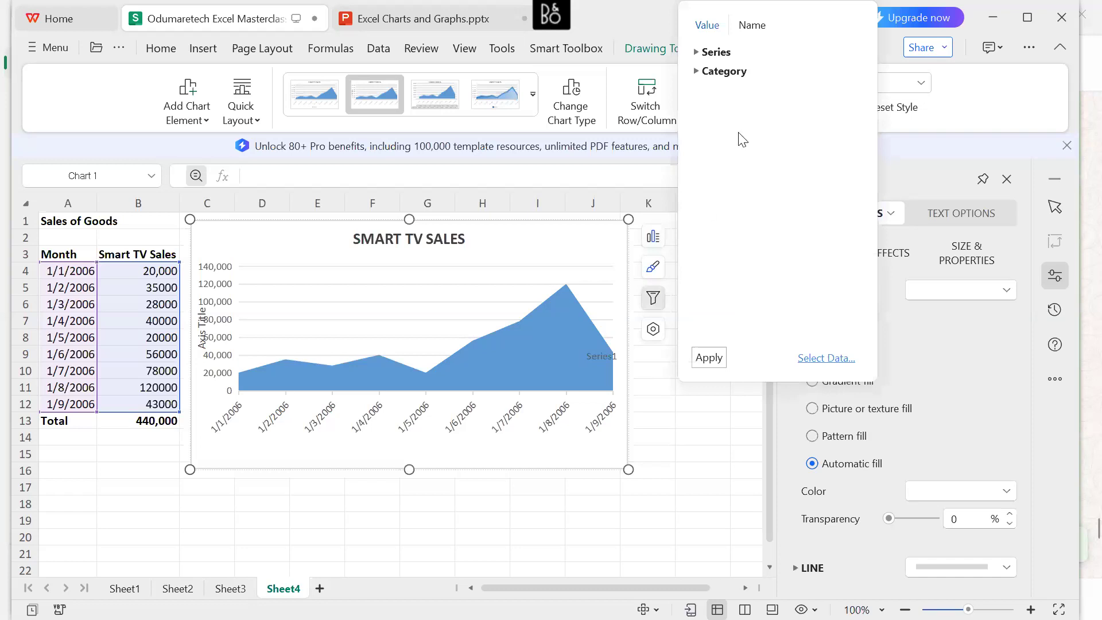
left_click(706, 75)
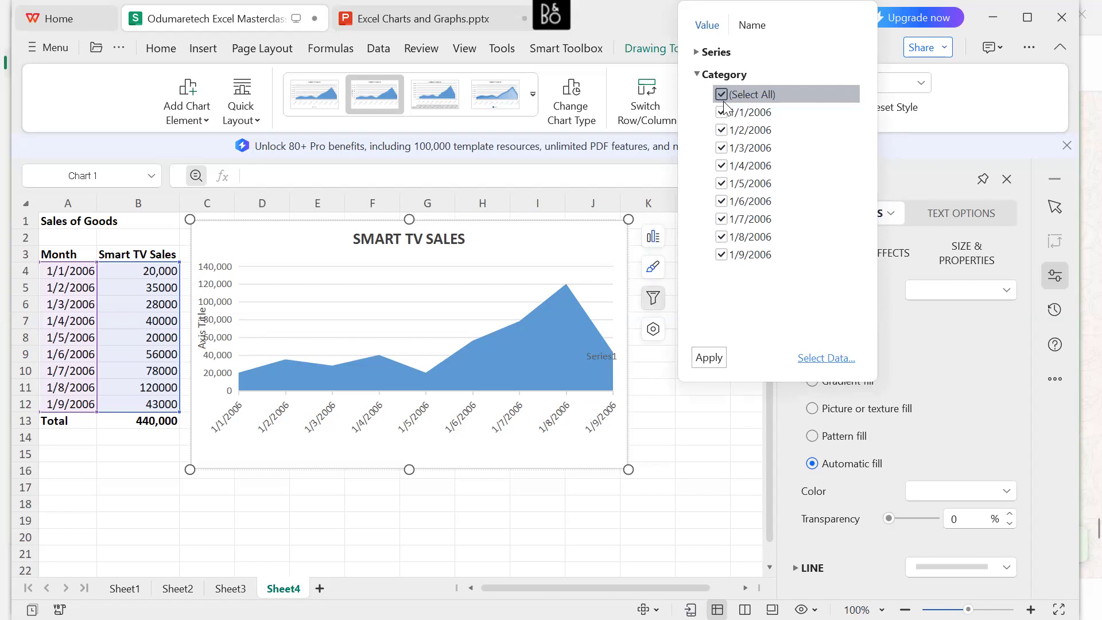
left_click(721, 219)
left_click(723, 238)
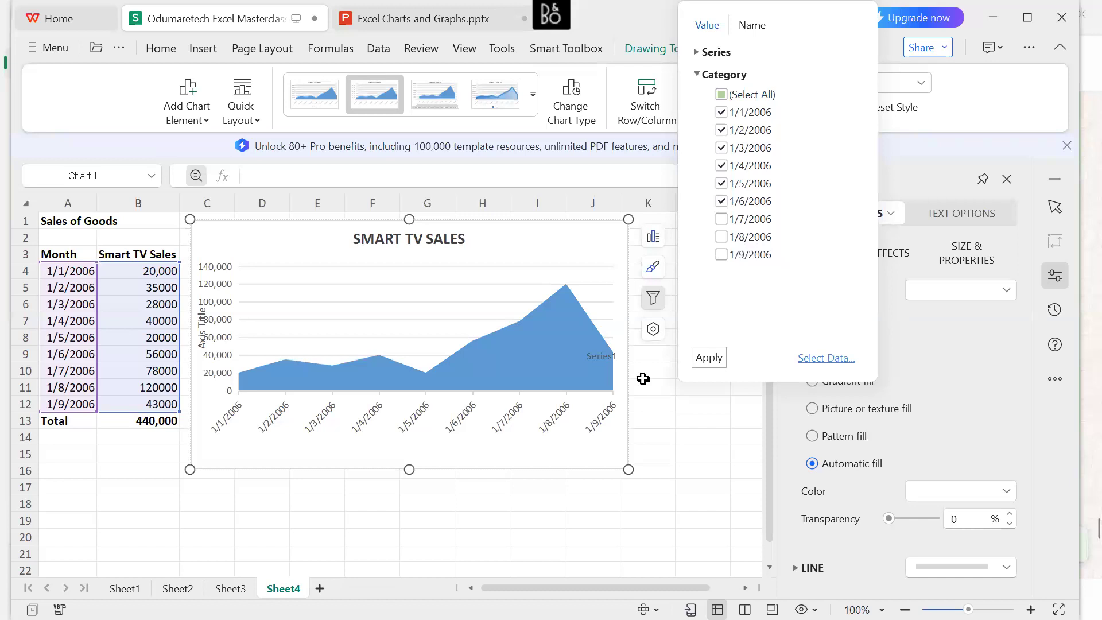
left_click(717, 361)
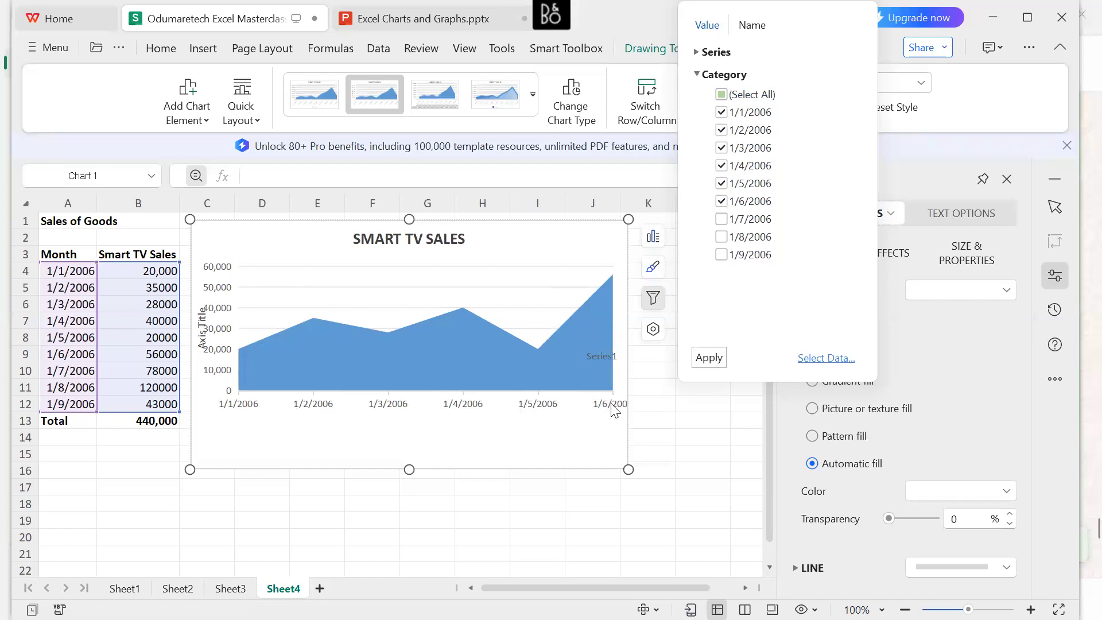
Restore the months 1/7/2006, 1/8/2006 and 1/9/2006 in the area chart's category filter.
left_click(722, 220)
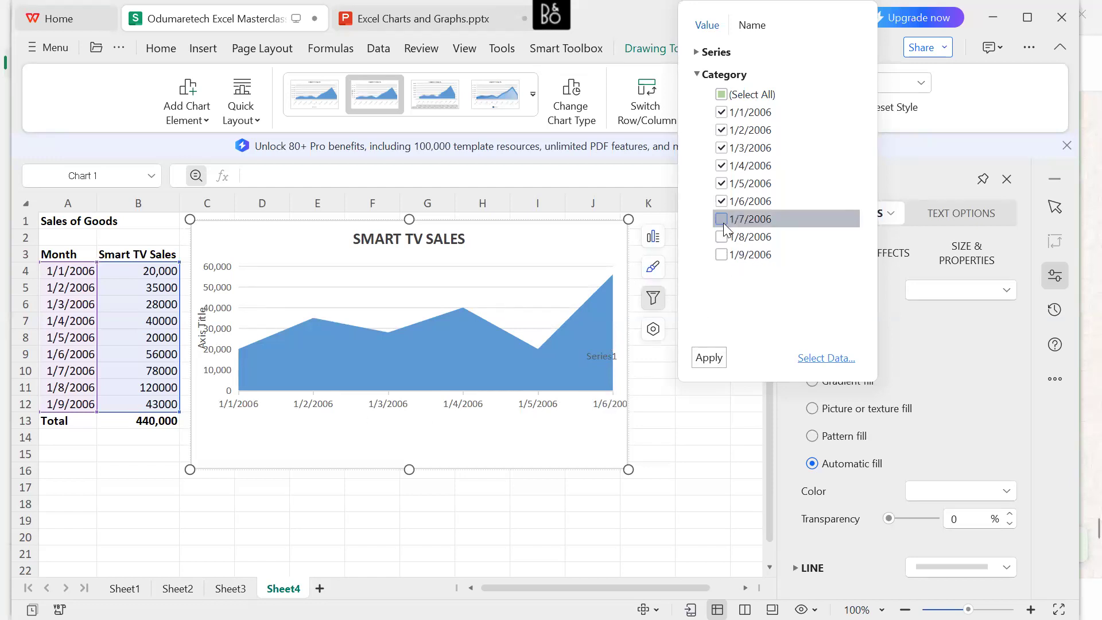
left_click(722, 237)
left_click(722, 255)
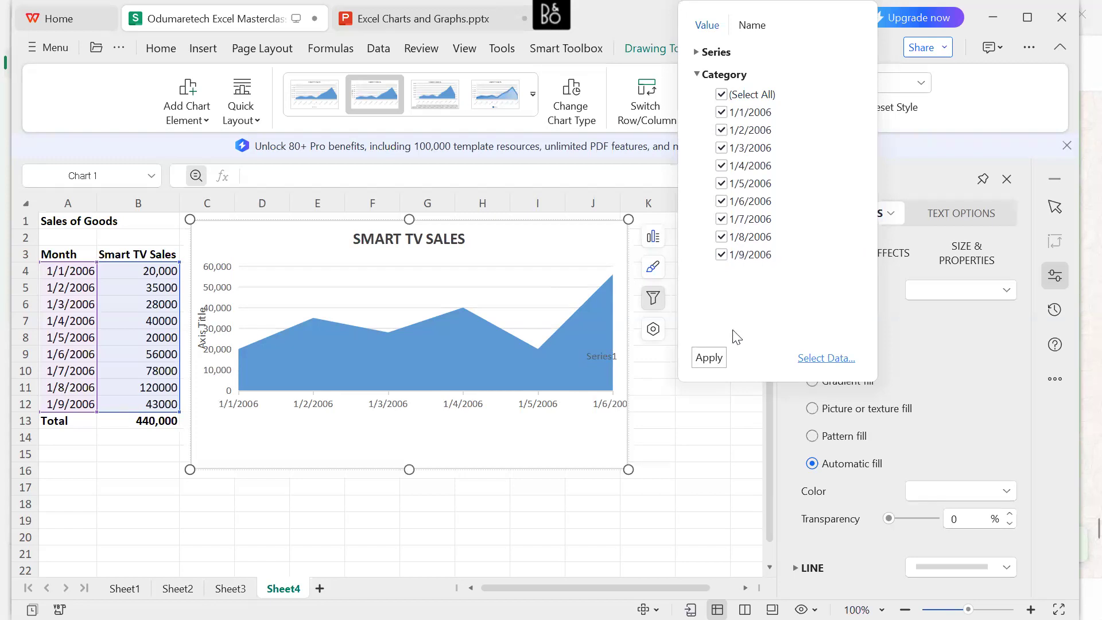
left_click(726, 358)
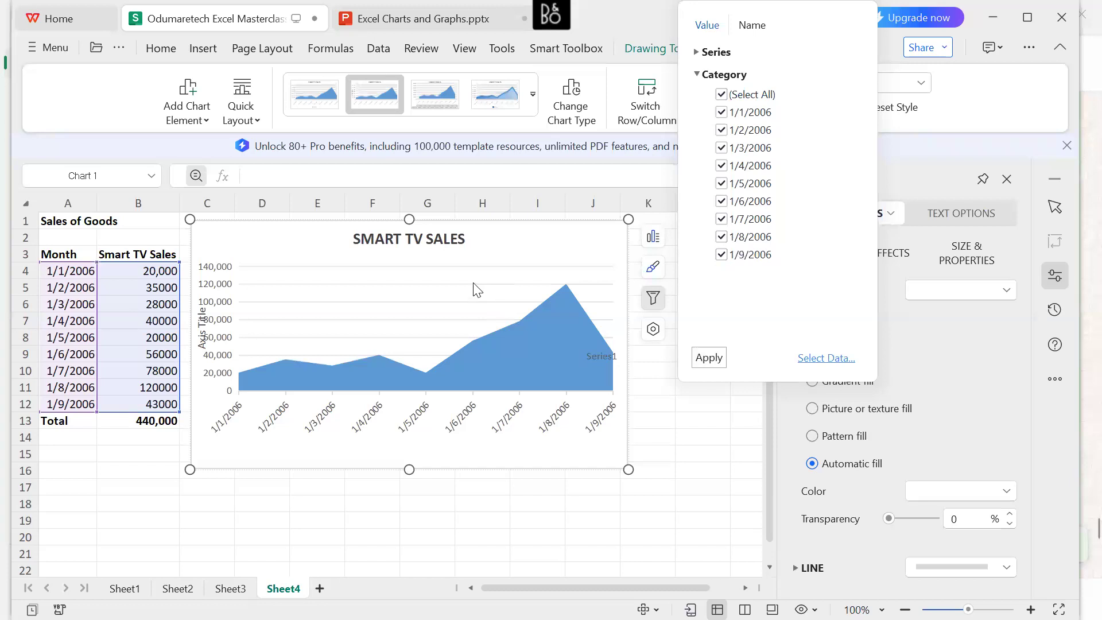
Examine the series filter options of the area chart and close the chart filters.
left_click(699, 53)
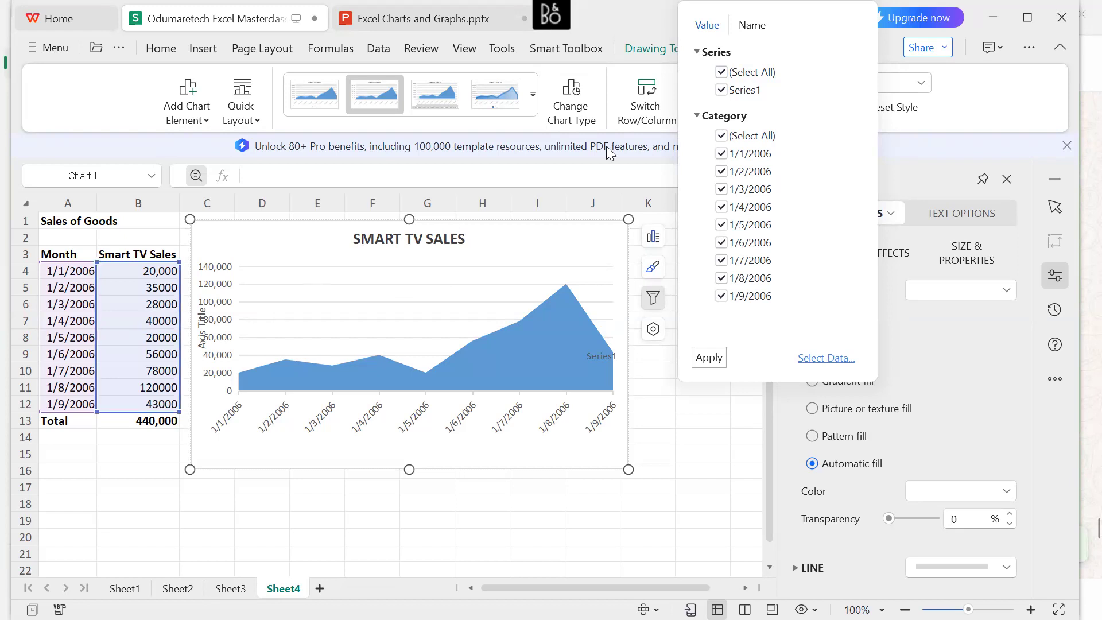
left_click(703, 54)
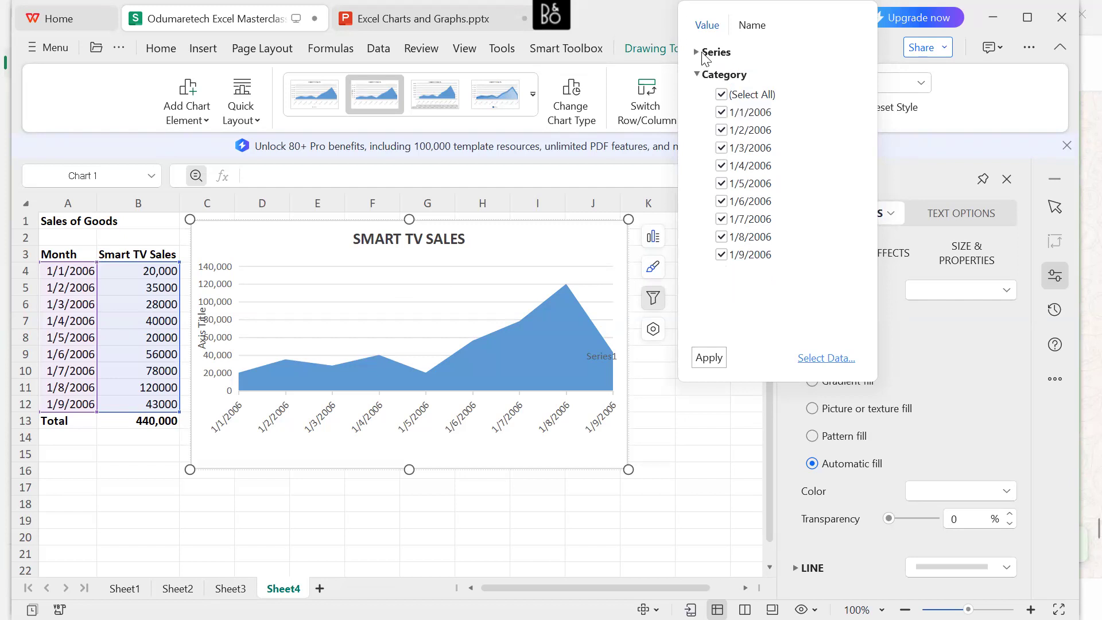
left_click(706, 367)
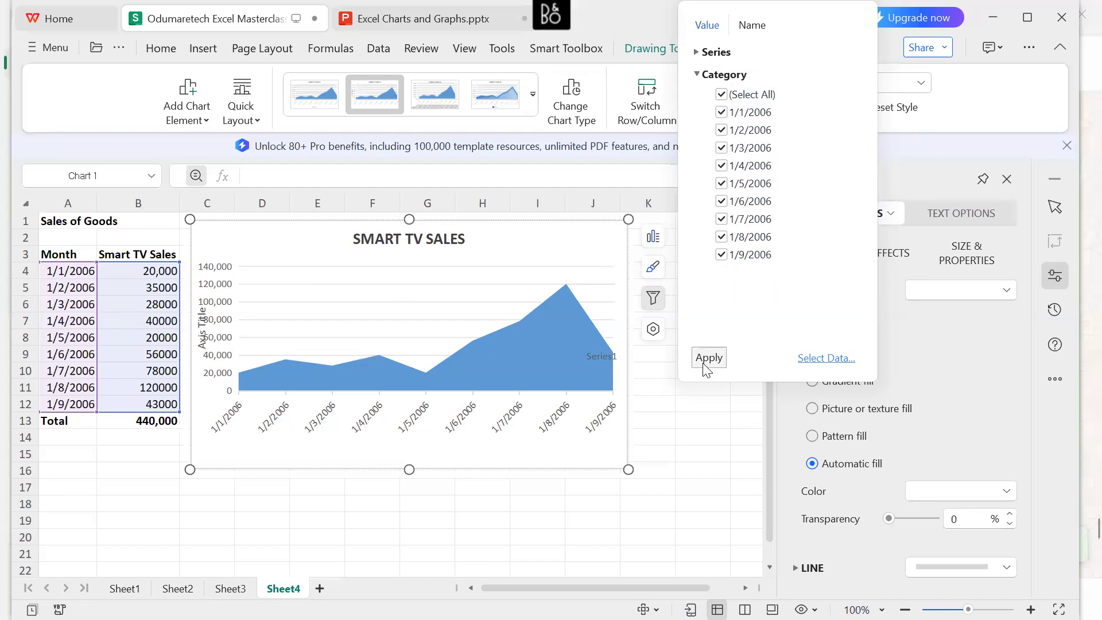
left_click(702, 390)
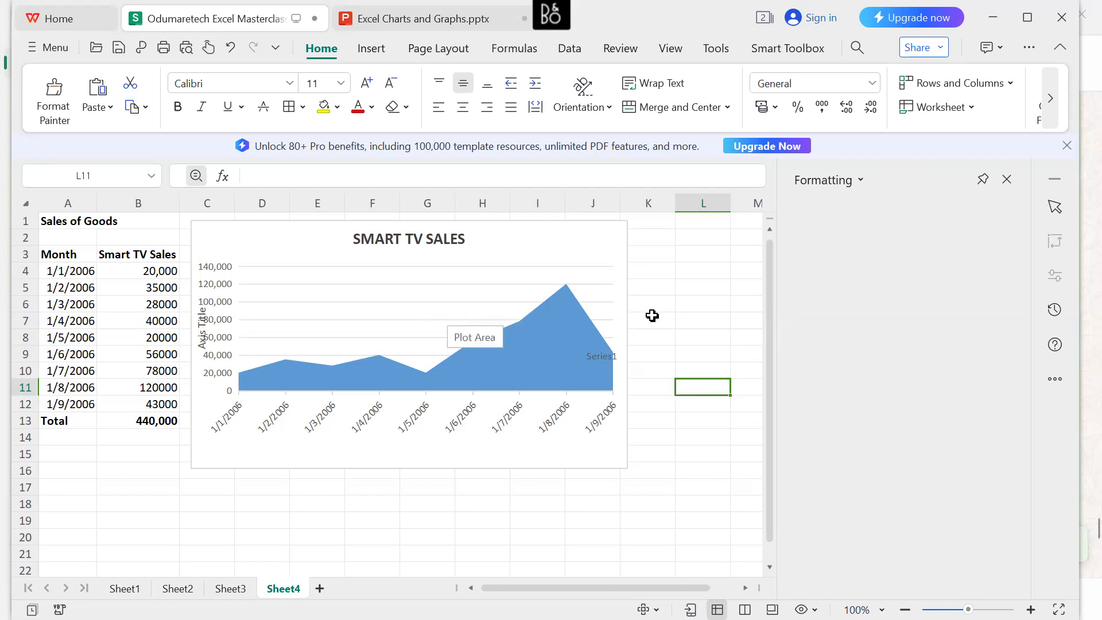
left_click(358, 278)
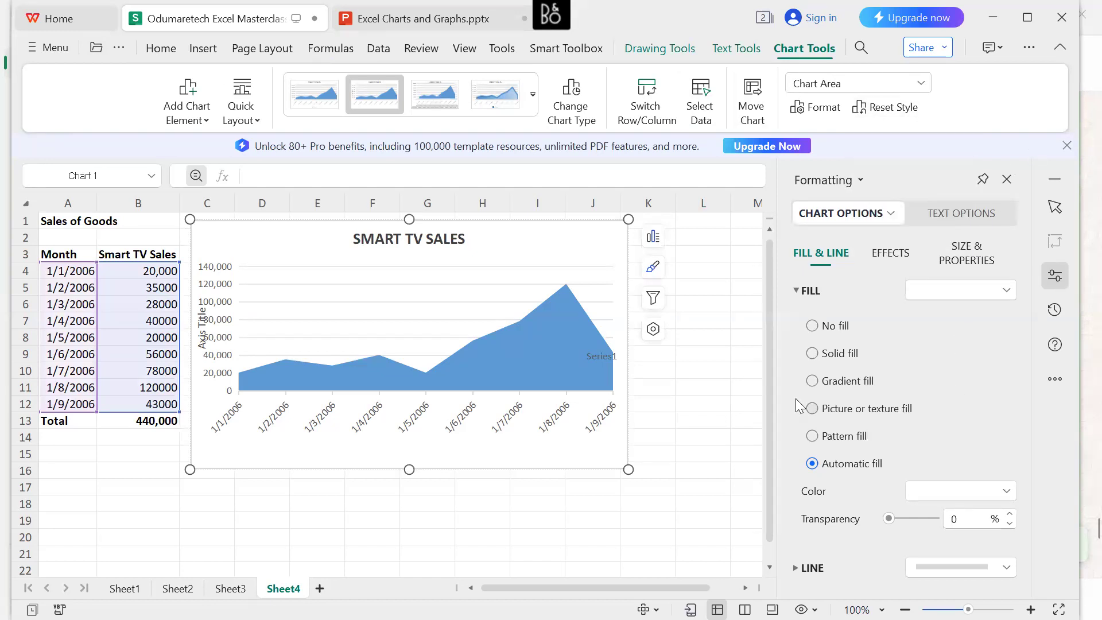
left_click(665, 406)
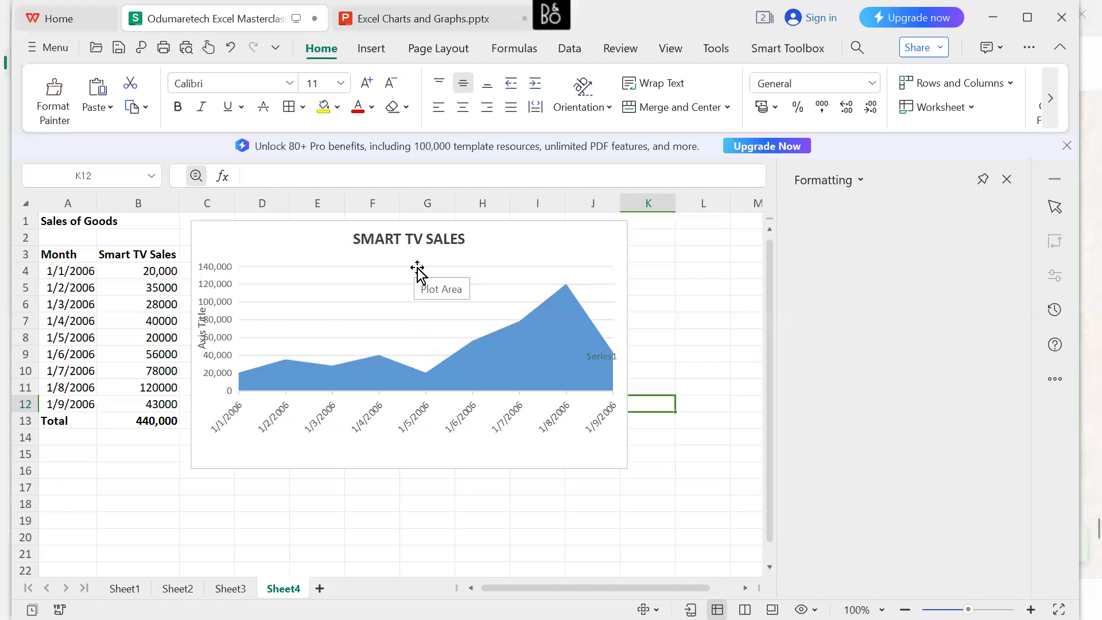
left_click(398, 236)
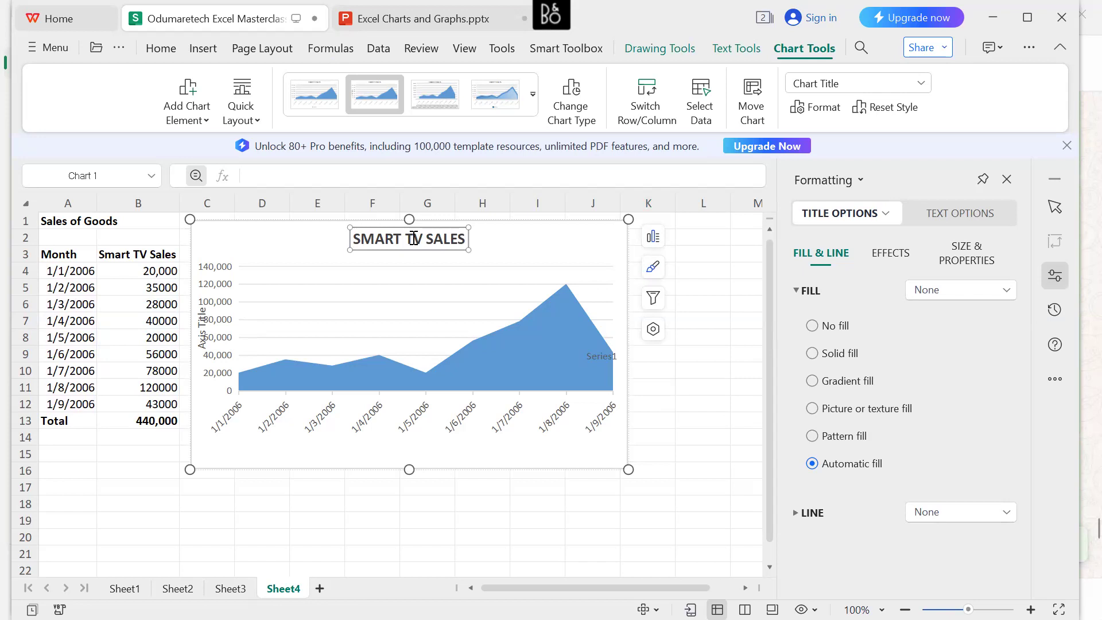
left_click(463, 238)
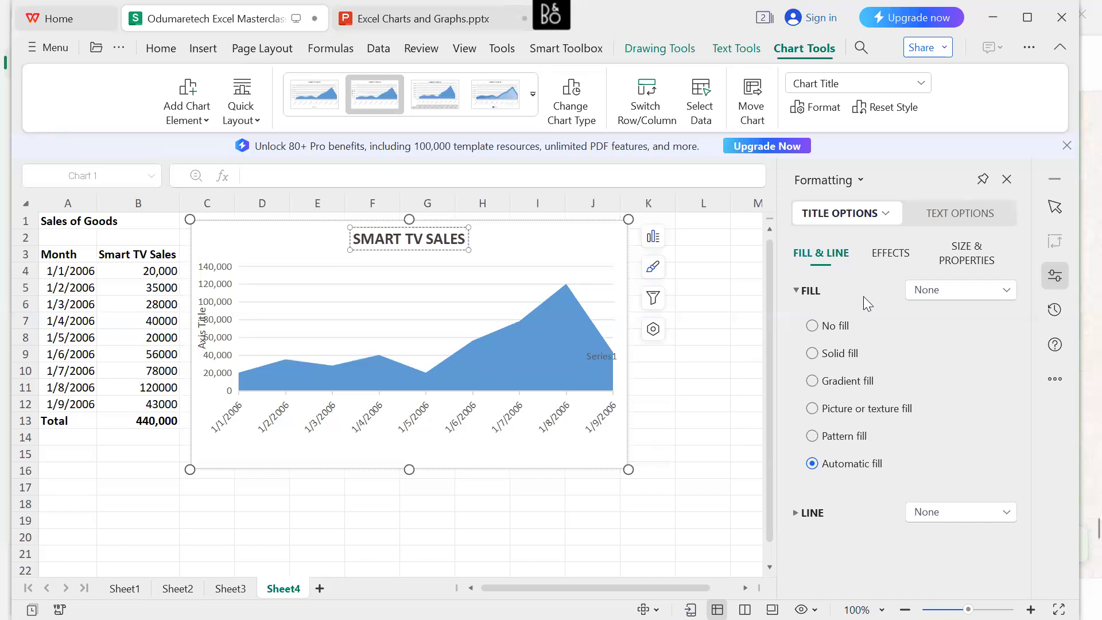
left_click(516, 249)
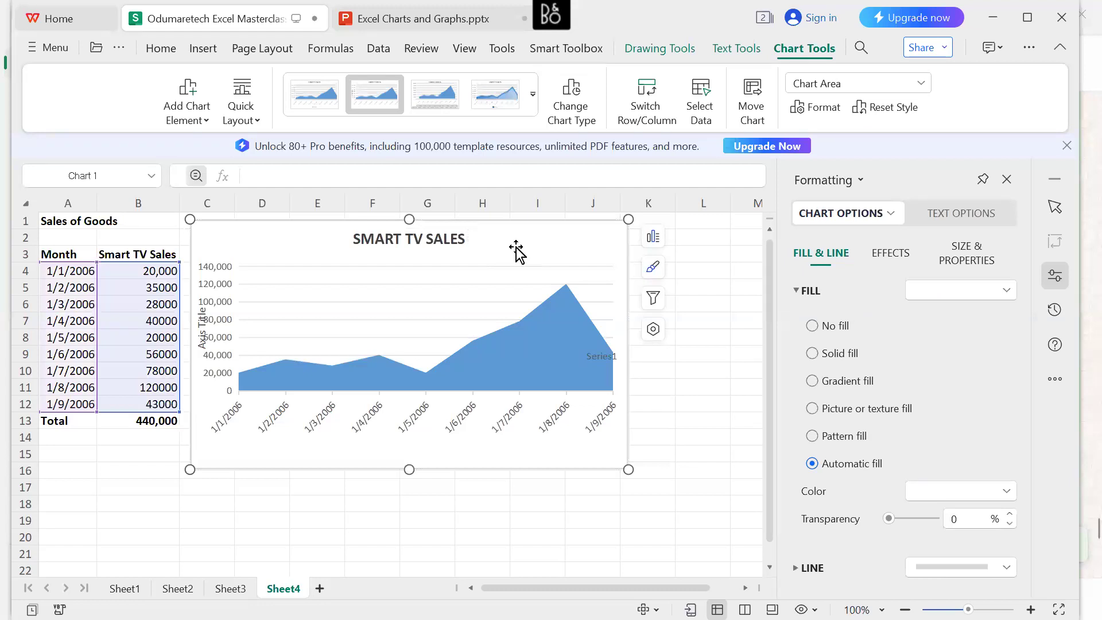
left_click(655, 375)
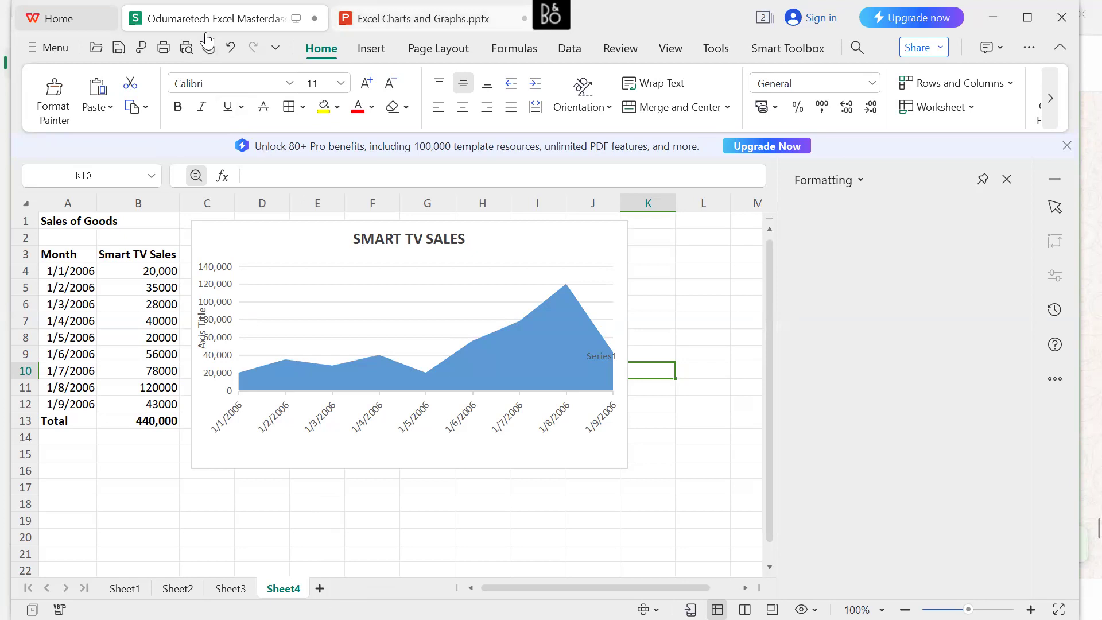
Check the area chart example in Excel Charts and Graphs.pptx, return to the workbook and move the area chart clear of columns C to E.
left_click(414, 19)
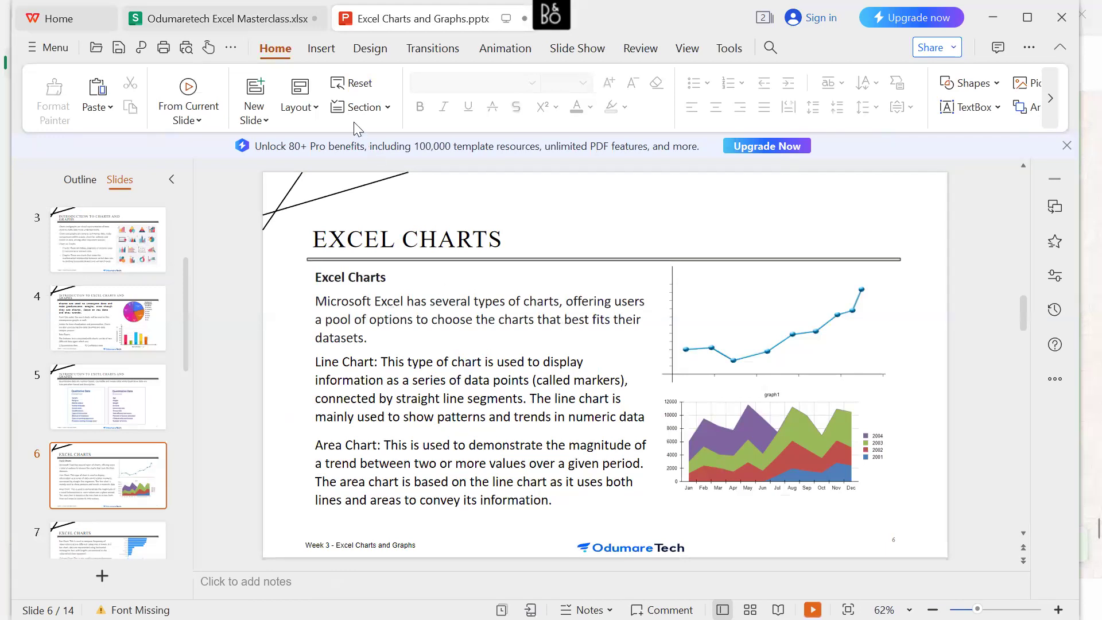
left_click(272, 27)
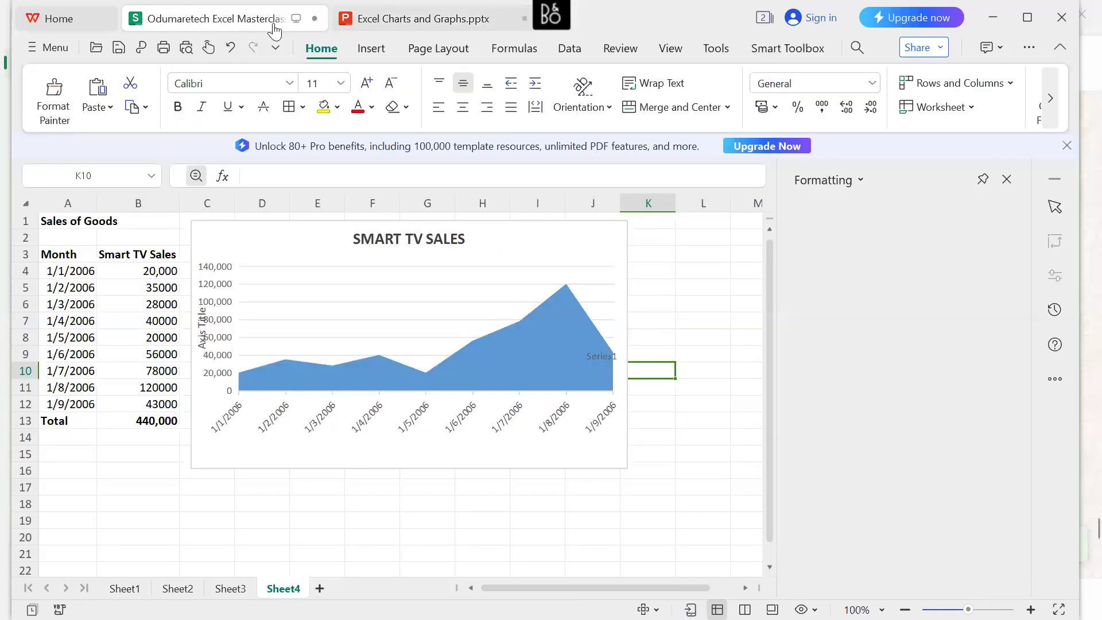
left_click(315, 239)
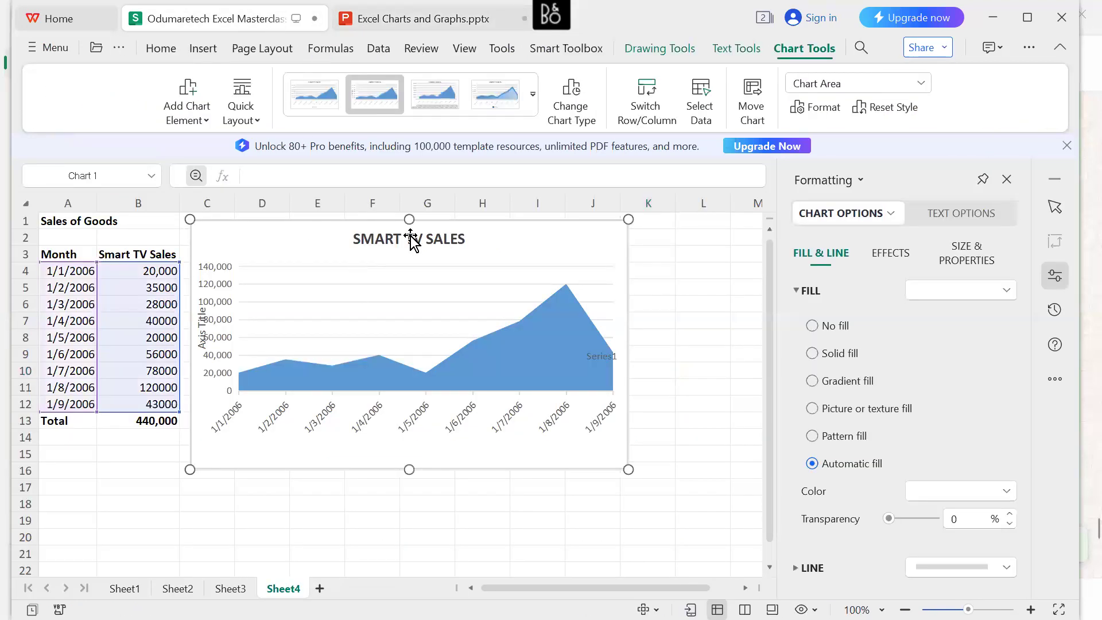
left_click_drag(464, 246, 463, 245)
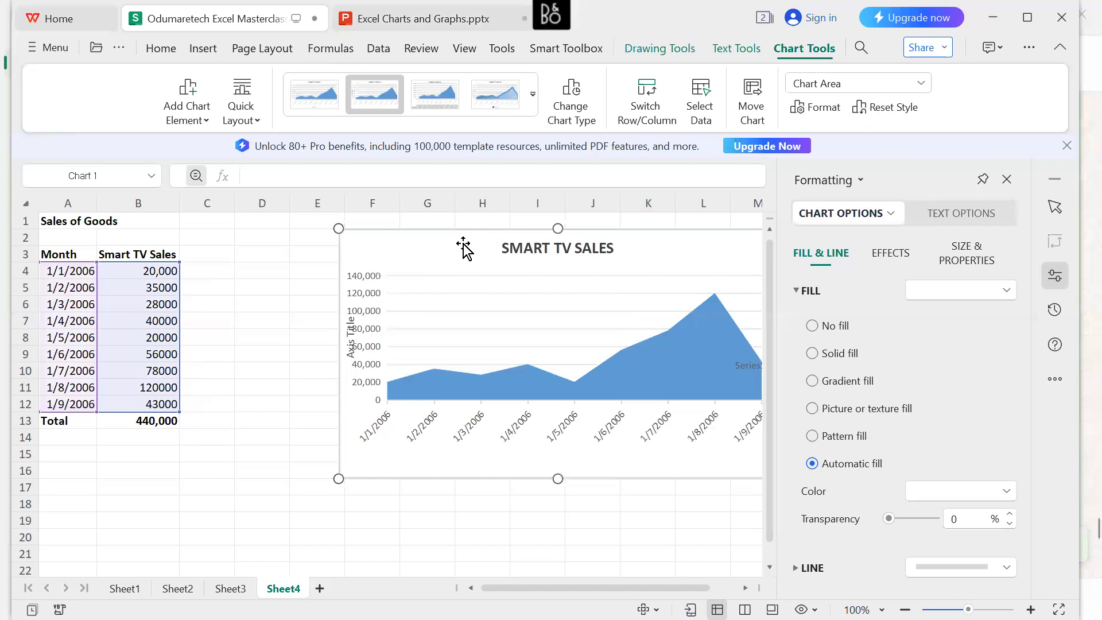
Add the bold column header "Fan Sales" in cell C3 beside Smart TV Sales.
left_click(218, 257)
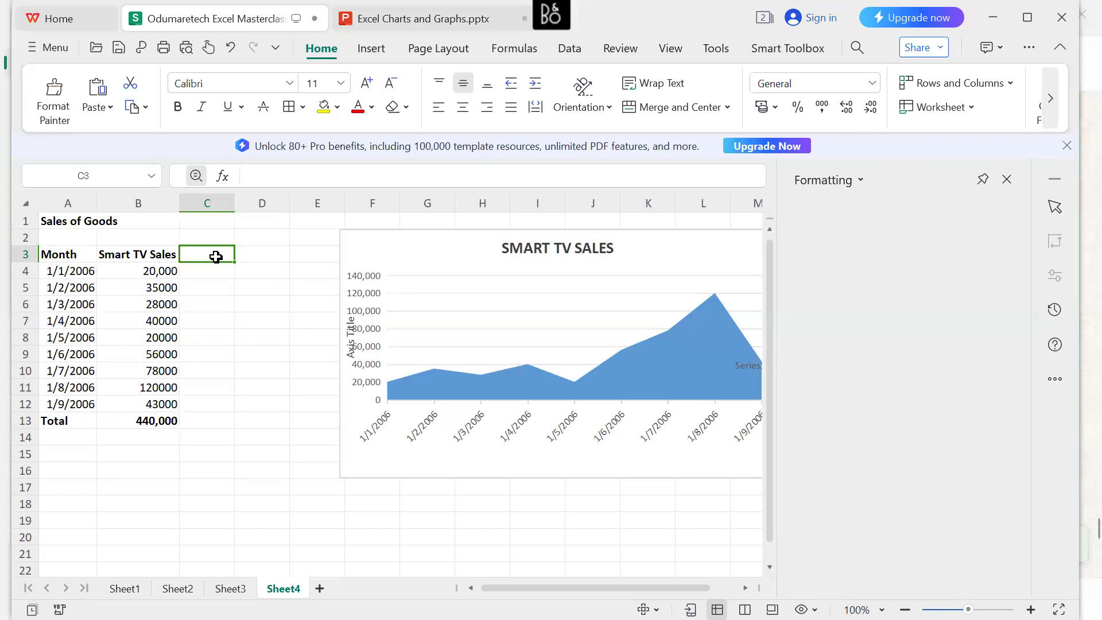
type("F")
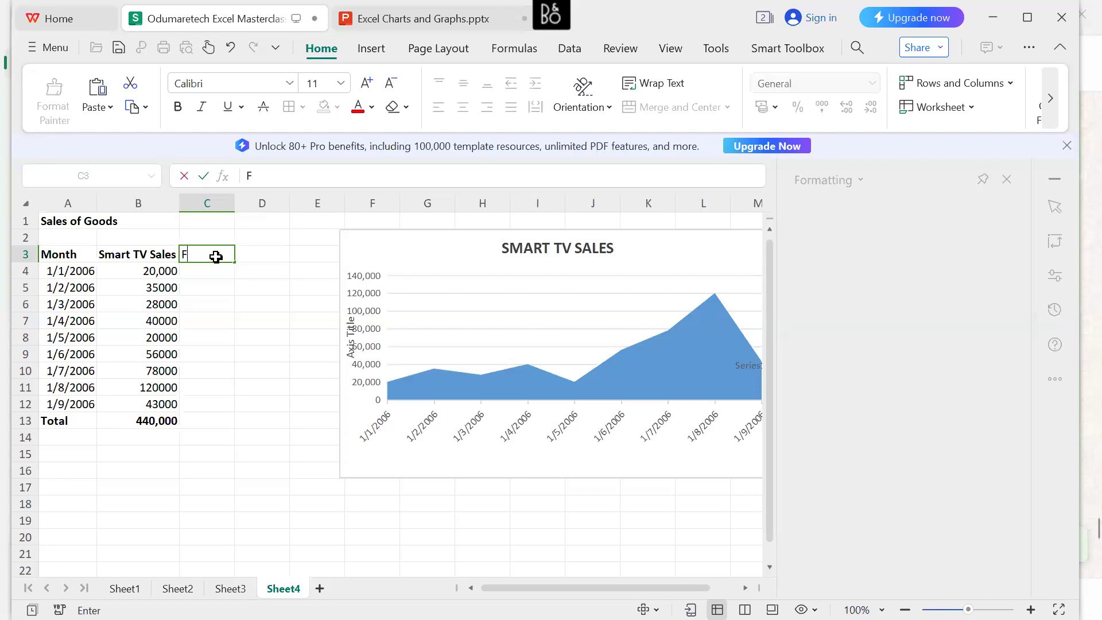
type("an Sales")
double_click(221, 256)
left_click(221, 257)
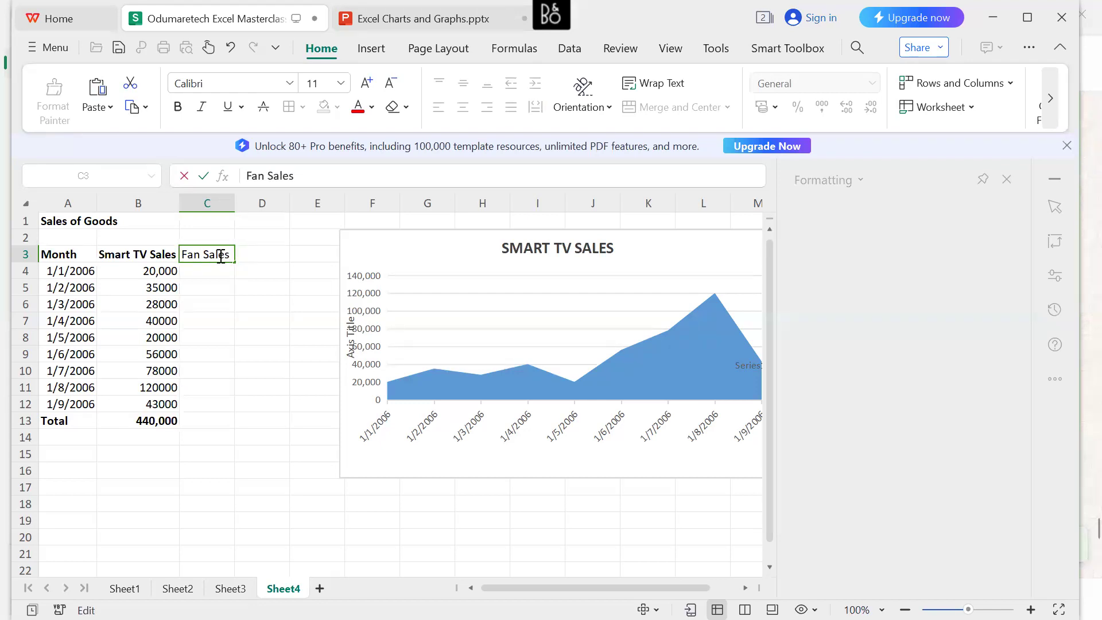
left_click_drag(230, 255, 175, 254)
left_click(291, 227)
Enter Fan Sales of 35000 for 1/1/2006 in C4 and 53000 for 1/2/2006 in C5.
left_click(202, 272)
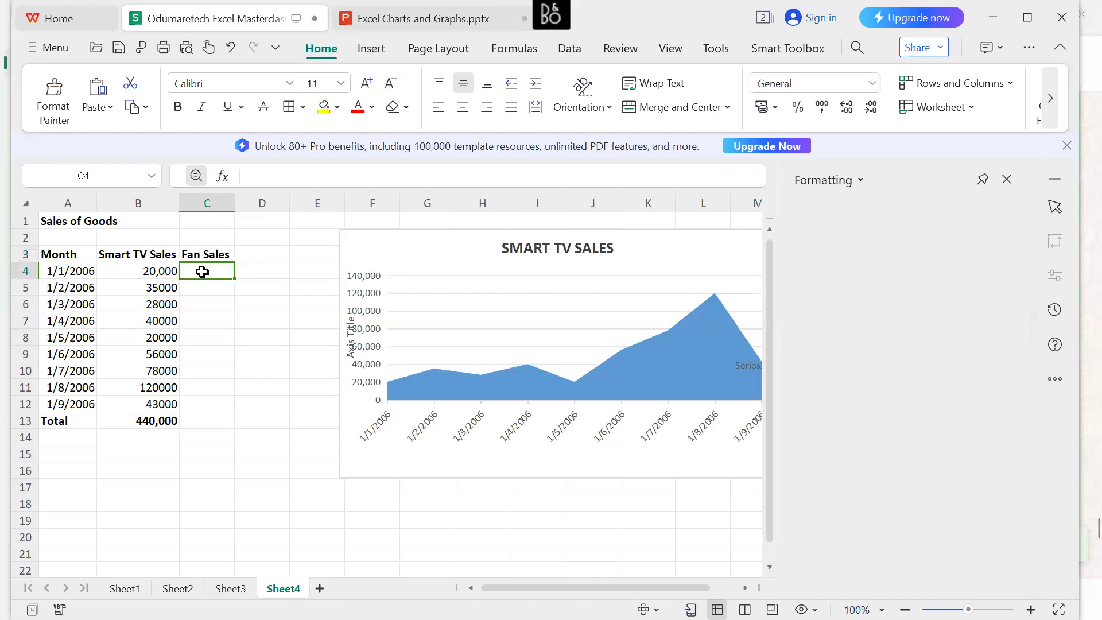
type("35")
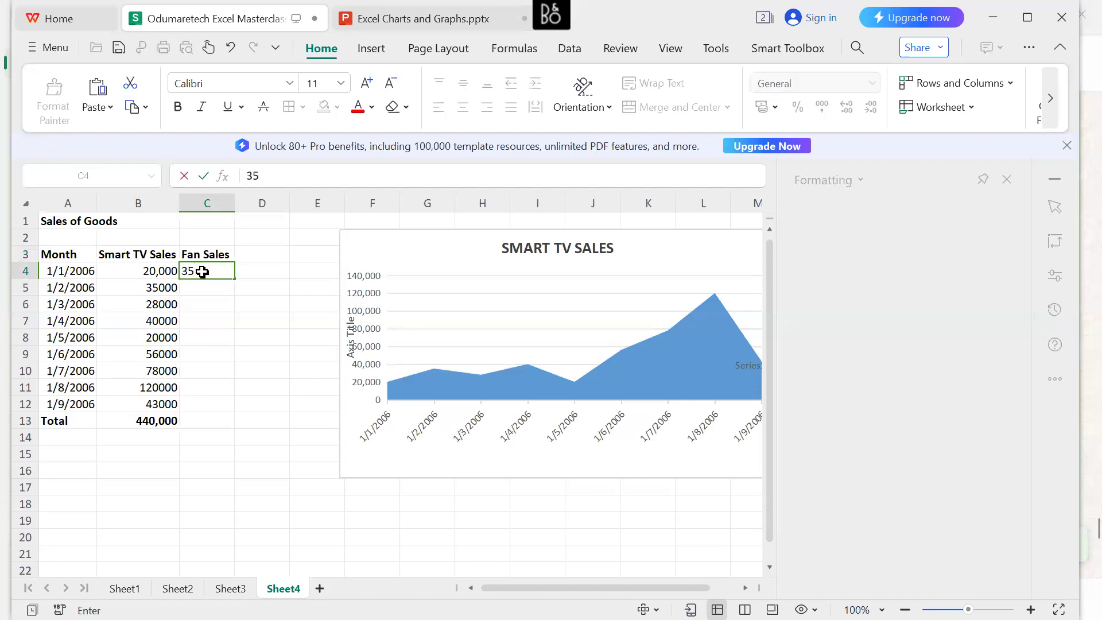
type("000")
key("Return")
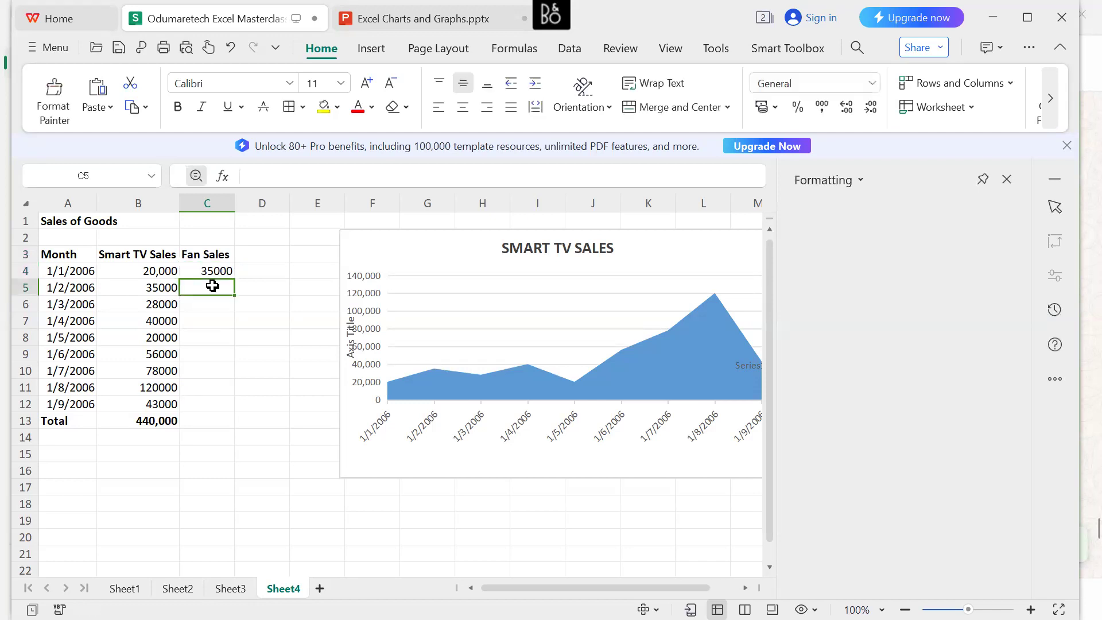
type("5")
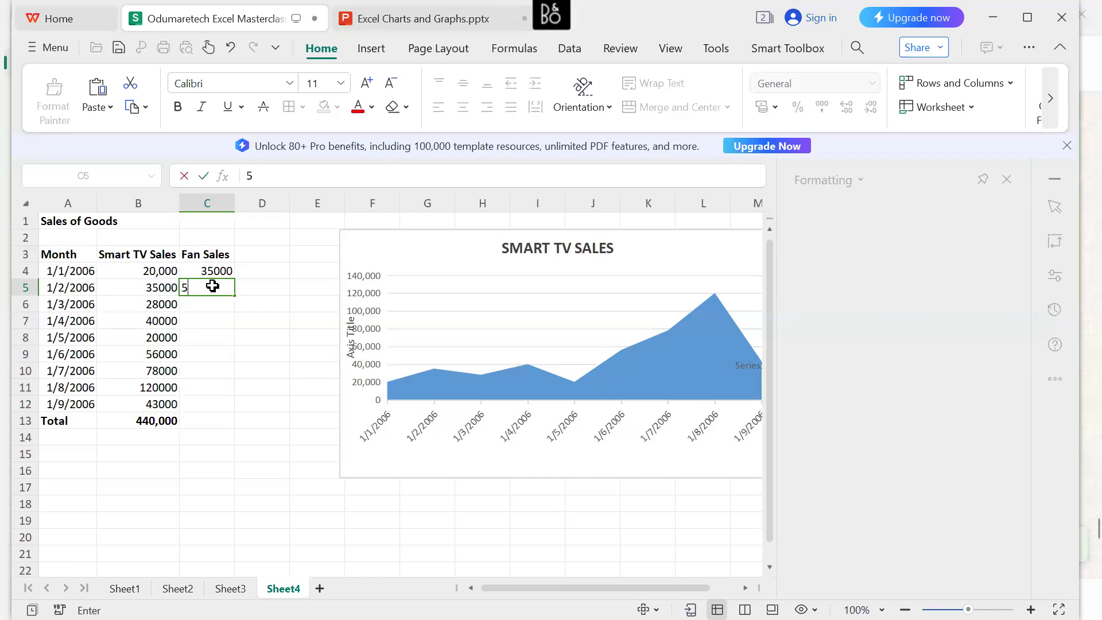
type("3000")
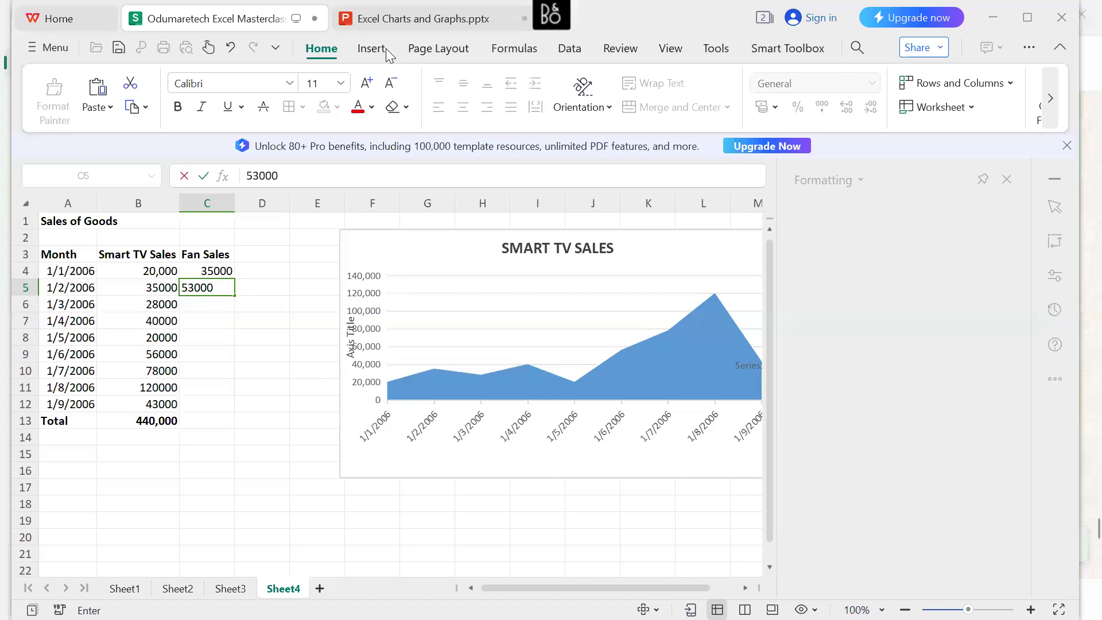
left_click(222, 293)
key("Return")
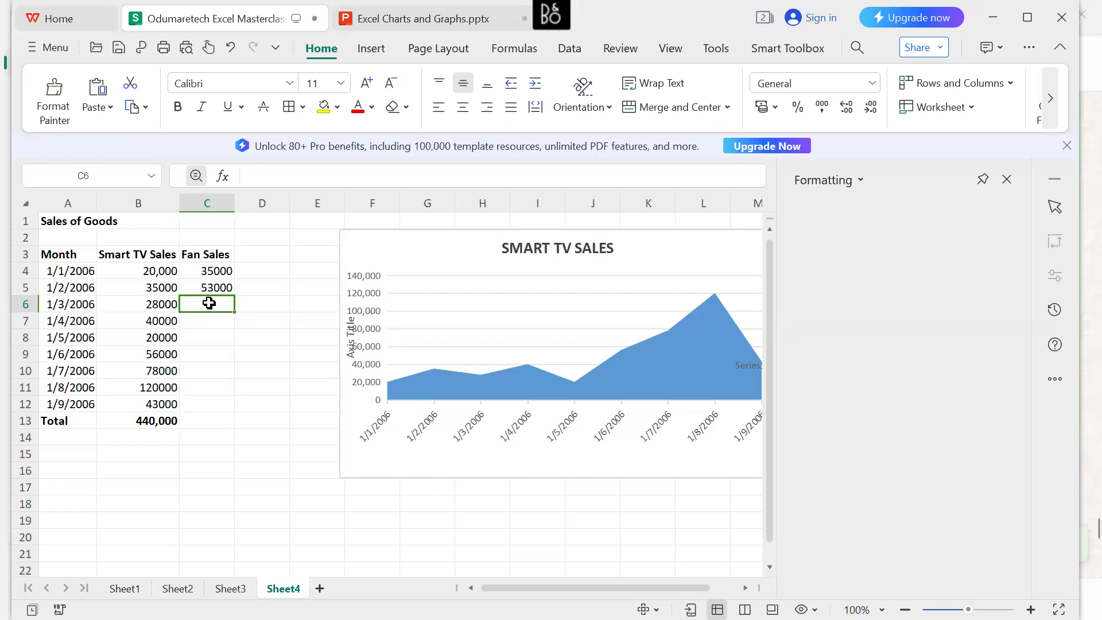
Enter Fan Sales of 39000, 42000 and 56000 for 1/3/2006 to 1/5/2006 in cells C6 to C8.
type("39000")
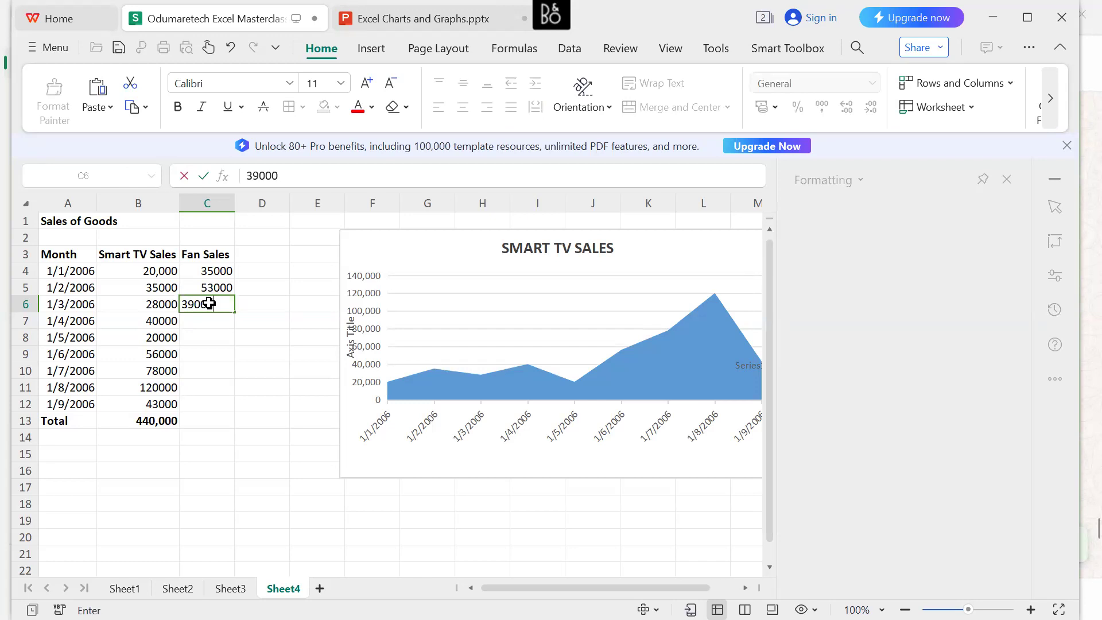
key("Return")
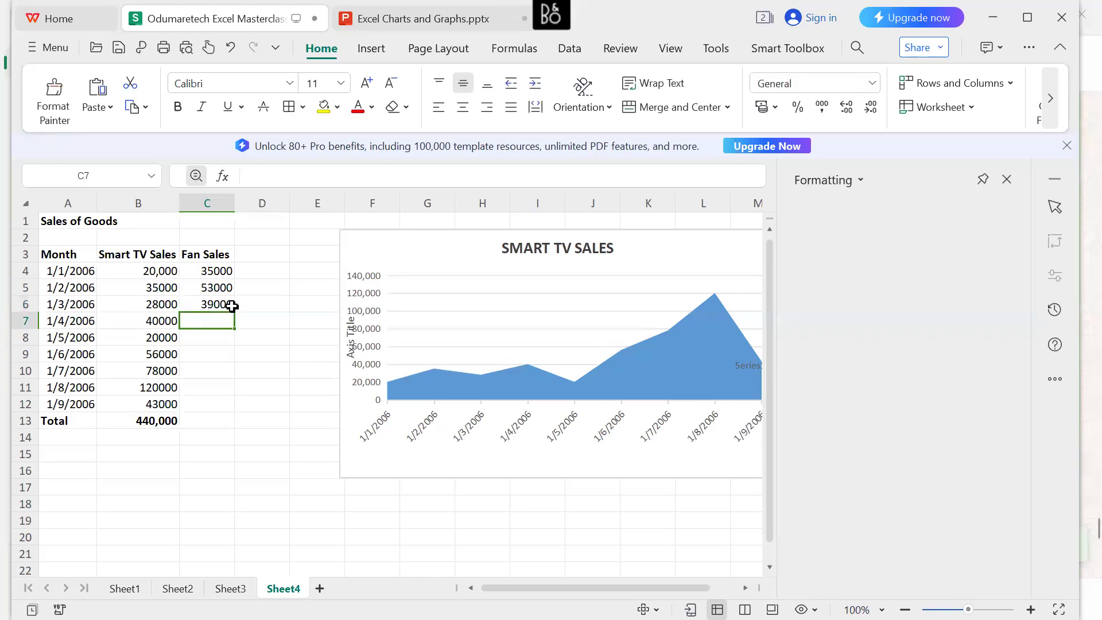
type("42000")
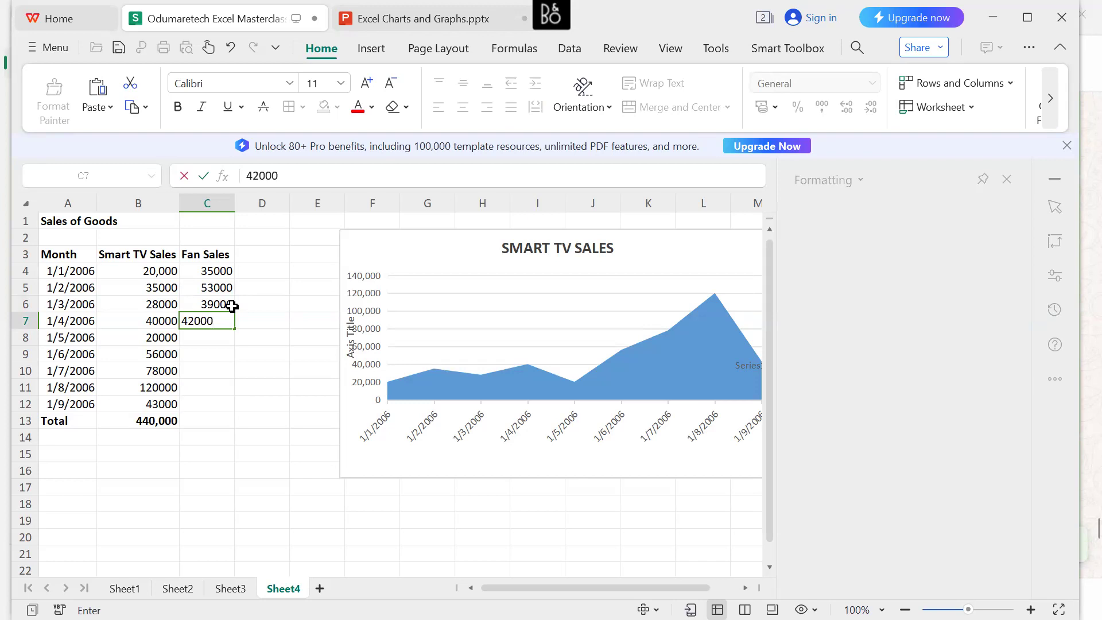
key("Return")
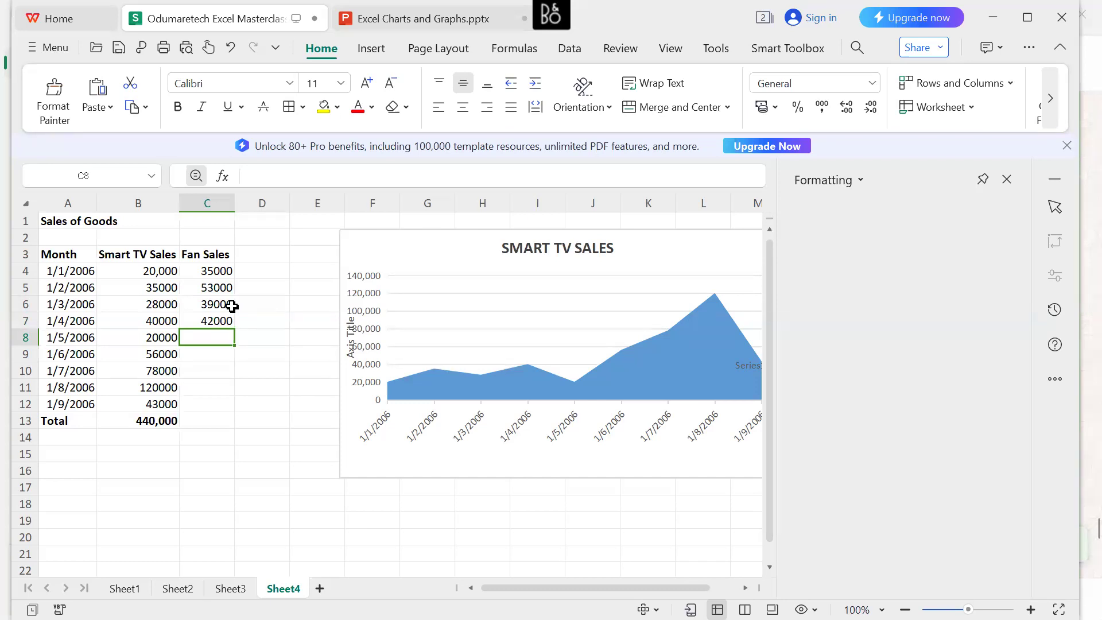
type("56")
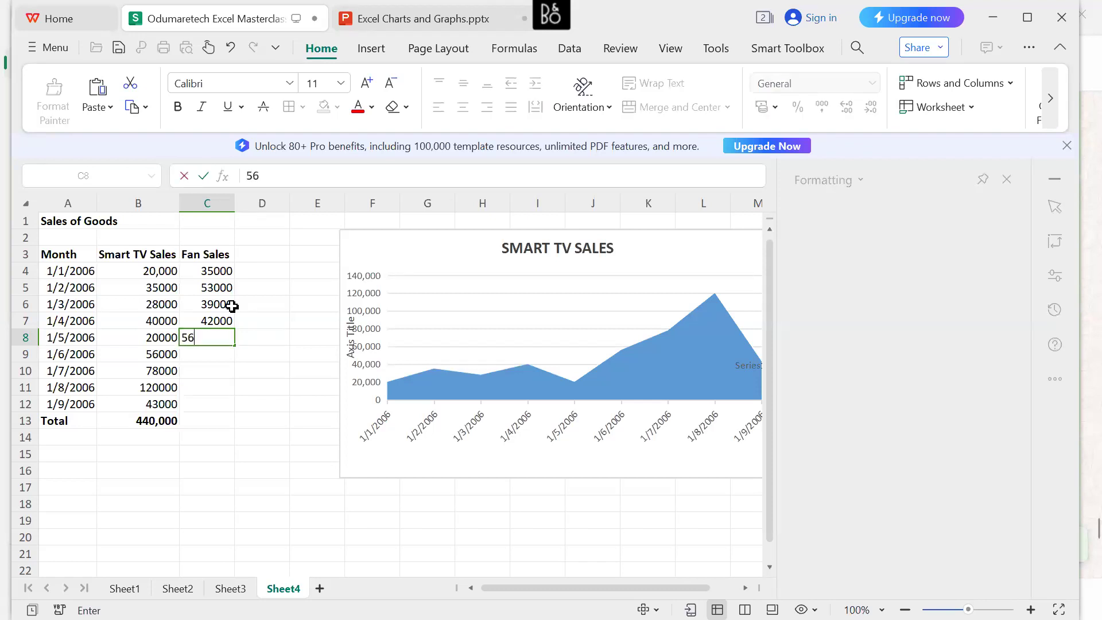
type("000")
key("Return")
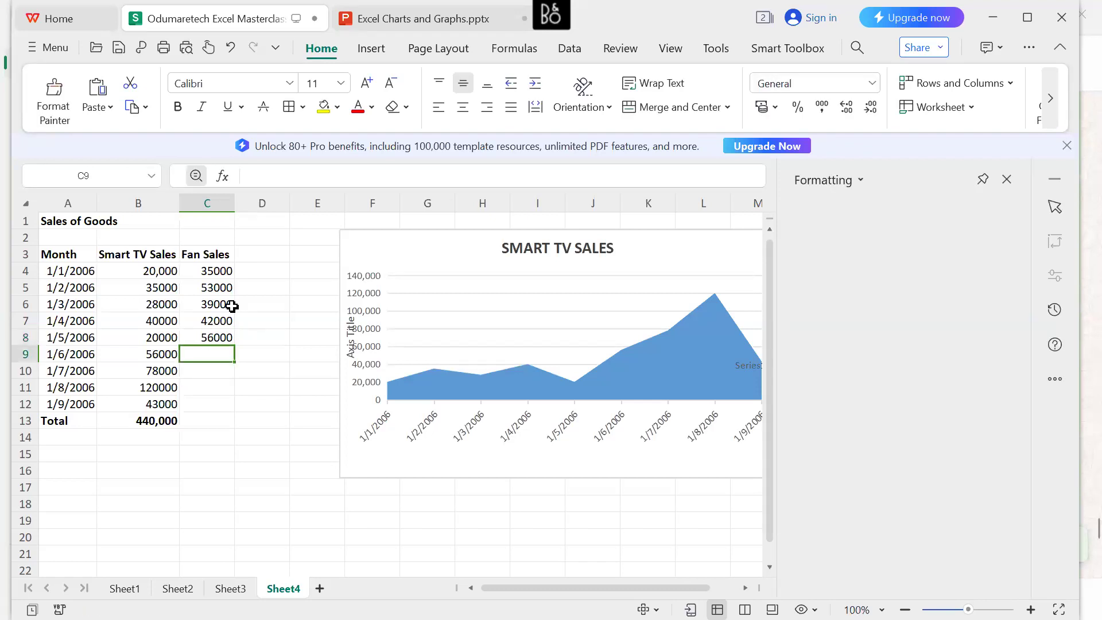
Enter Fan Sales of 65000, 76000, 77000 and 86000 for 1/6/2006 to 1/9/2006 in cells C9 to C12.
type("65000")
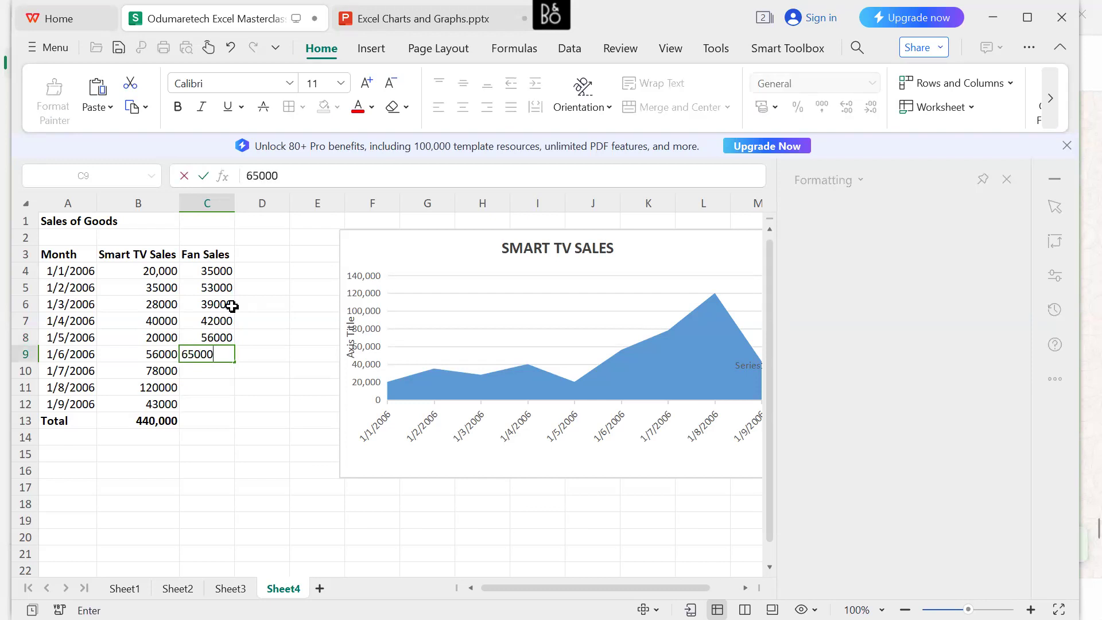
key("Return")
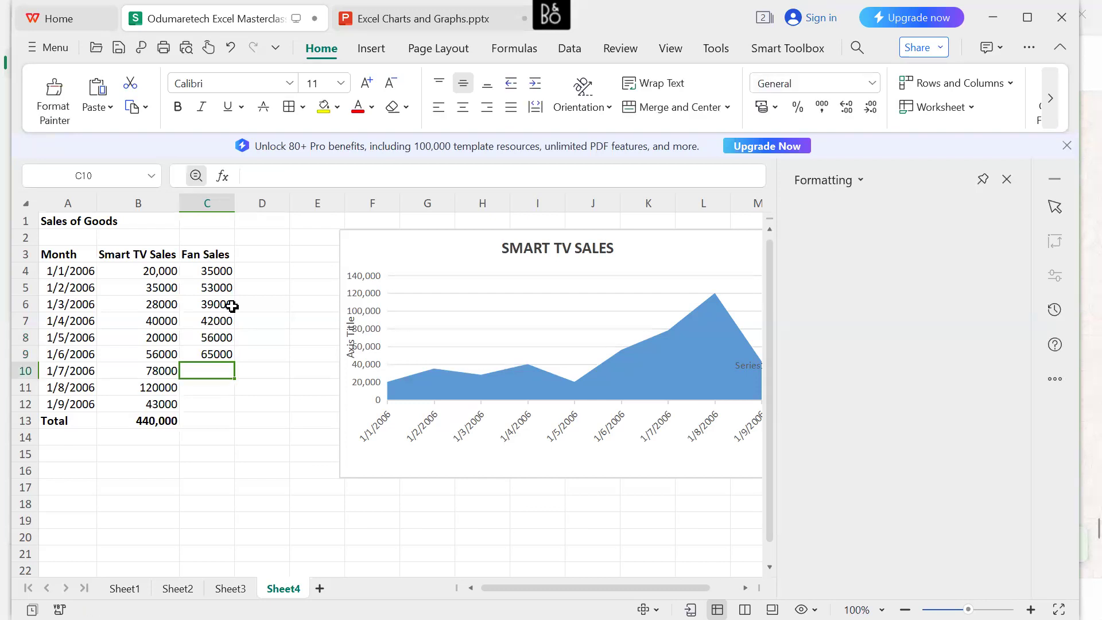
type("76000")
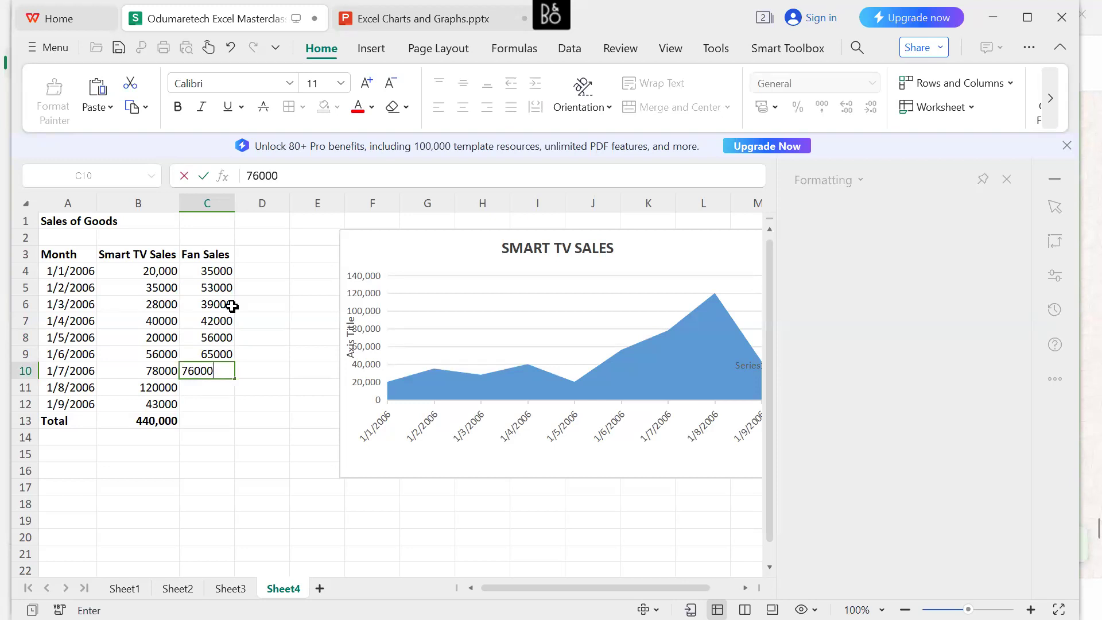
key("Return")
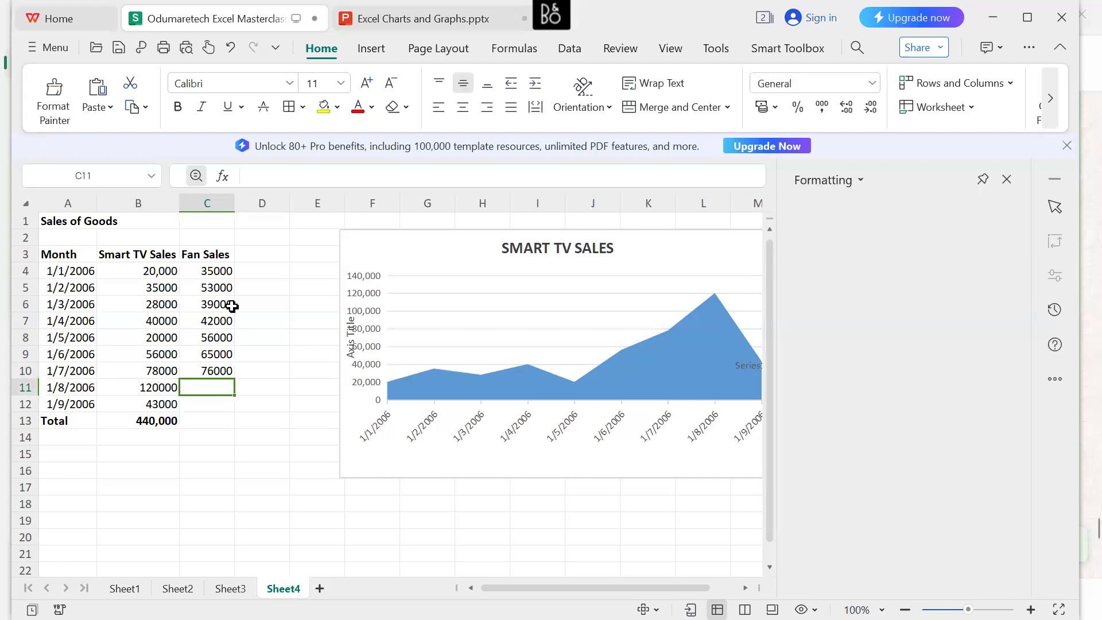
type("77000")
key("Return")
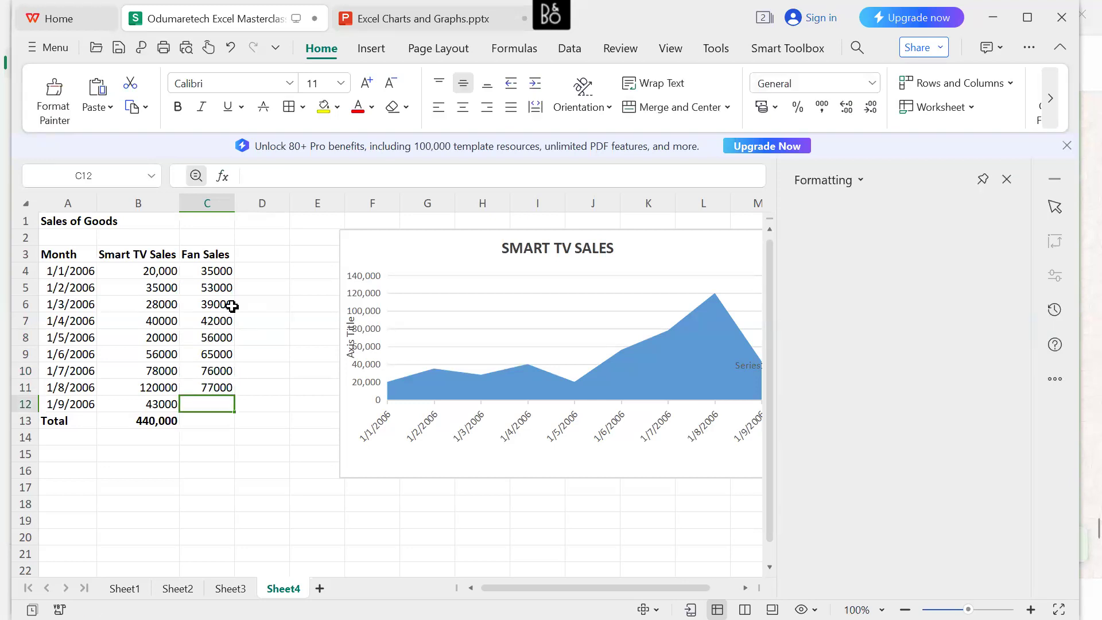
type("86000")
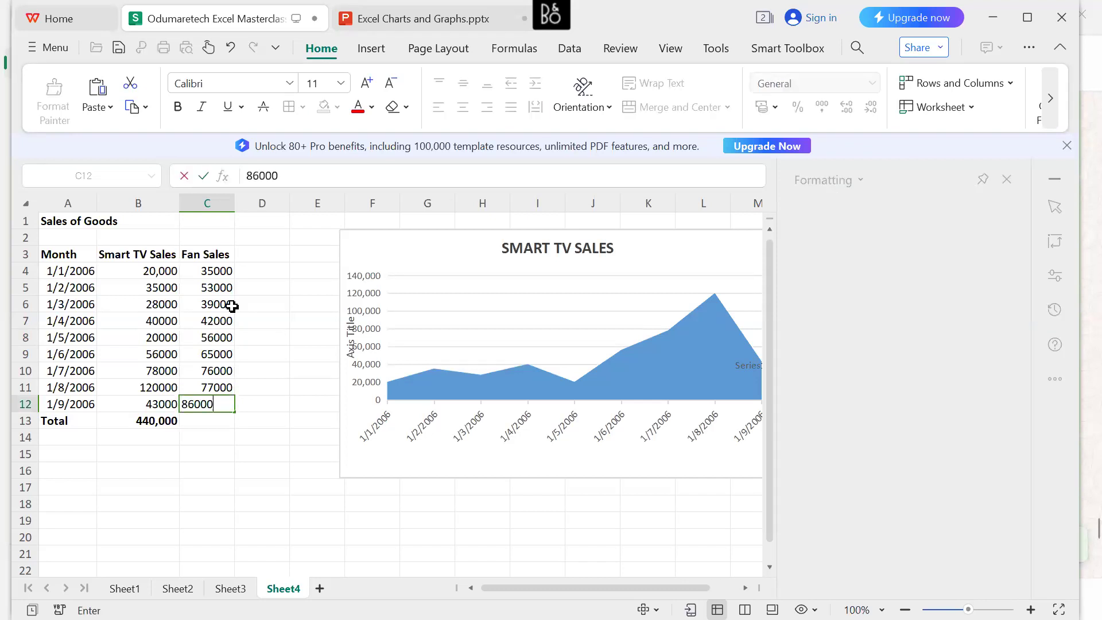
key("Return")
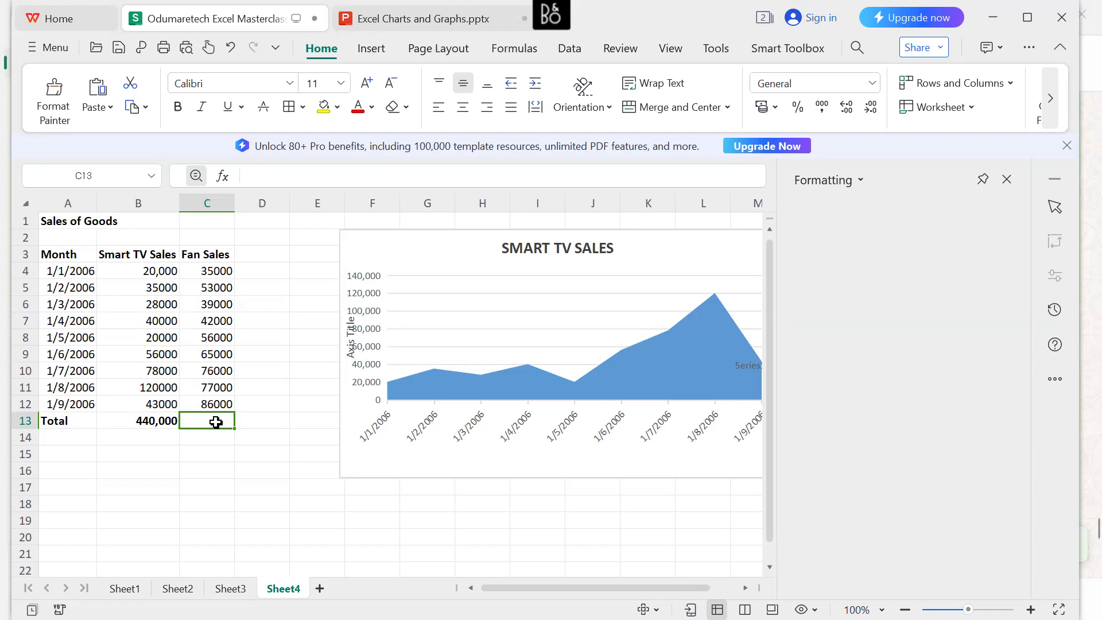
Total the Fan Sales in C13 with =SUM(C4:C12) and make the total bold.
type("=sum")
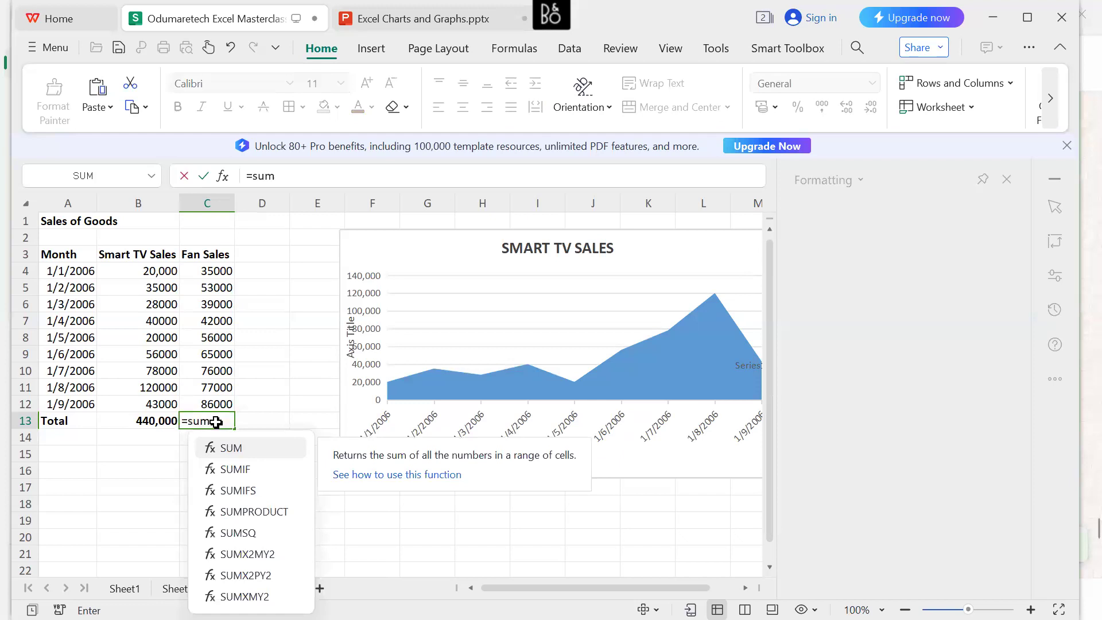
key("Tab")
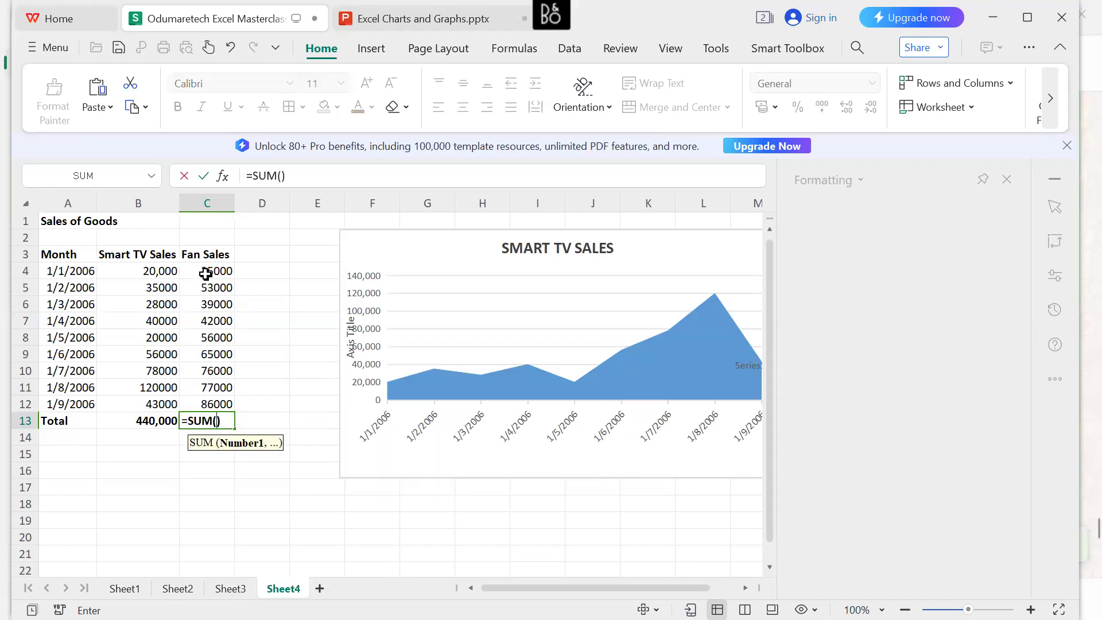
left_click_drag(206, 274, 228, 403)
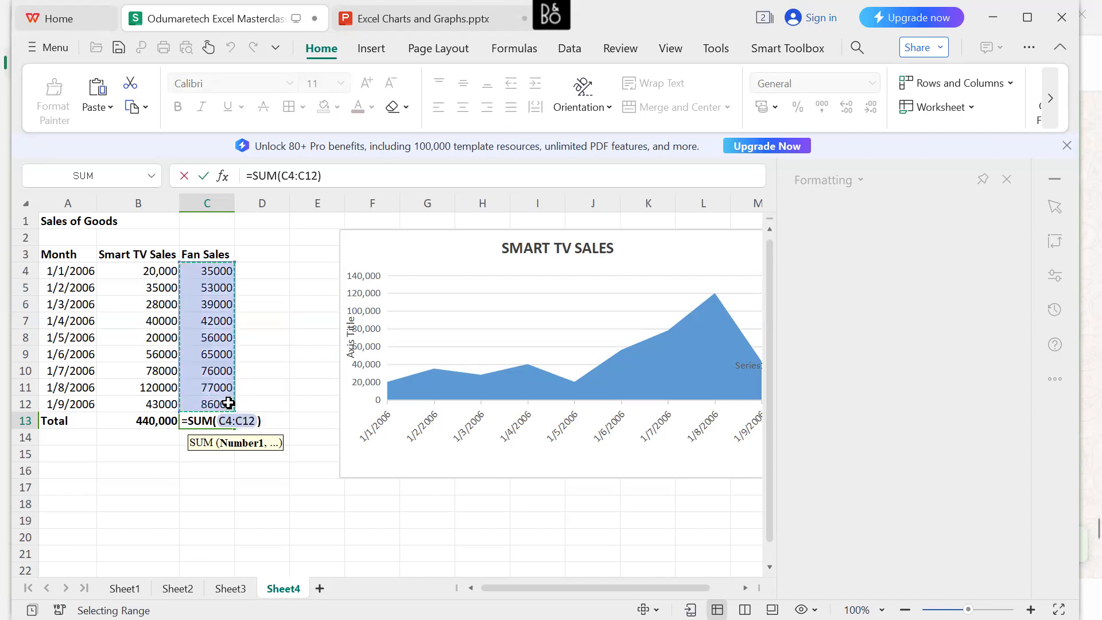
key("Return")
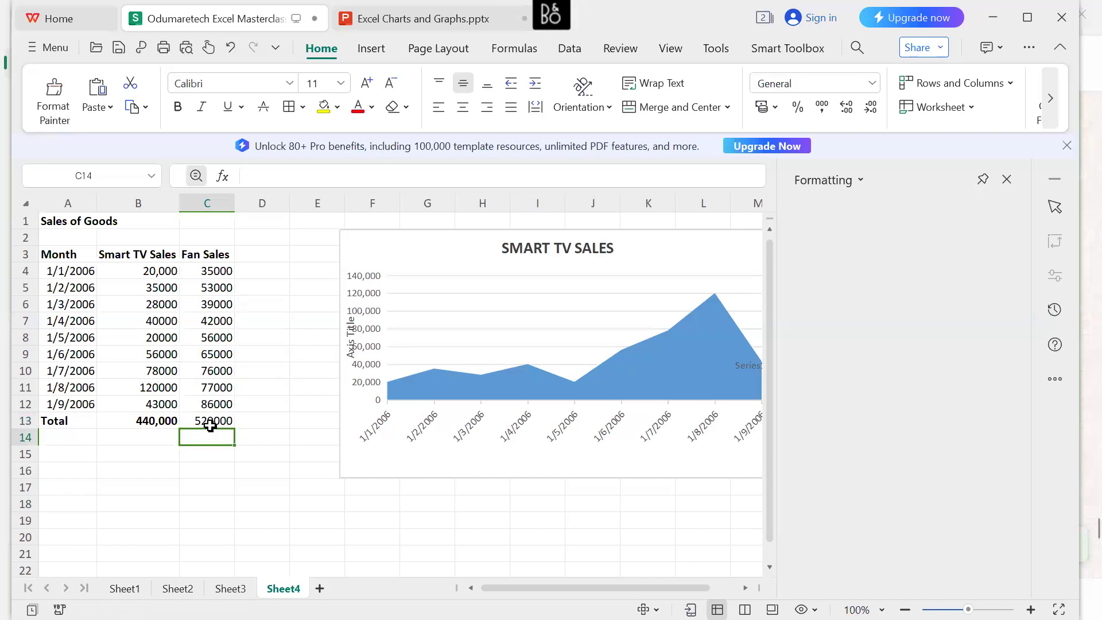
left_click(210, 426)
right_click(210, 426)
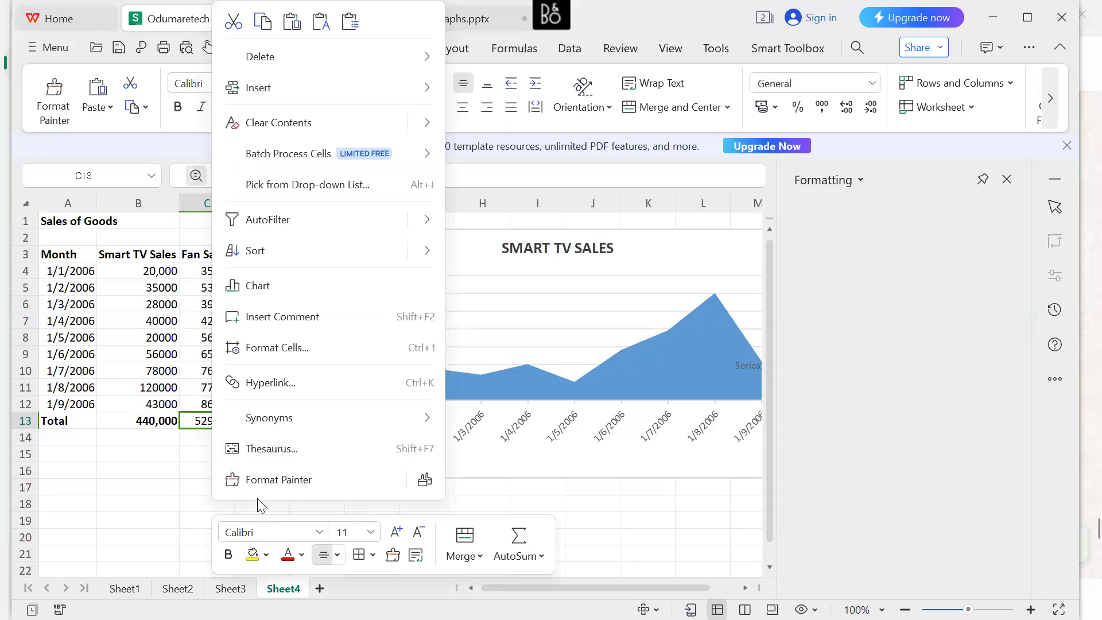
left_click(229, 554)
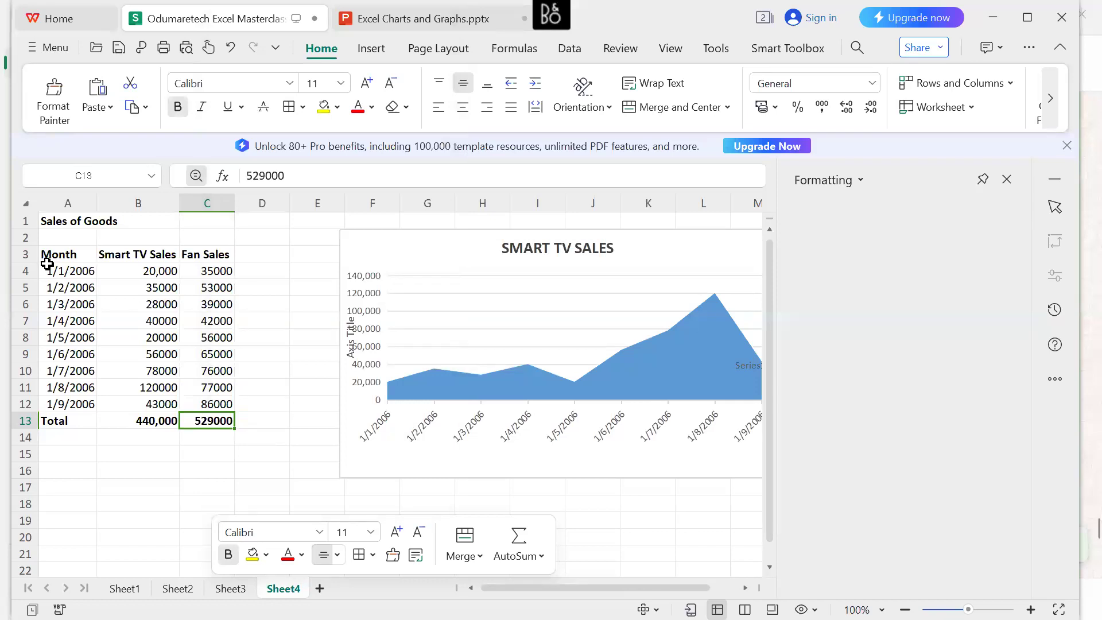
Insert a basic area chart of the monthly Smart TV Sales and Fan Sales from A3:C12, excluding the Total row.
left_click_drag(45, 252, 224, 411)
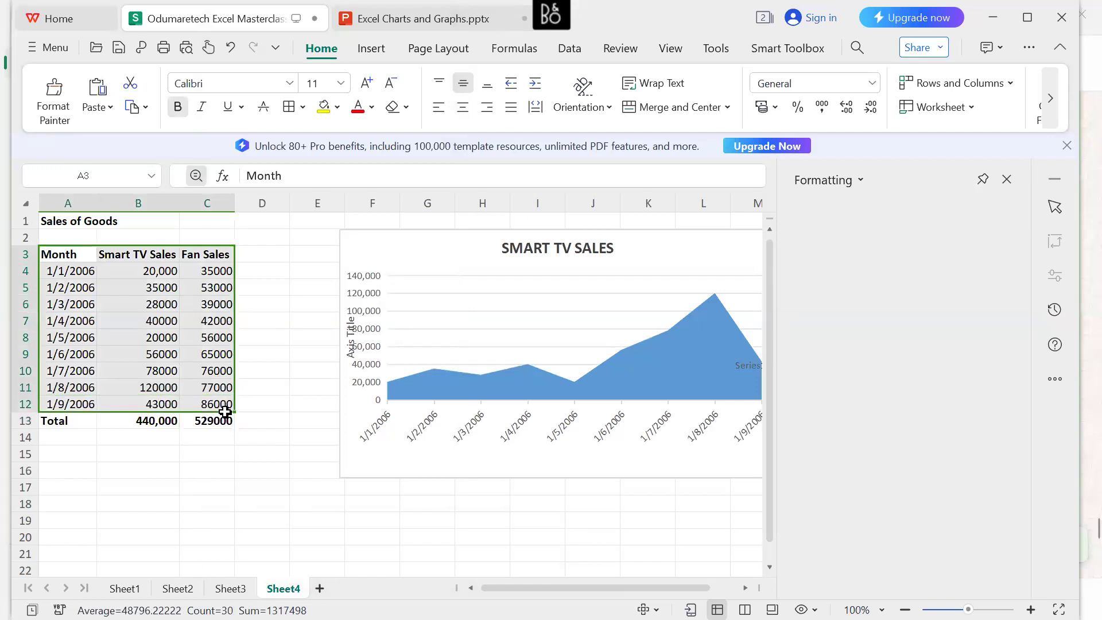
key("Return")
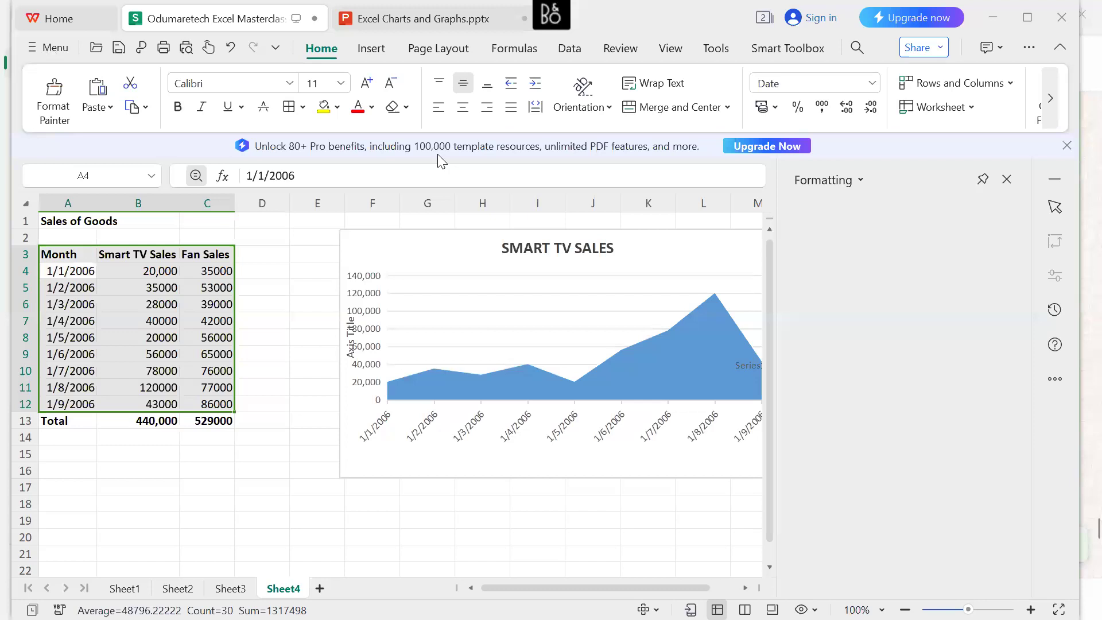
left_click(373, 49)
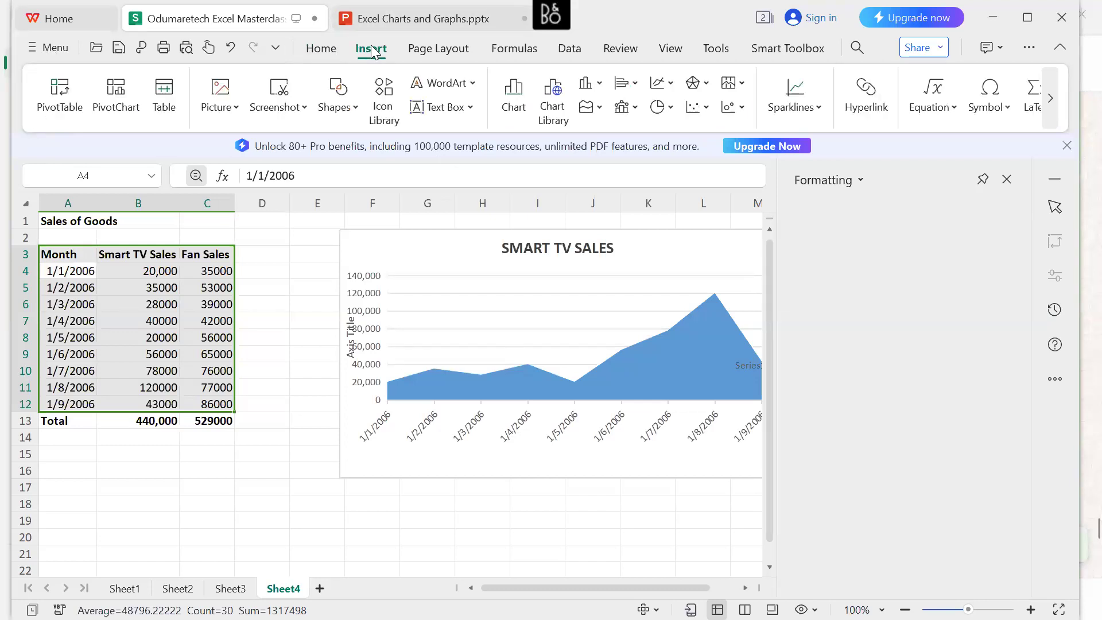
left_click(523, 103)
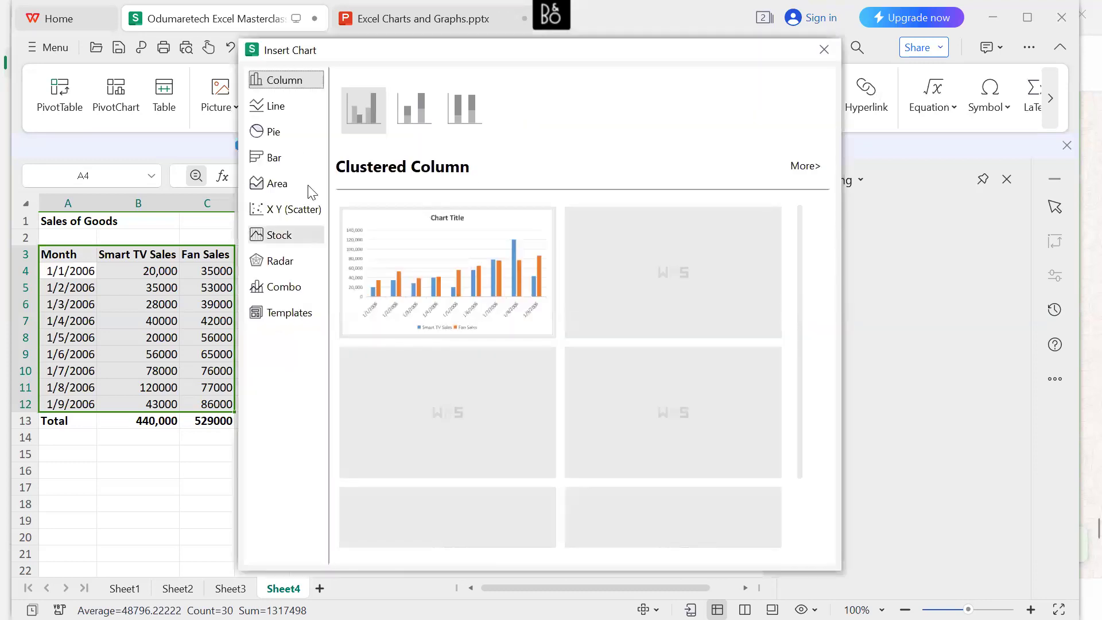
left_click(297, 185)
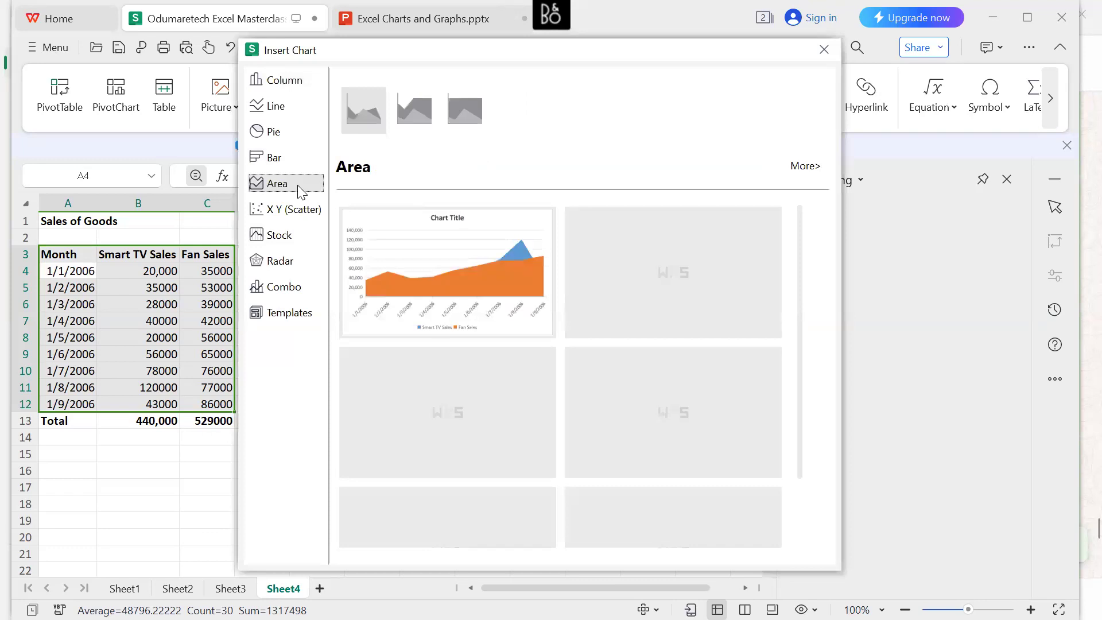
mouse_move(423, 277)
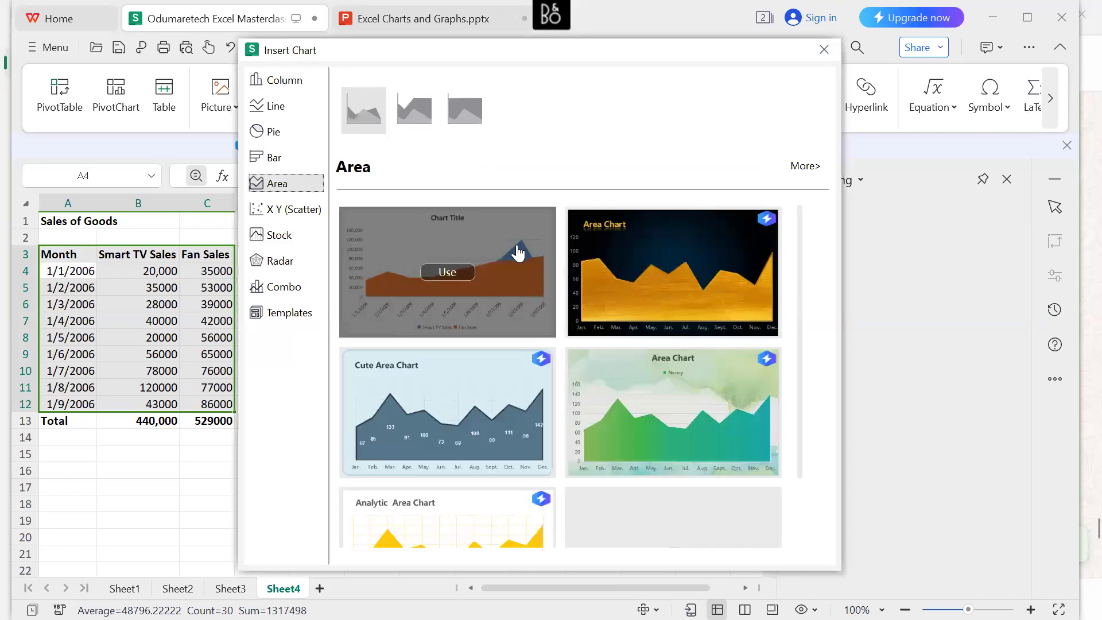
mouse_move(515, 390)
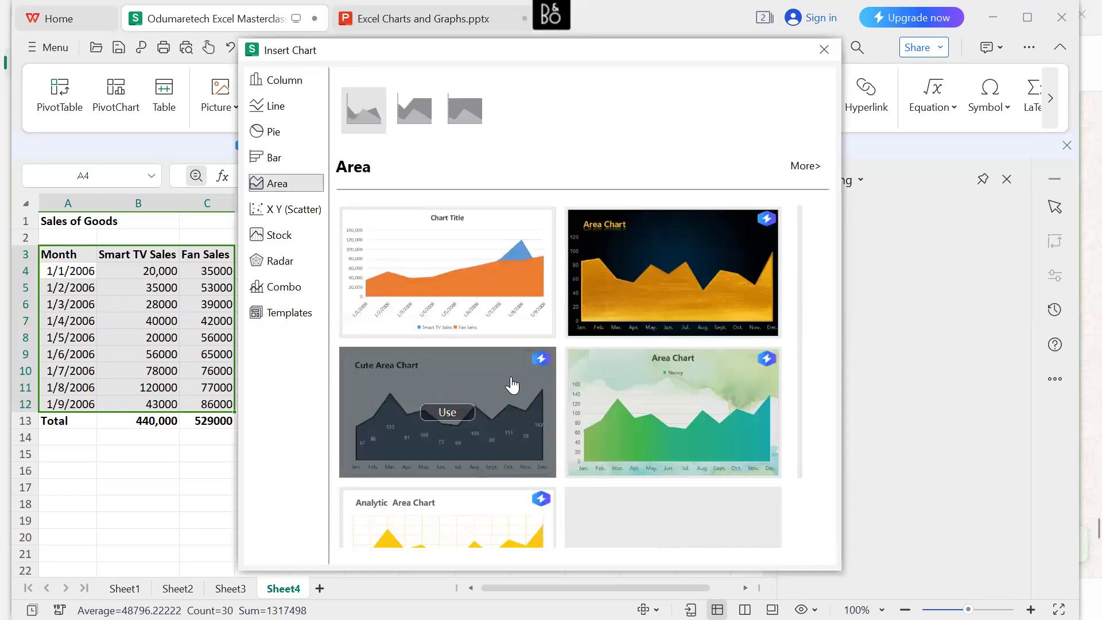
mouse_move(715, 289)
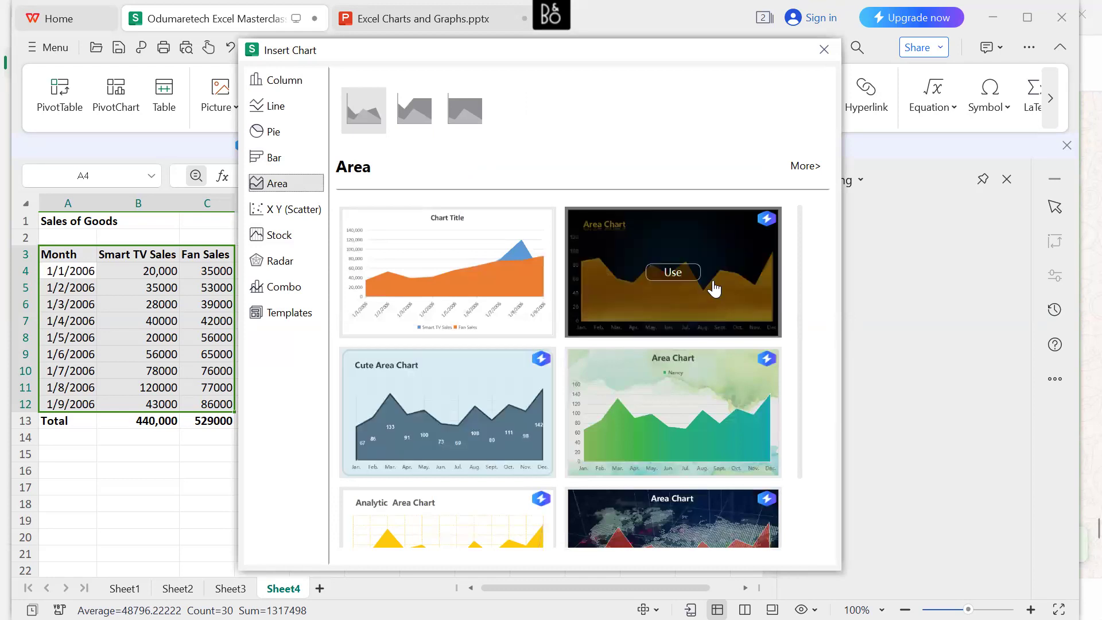
scroll(715, 289, "down", 2)
scroll(715, 289, "up", 2)
mouse_move(512, 268)
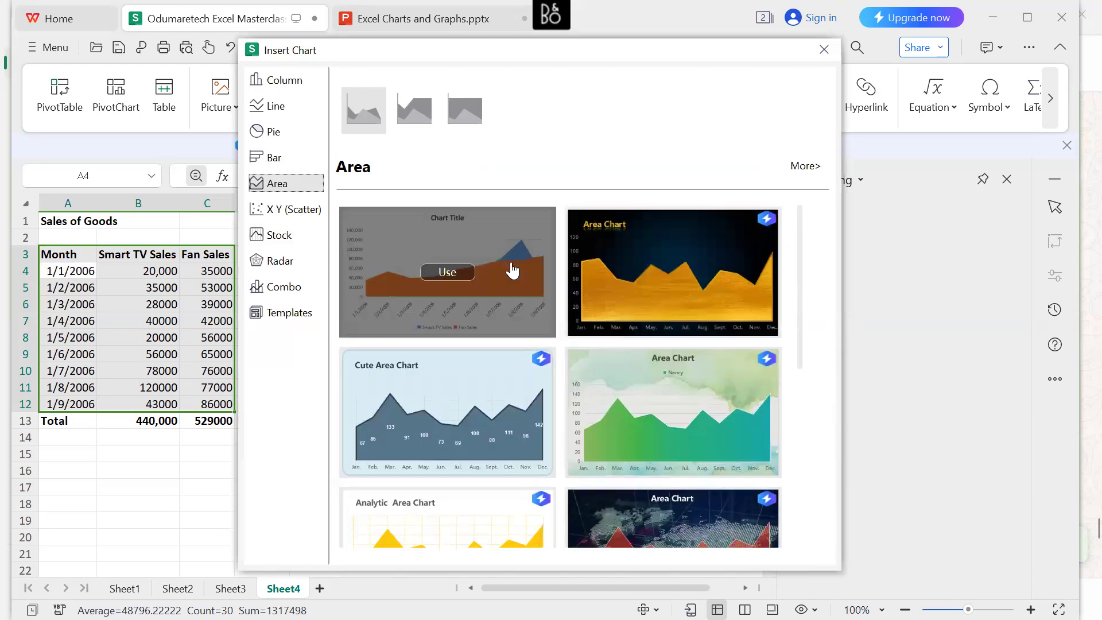
left_click(495, 268)
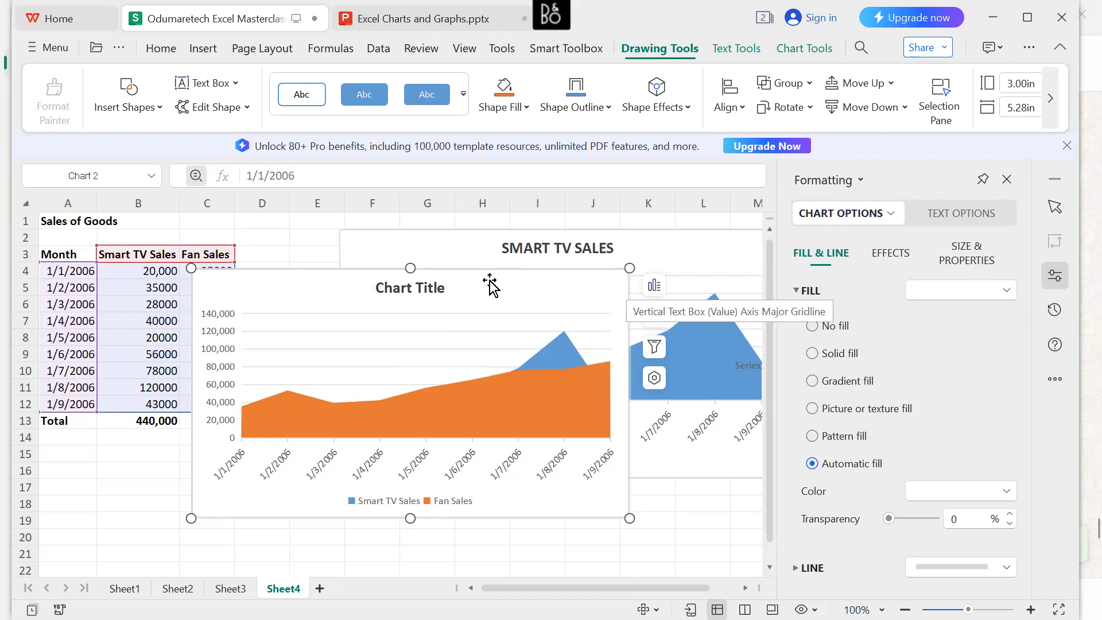
Move the new area chart beside the table, starting at column D, and open its list of chart elements.
left_click_drag(460, 287, 580, 244)
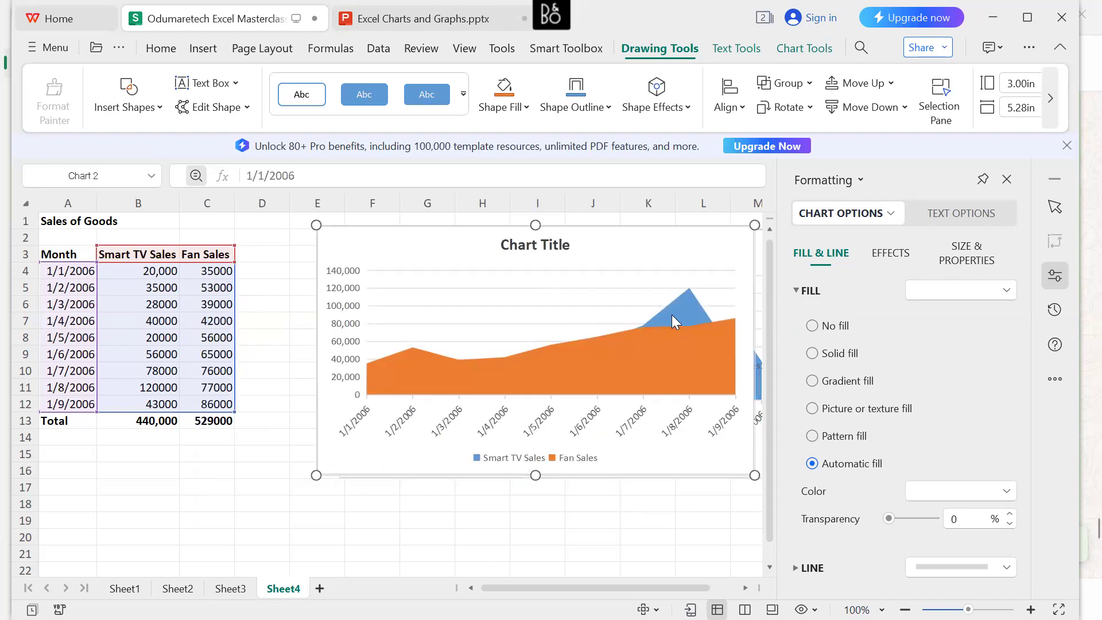
left_click_drag(421, 241, 341, 244)
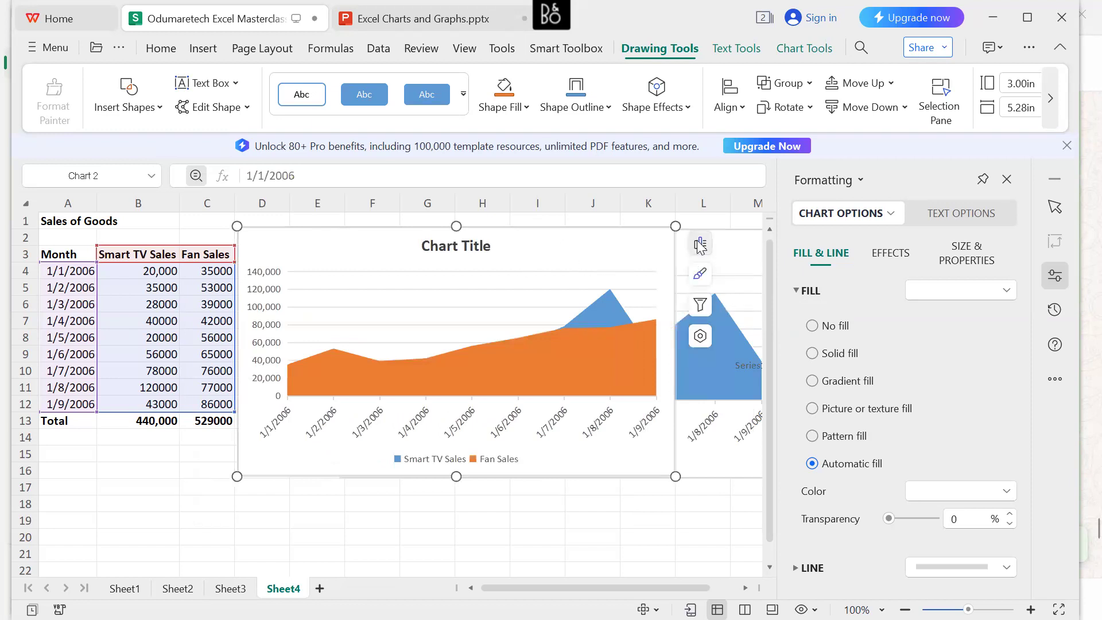
left_click(699, 246)
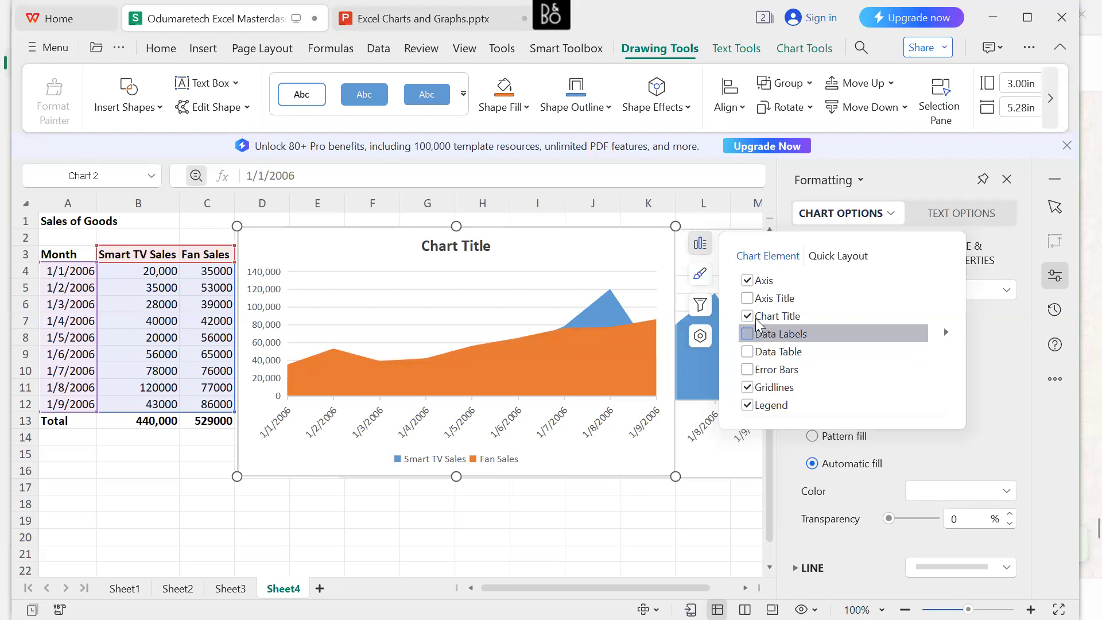
Replace the area chart's placeholder title with "PRODUCT SALES".
left_click(454, 246)
left_click(472, 248)
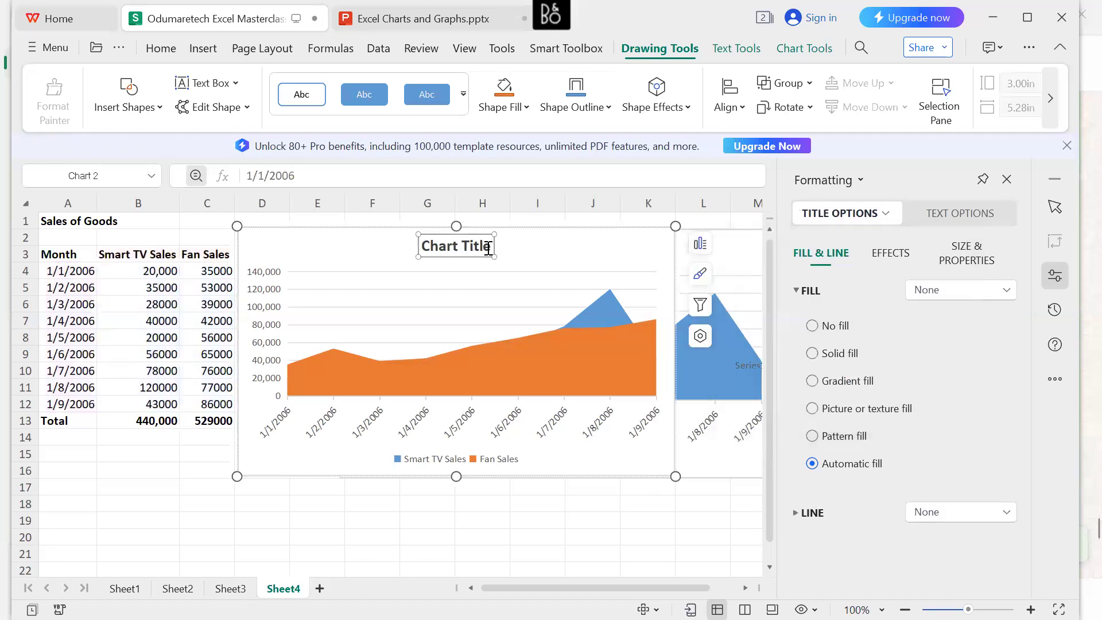
left_click_drag(492, 247, 420, 246)
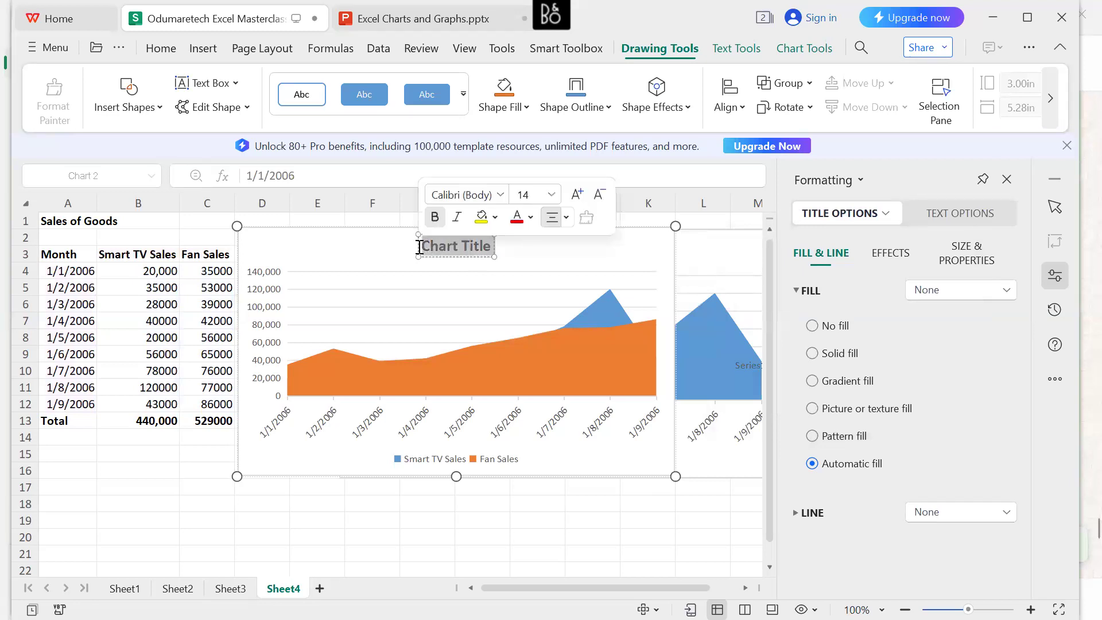
type("Prod")
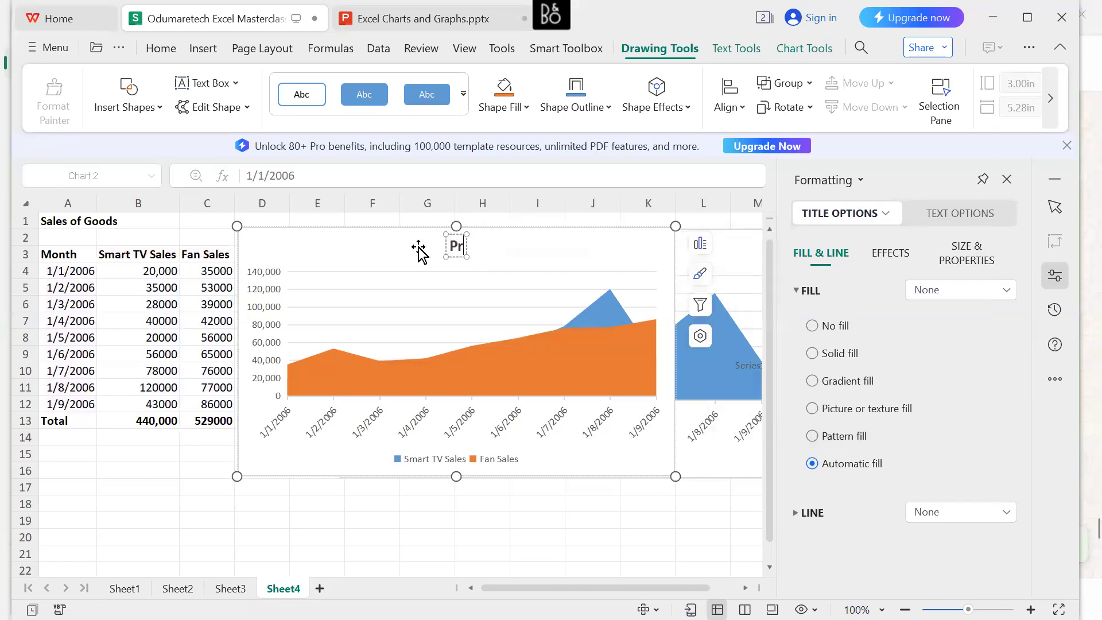
key("BackSpace")
key("BackSpace")
key("BackSpace")
type("RO")
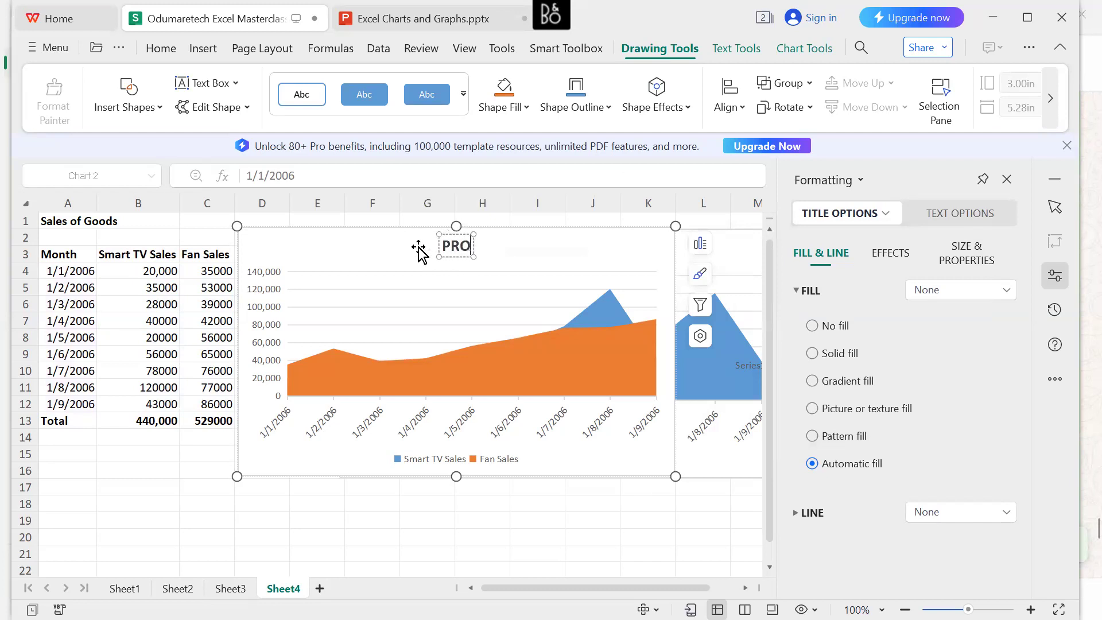
type("DUCT SALES")
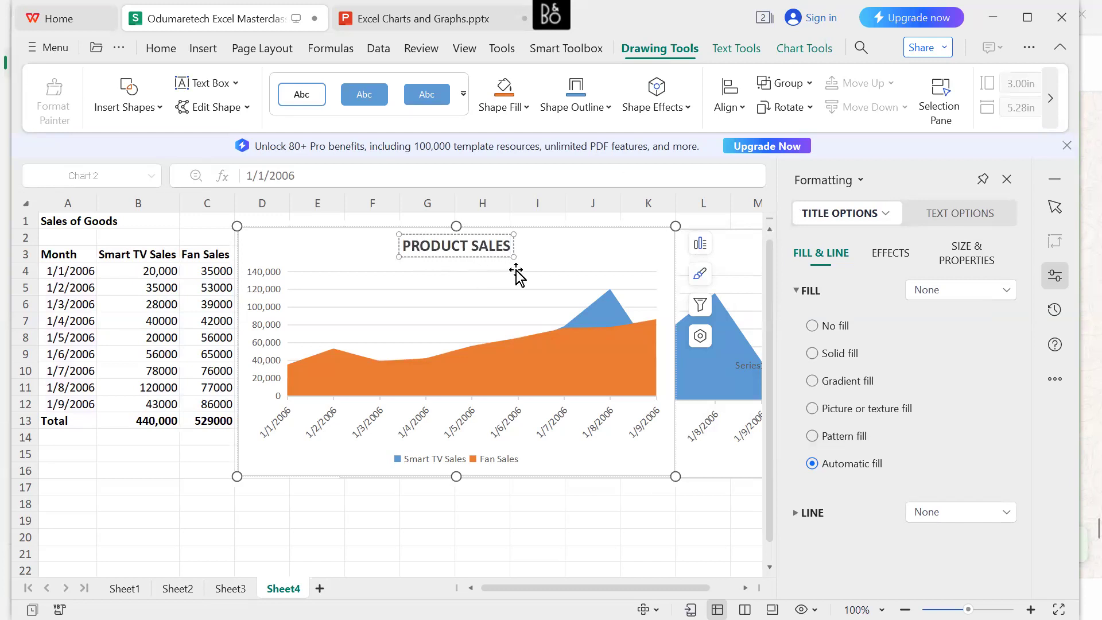
left_click(558, 258)
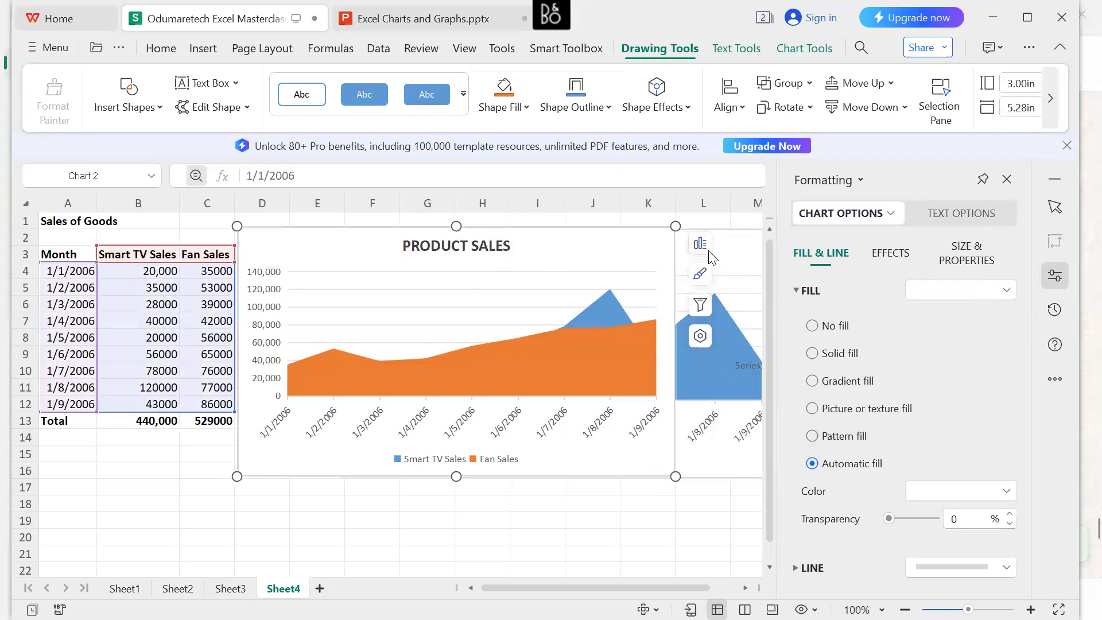
Add axis titles to the PRODUCT SALES chart and try to select the vertical axis title's text.
left_click(701, 246)
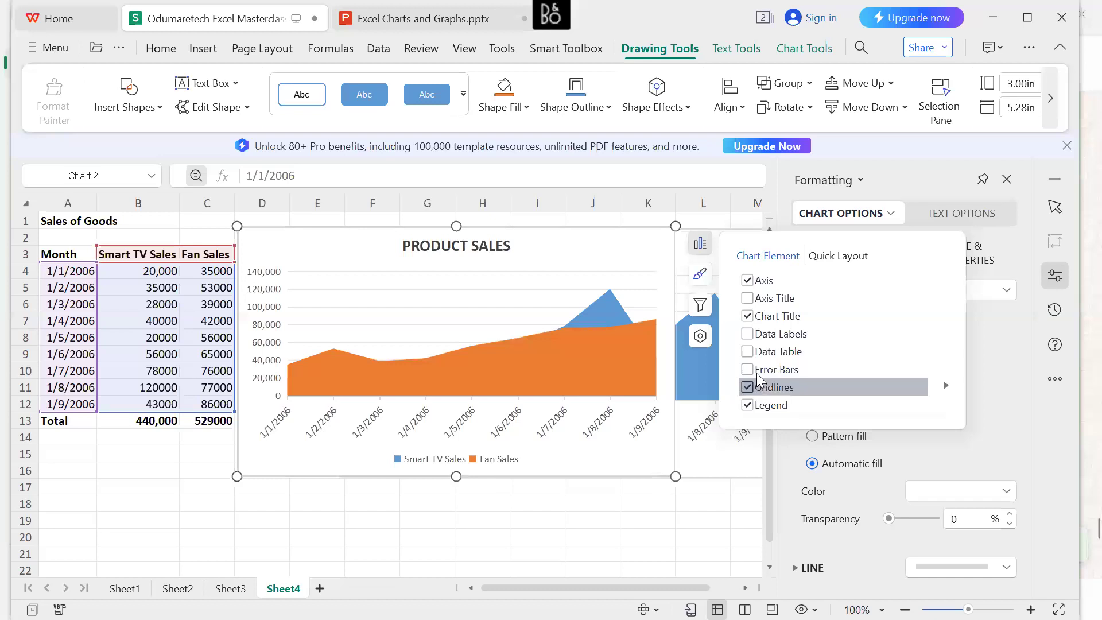
left_click(749, 301)
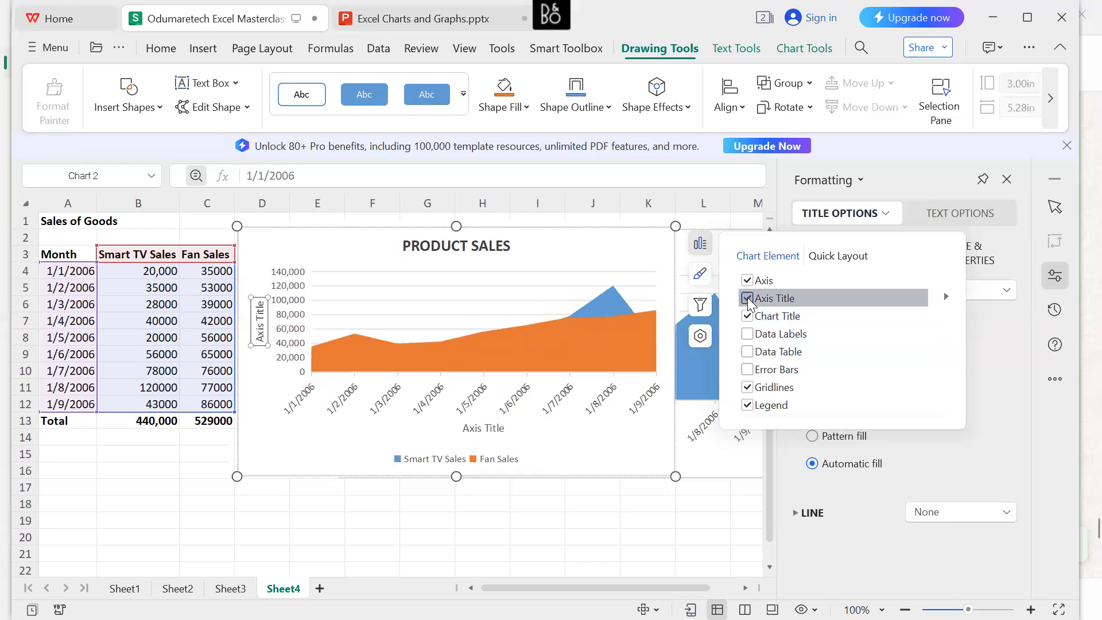
left_click(258, 320)
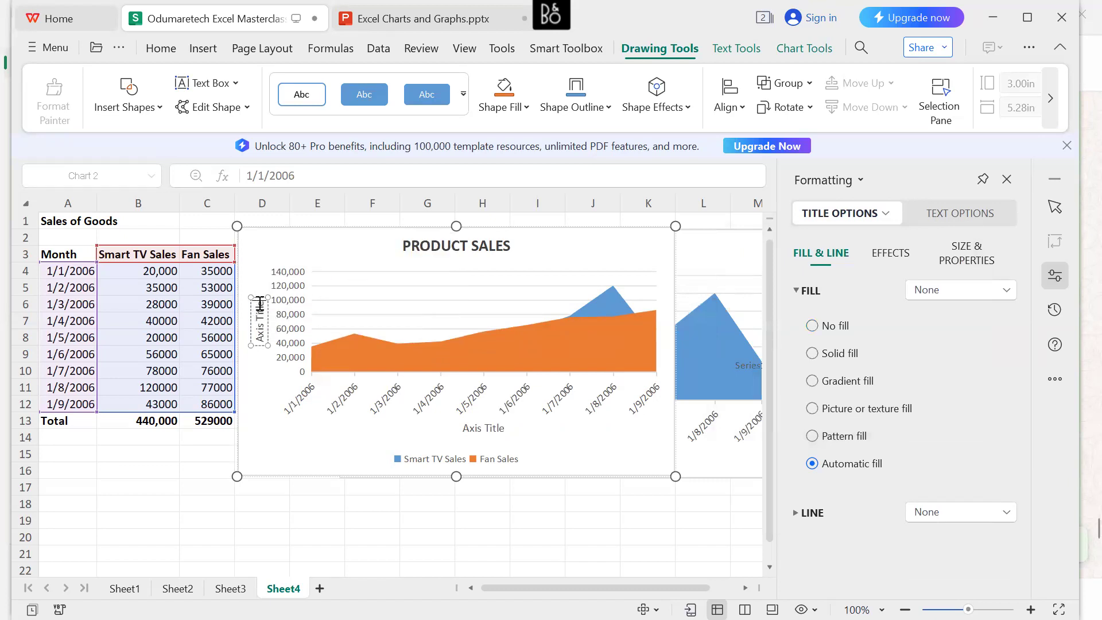
triple_click(260, 304)
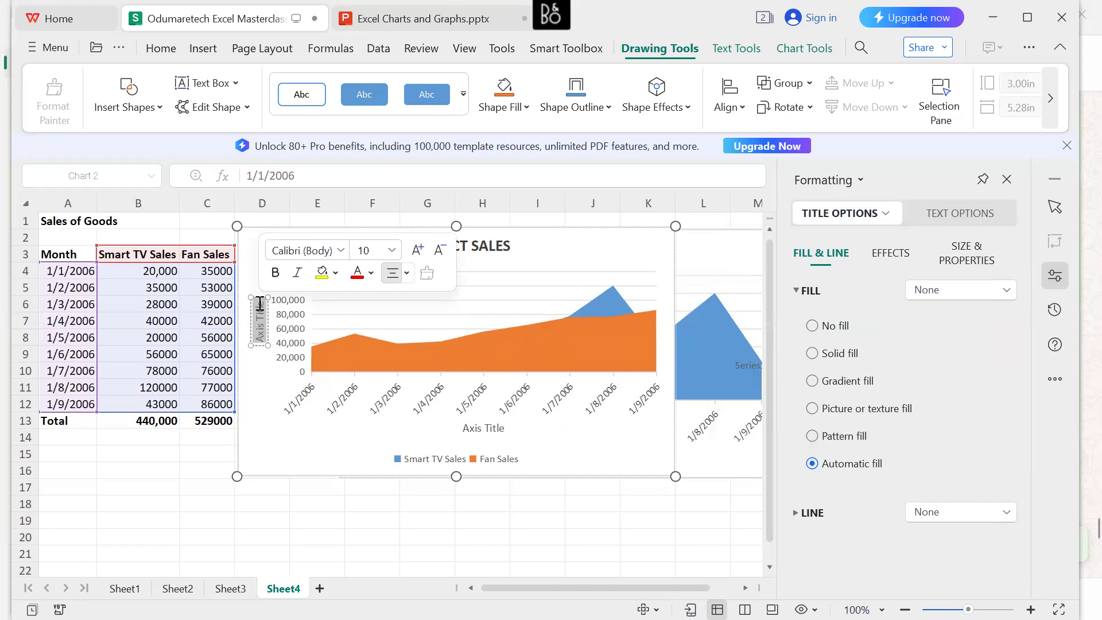
left_click(265, 353)
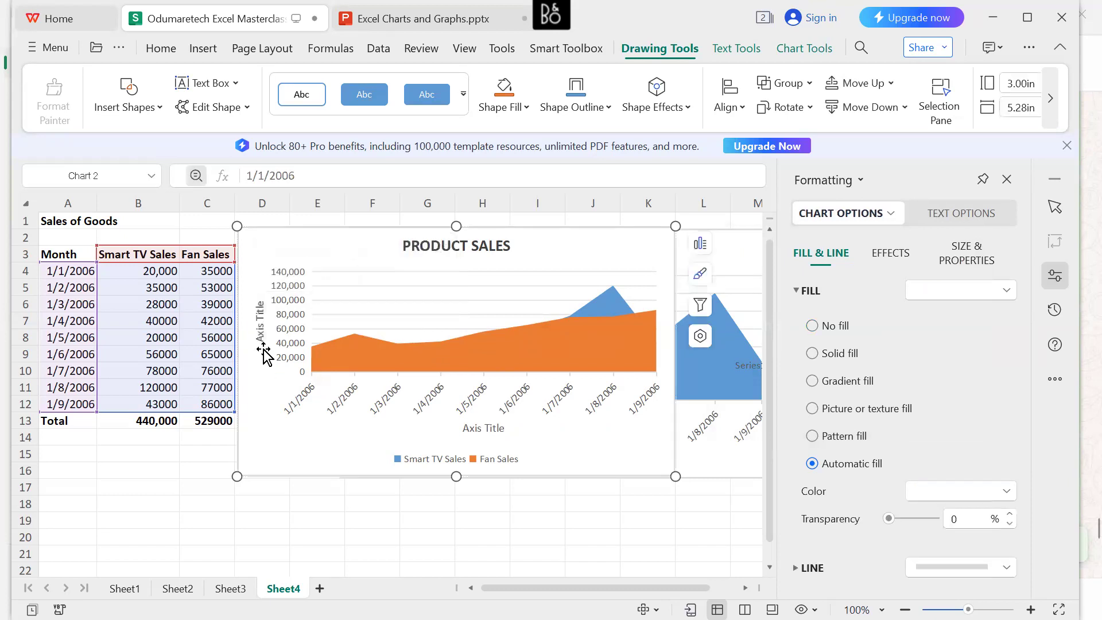
left_click(259, 314)
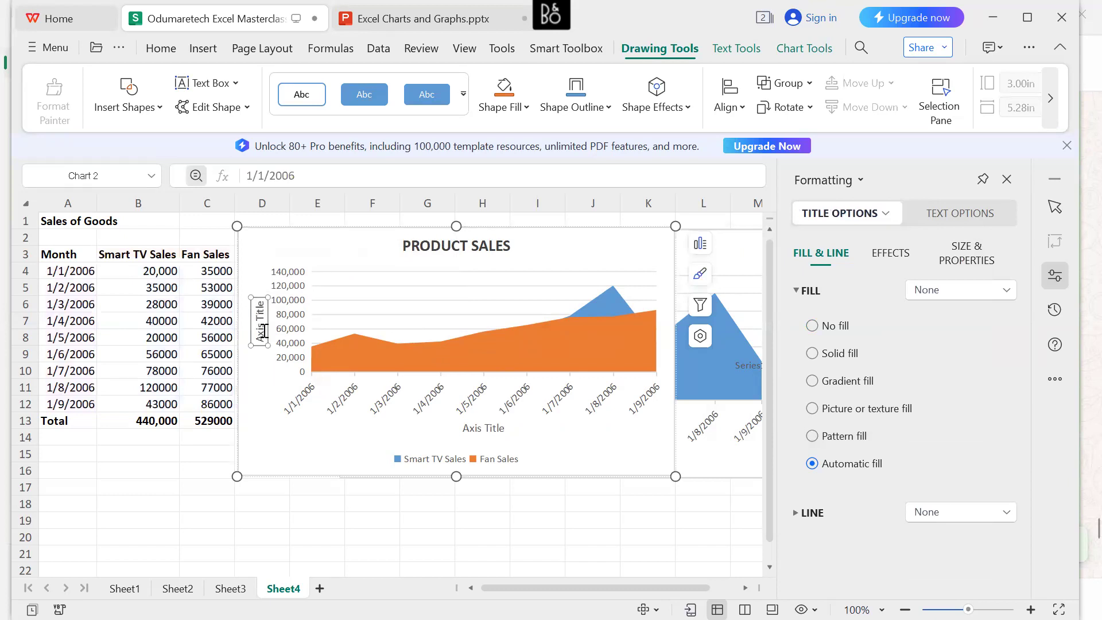
left_click(259, 319)
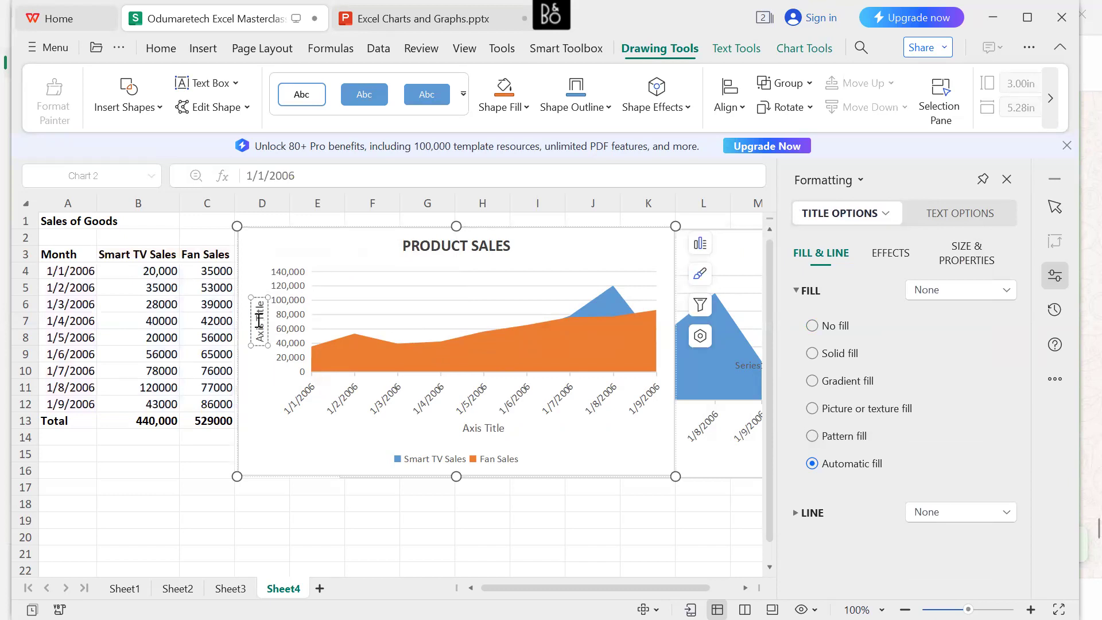
left_click(269, 381)
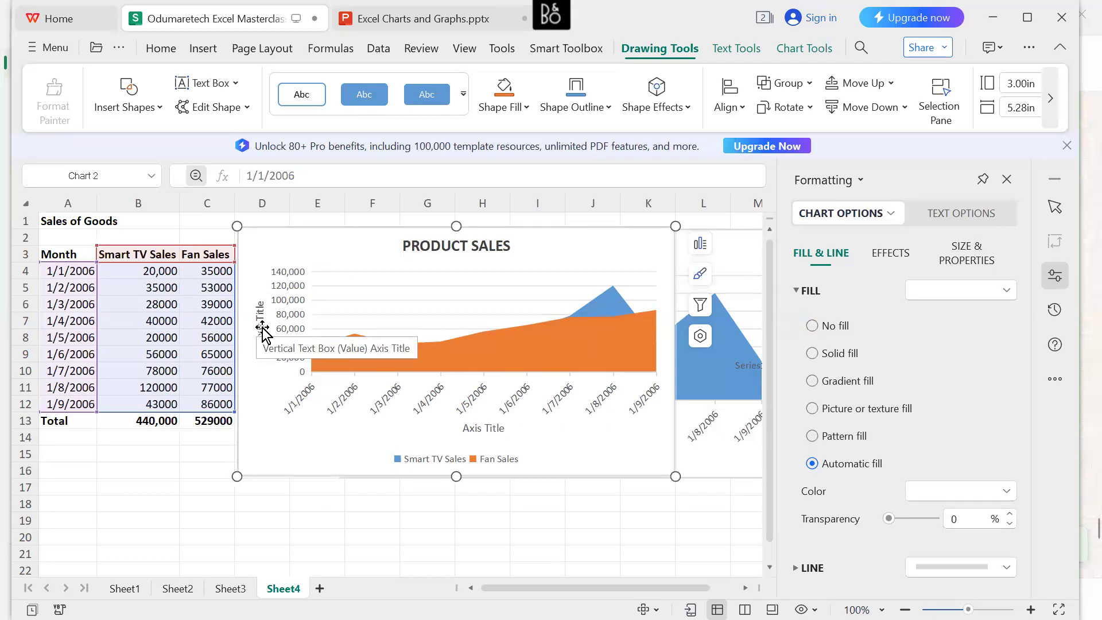
Replace the vertical axis title's placeholder text with "Sales Amount".
left_click(263, 328)
double_click(262, 329)
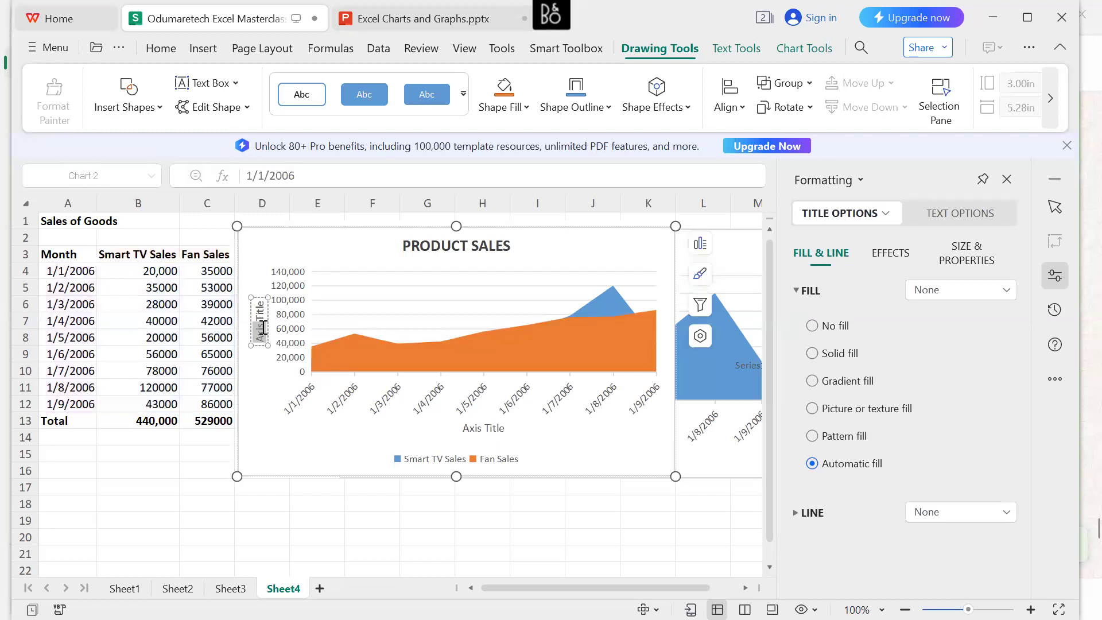
left_click(263, 329)
key("BackSpace")
key("BackSpace")
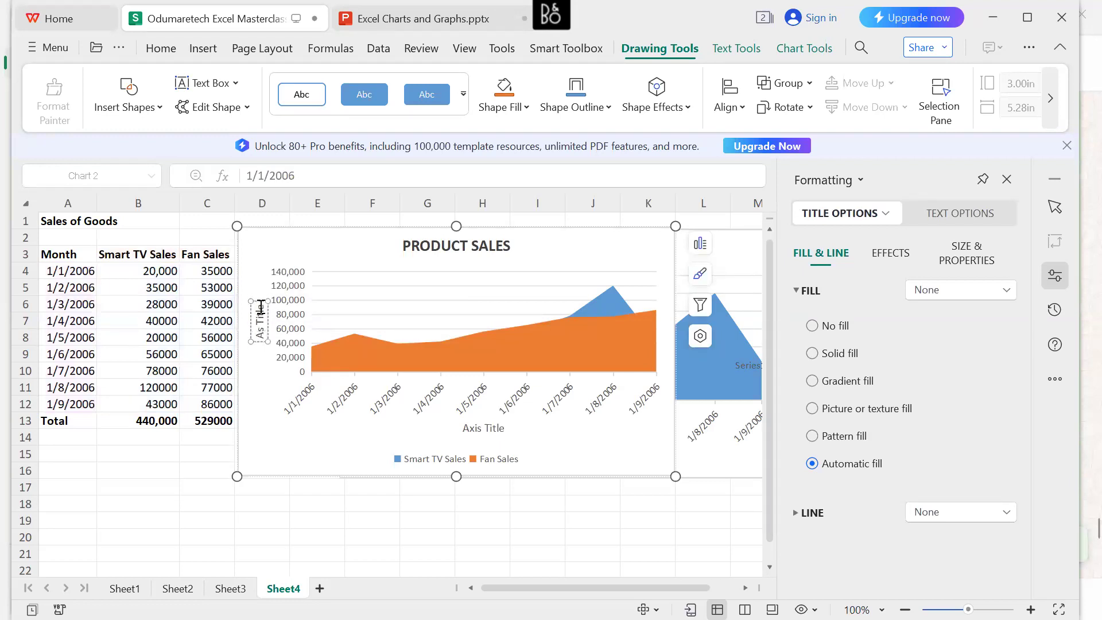
left_click(259, 303)
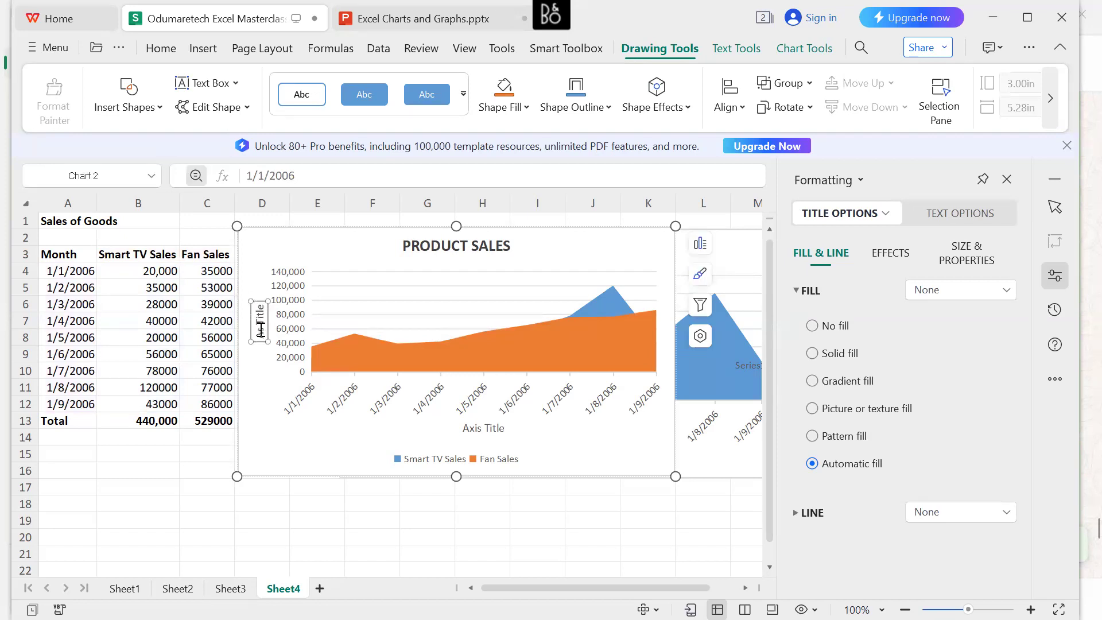
left_click_drag(260, 325, 261, 305)
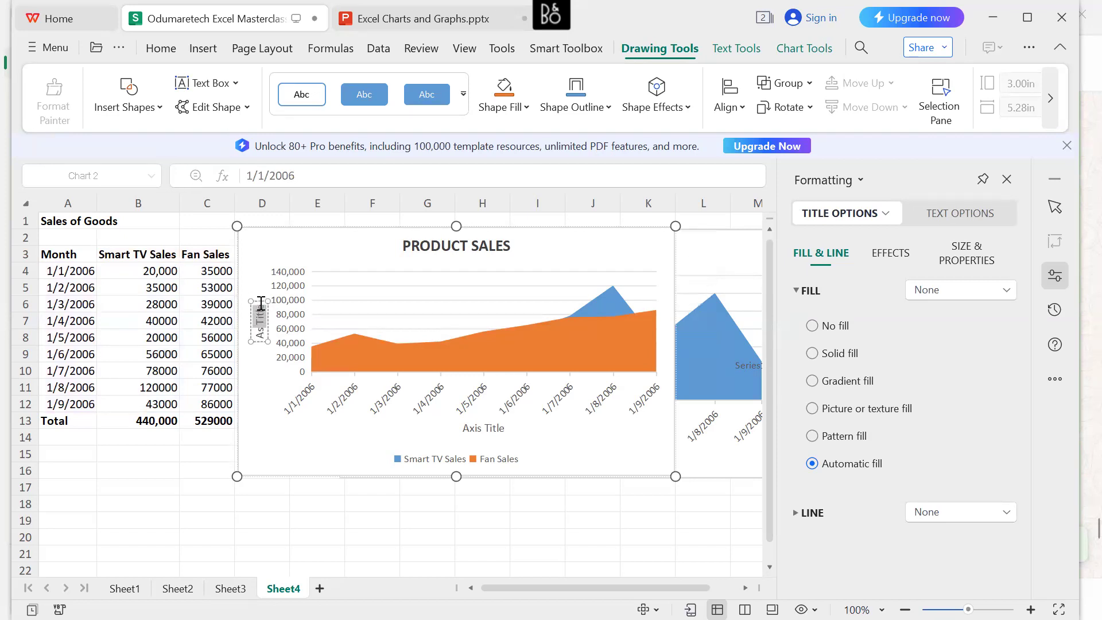
key("BackSpace")
key("BackSpace")
key("BackSpace")
key("BackSpace")
key("BackSpace")
key("BackSpace")
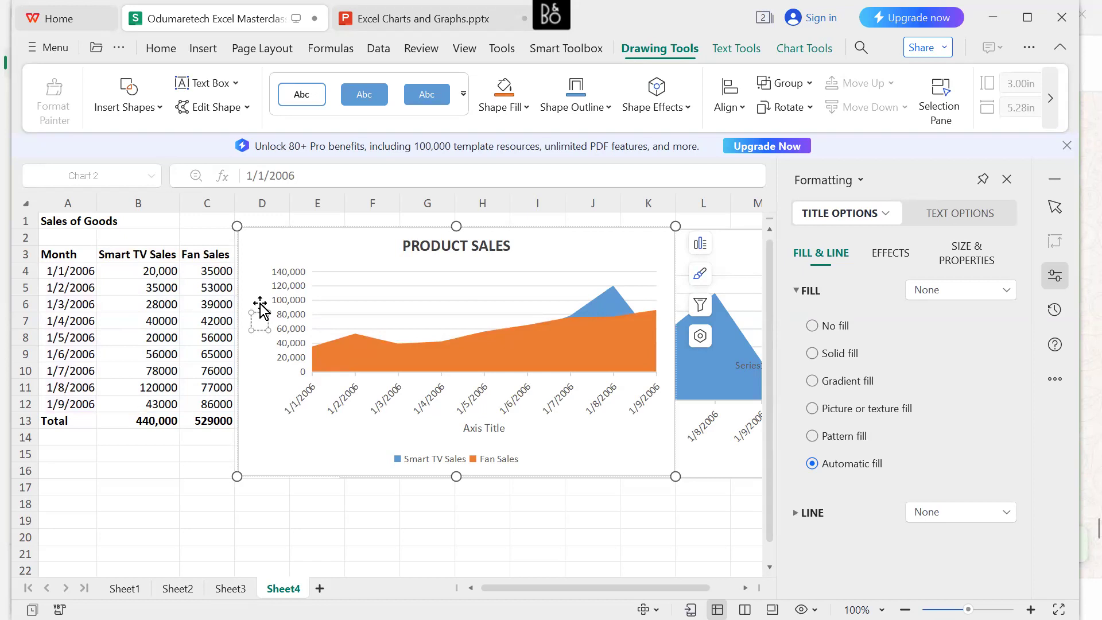
type("Sales")
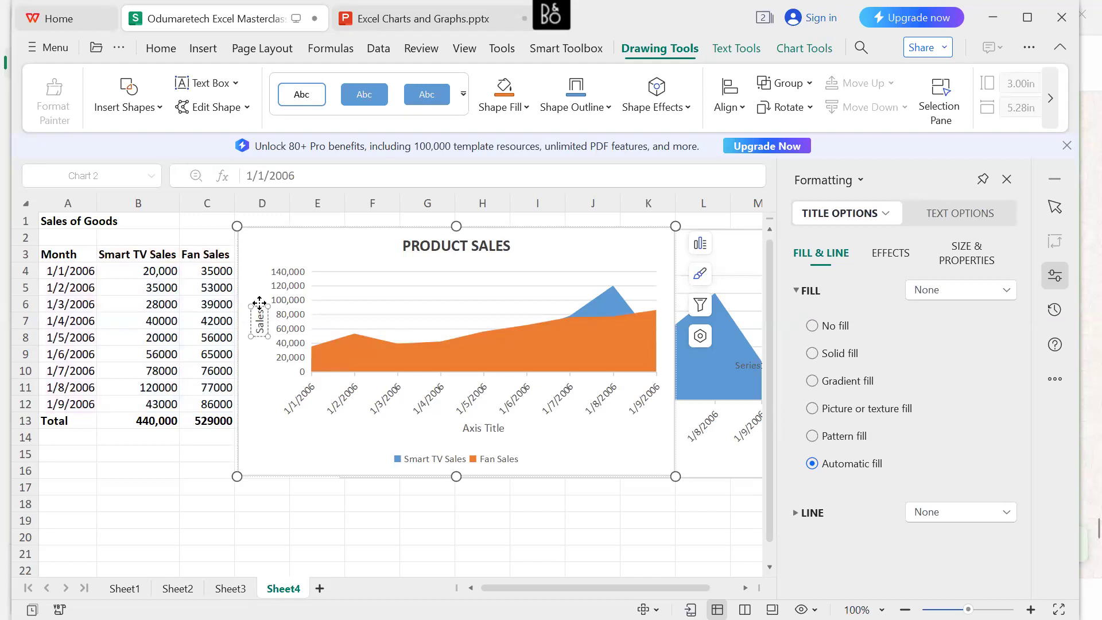
type(" Amount")
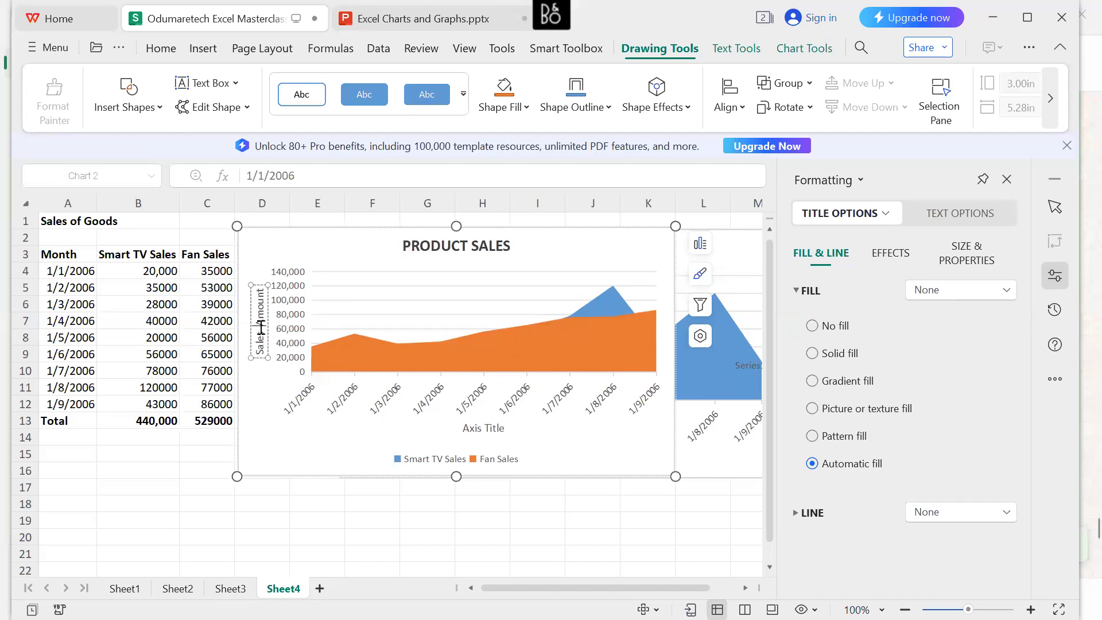
Split the vertical axis title into two lines, "Sales" and "Amount", and position it midway along the value axis.
key("Return")
left_click_drag(263, 341, 259, 363)
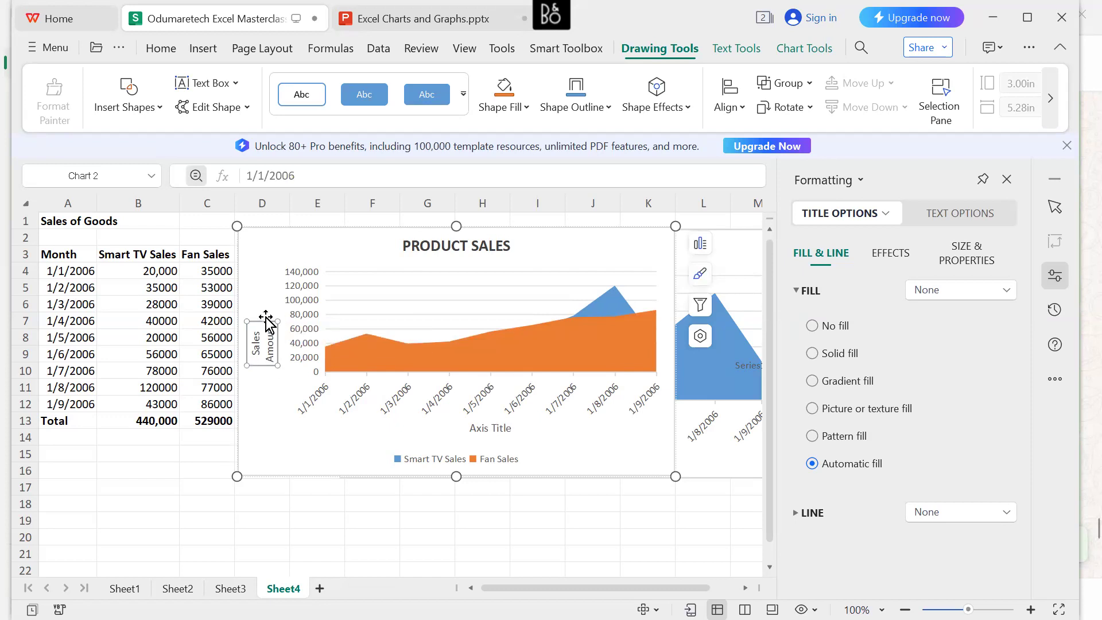
left_click_drag(263, 317, 263, 304)
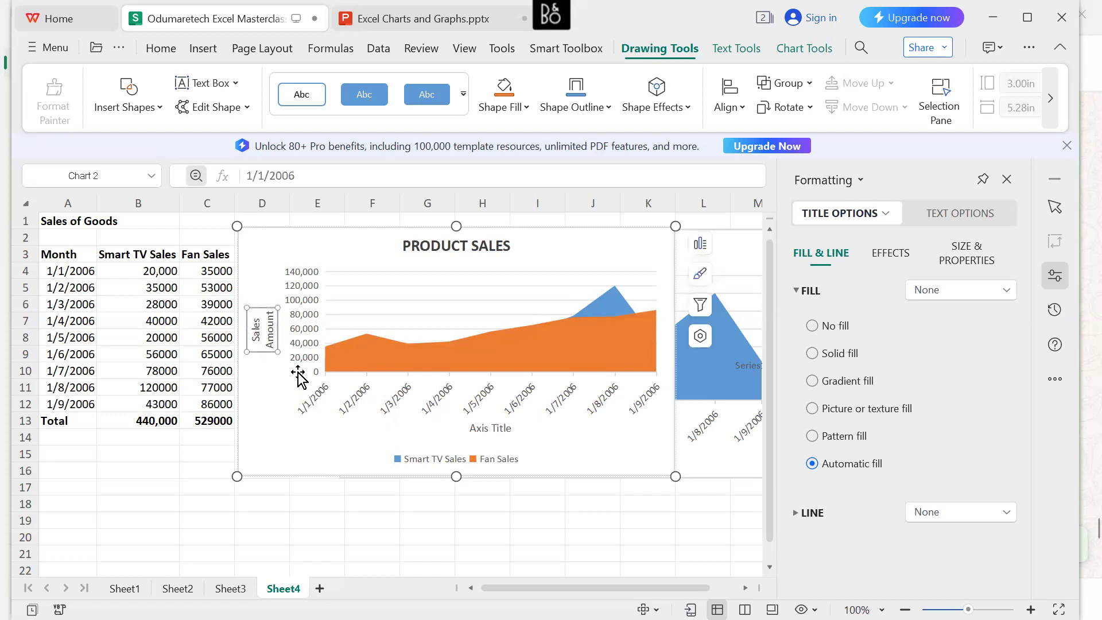
left_click(261, 341)
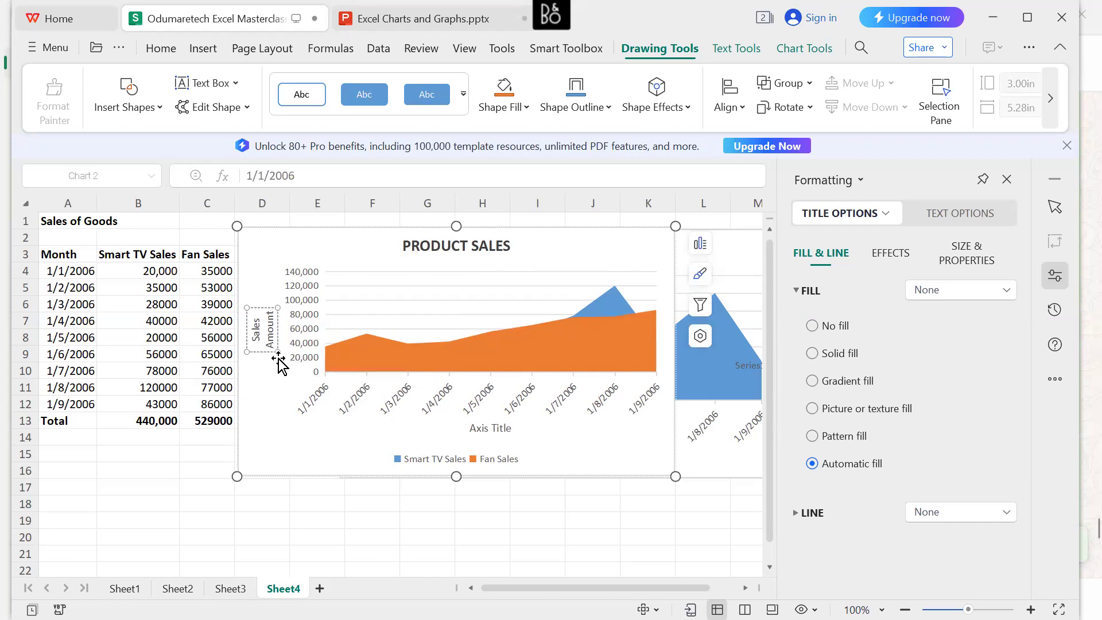
left_click_drag(280, 362, 278, 363)
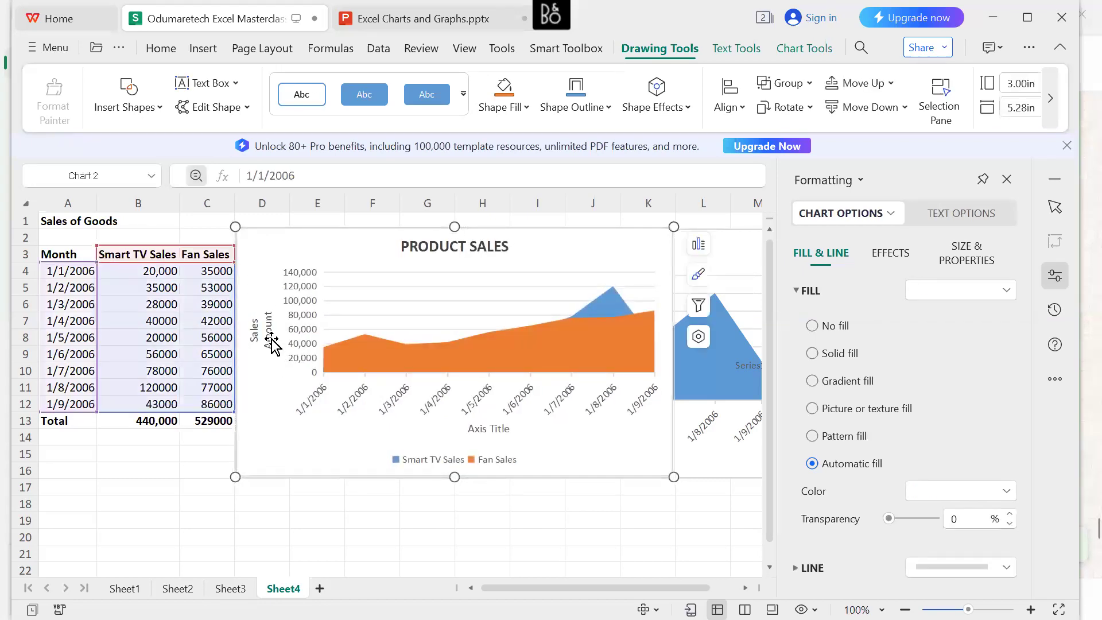
left_click(273, 345)
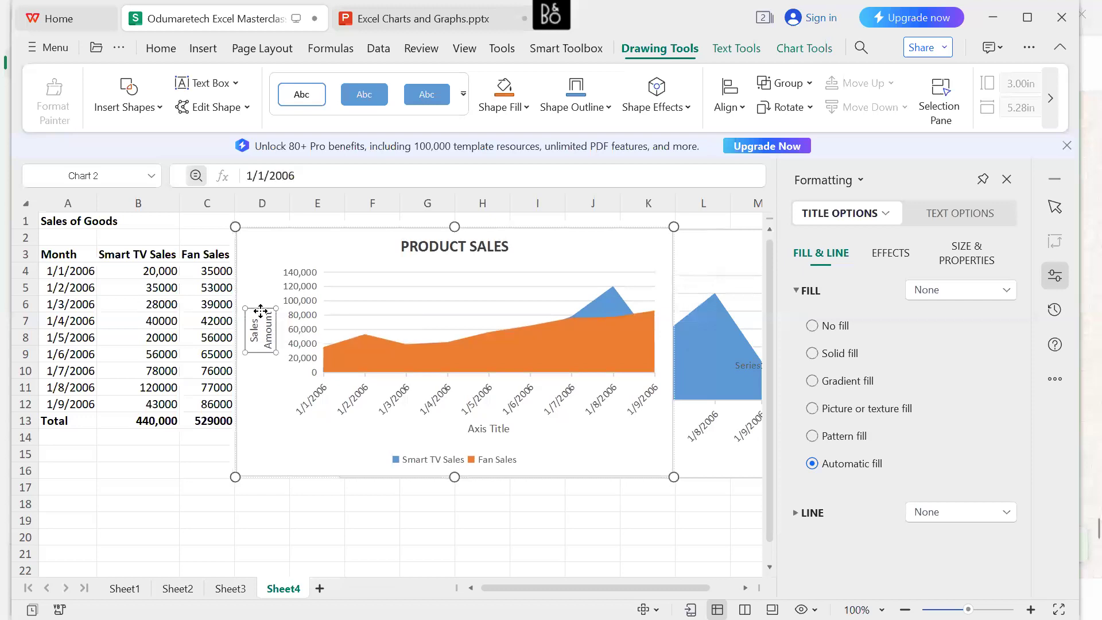
Delete the placeholder title of the horizontal date axis.
left_click(486, 430)
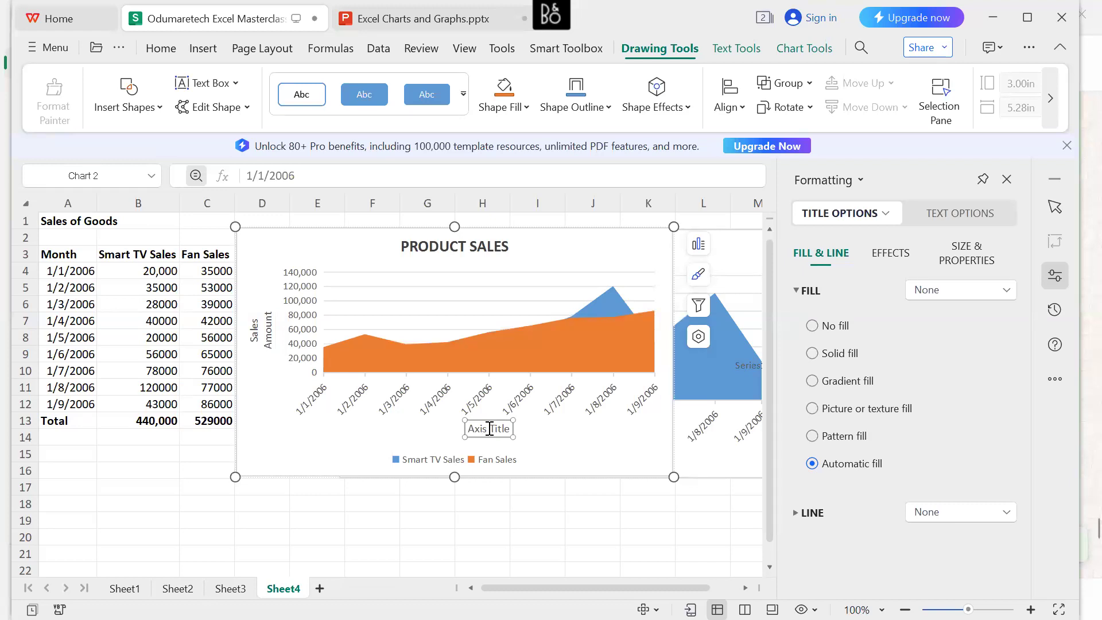
right_click(490, 432)
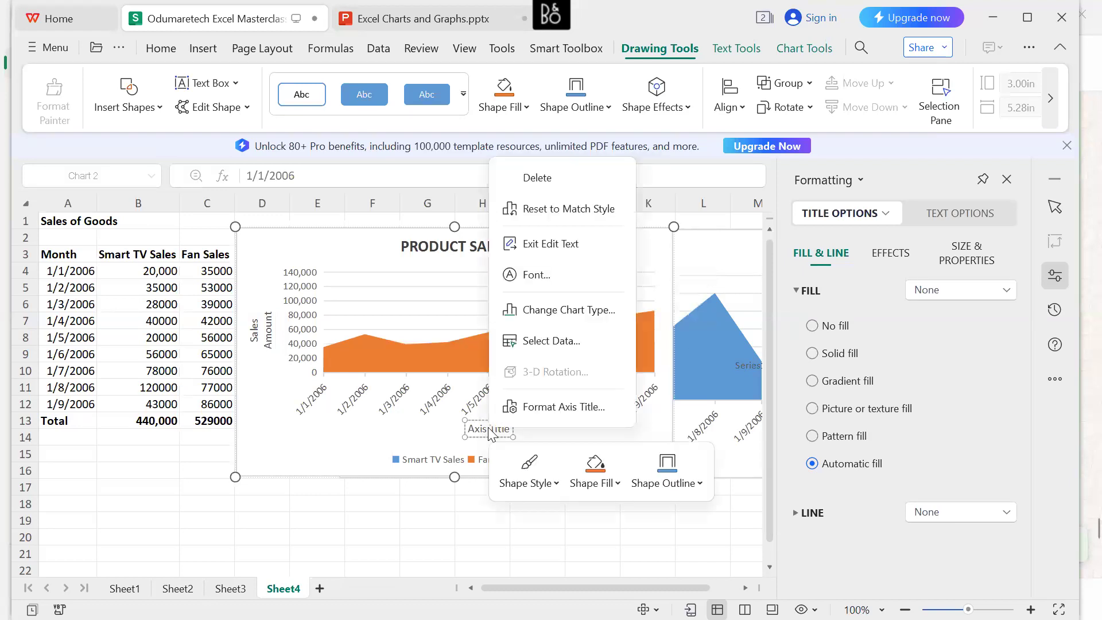
left_click(537, 179)
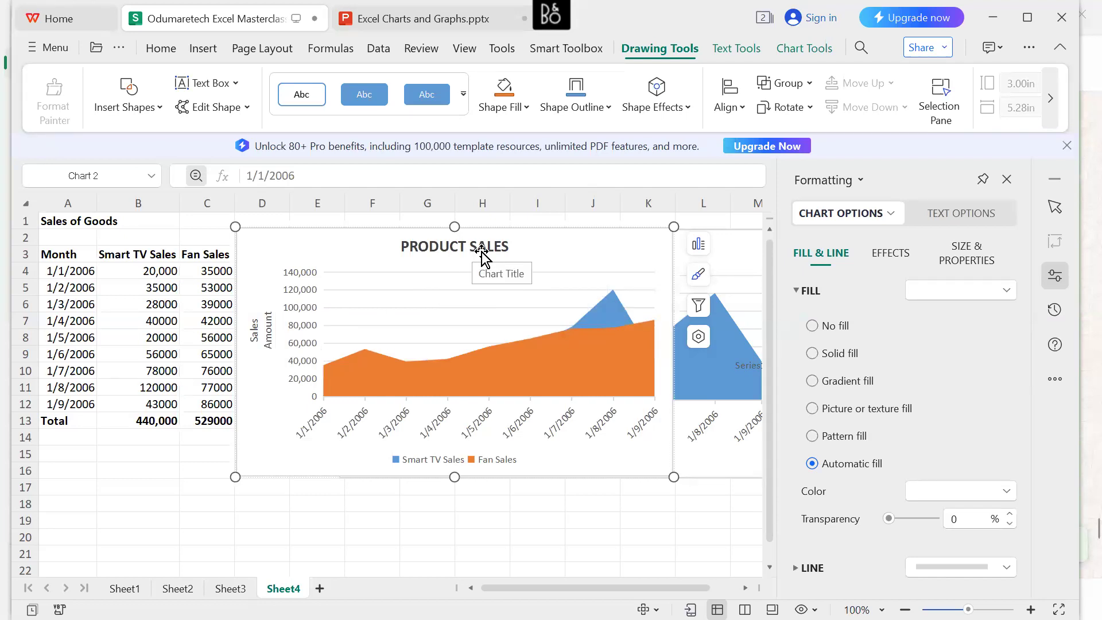
Move the PRODUCT SALES chart away from the table so that column D is left free between them.
left_click(412, 273)
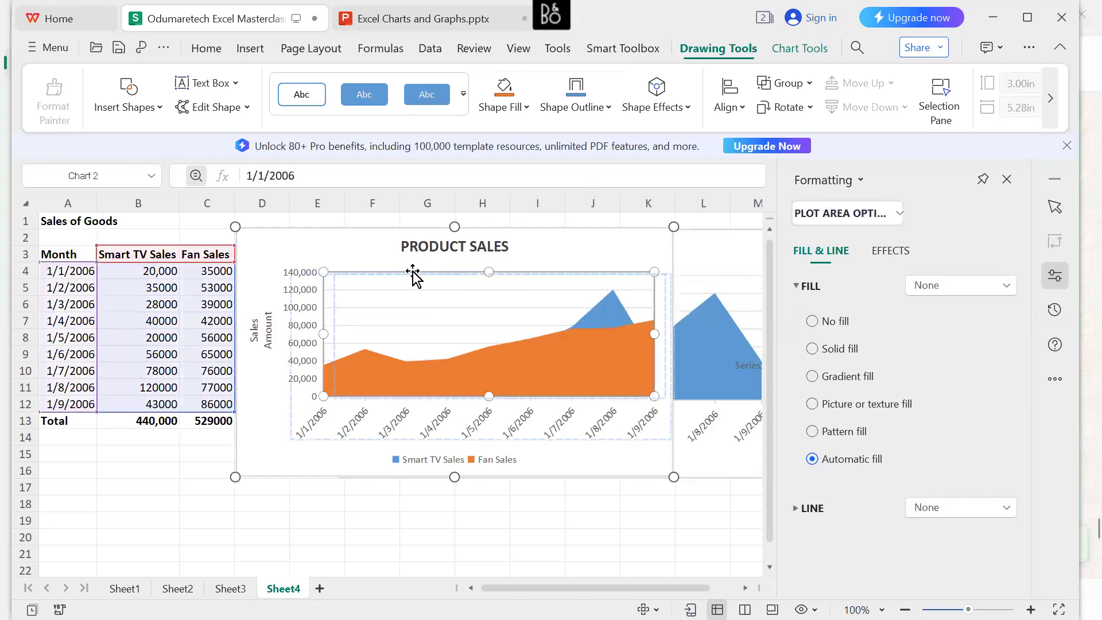
left_click_drag(369, 251, 391, 253)
key("Escape")
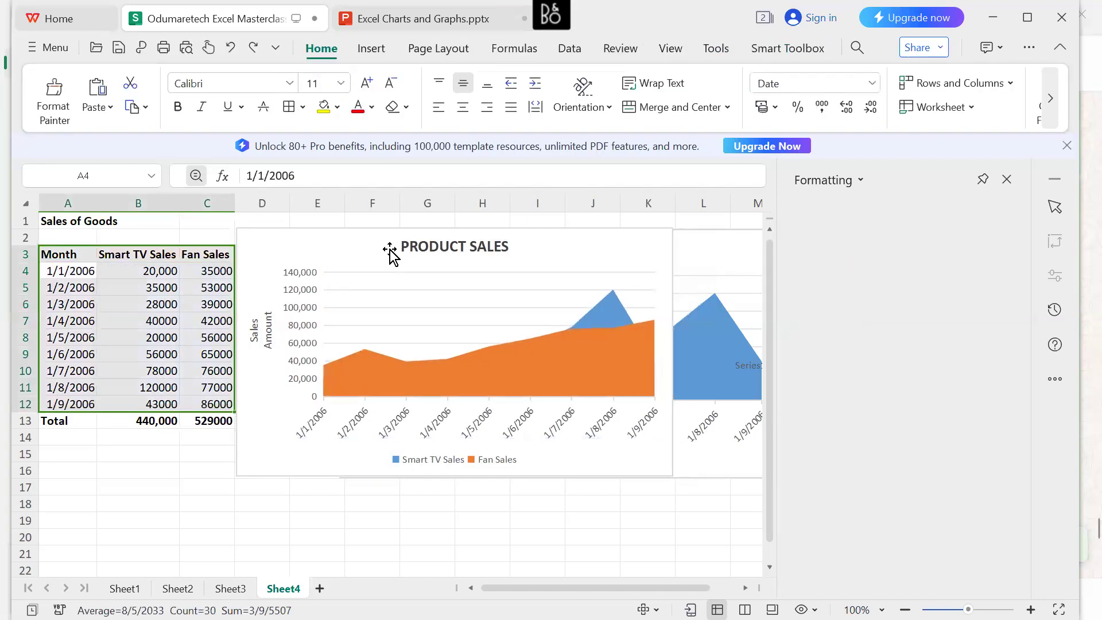
left_click_drag(316, 239, 381, 238)
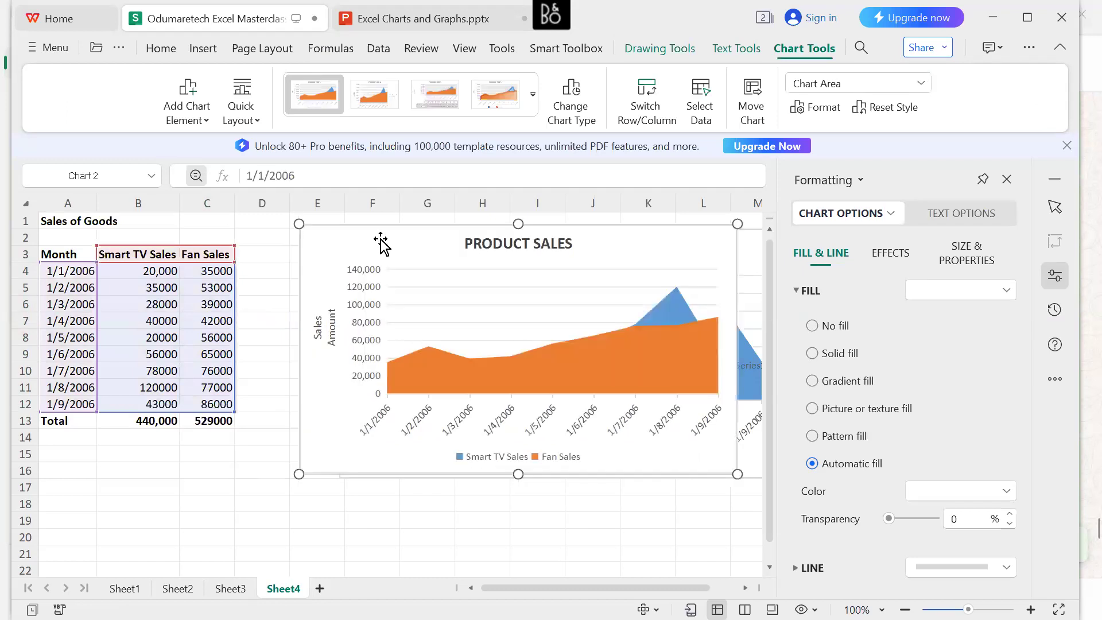
Change the 1/1/2006 Fan Sales value in cell C4 to 85000 and reselect that cell.
left_click(223, 274)
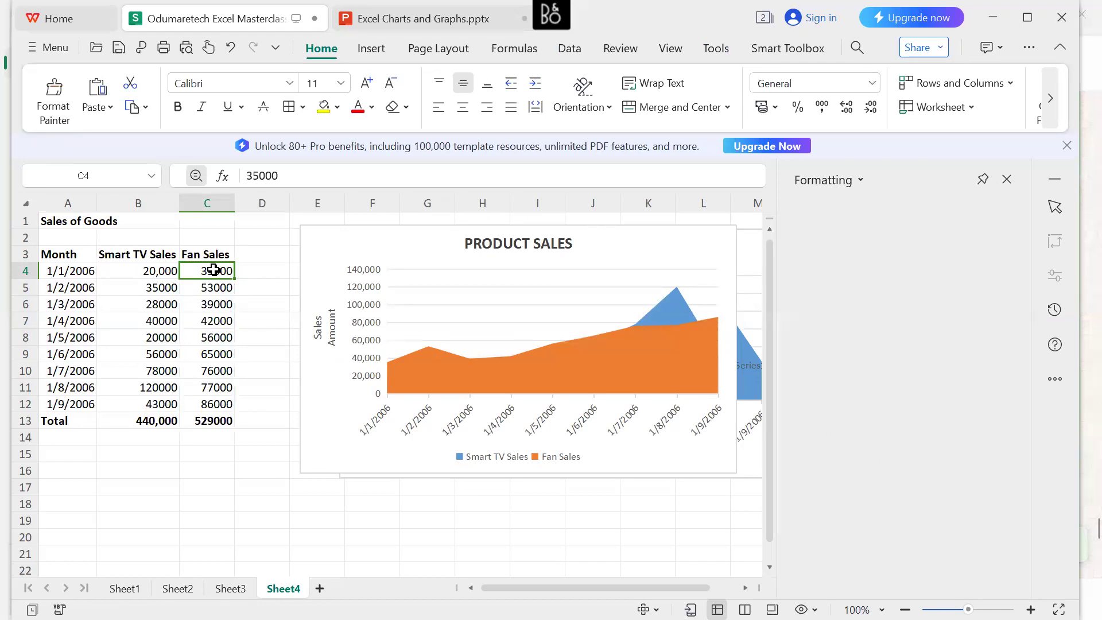
double_click(215, 271)
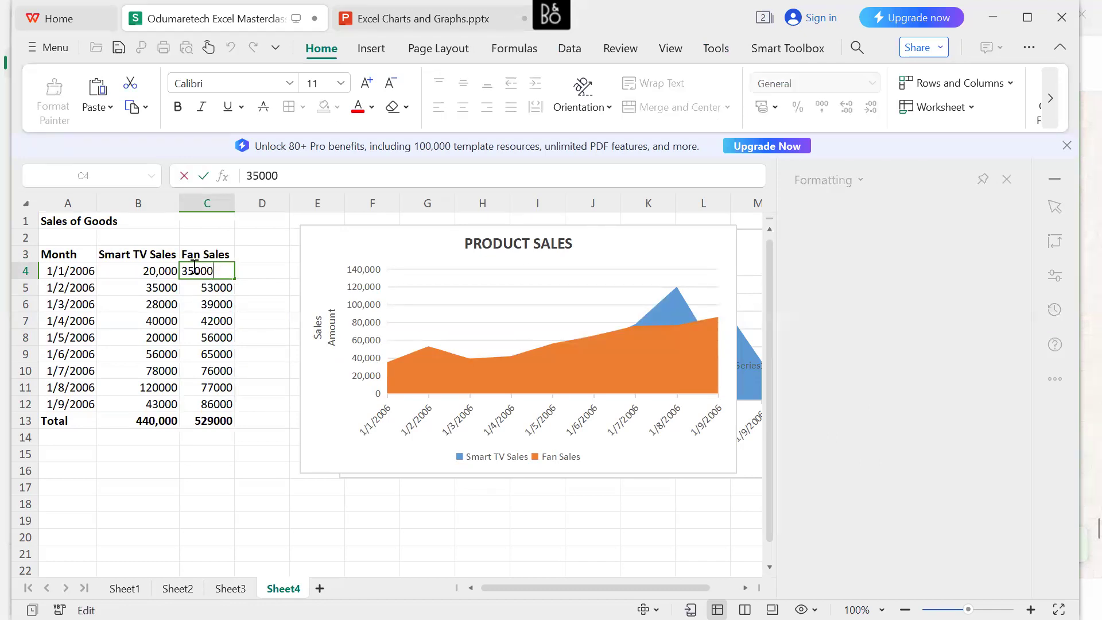
left_click(195, 271)
key("BackSpace")
key("BackSpace")
type("85")
key("Return")
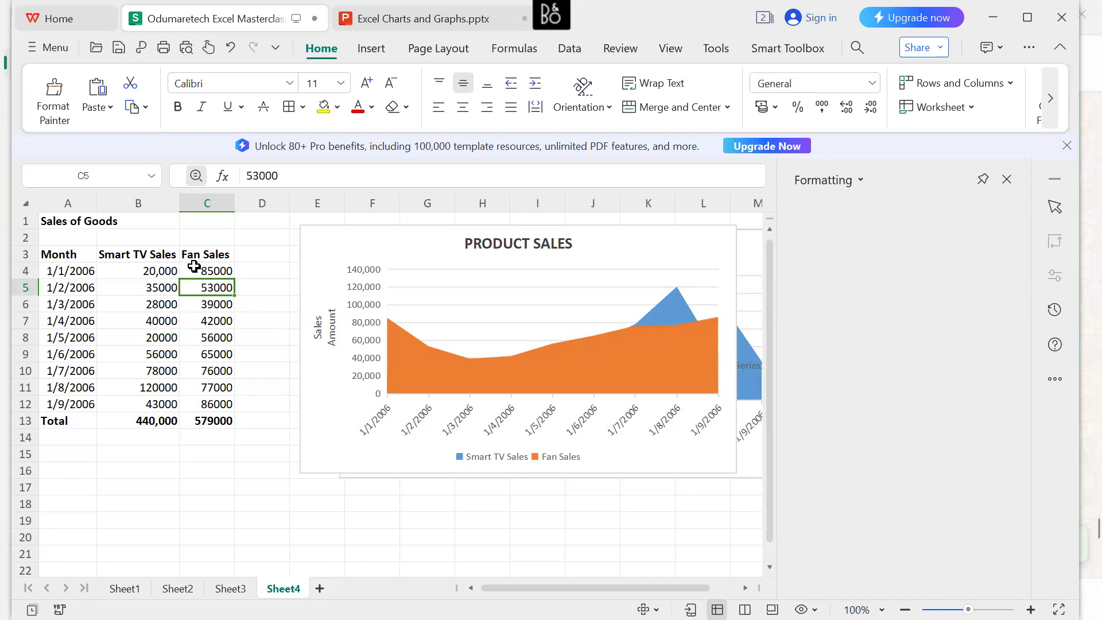
left_click(194, 268)
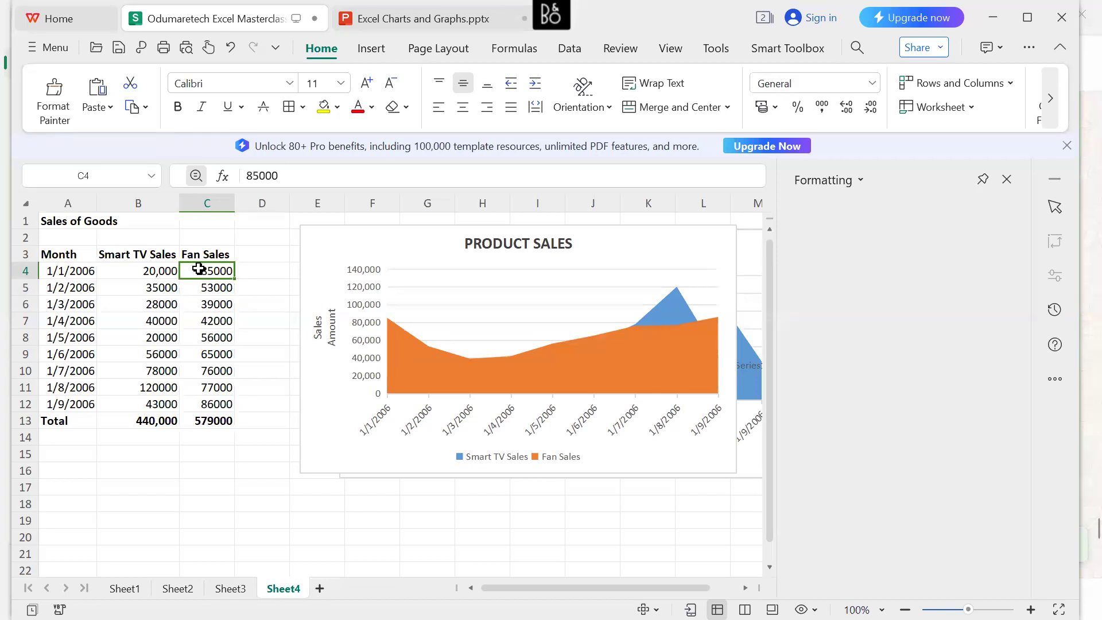
Change the 1/1/2006 Smart TV Sales value in cell B4 to 200000.
left_click(161, 272)
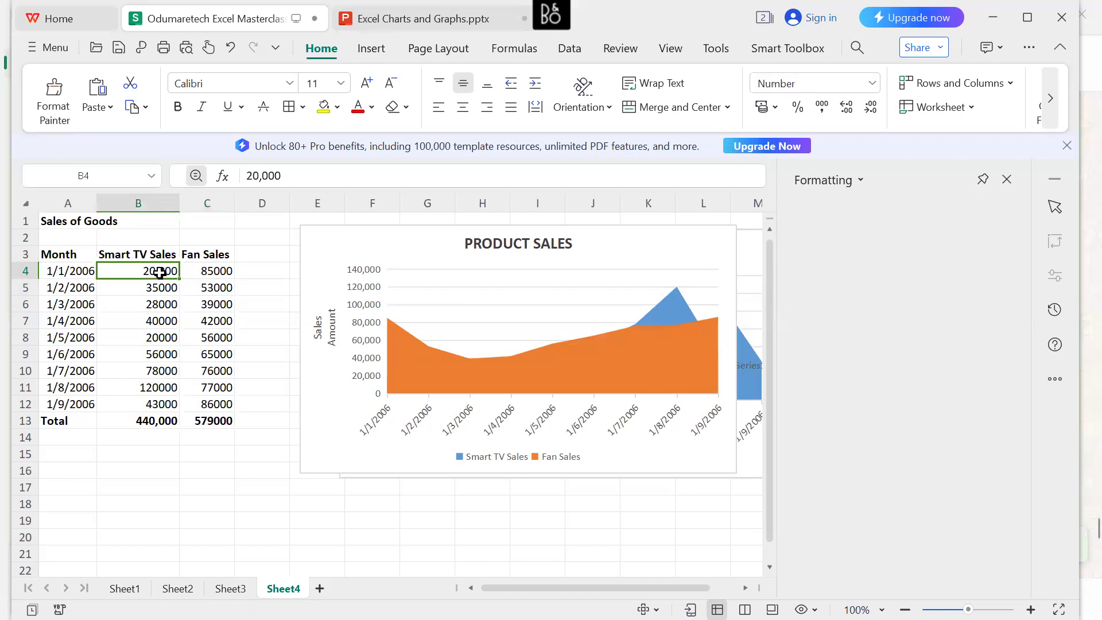
double_click(160, 272)
type("00")
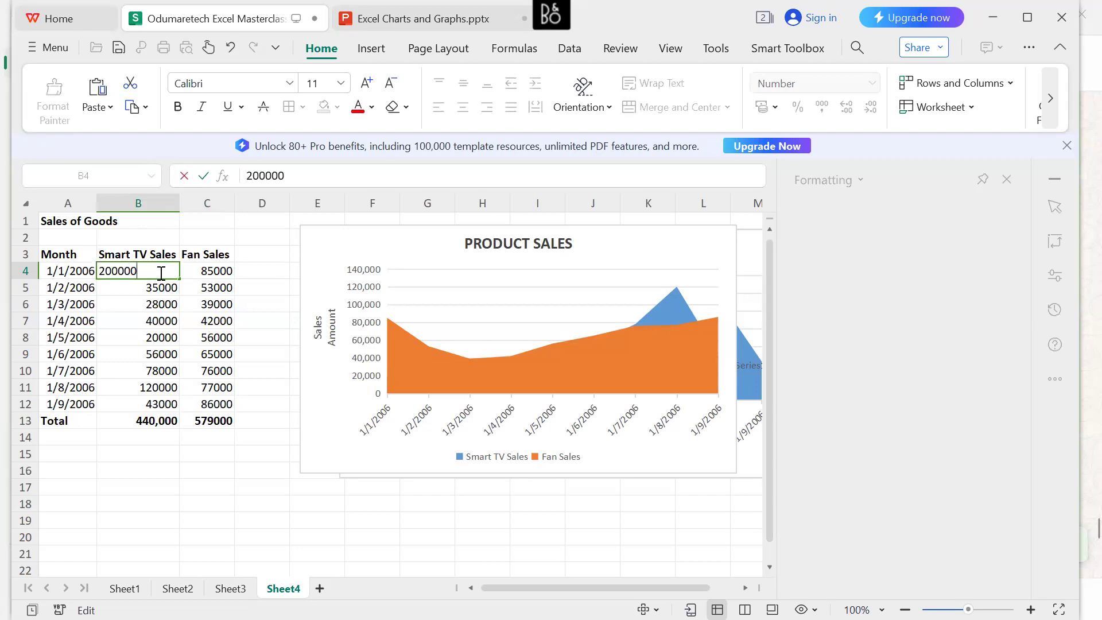
key("Return")
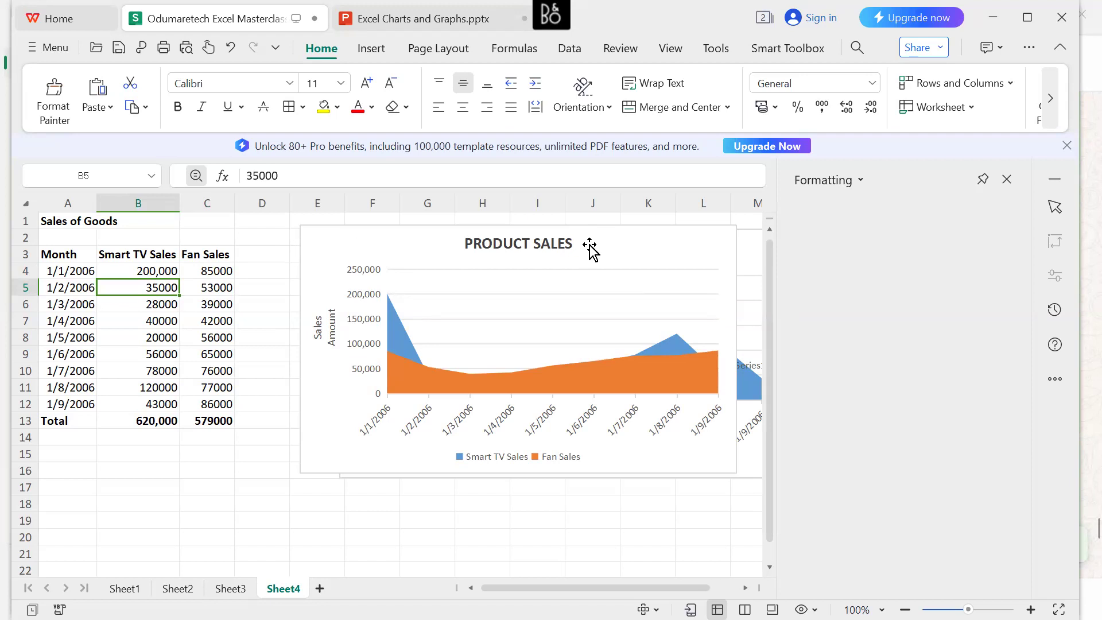
Delete the SMART TV SALES chart behind the PRODUCT SALES chart, and place the PRODUCT SALES chart just beside the table without covering its data.
left_click_drag(592, 255, 487, 305)
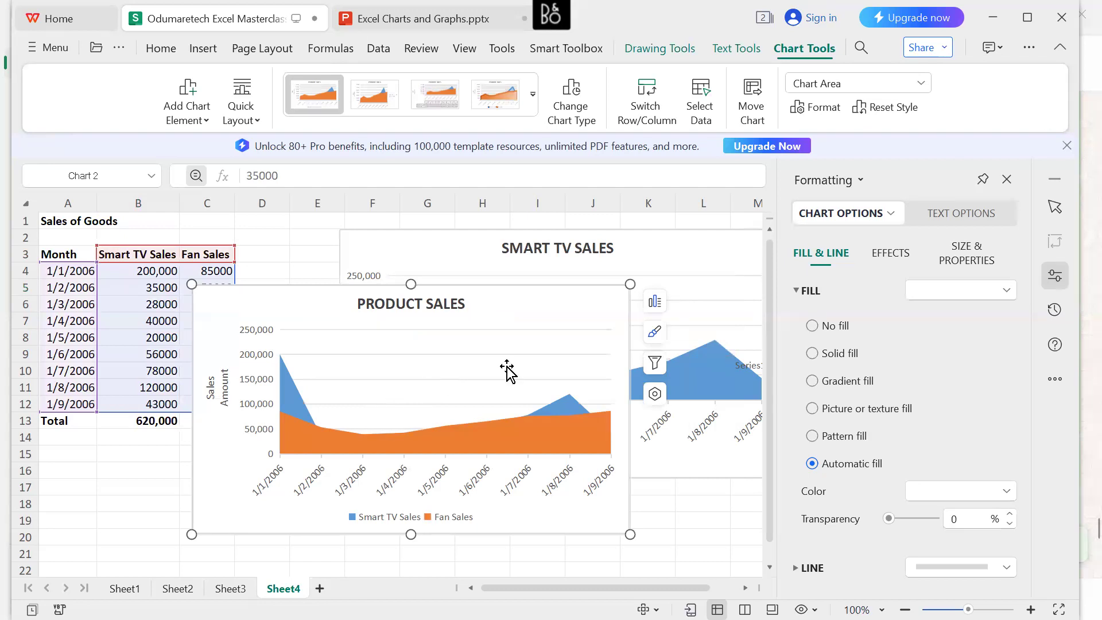
left_click(700, 280)
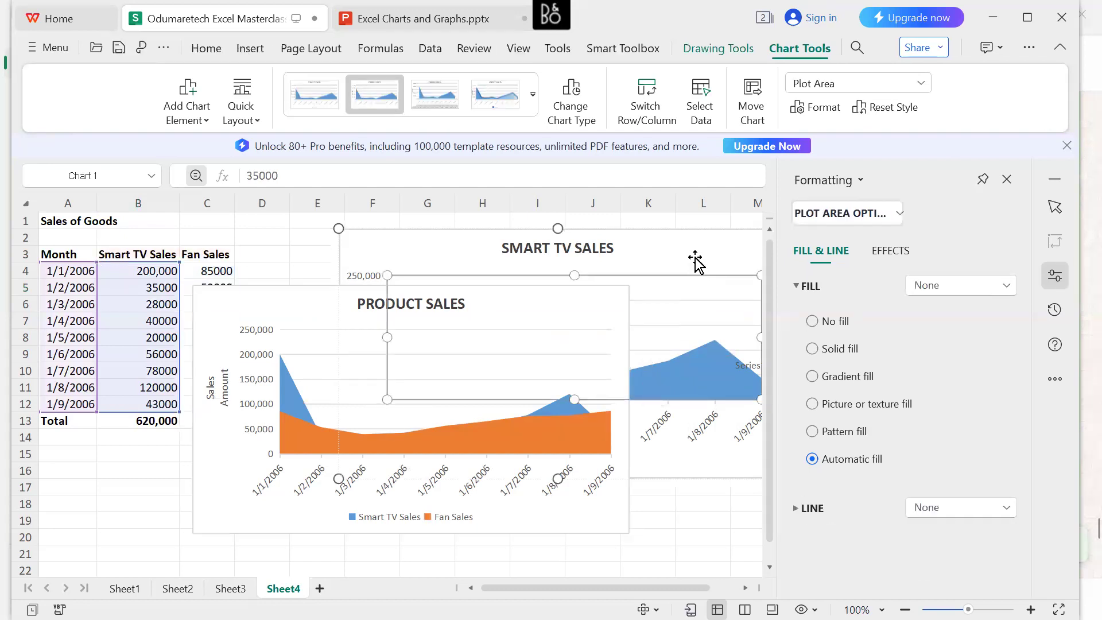
left_click(694, 263)
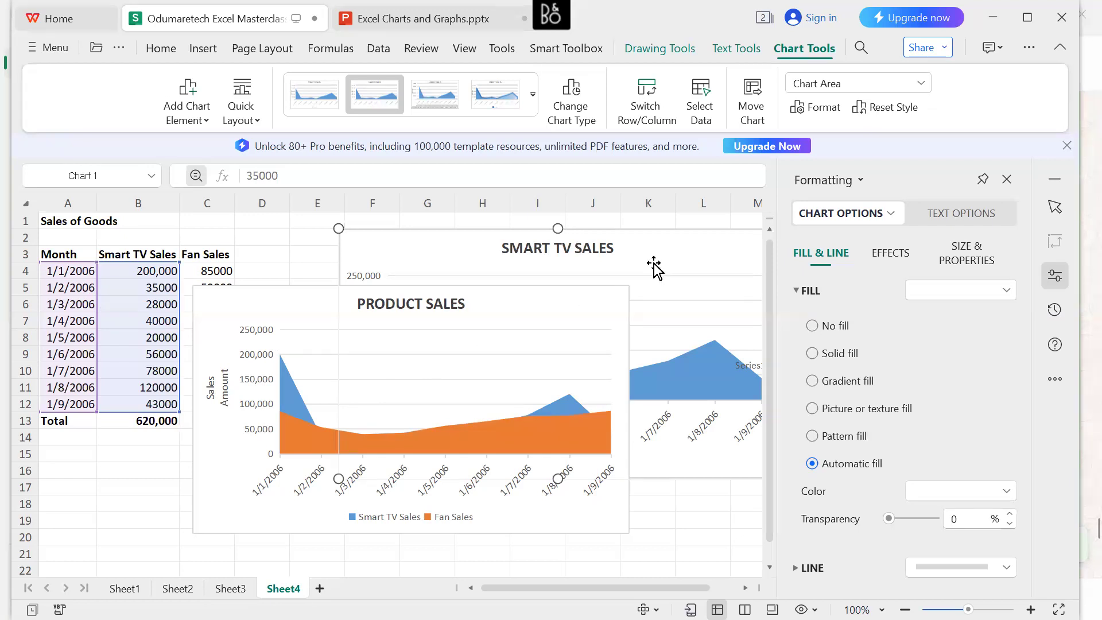
key("Delete")
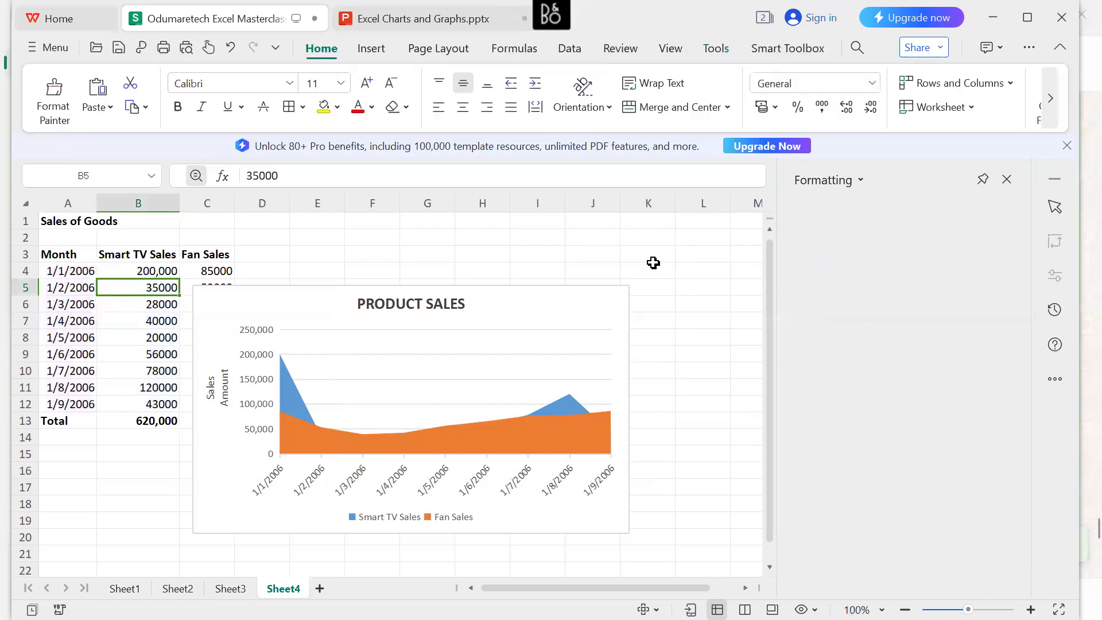
left_click(327, 304)
left_click_drag(328, 307, 380, 257)
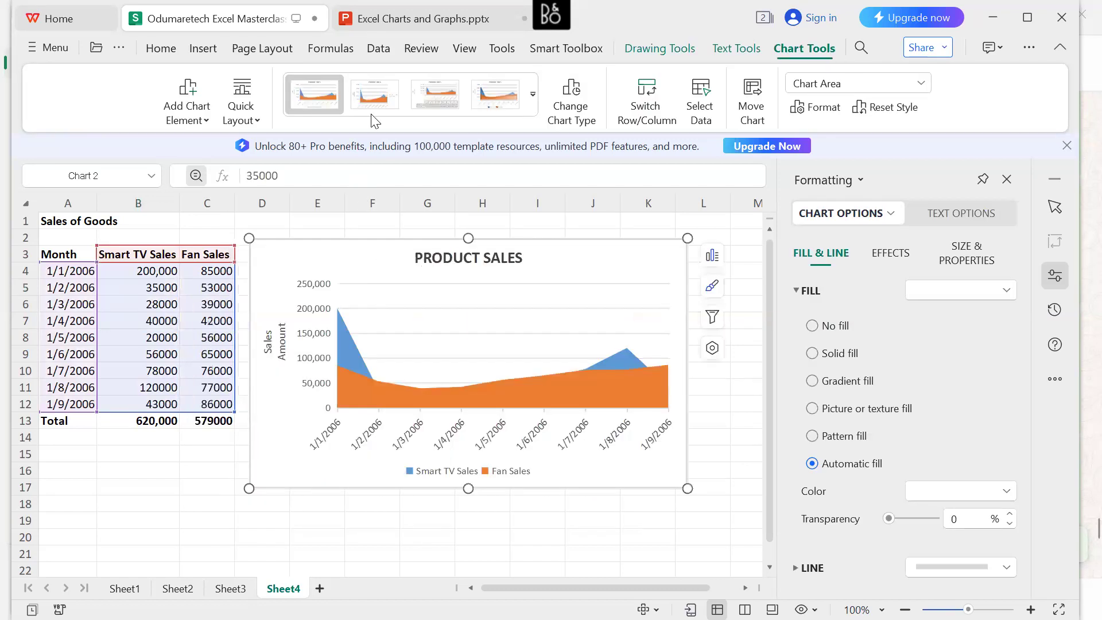
Switch to the Excel Charts and Graphs.pptx presentation, start the slide show from slide 6 and advance to the bar and column chart slide.
key("ctrl+Tab")
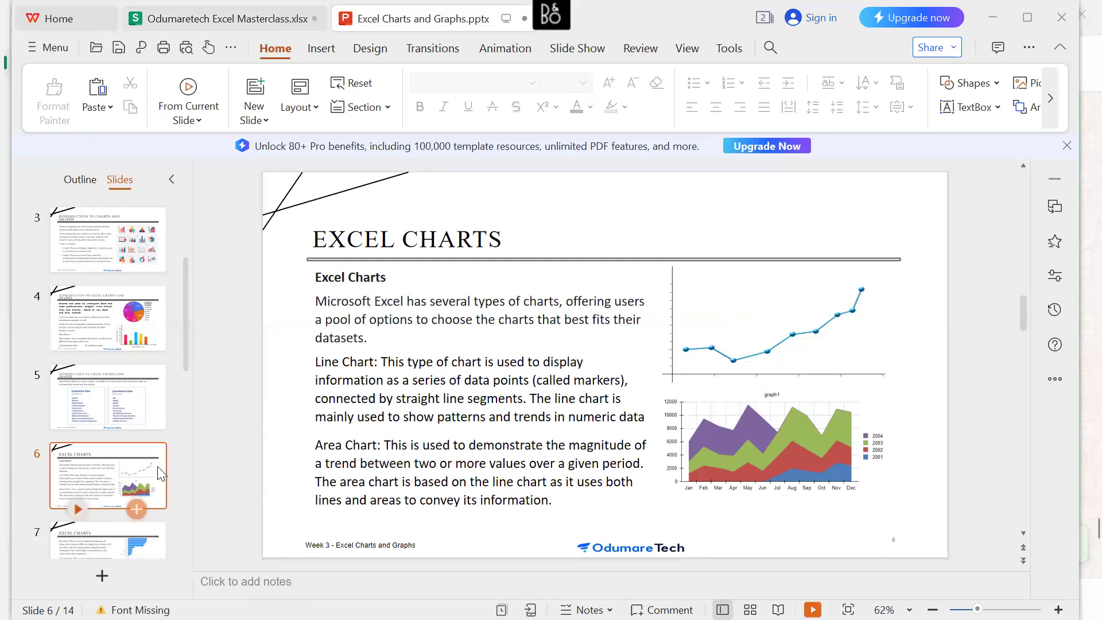
key("shift+F5")
left_click(435, 371)
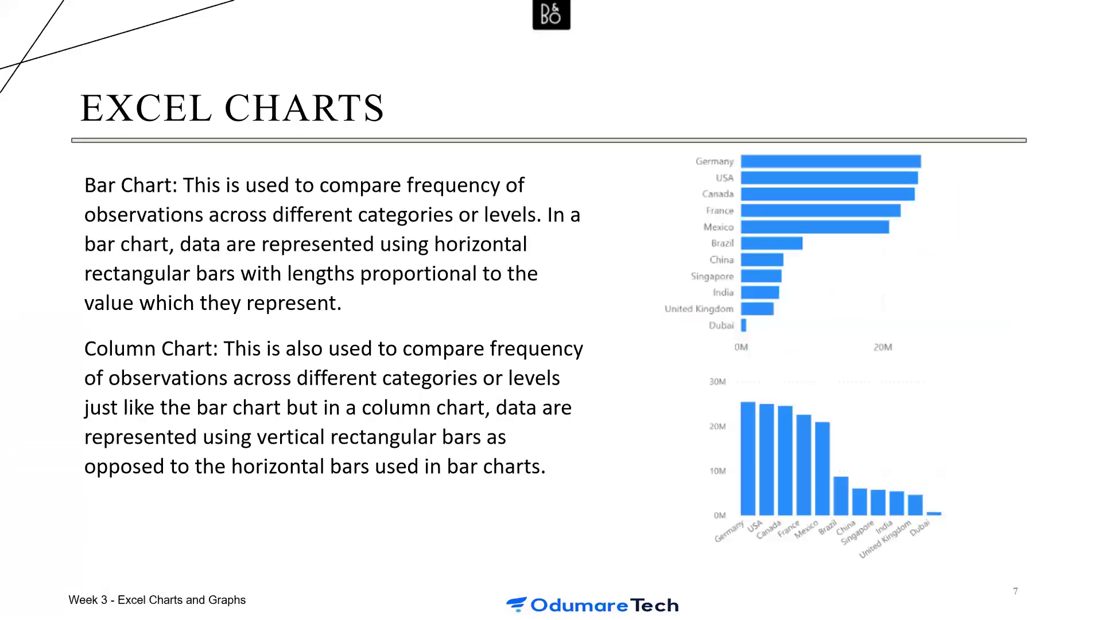
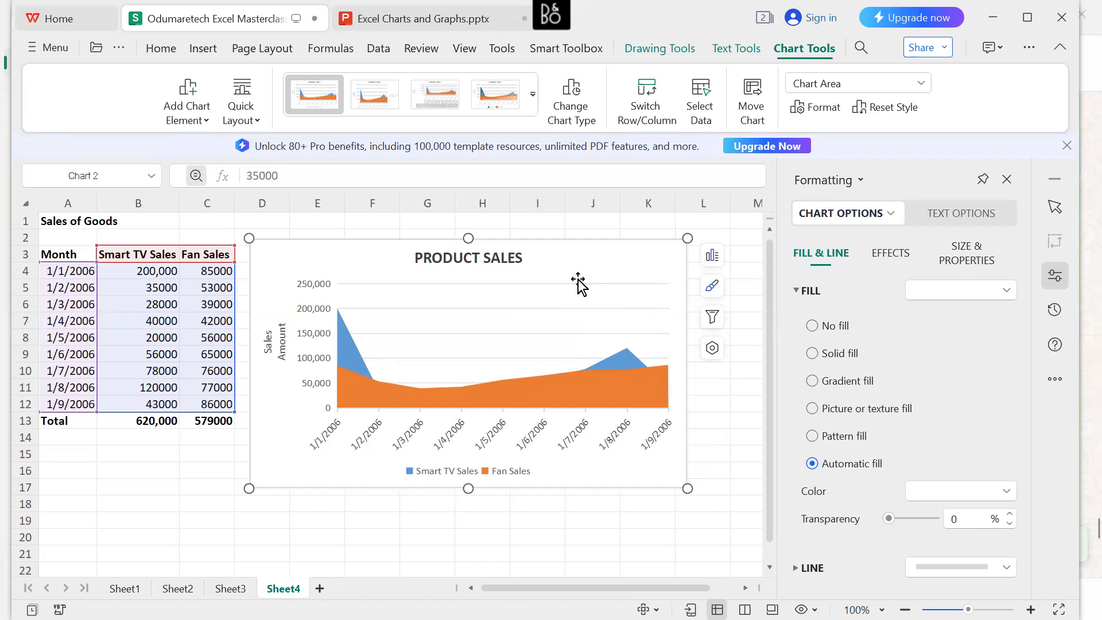
Change the PRODUCT SALES chart to a Clustered Bar chart in its plain style and remove its axis titles.
right_click(580, 268)
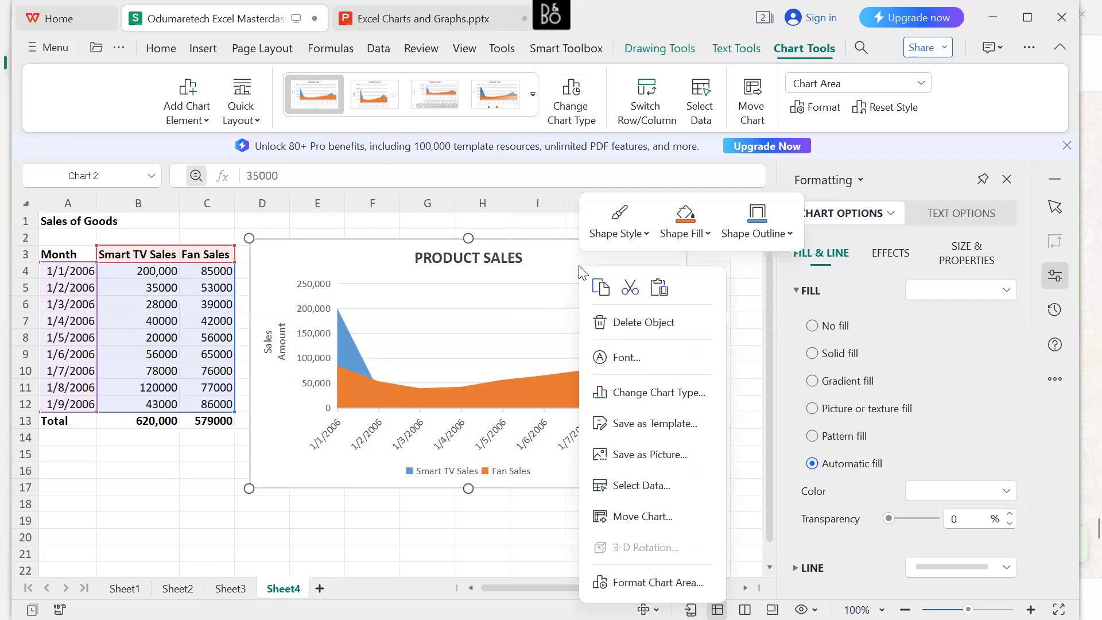
left_click(555, 270)
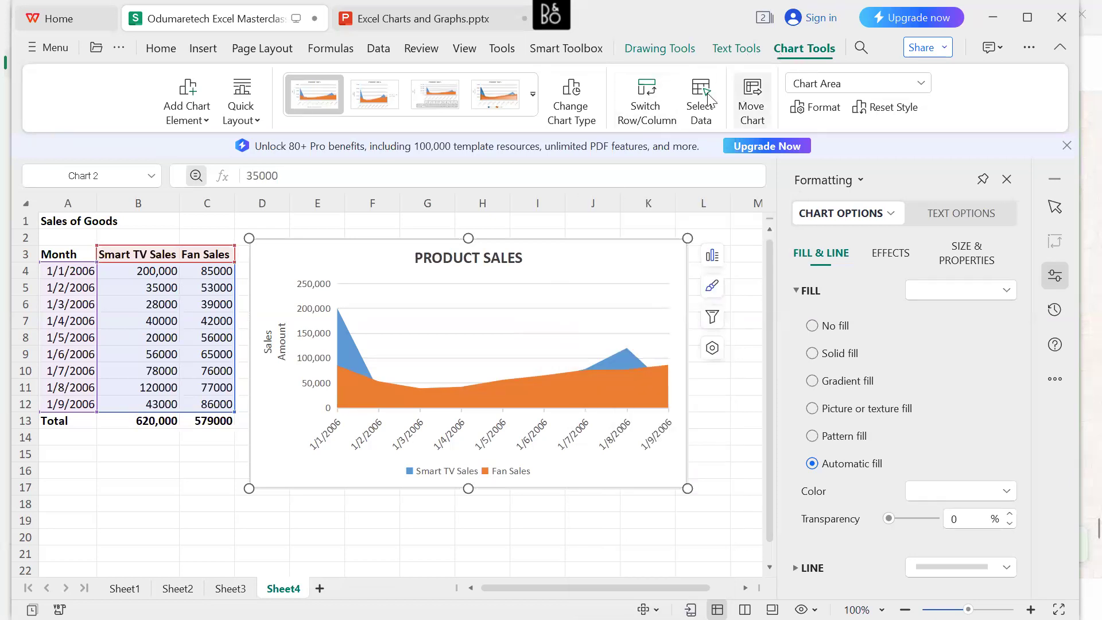
left_click(584, 100)
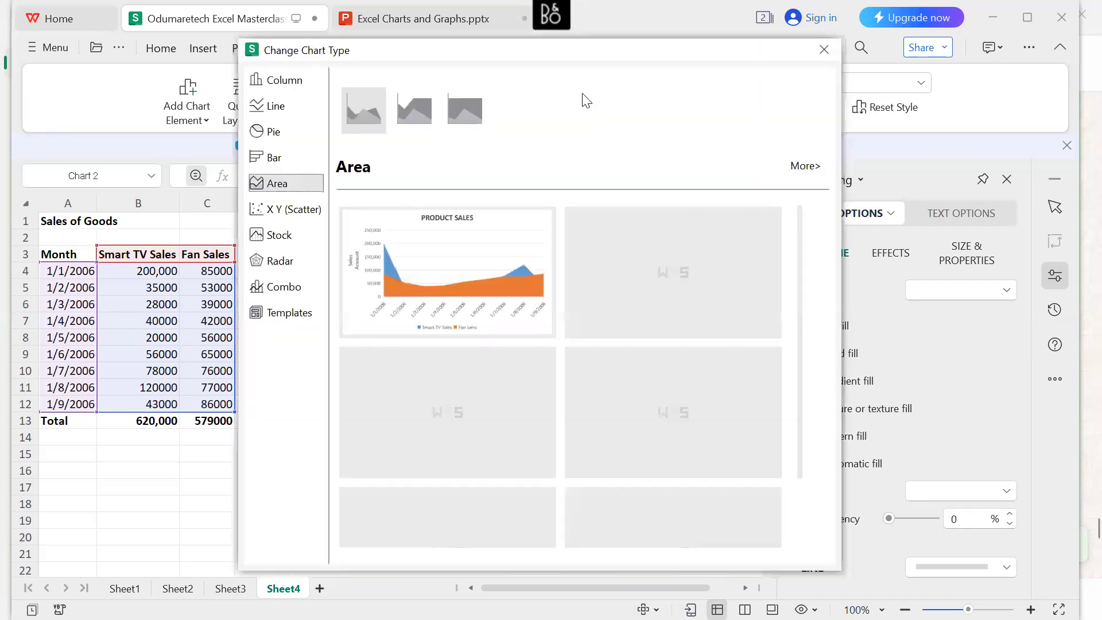
mouse_move(384, 272)
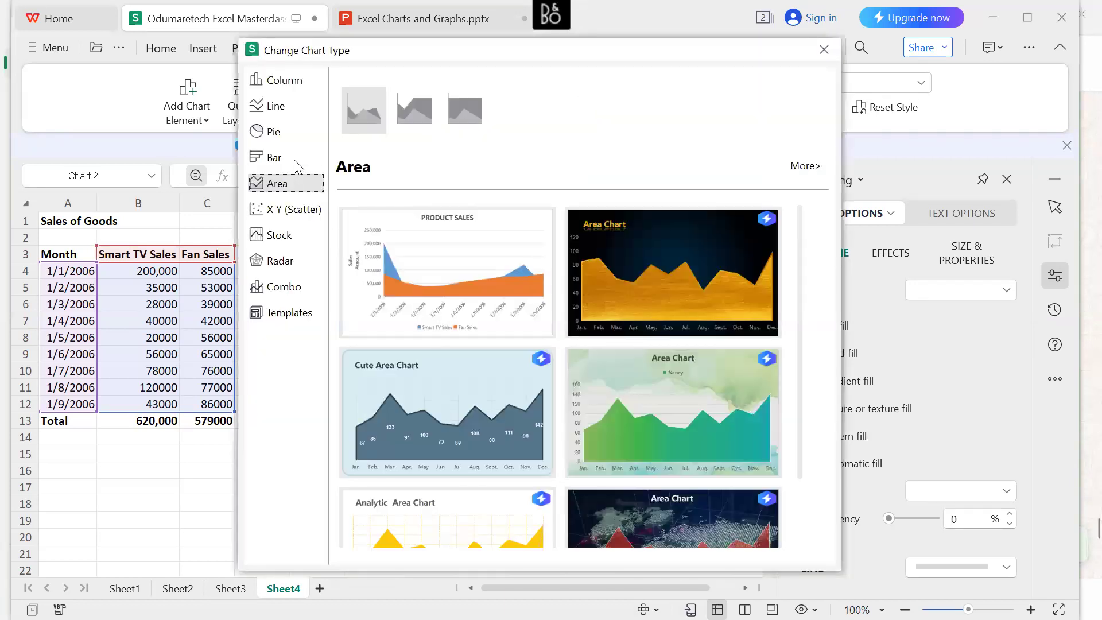
left_click(294, 160)
mouse_move(406, 253)
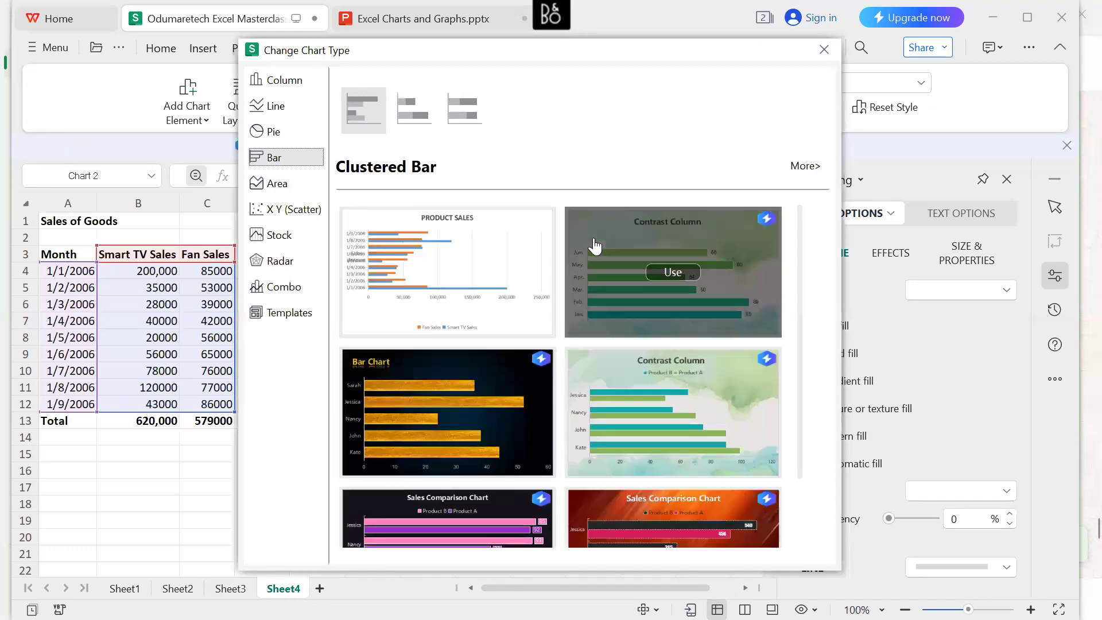
mouse_move(648, 308)
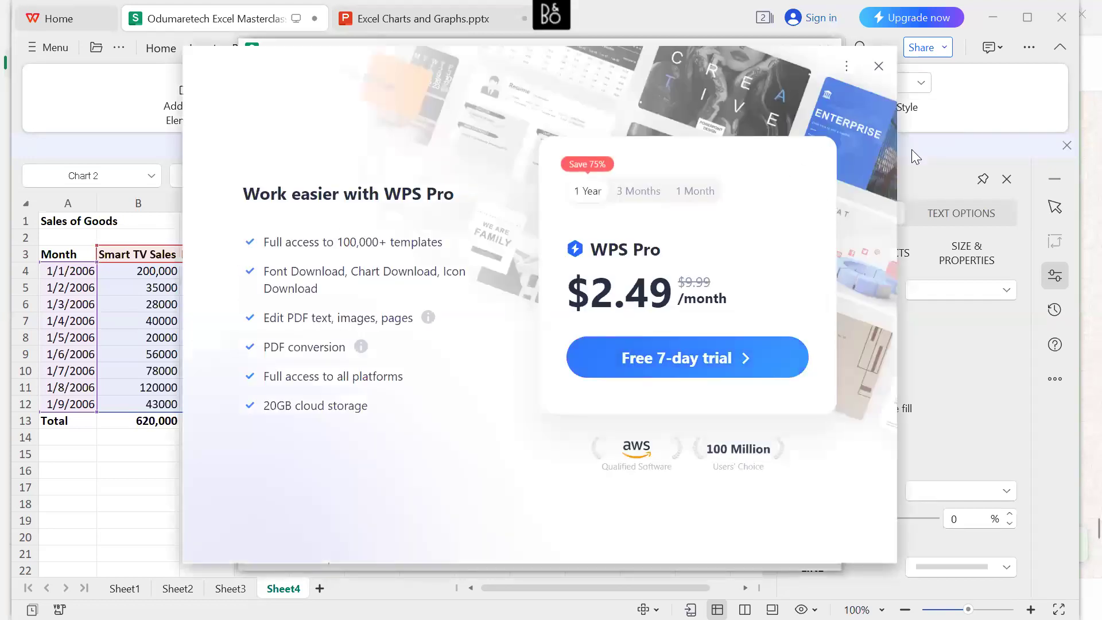
left_click(878, 70)
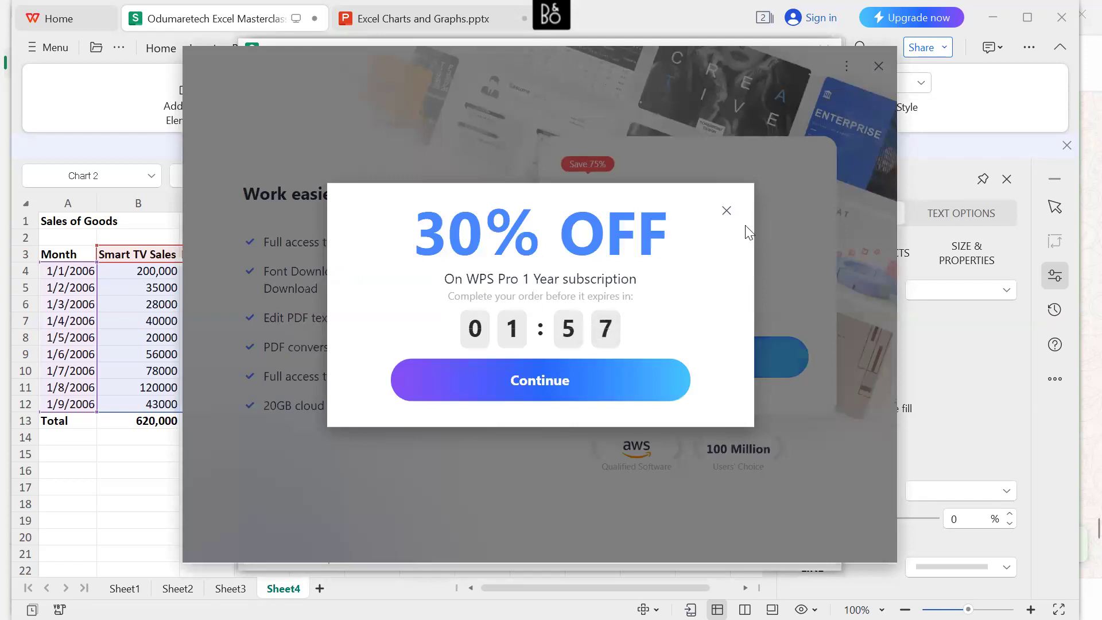
left_click(727, 213)
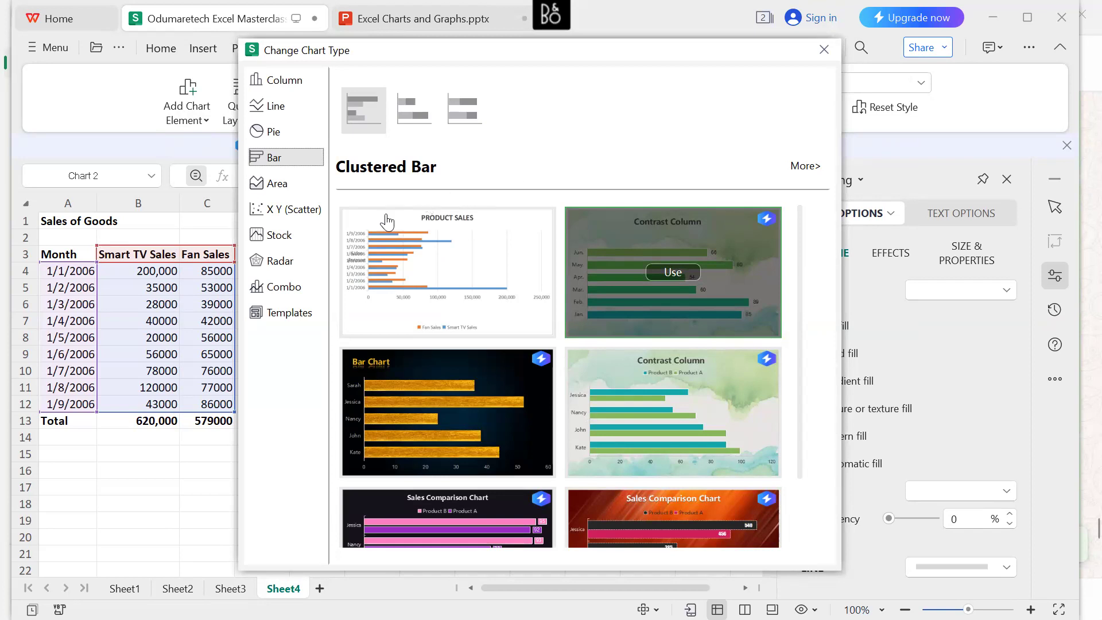
mouse_move(386, 236)
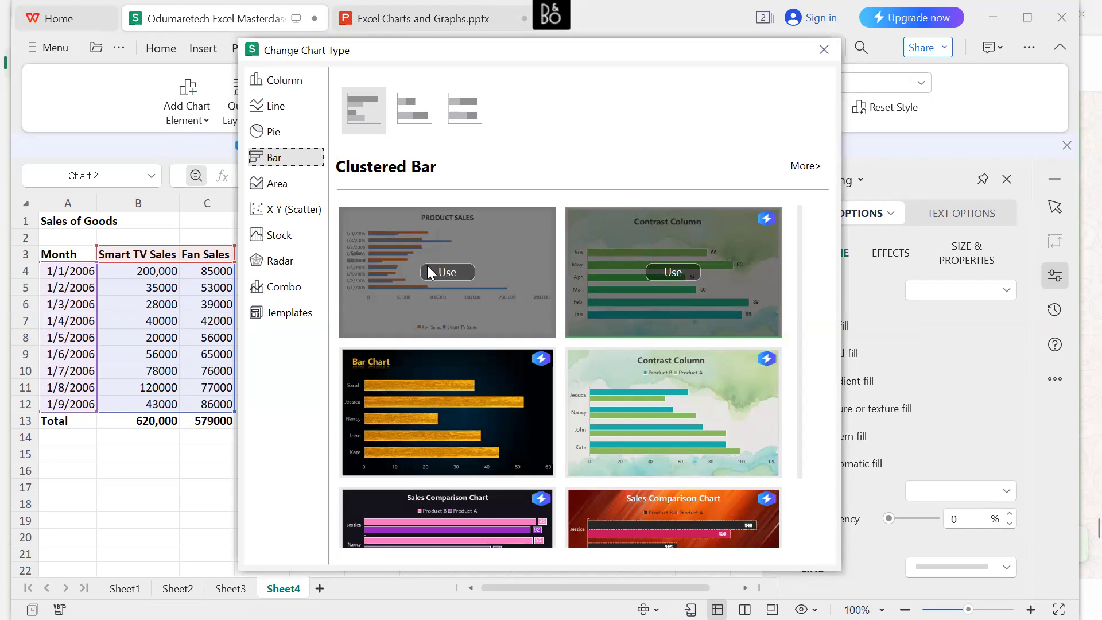
left_click(447, 272)
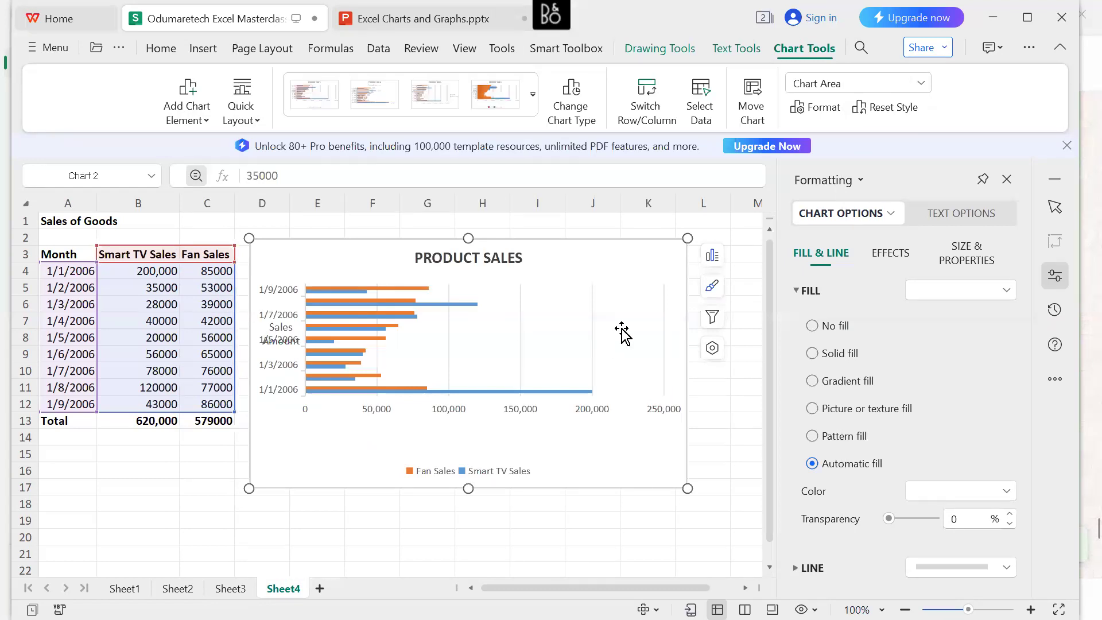
left_click(712, 255)
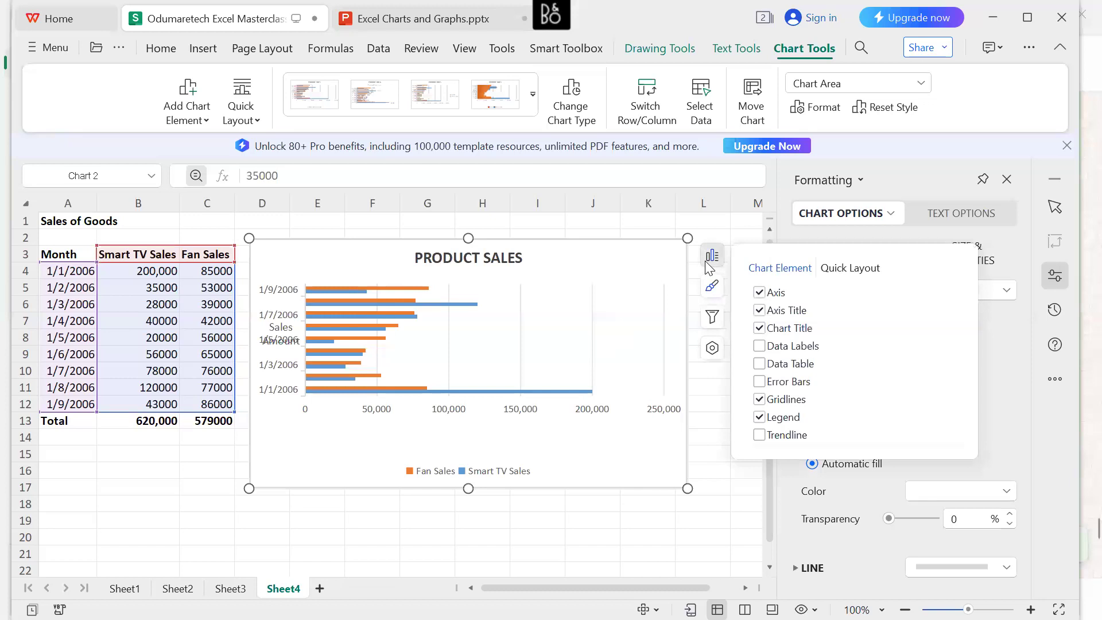
left_click(759, 311)
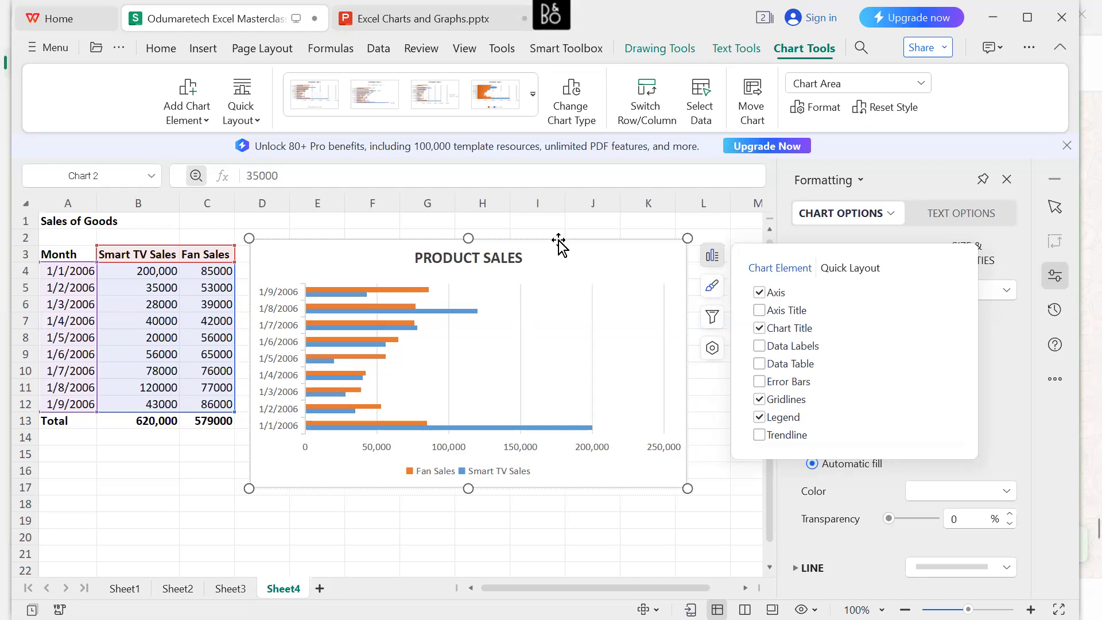
Compare the Clustered Bar, Stacked Bar and 100% Stacked Bar previews of the PRODUCT SALES chart without applying a different type.
left_click(580, 91)
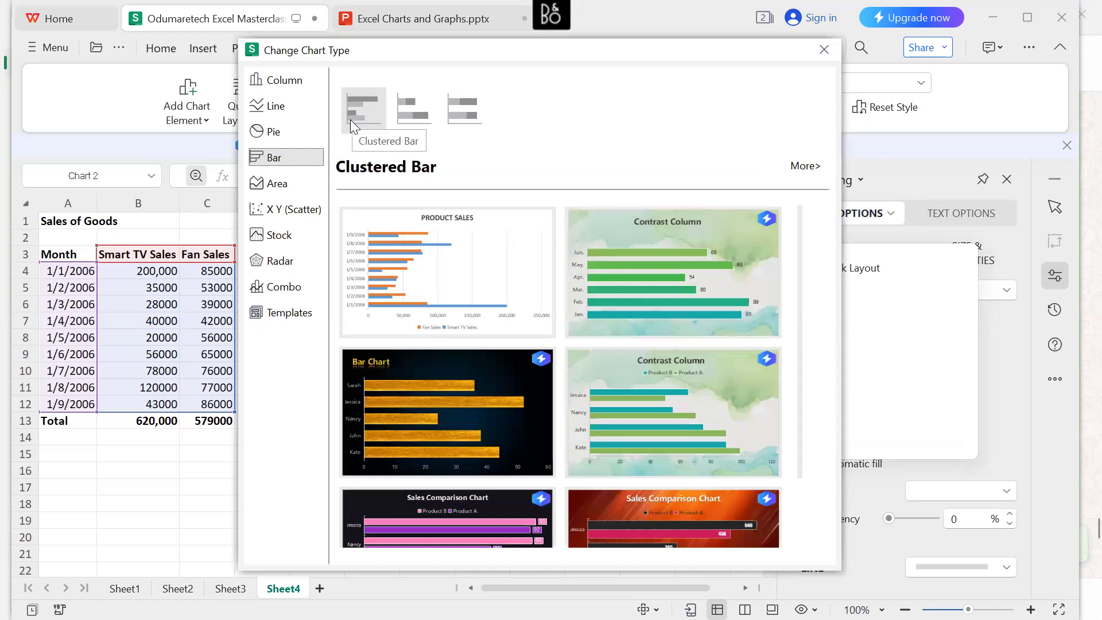
left_click(352, 112)
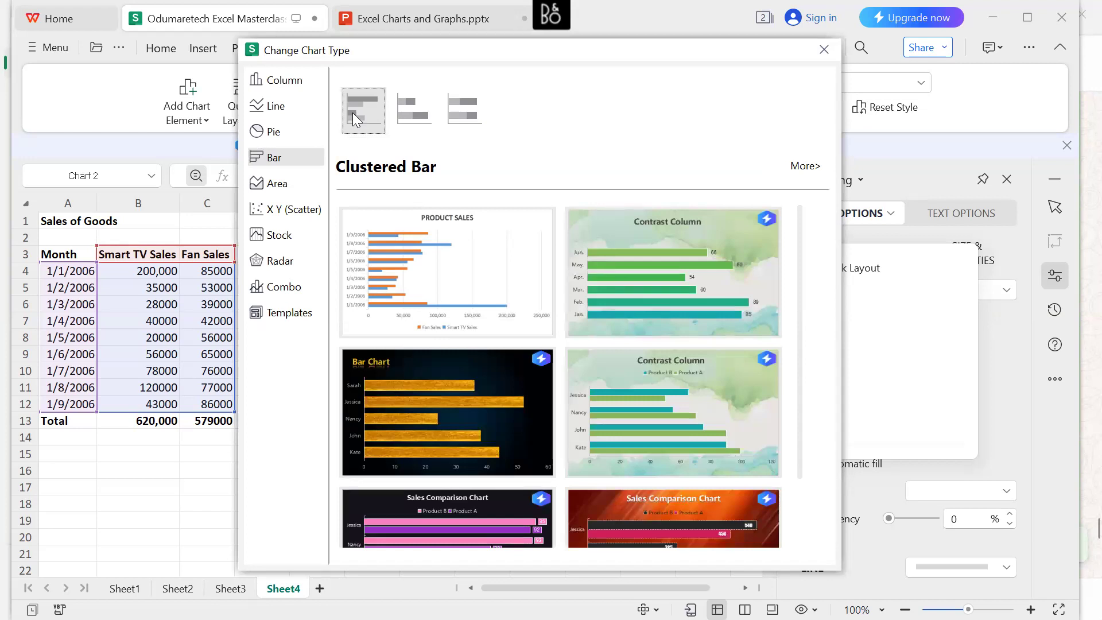
left_click(411, 109)
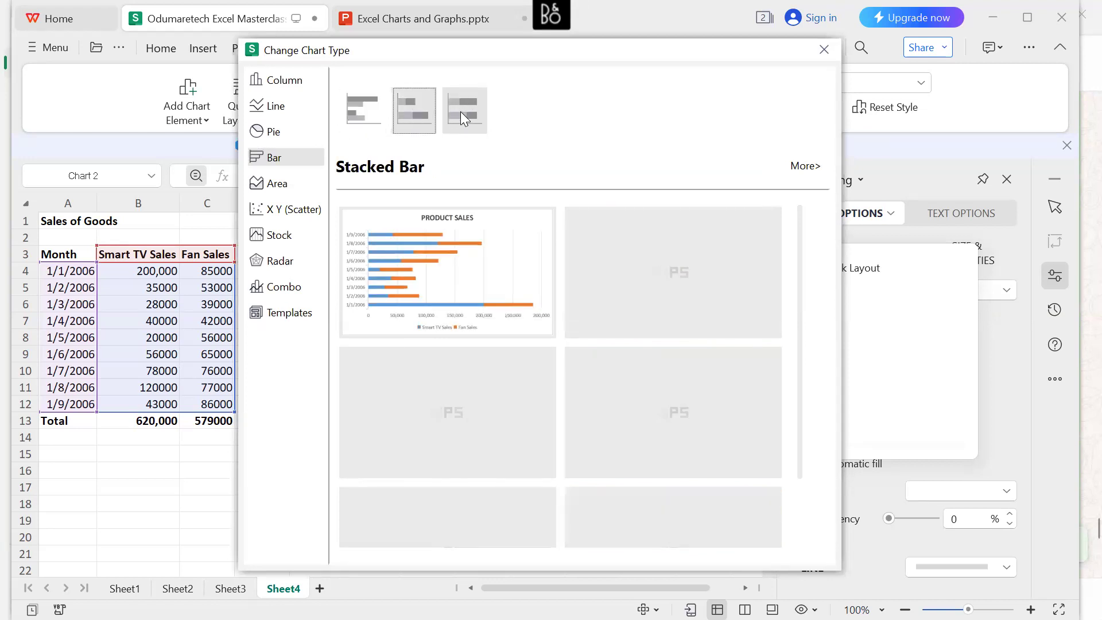
left_click(466, 115)
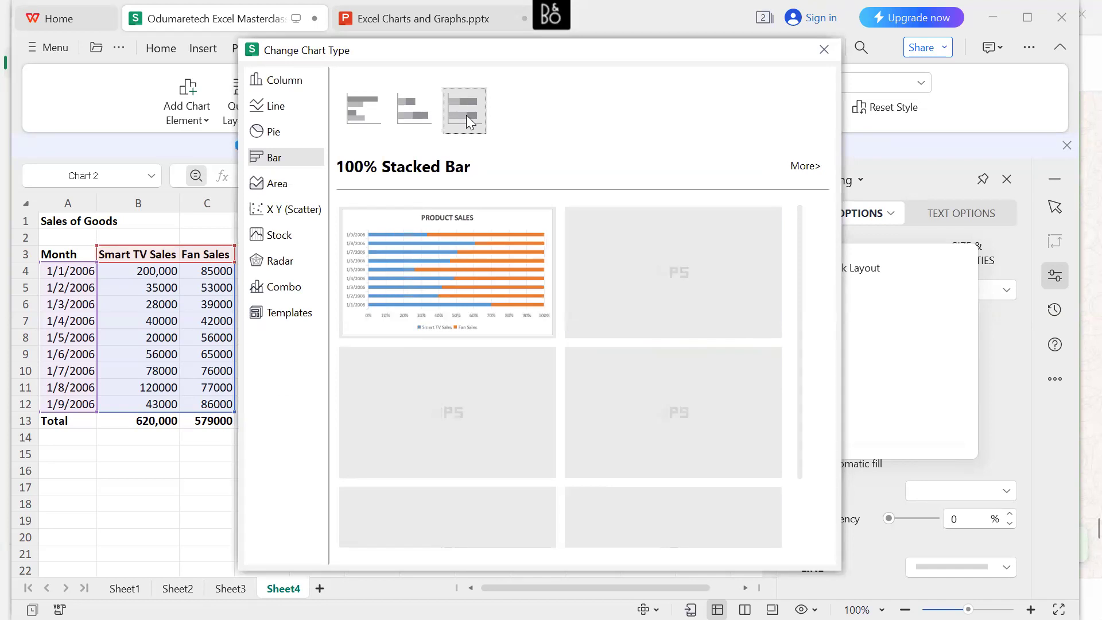
left_click(362, 114)
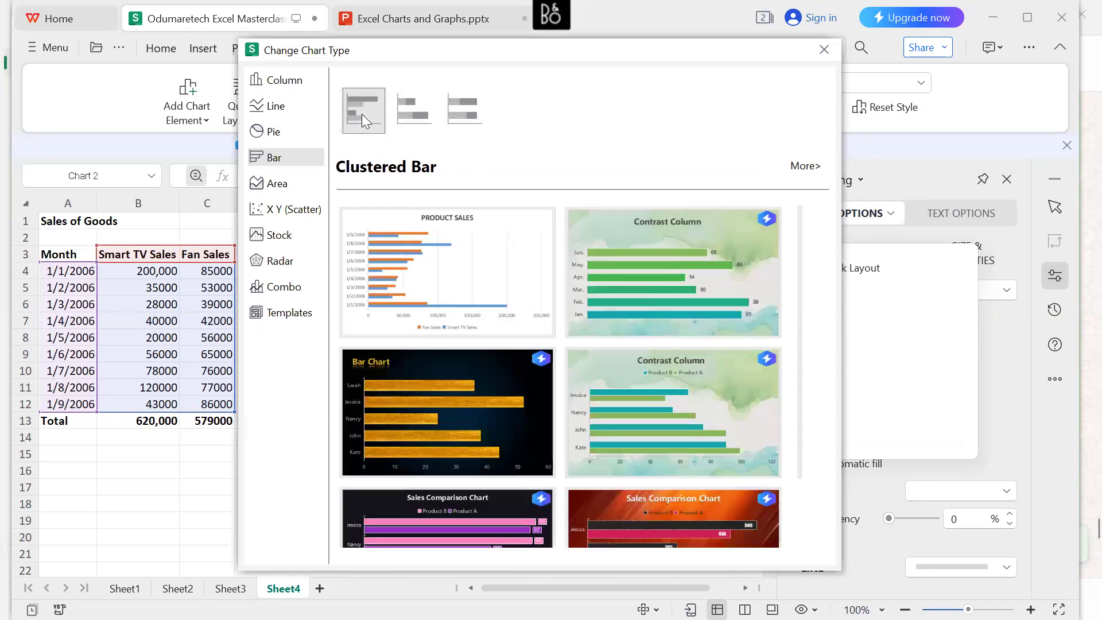
left_click(823, 49)
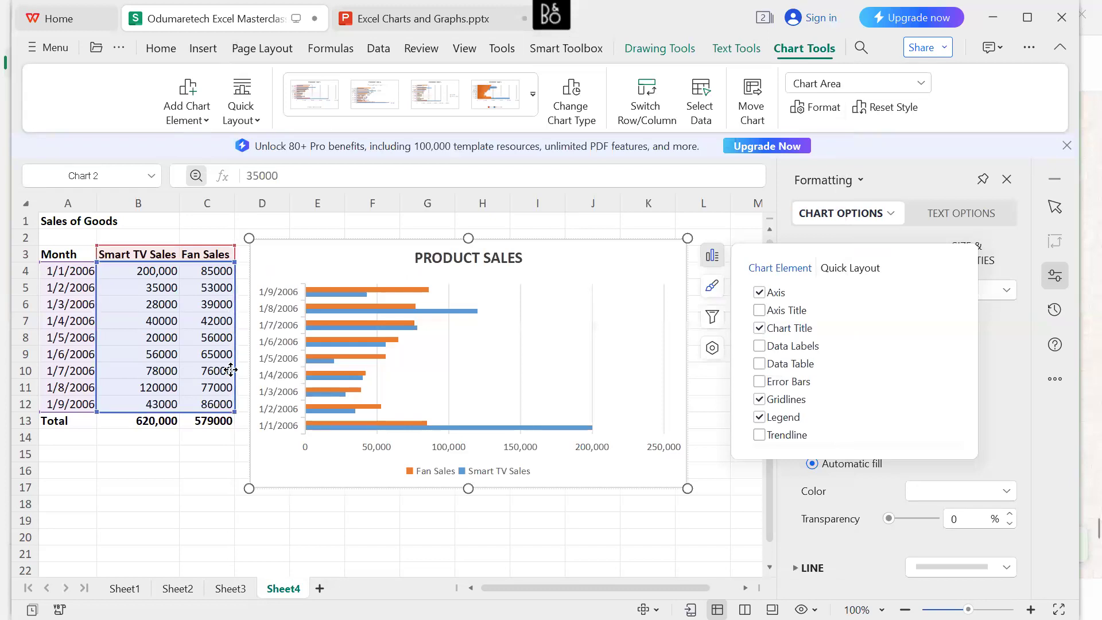
Reduce the PRODUCT SALES chart's data range to the Smart TV Sales values in B4:B12, leaving out Fan Sales.
left_click_drag(235, 412, 163, 404)
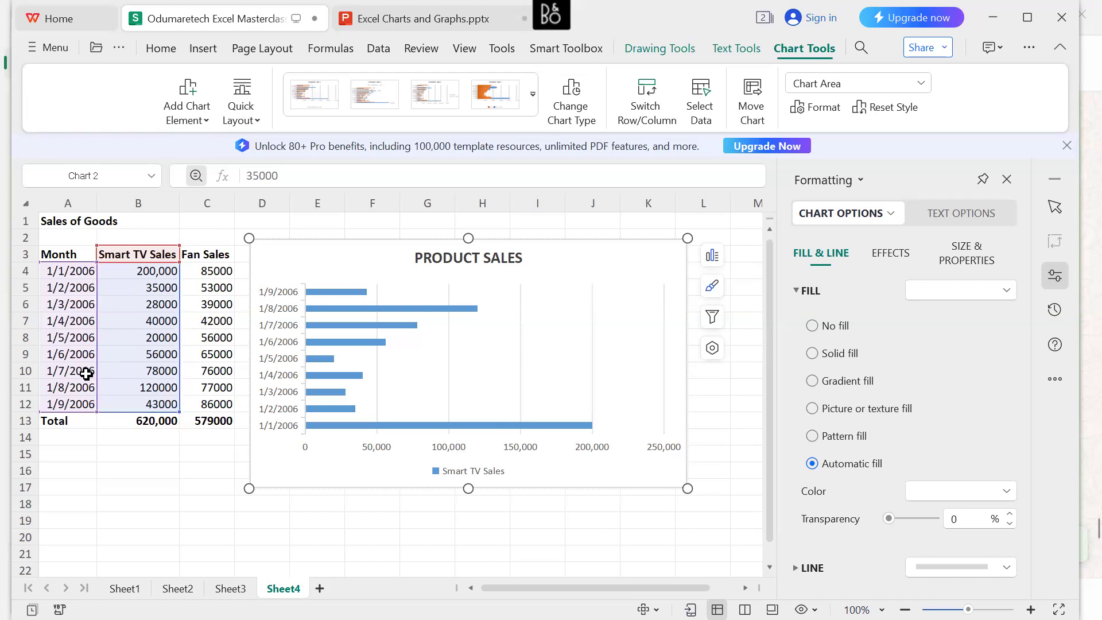
List the countries Nigeria, Bulgaria, Somalia and Canada in cells A16 to A19 below the sales table.
left_click(78, 470)
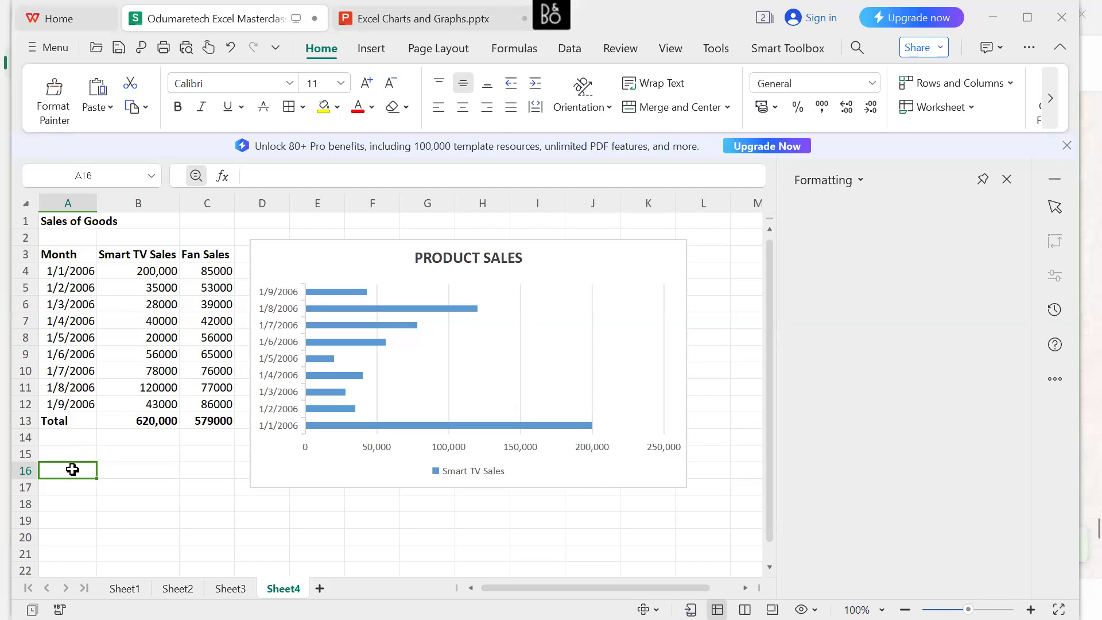
type("Nigeria")
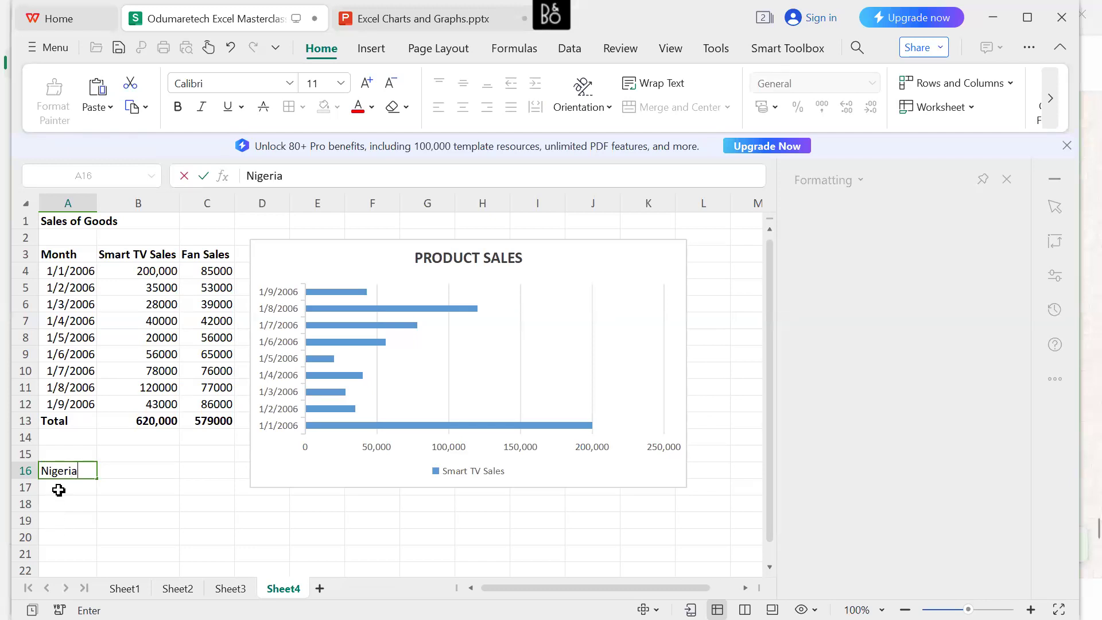
key("Return")
type("Bul")
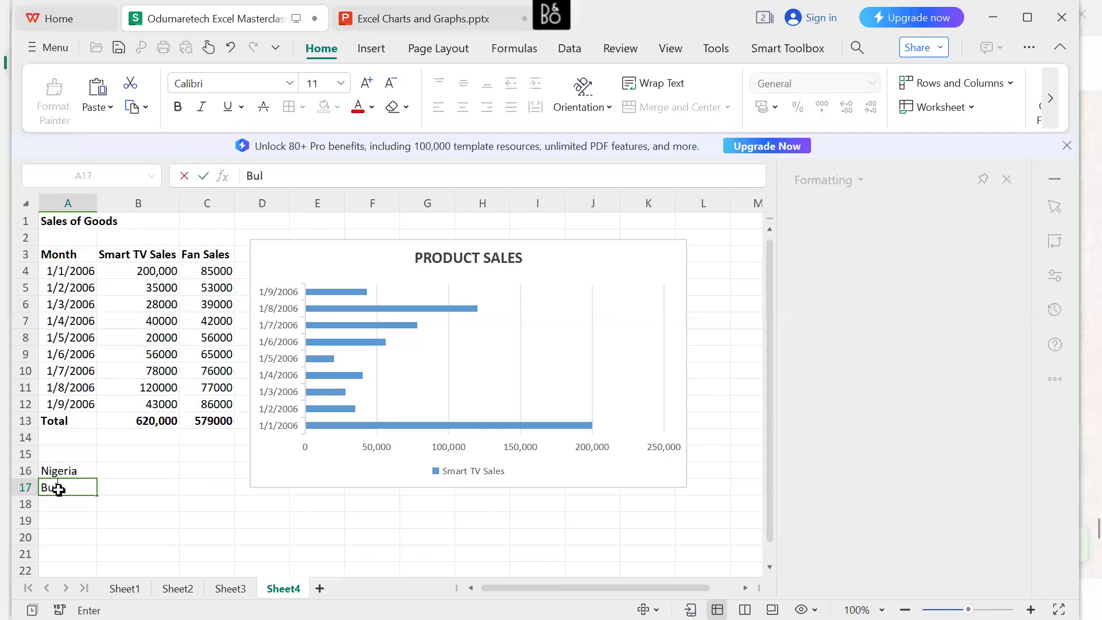
type("garia")
key("Return")
type("S")
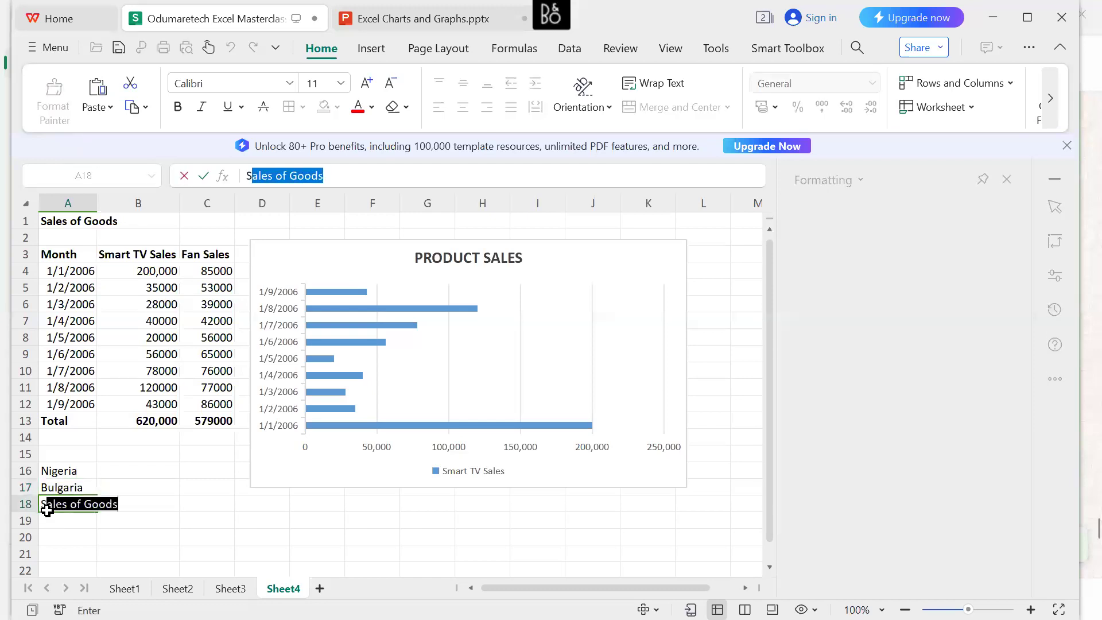
type("omalia")
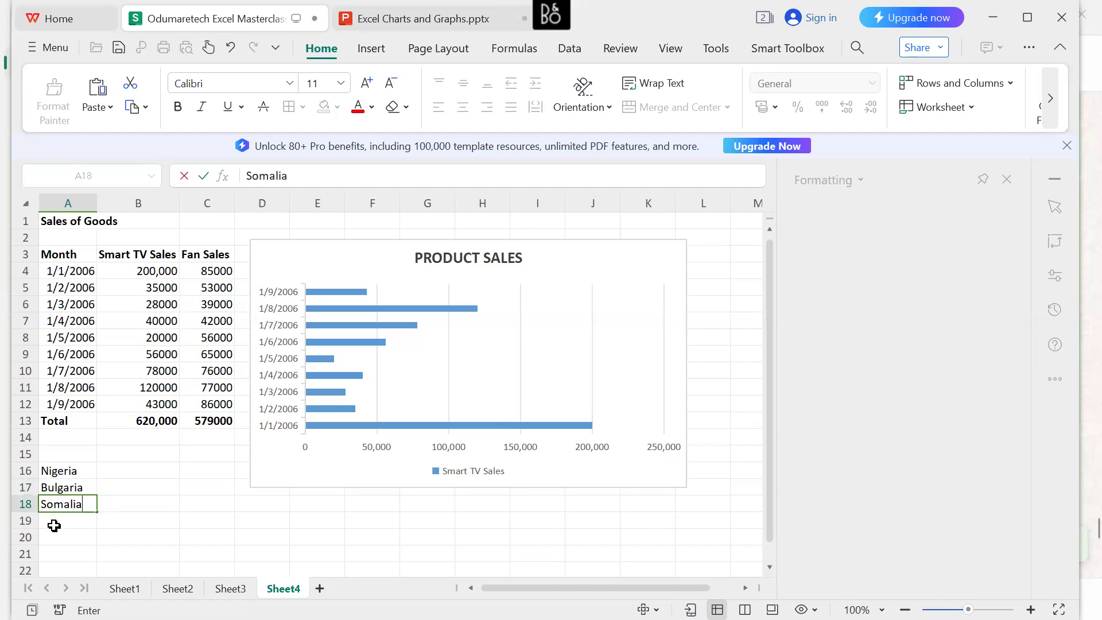
key("Return")
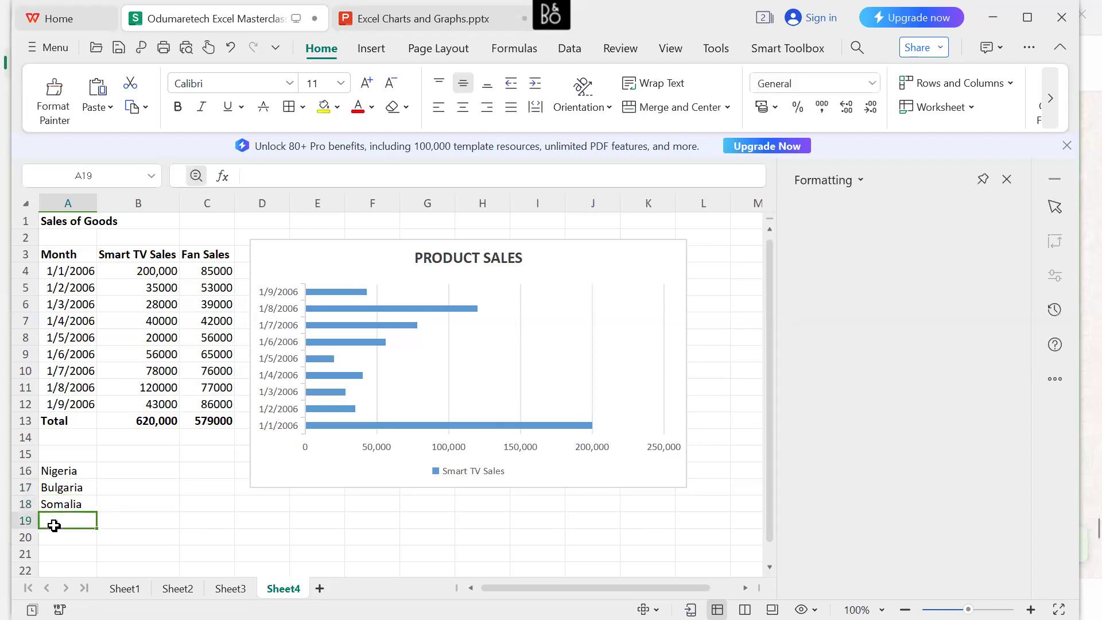
type("Canada")
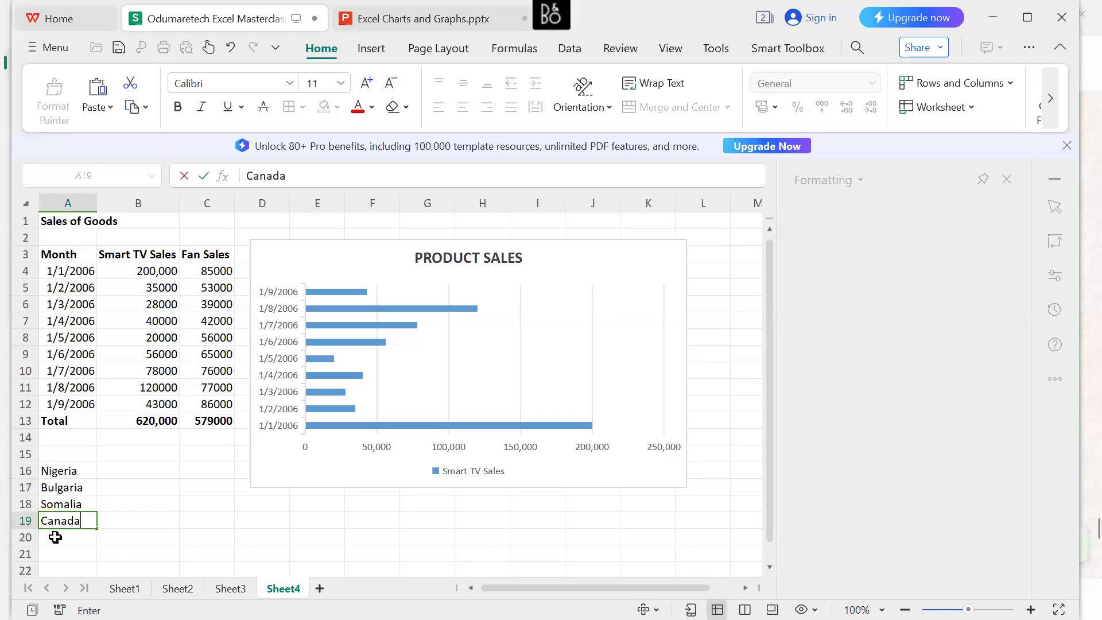
key("Return")
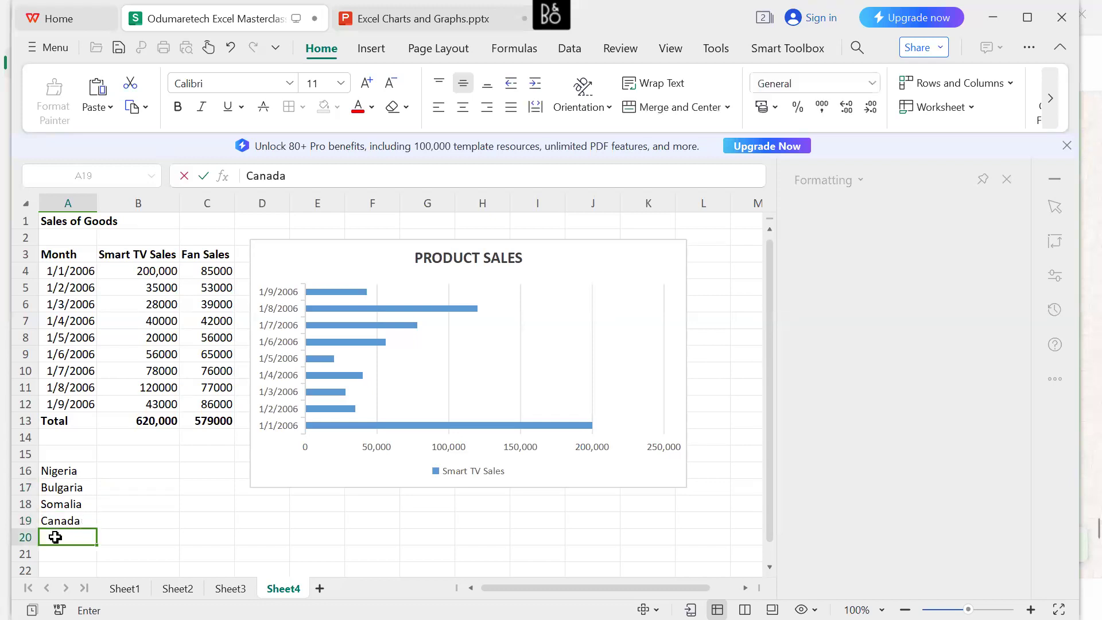
Add China, Germany and Sierra Leone in cells A20 to A22, and widen column A to fit the longest country name.
type("China")
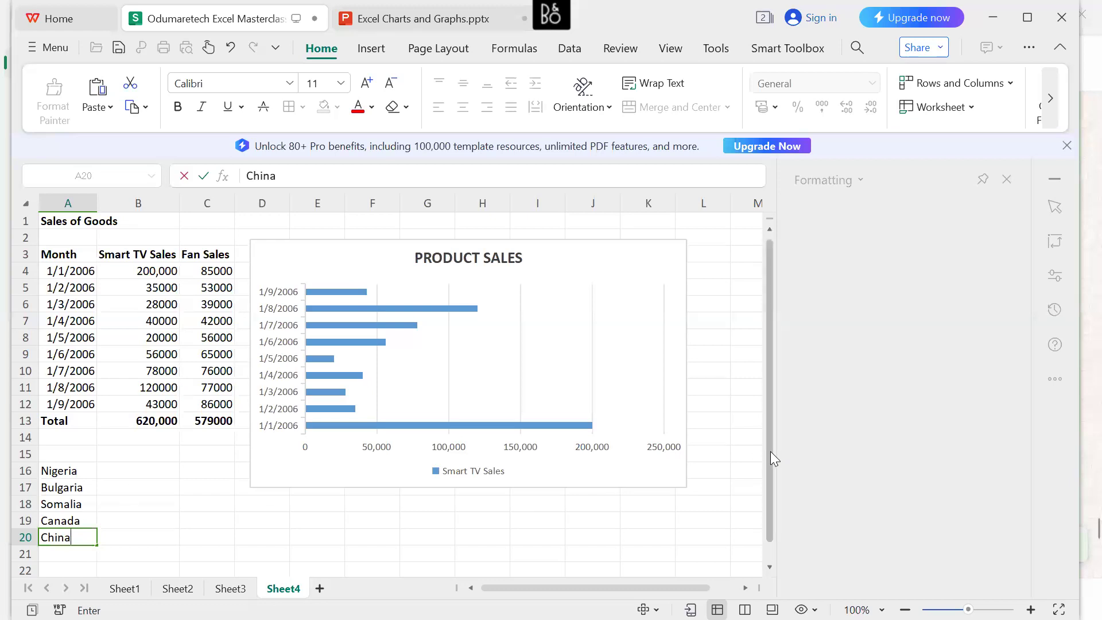
left_click_drag(770, 452, 771, 512)
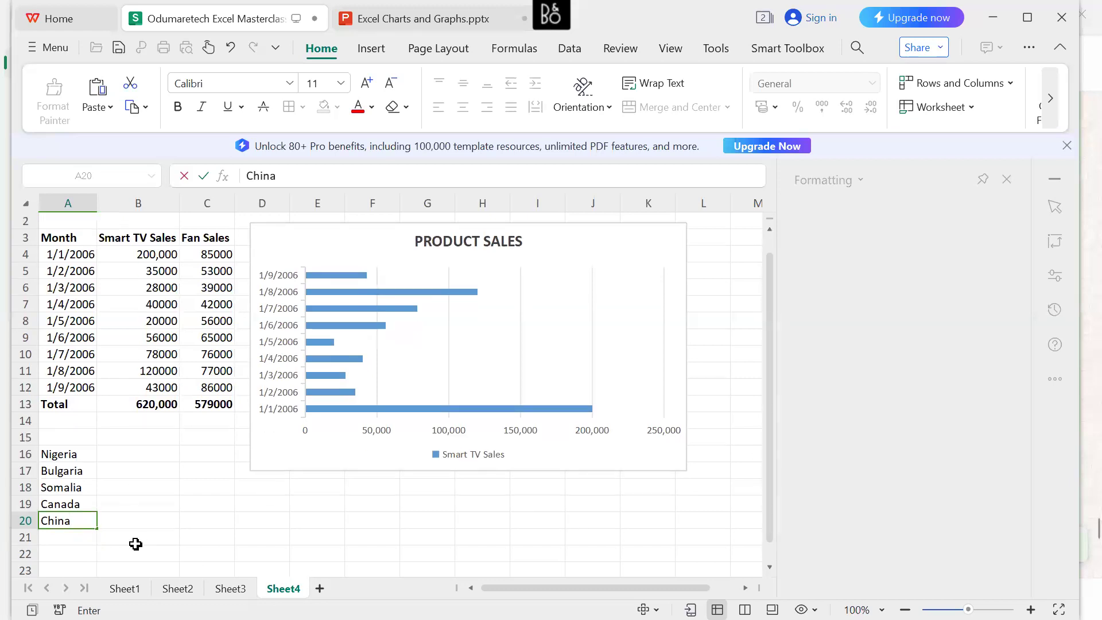
left_click(72, 542)
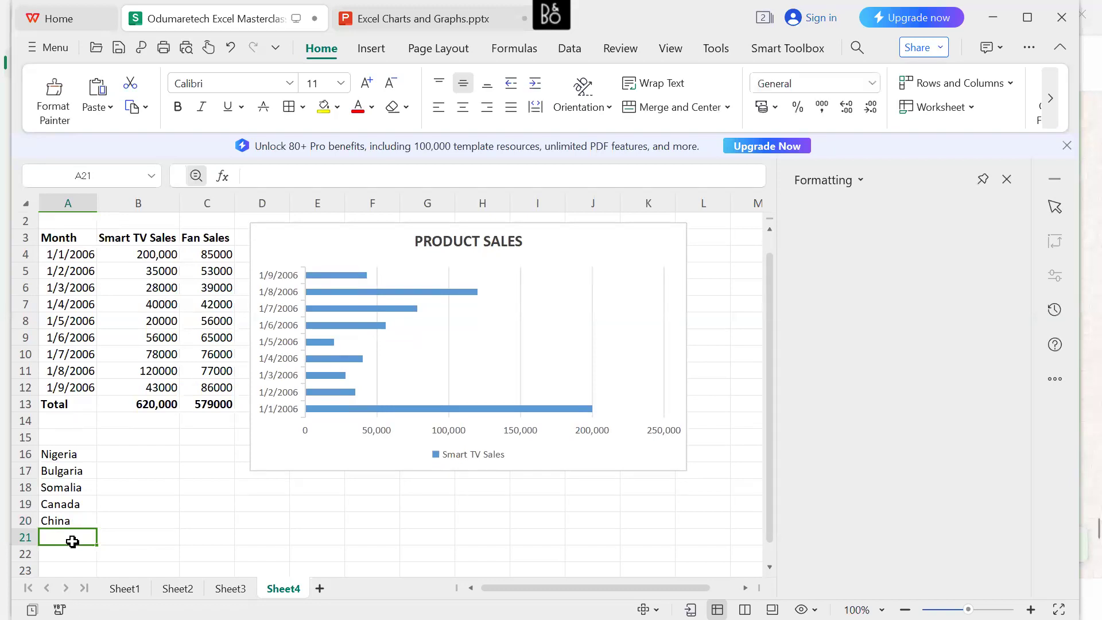
type("Germany")
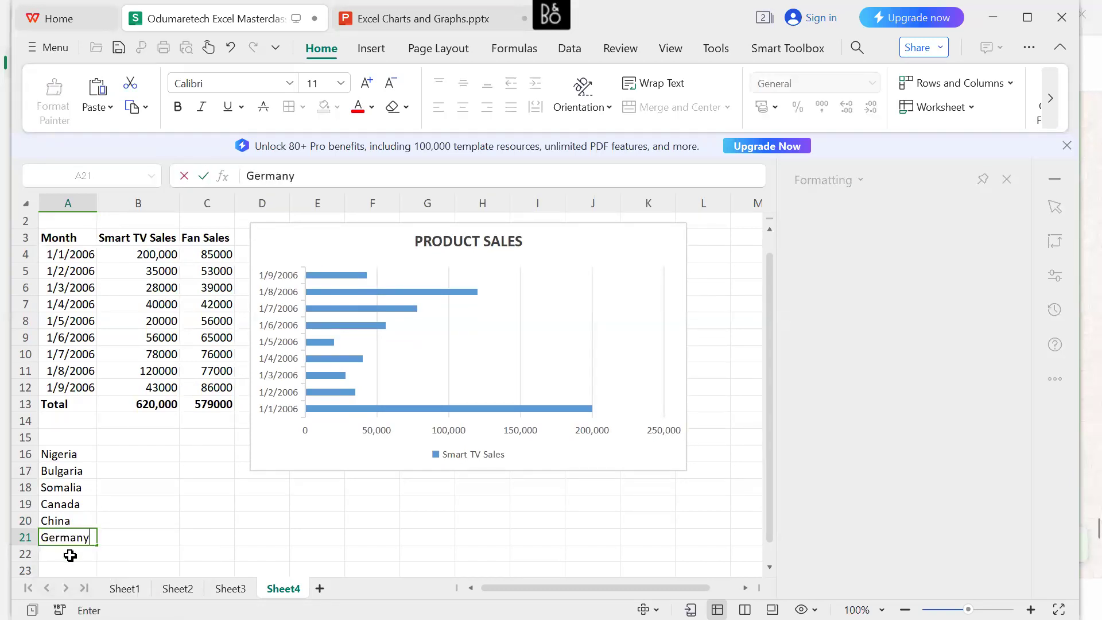
left_click(70, 555)
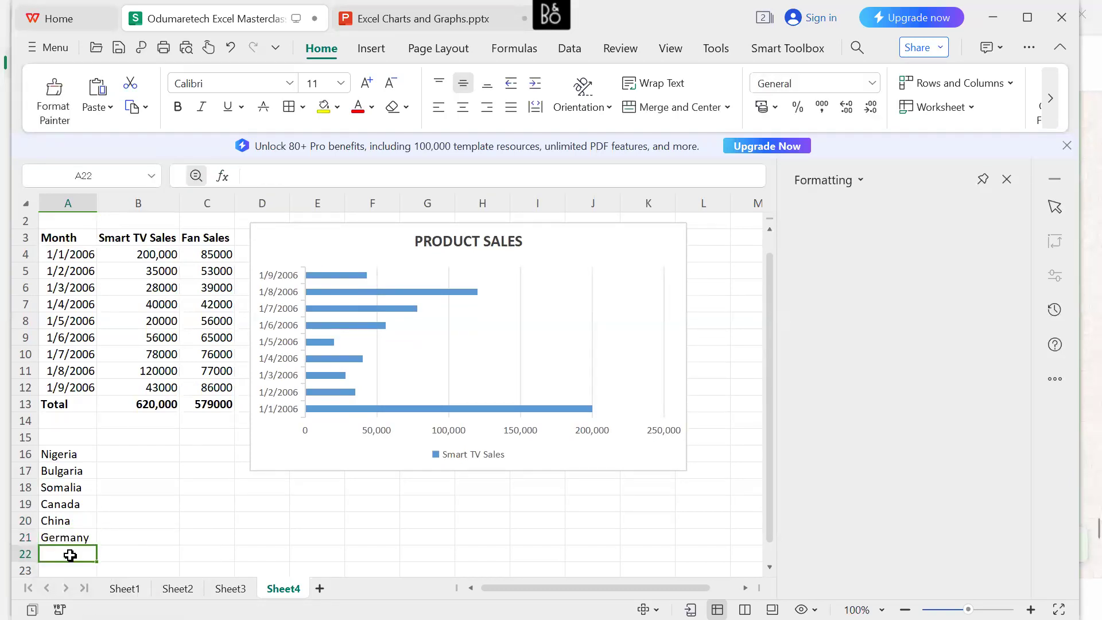
type("Sierra")
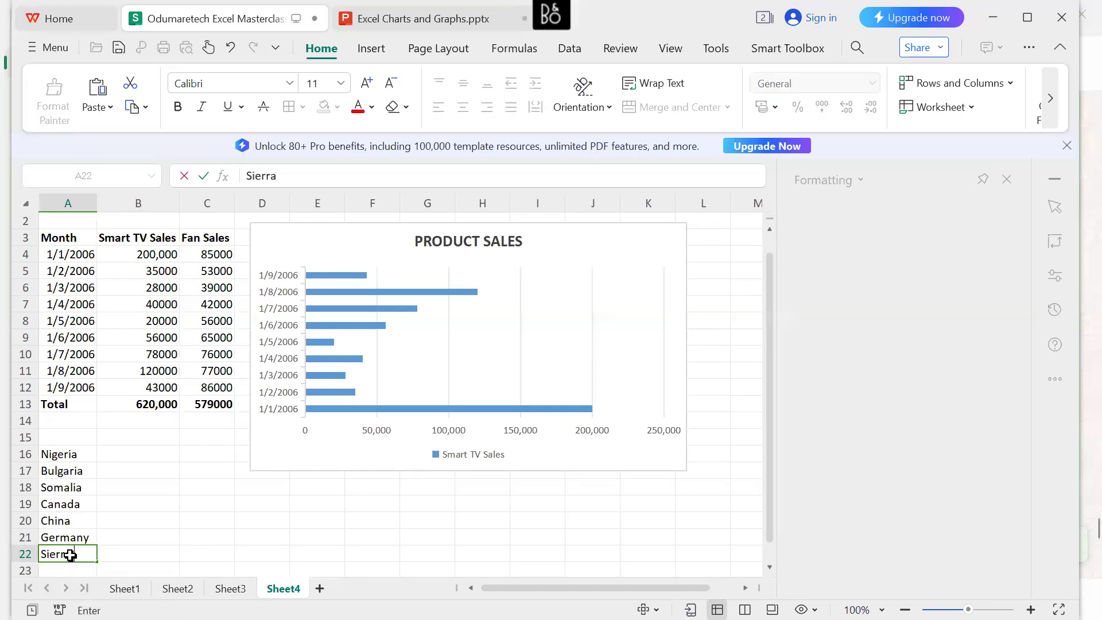
type(" Leone")
key("Return")
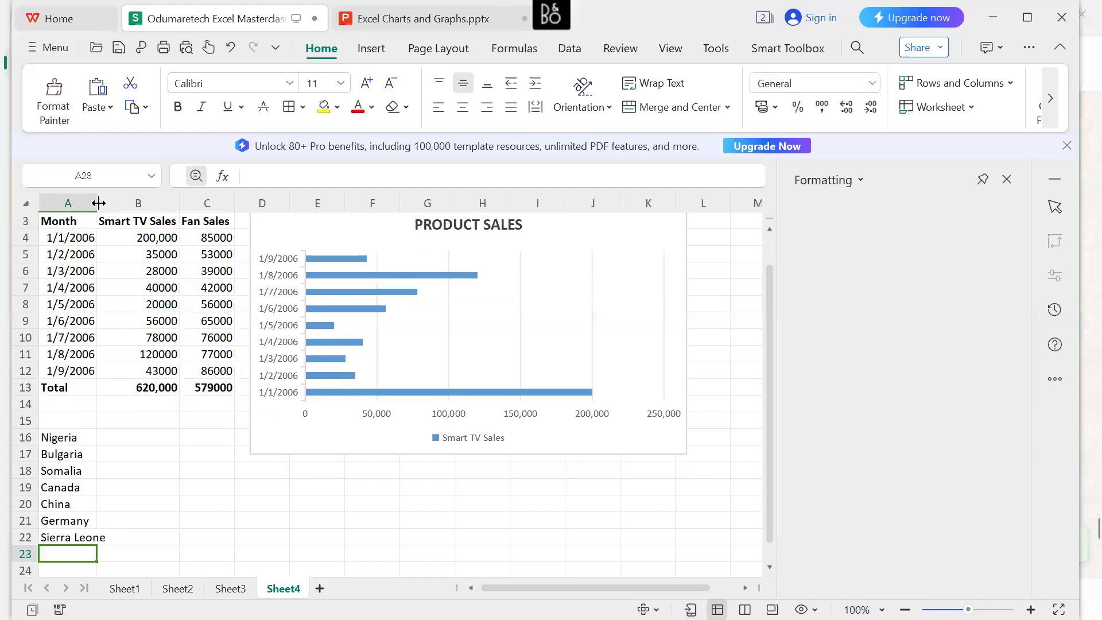
left_click_drag(96, 204, 122, 206)
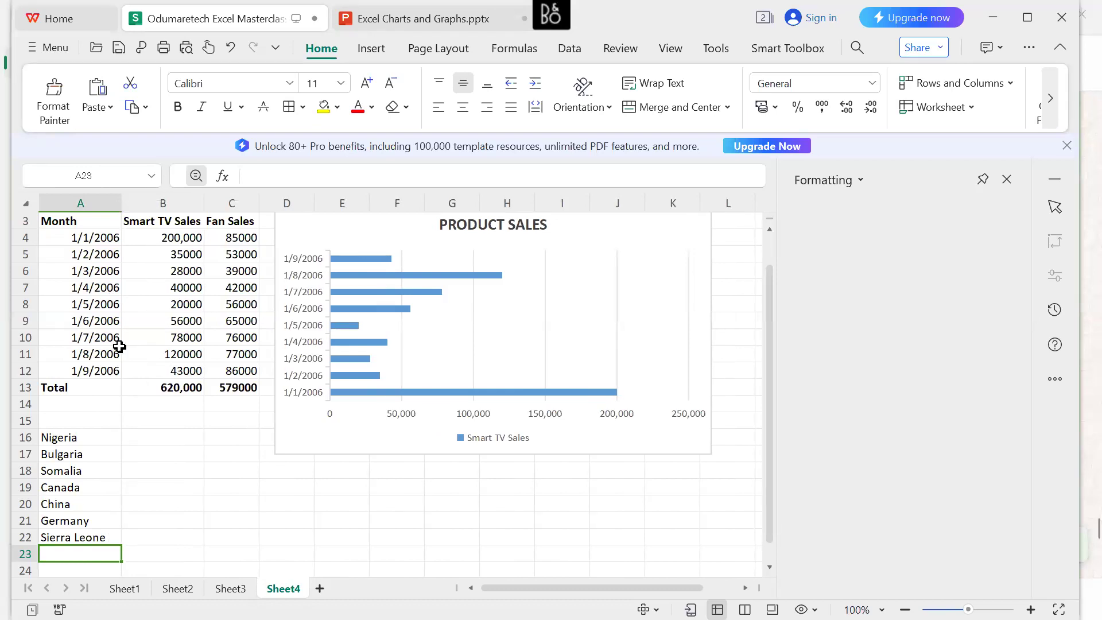
Enter 20,000,000 as Nigeria's figure in cell B16.
left_click(146, 440)
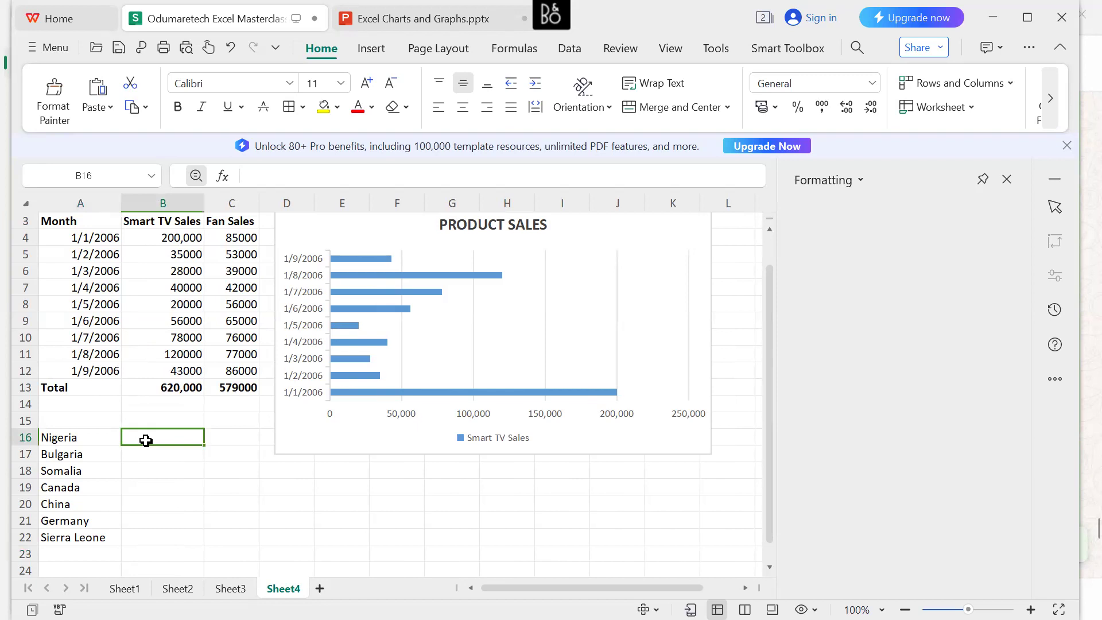
type("200")
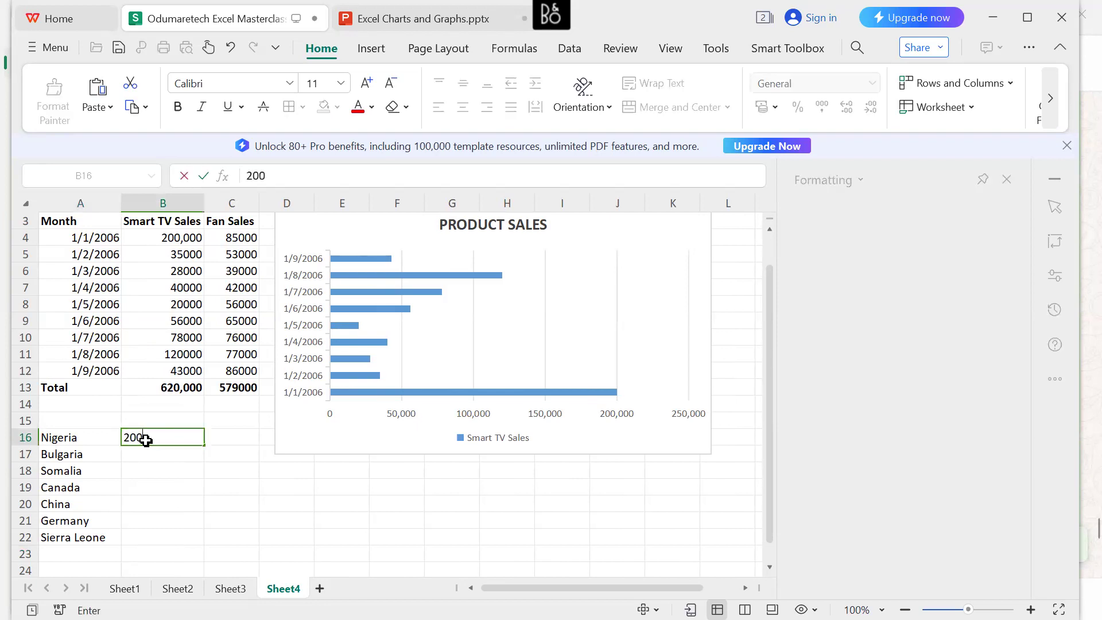
type("000")
left_click(138, 440)
type(",")
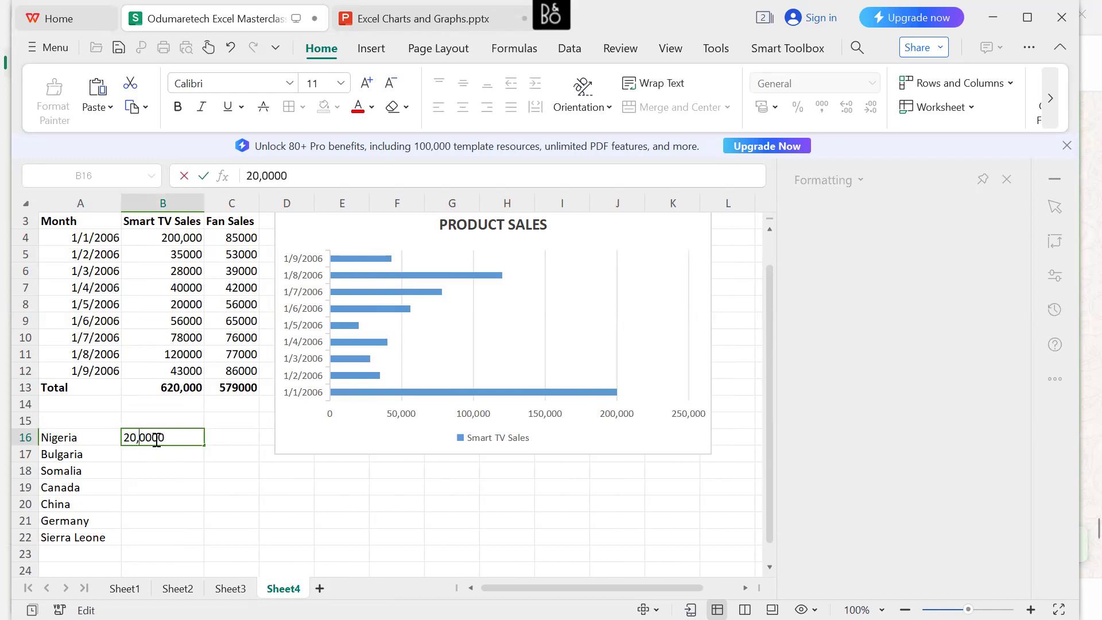
left_click(157, 440)
type(",000")
left_click(164, 456)
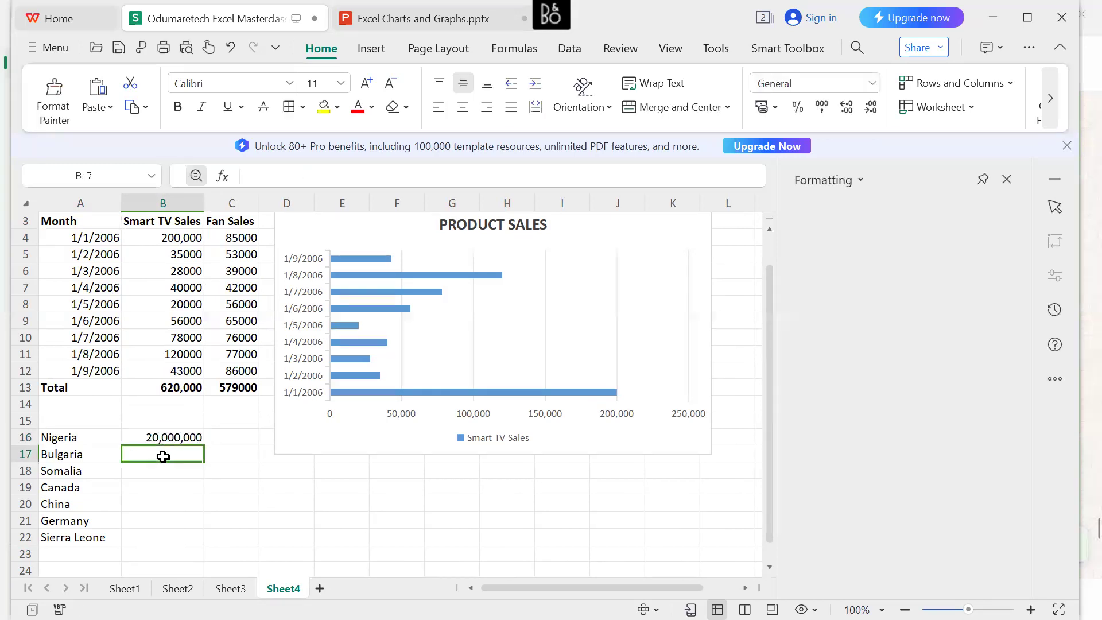
Enter 18,000,000 for Bulgaria in B17 and 16,000,000 for Somalia in B18.
type("18,00")
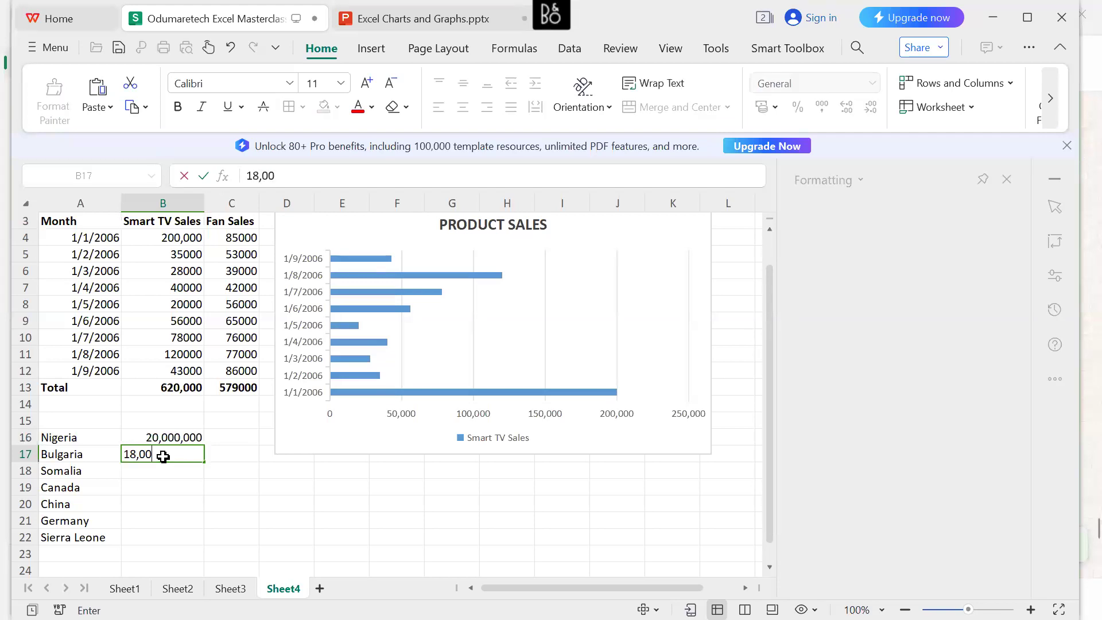
type("0,000")
left_click(169, 471)
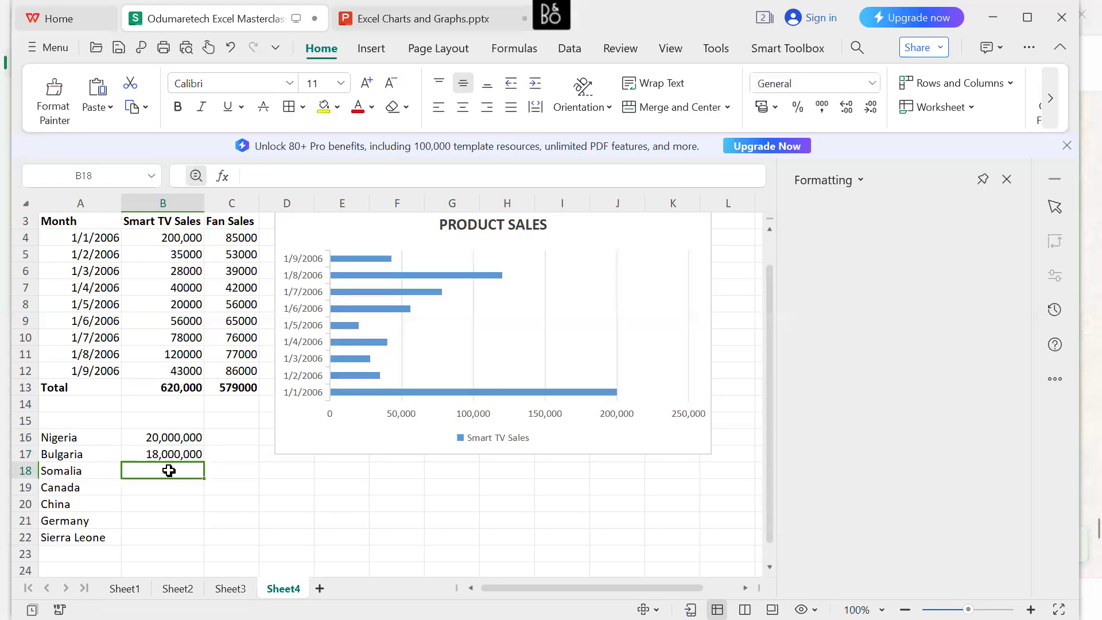
type("16")
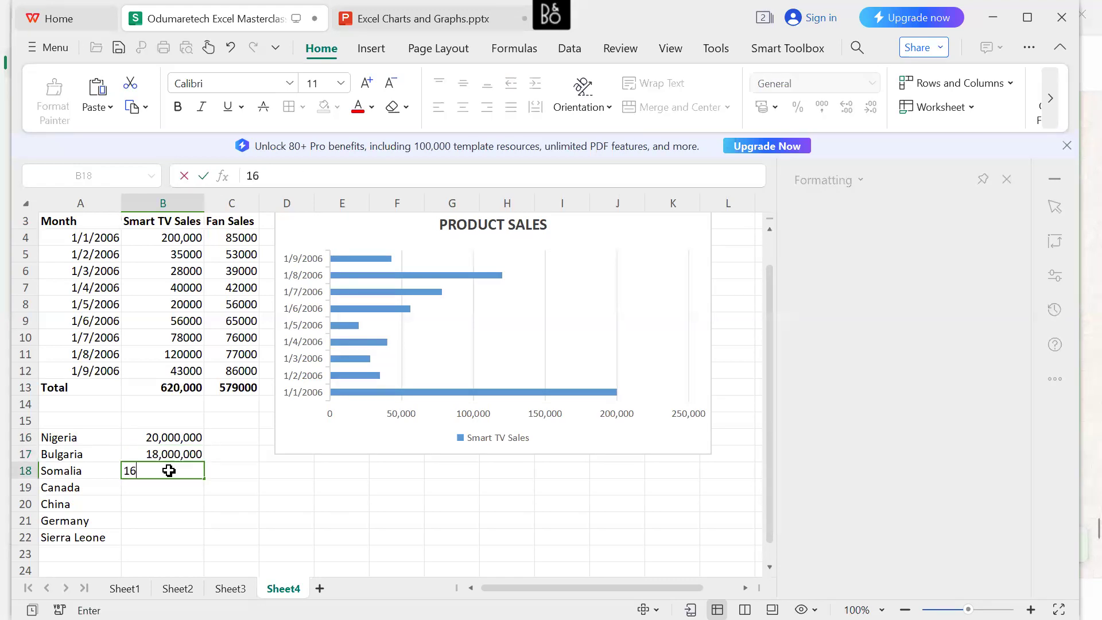
type(",000,000")
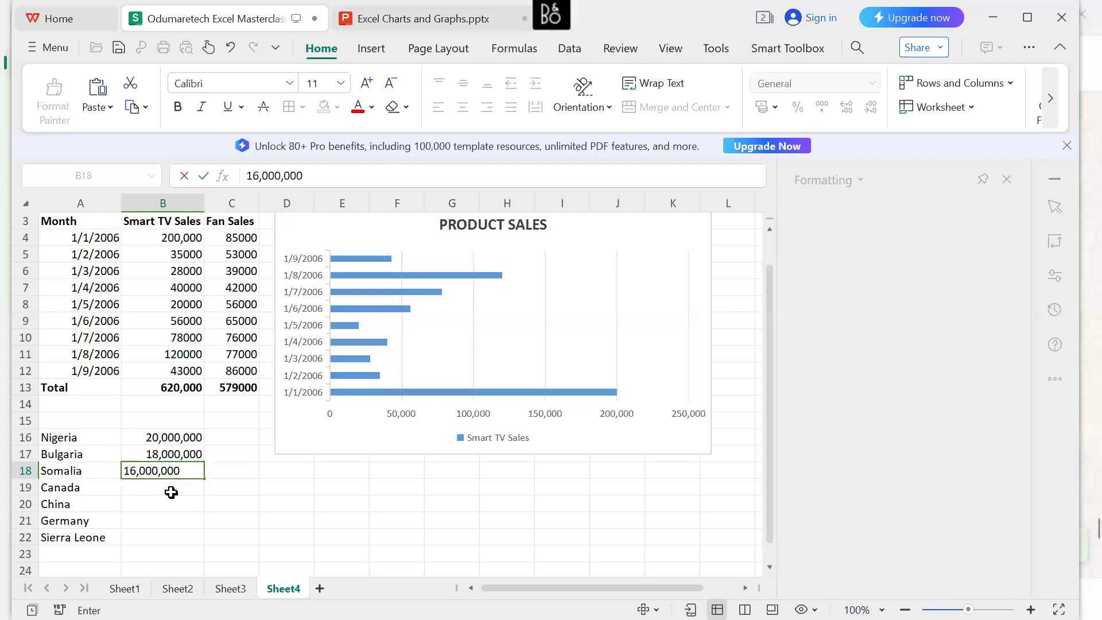
key("Return")
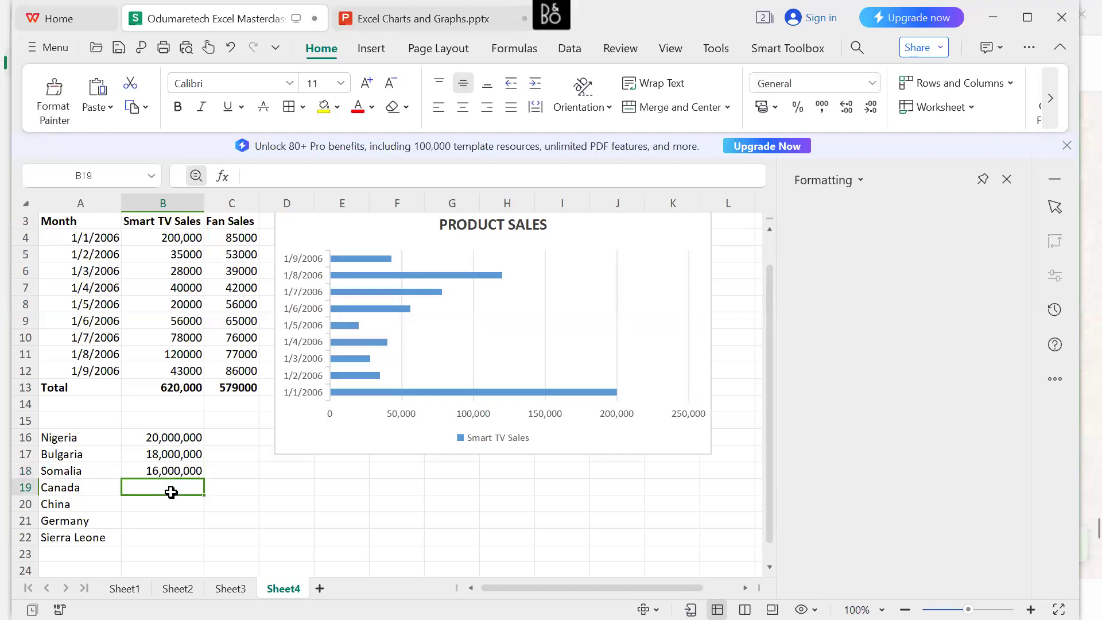
Enter 14,000,000 for Canada in B19 and 12,000,000 for China in B20.
type("14")
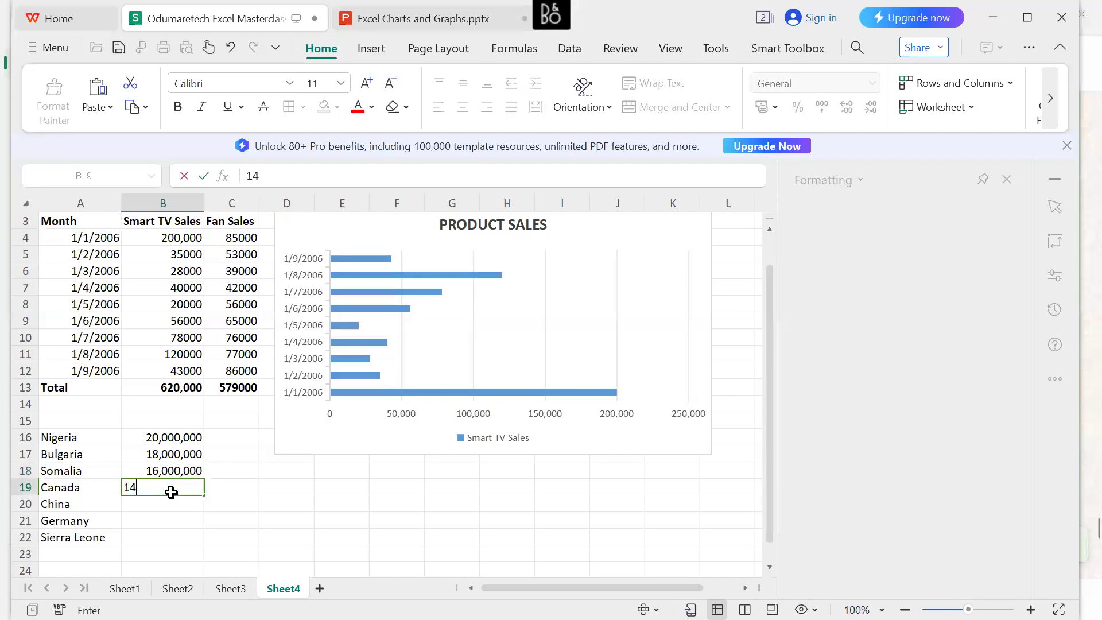
type(",000")
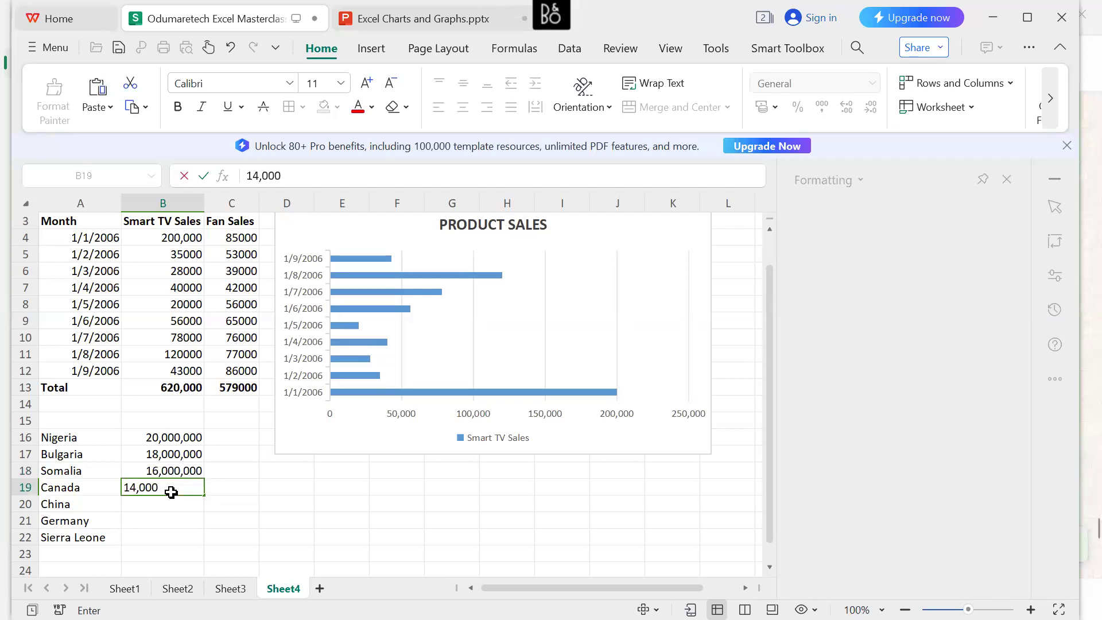
type(",000")
left_click(171, 507)
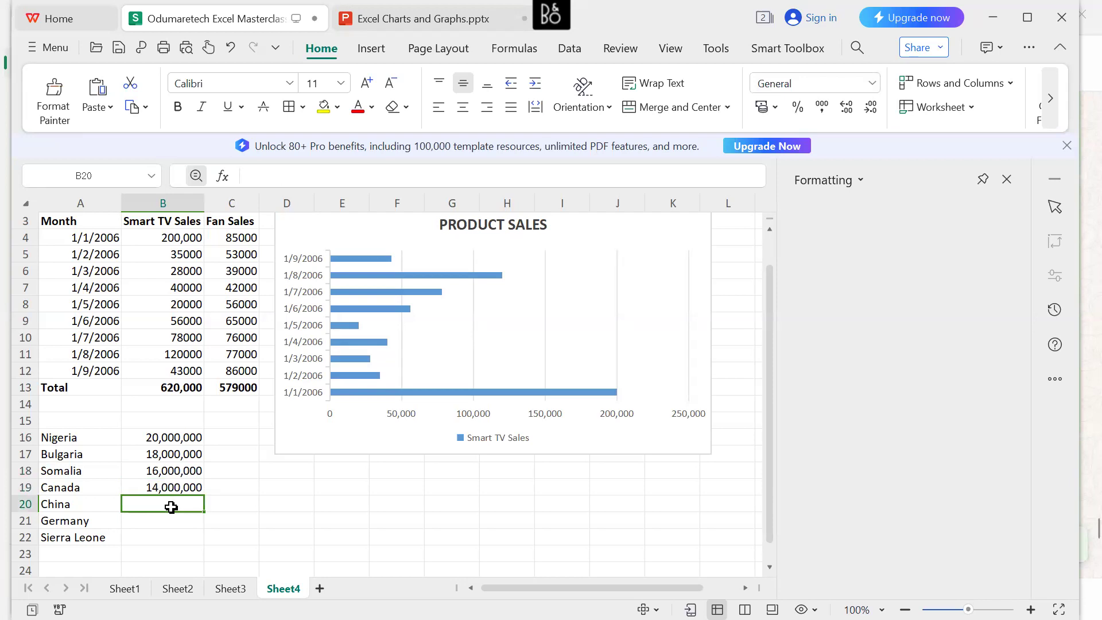
type("12,")
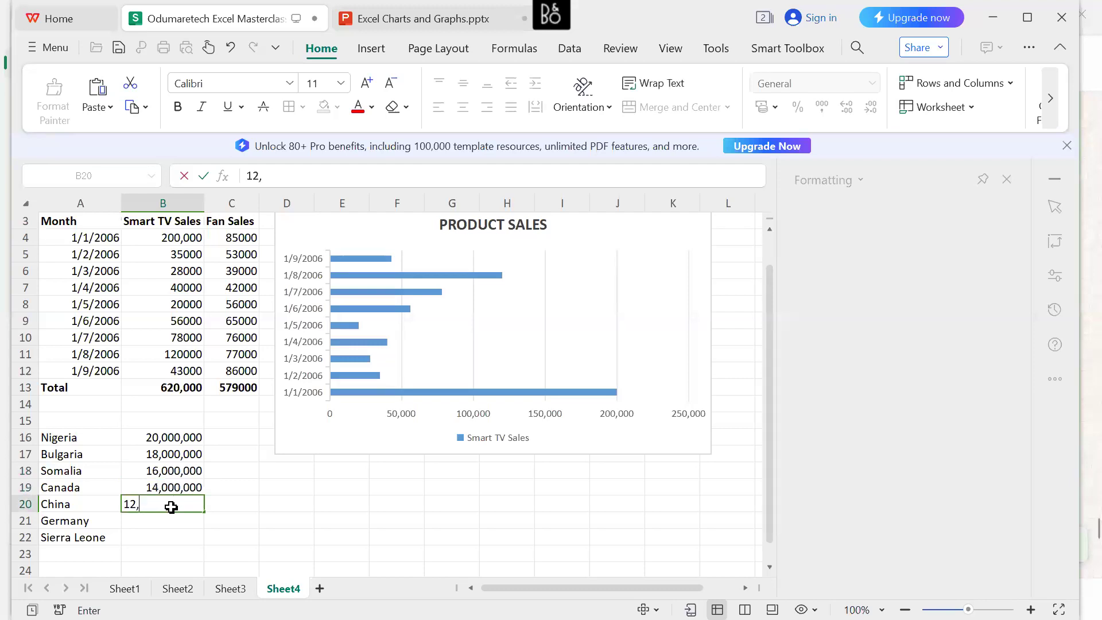
type("000,000")
key("Return")
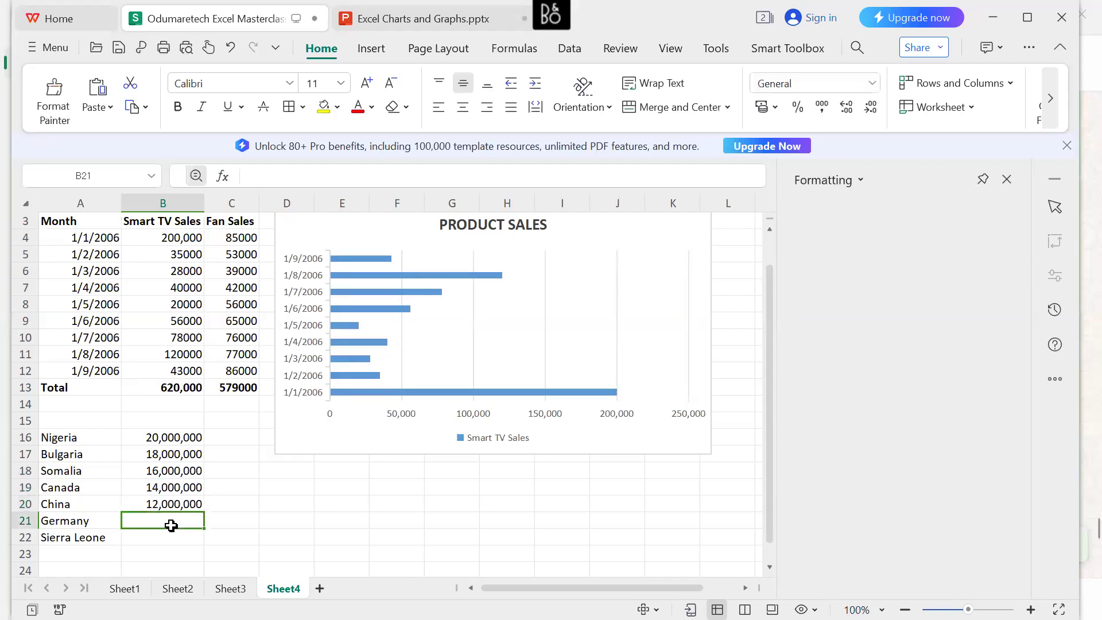
Enter 10,000,000 for Germany in B21 and 8,000,000 for Sierra Leone in B22.
type("10,00")
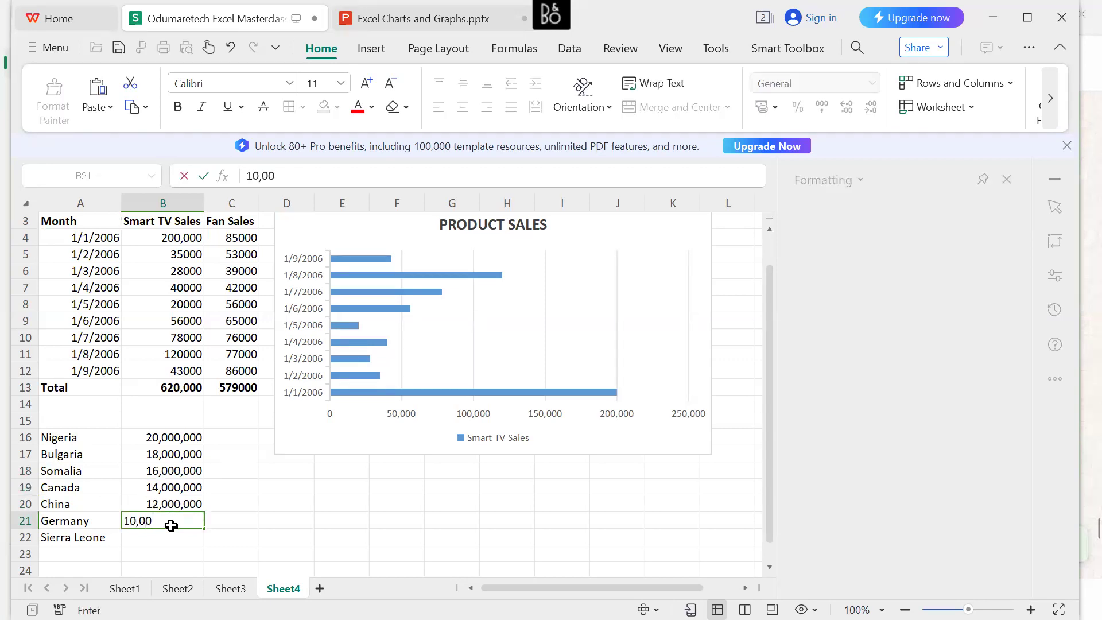
type("0,000")
left_click(172, 537)
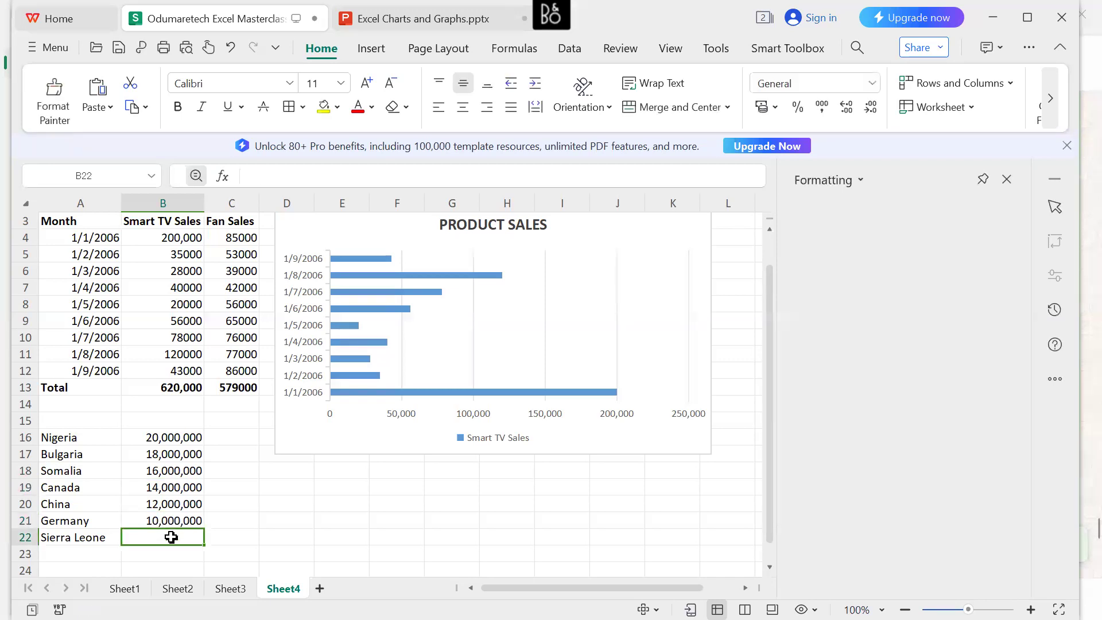
type("8,")
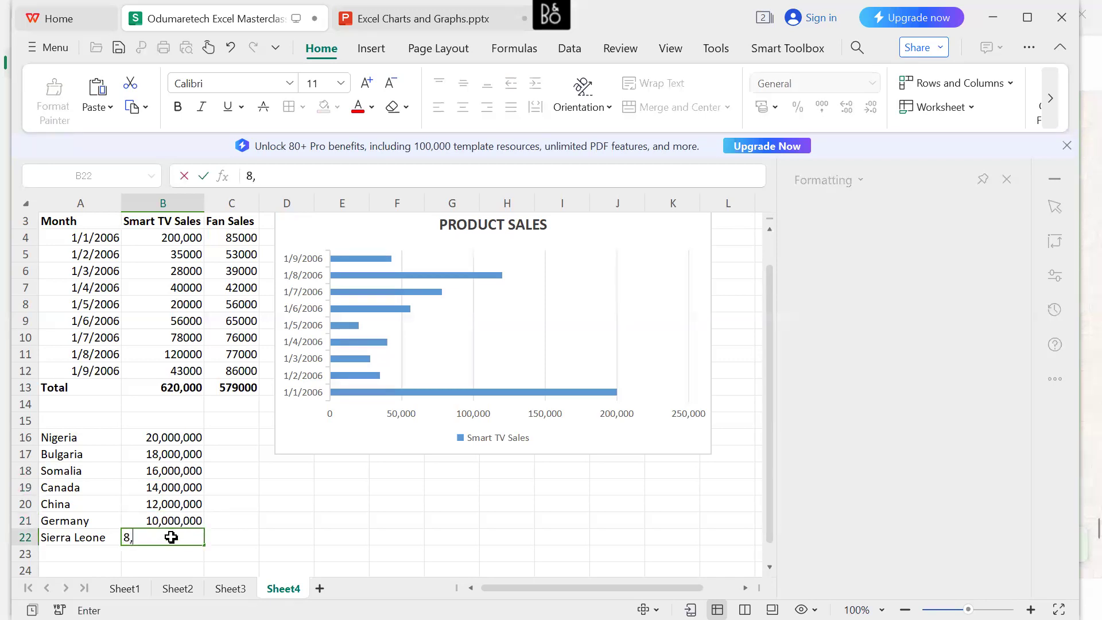
type("000,")
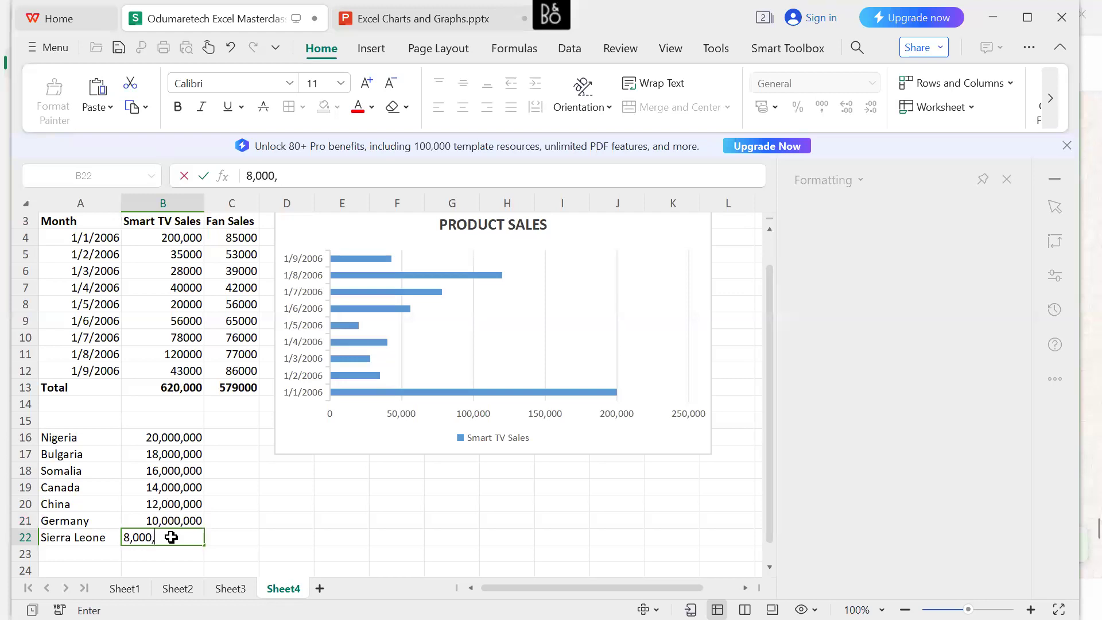
type("000")
key("Return")
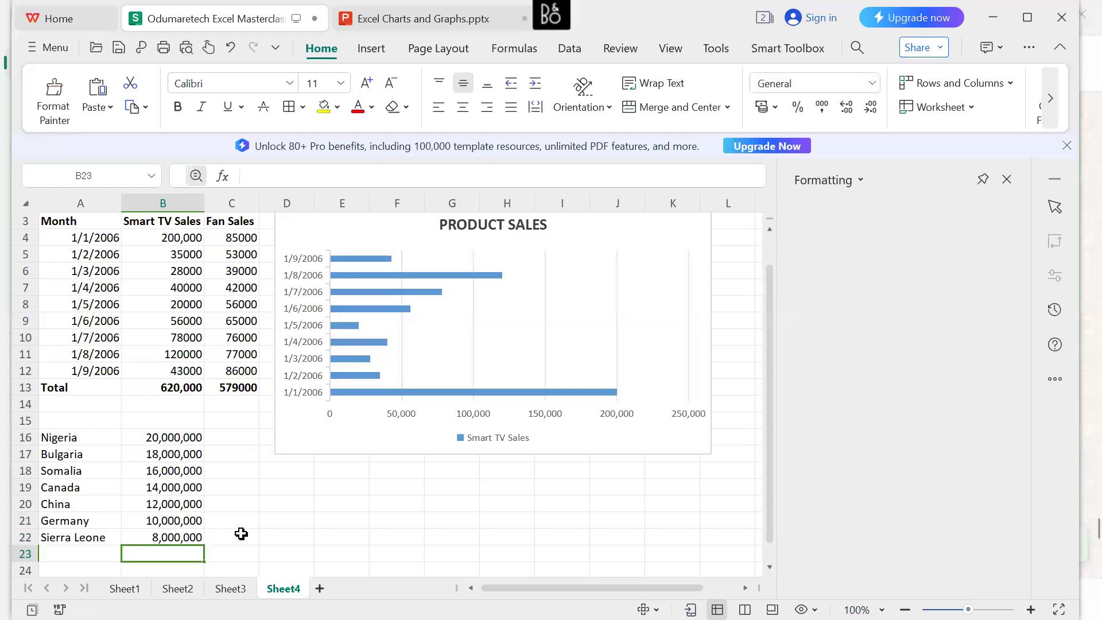
Add the column headers Country in A15 and Population in B15 above the country data.
left_click(65, 426)
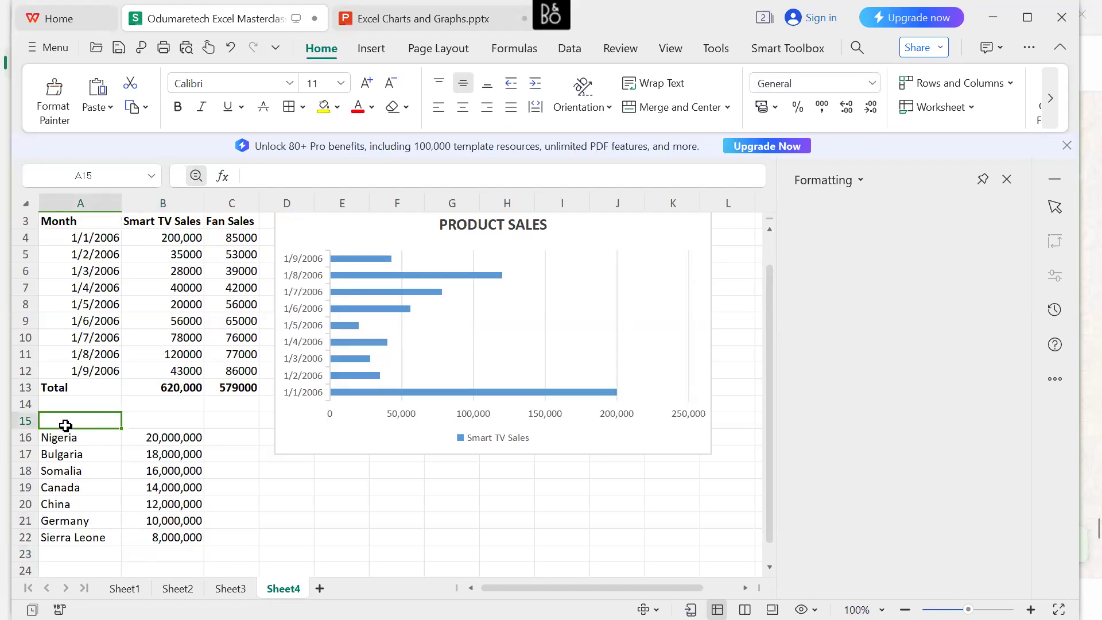
type("C")
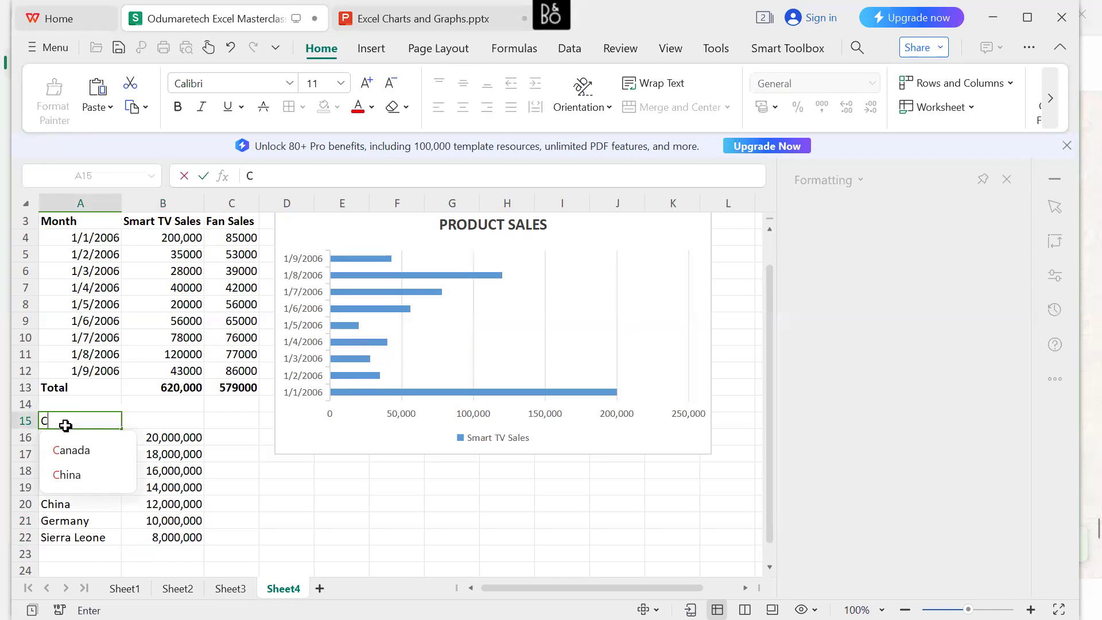
type("ountry")
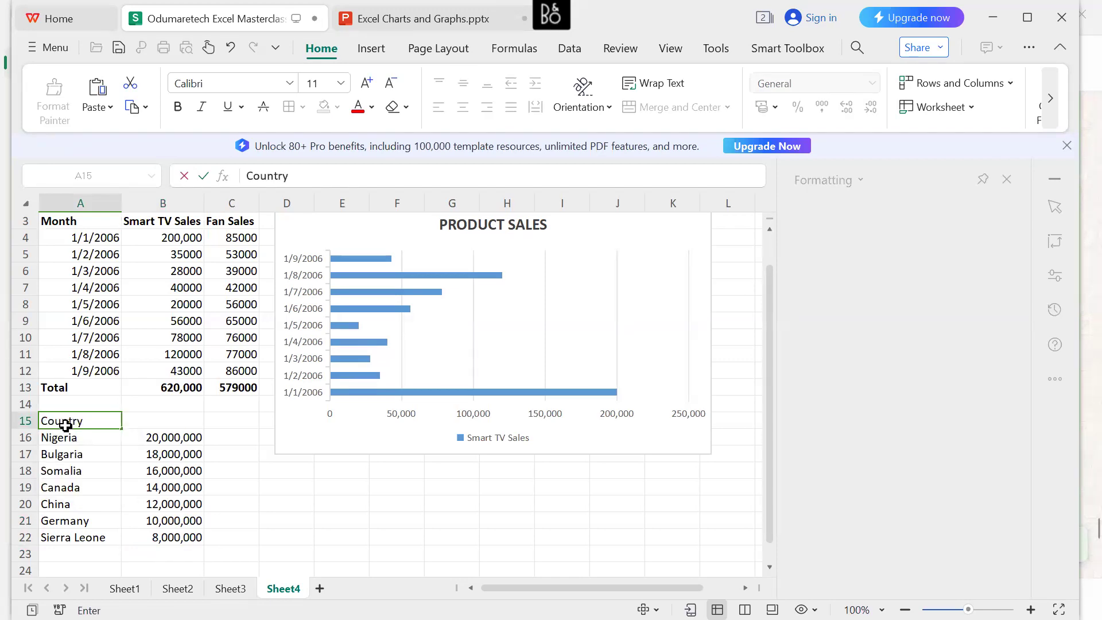
left_click(163, 424)
type("Pop")
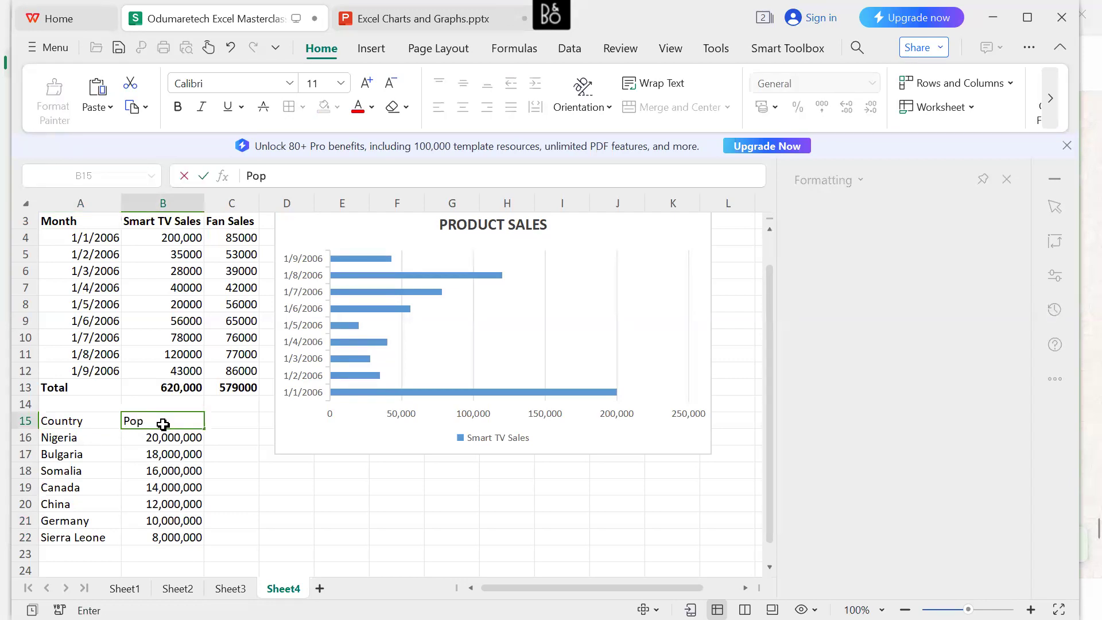
type("ulation")
key("Return")
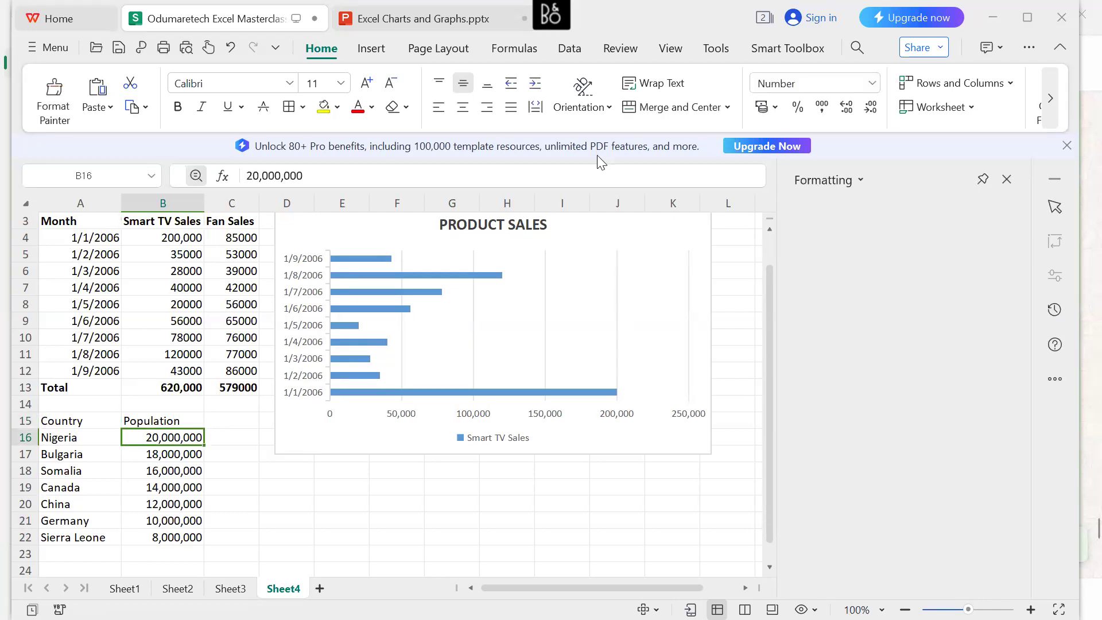
Shrink the PRODUCT SALES chart from its lower-right corner so that it ends at about cell G7.
scroll(262, 400, "down", 1)
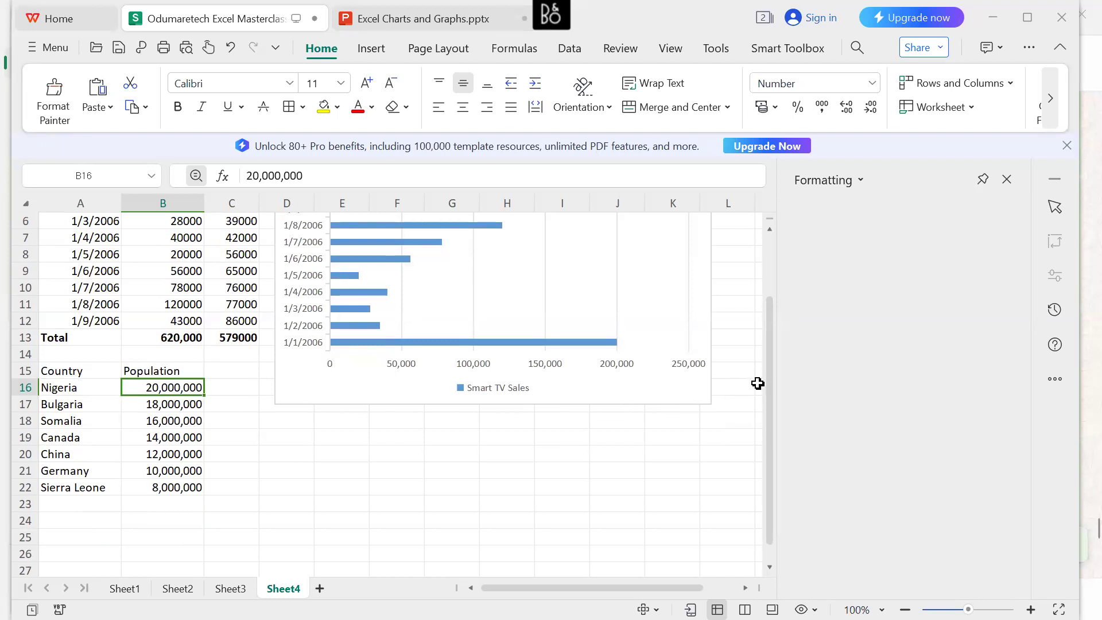
scroll(770, 381, "up", 1)
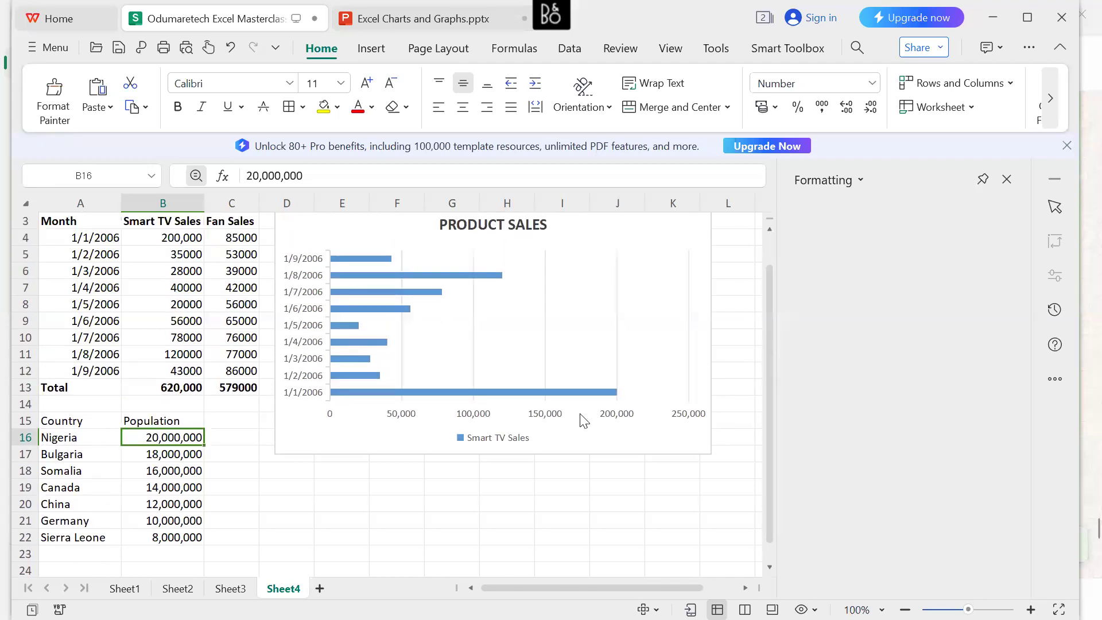
left_click(538, 343)
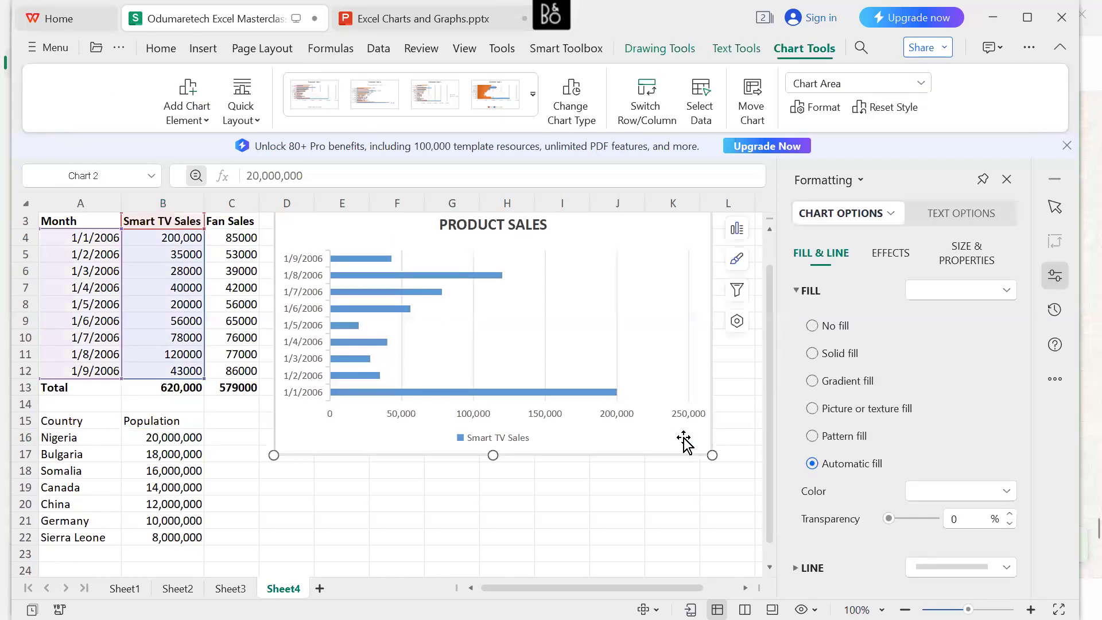
left_click_drag(712, 455, 477, 291)
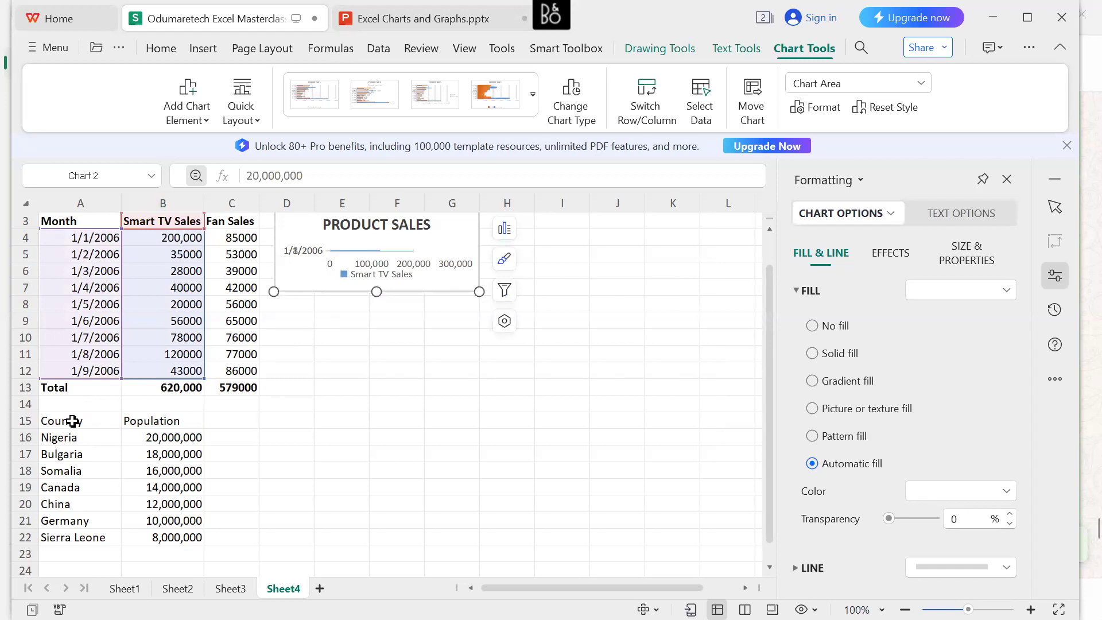
Insert a plain Clustered Bar chart of the country populations from A15:B22, then deselect it.
left_click(50, 423)
left_click_drag(107, 443, 190, 537)
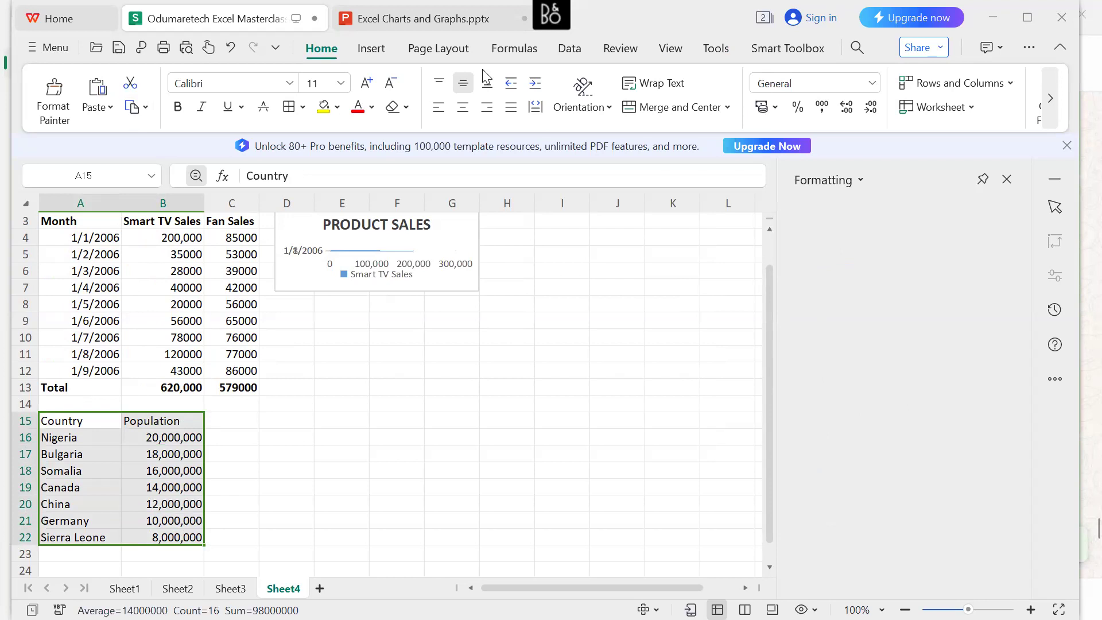
left_click(374, 51)
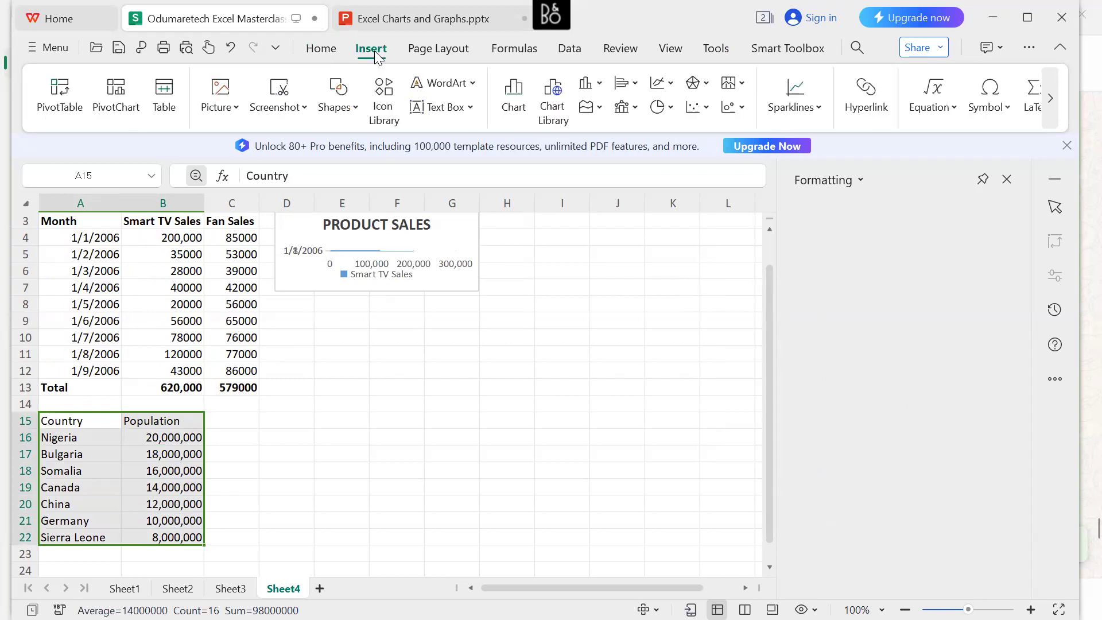
left_click(518, 91)
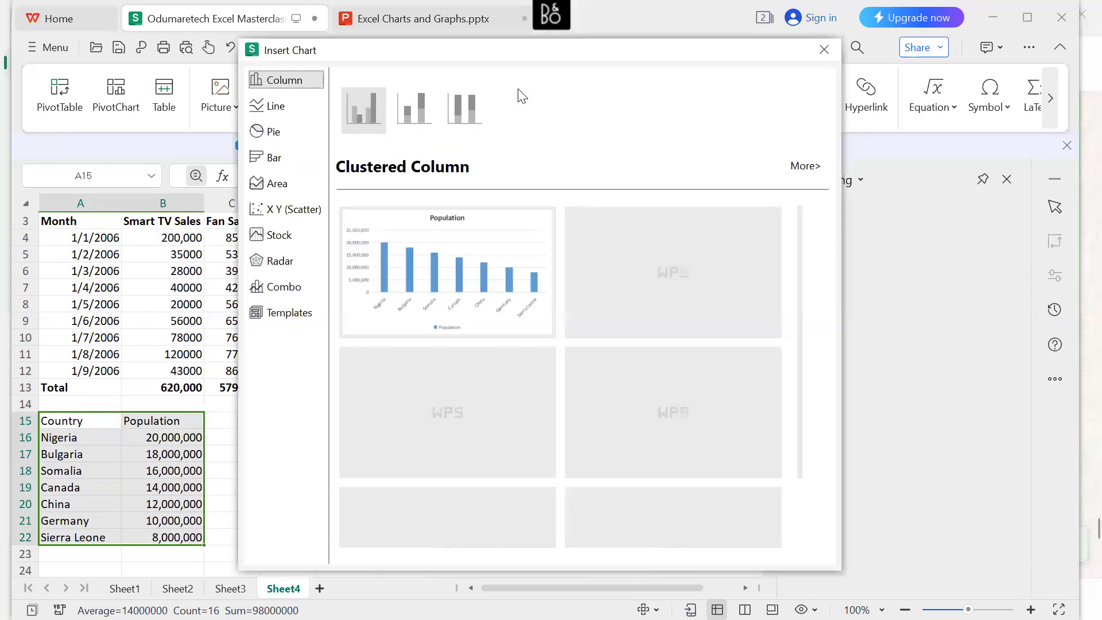
left_click(279, 158)
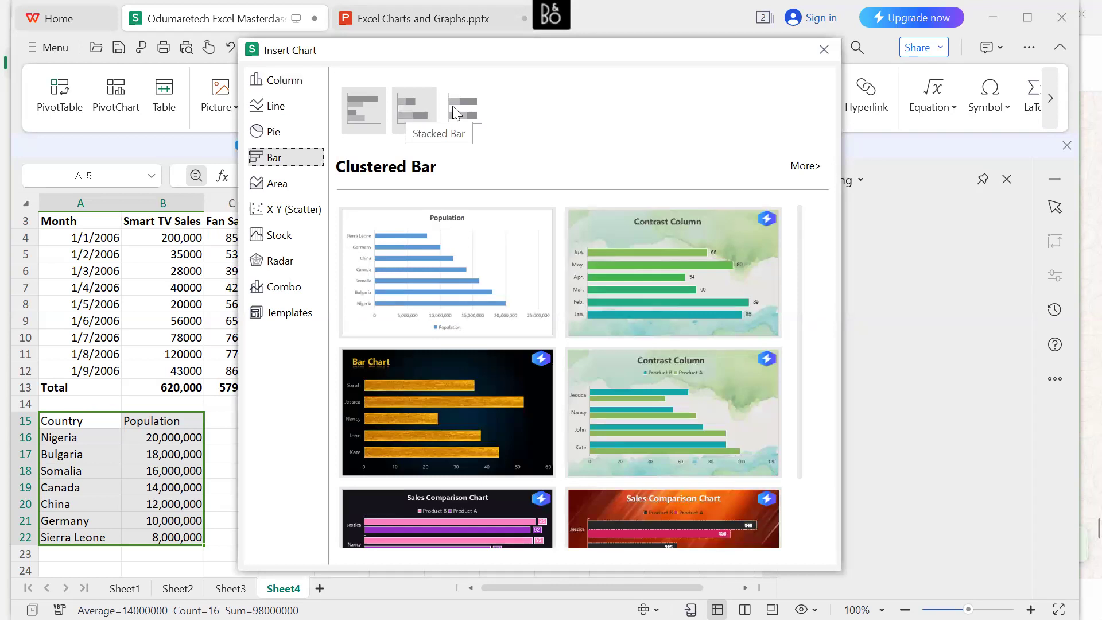
mouse_move(406, 277)
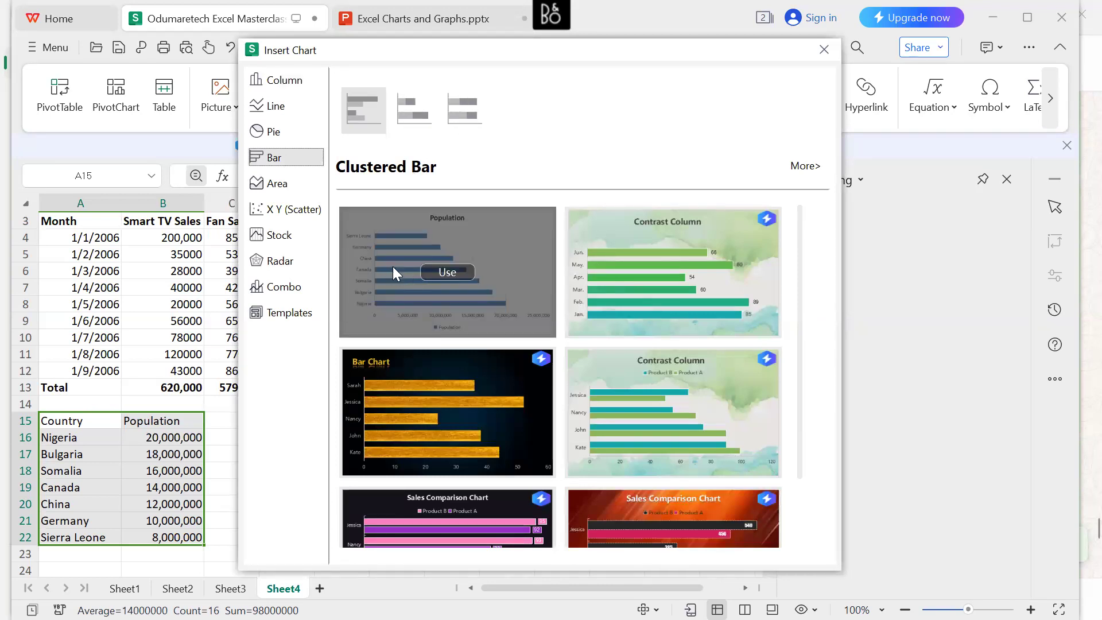
left_click(393, 267)
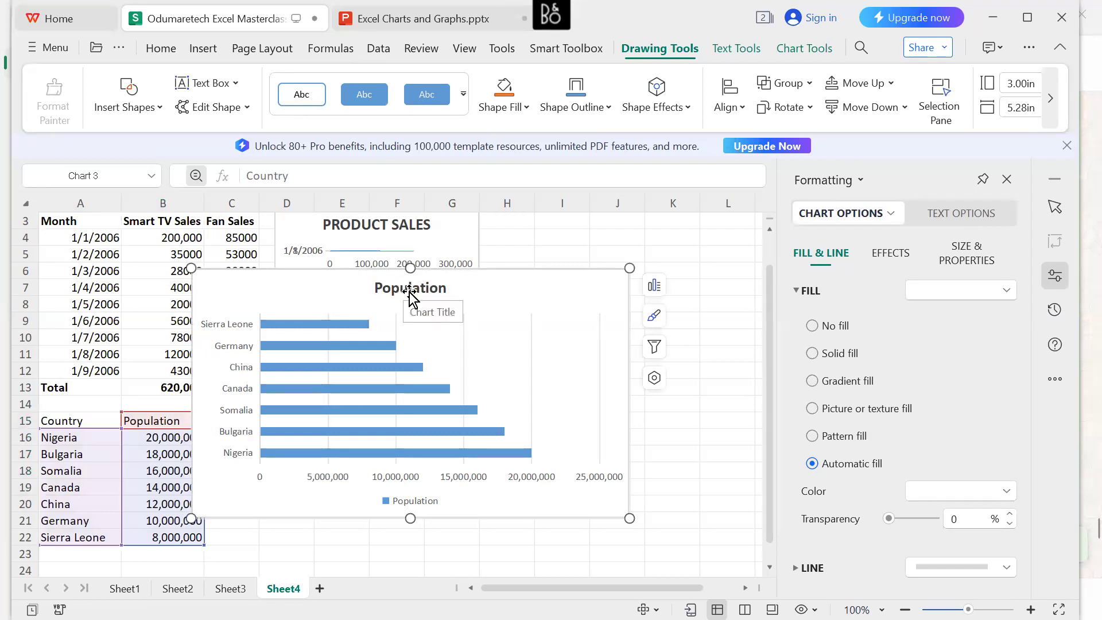
left_click(119, 403)
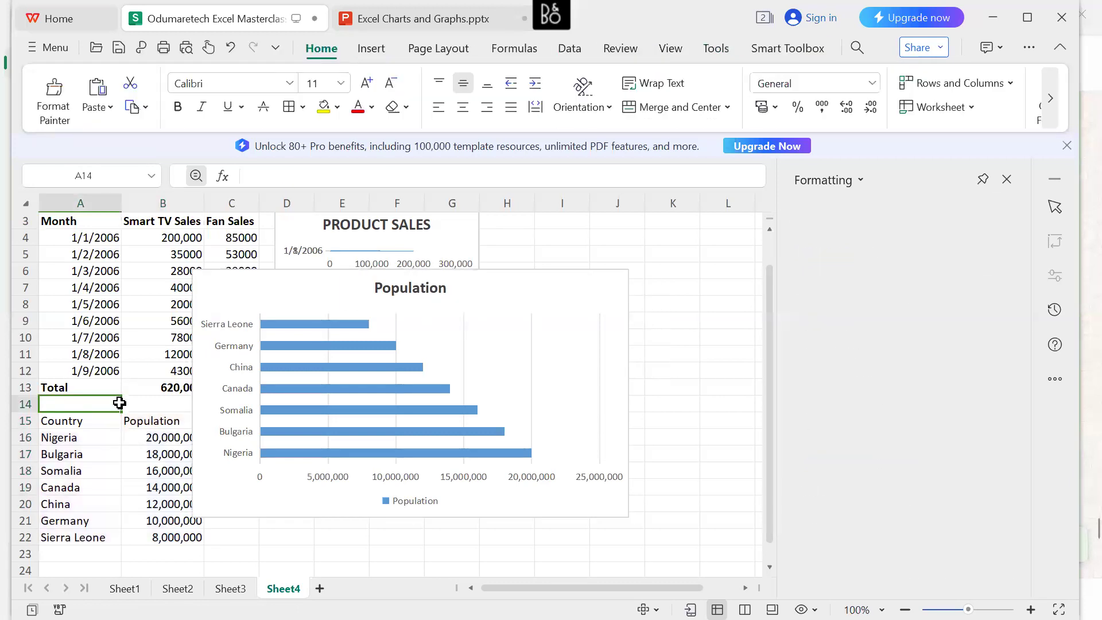
Delete the Population bar chart, keeping the country data in A15:B22 selected.
left_click_drag(63, 422, 176, 532)
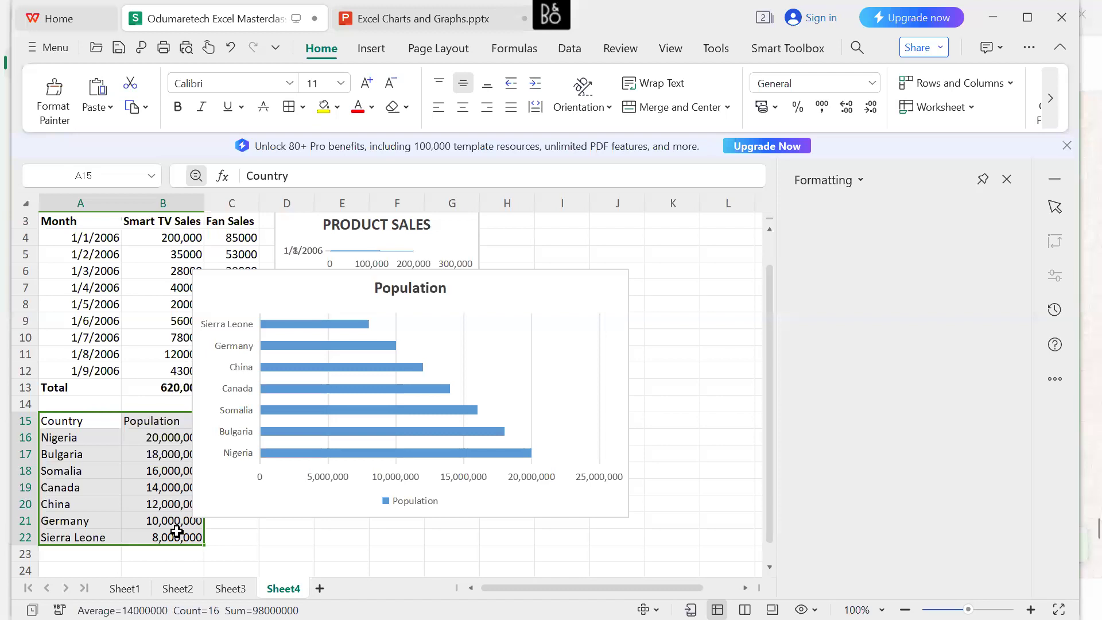
key("Return")
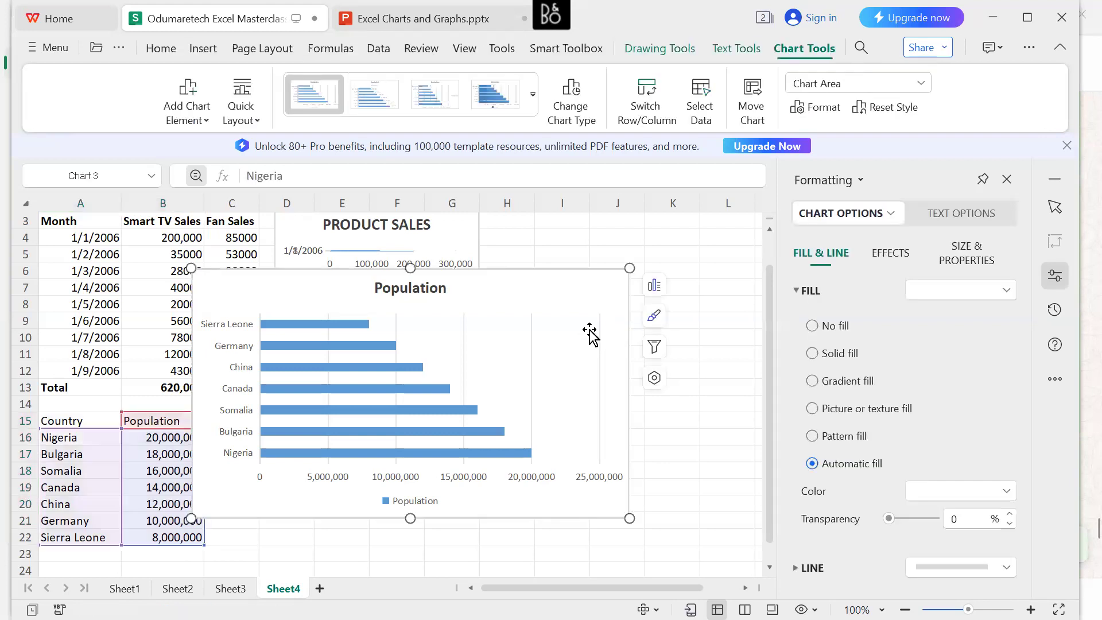
key("Delete")
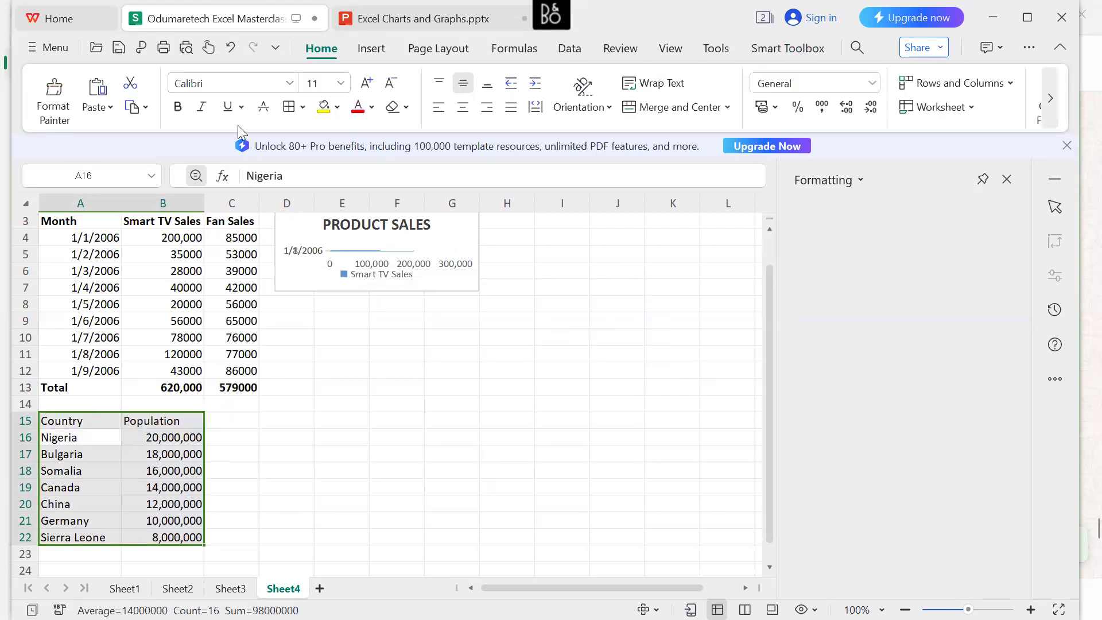
Insert a plain Clustered Bar chart of the country populations from the selected range A15:B22.
left_click(377, 49)
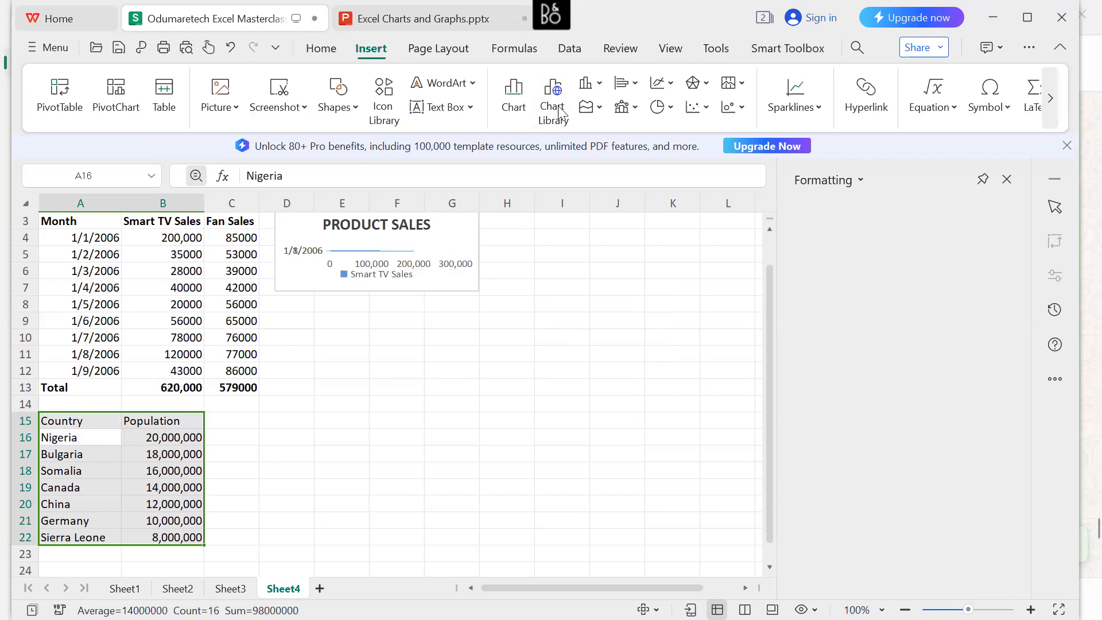
left_click(518, 99)
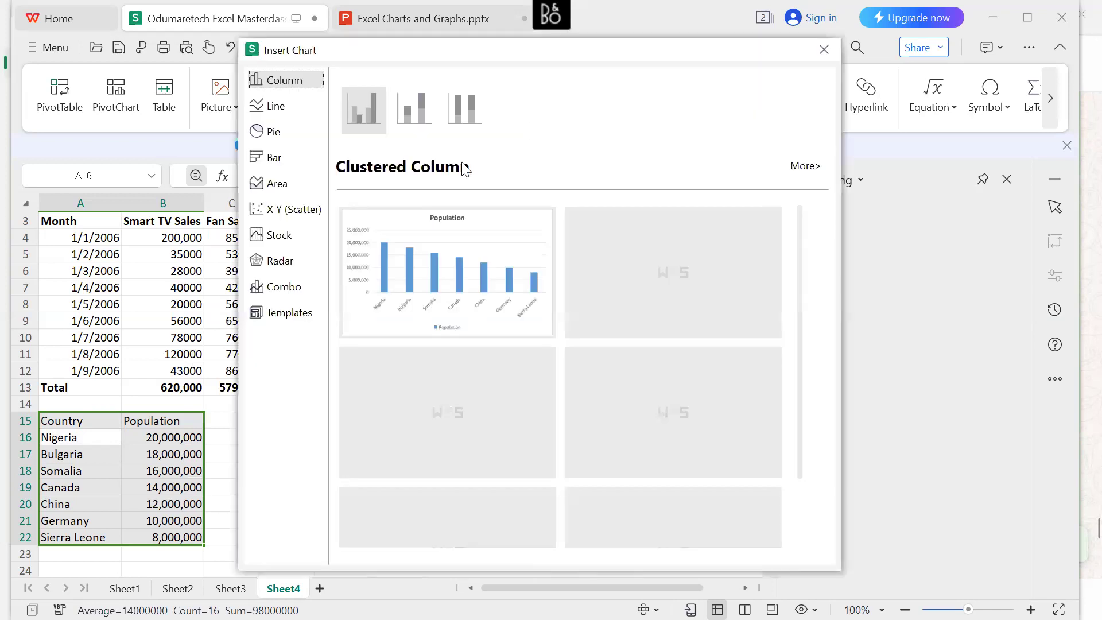
left_click(274, 189)
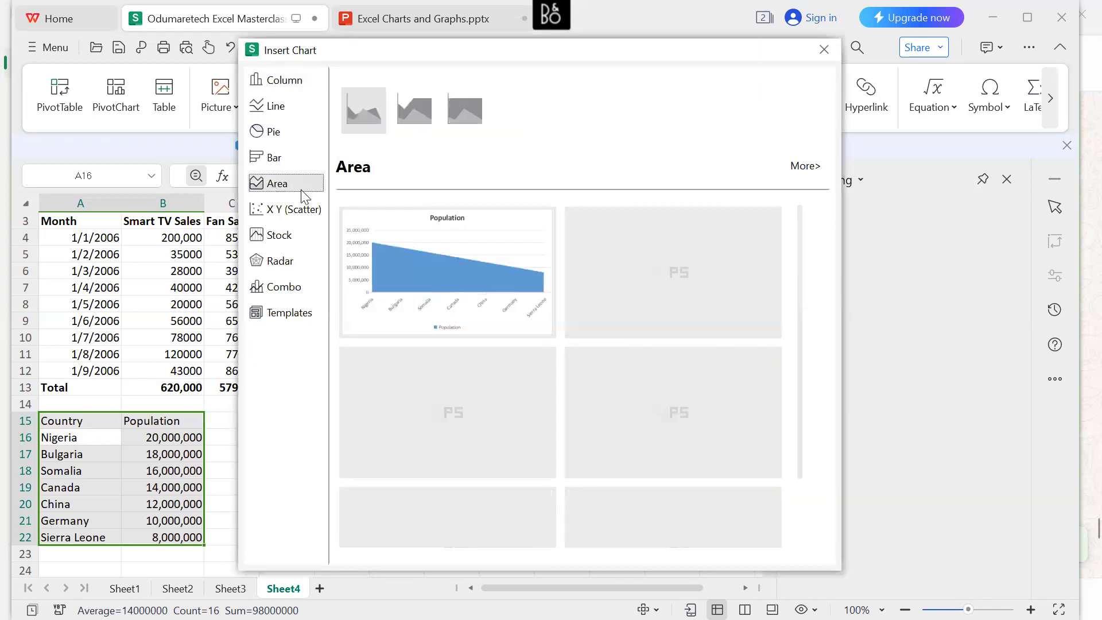
mouse_move(432, 271)
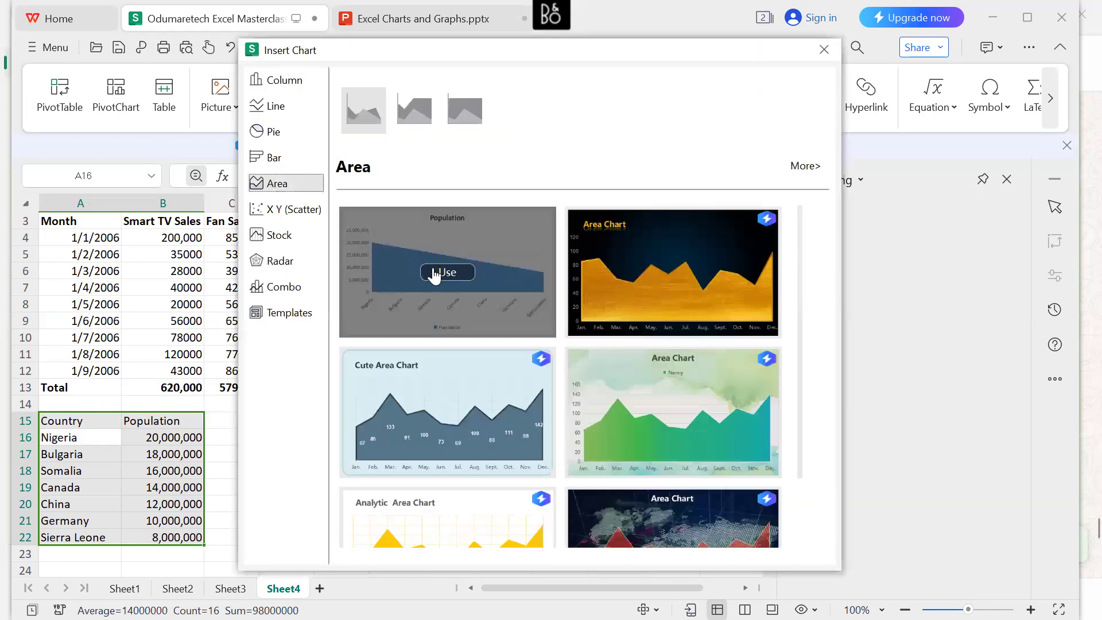
left_click(270, 158)
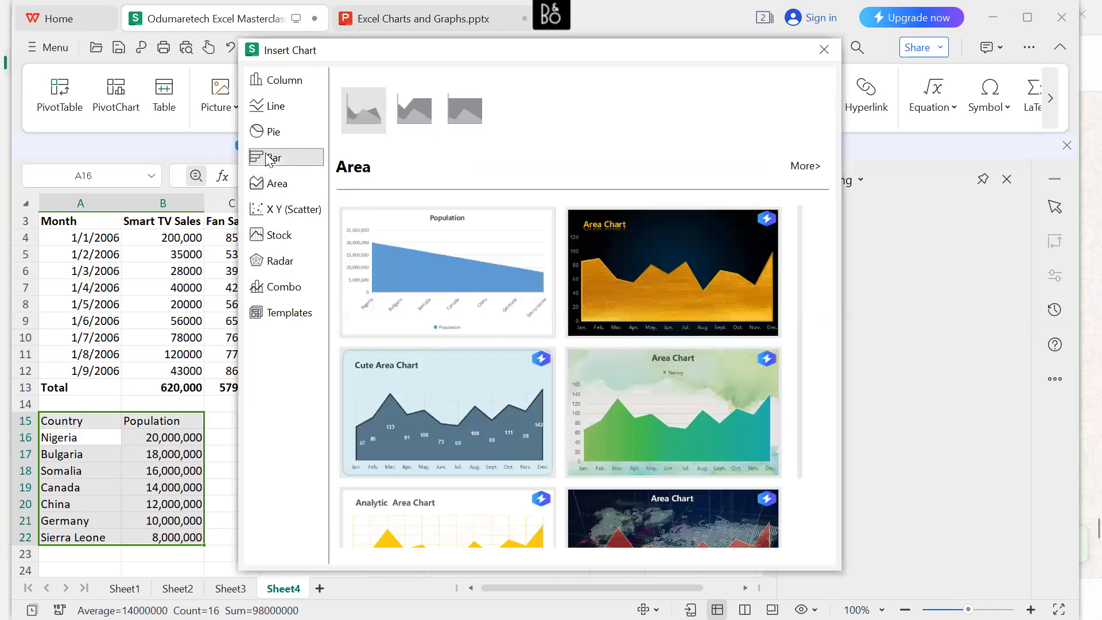
mouse_move(425, 244)
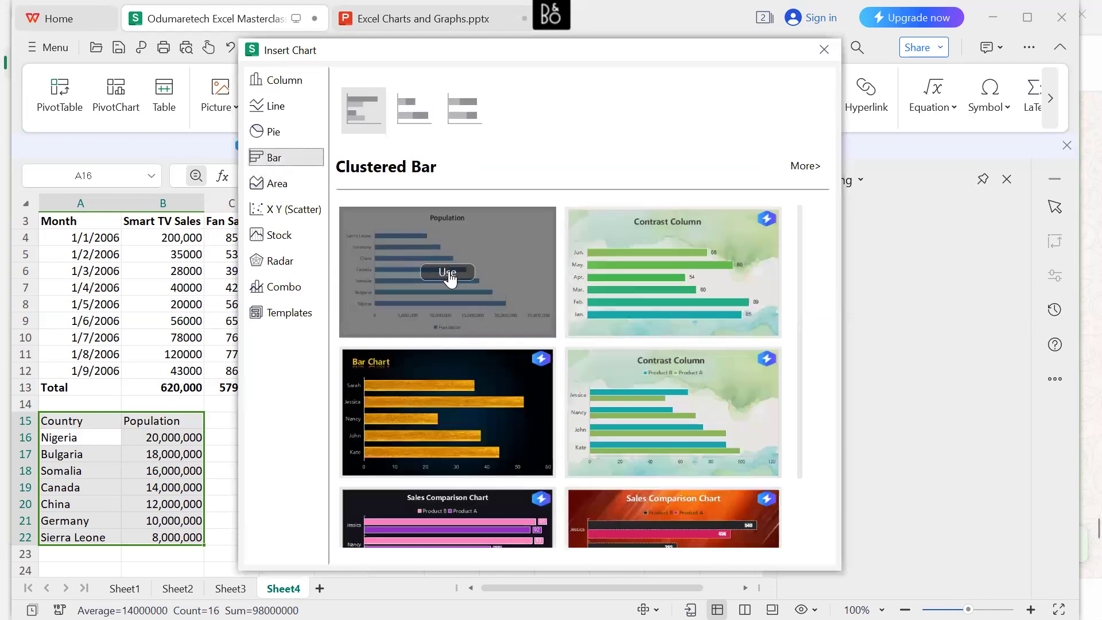
left_click(448, 273)
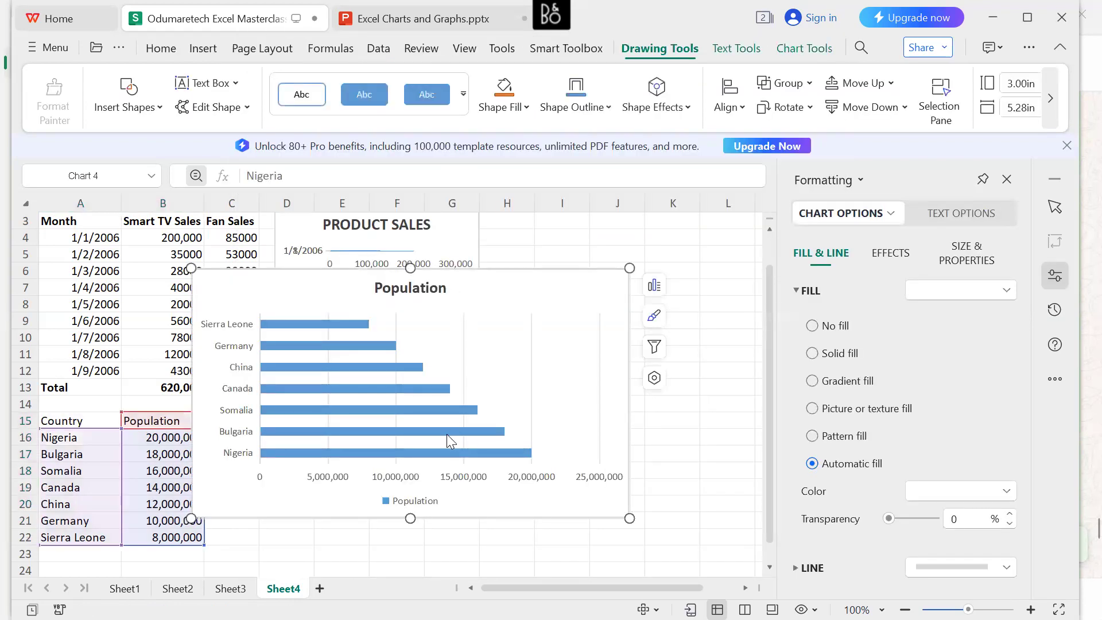
Examine the Population chart's bars and its available styles, category filters and chart elements.
mouse_move(448, 441)
mouse_move(370, 322)
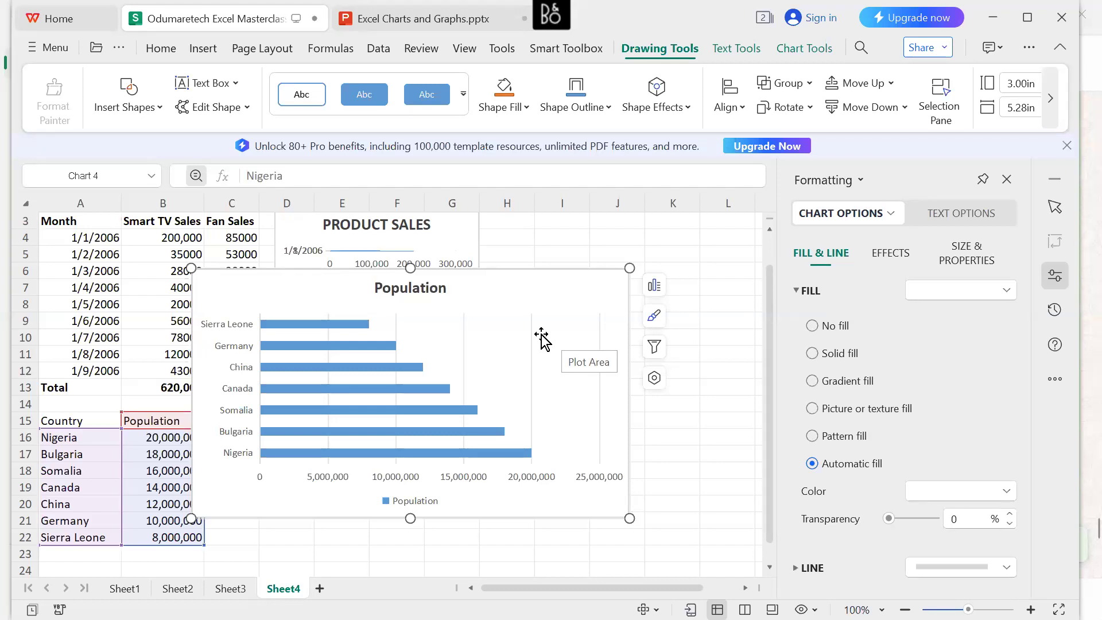
left_click(655, 317)
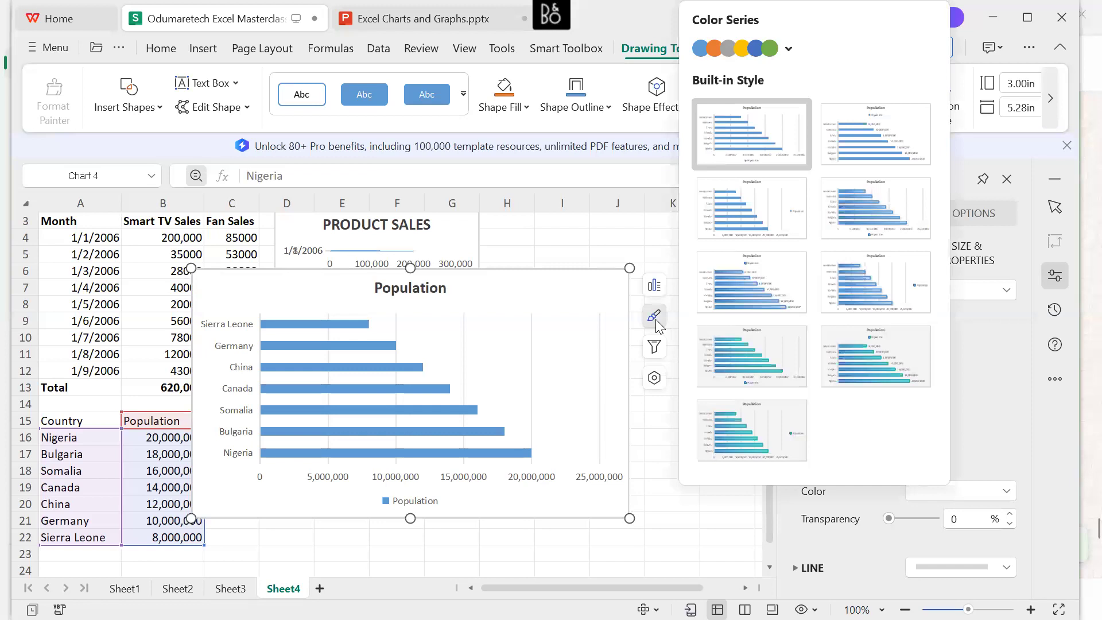
left_click(655, 348)
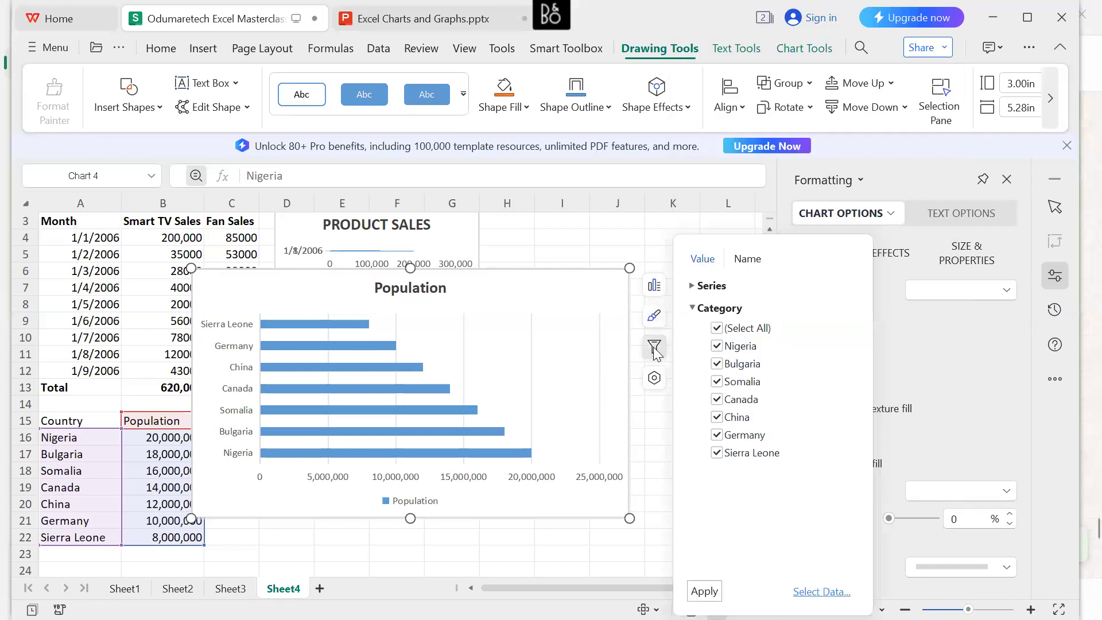
left_click(655, 287)
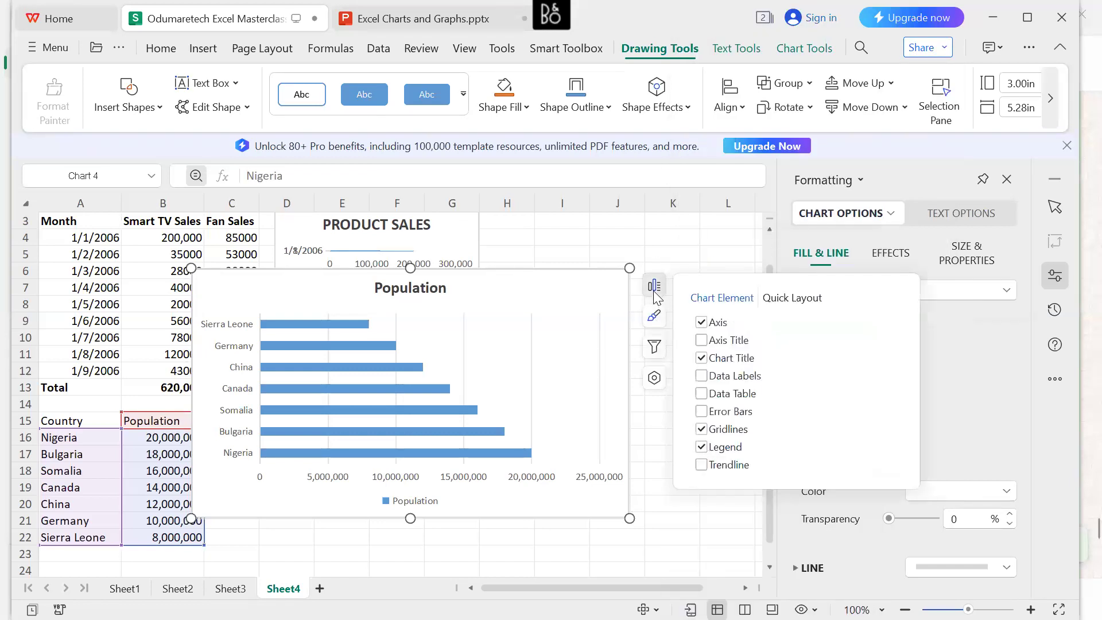
left_click(614, 332)
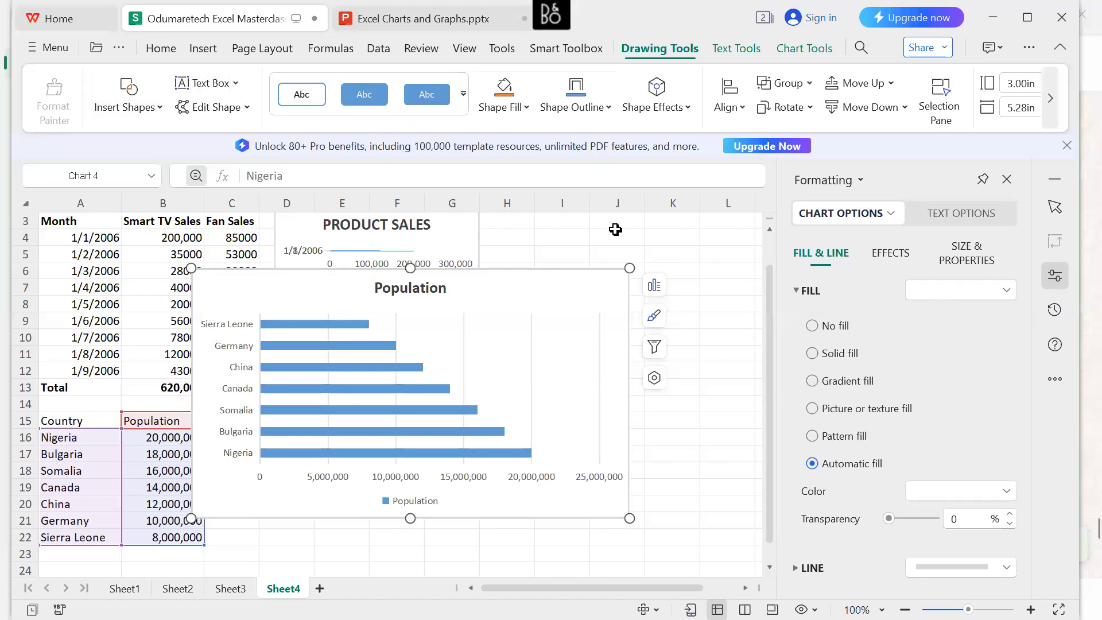
left_click(656, 291)
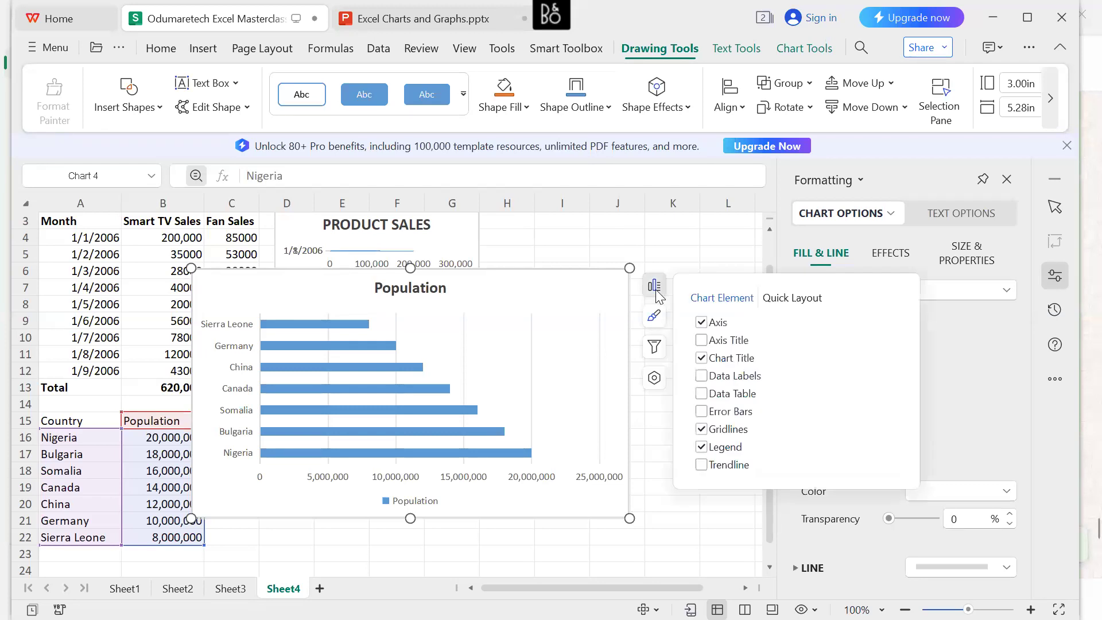
Try the Colorful series that starts with orange on the Population chart, return to the series starting with blue, and deselect the chart.
left_click(656, 322)
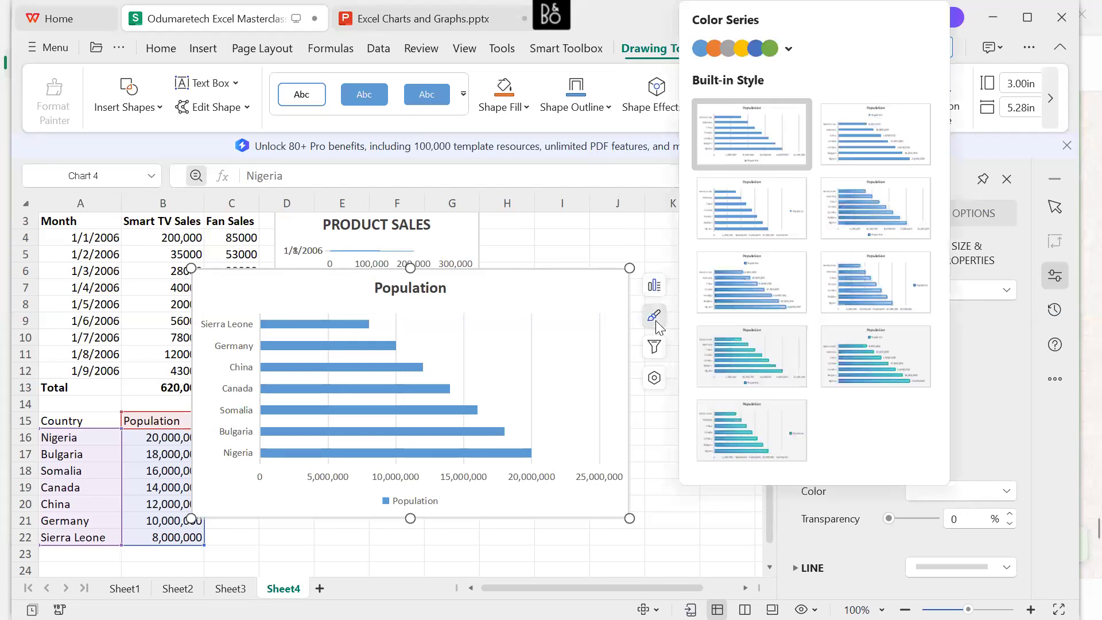
left_click(713, 53)
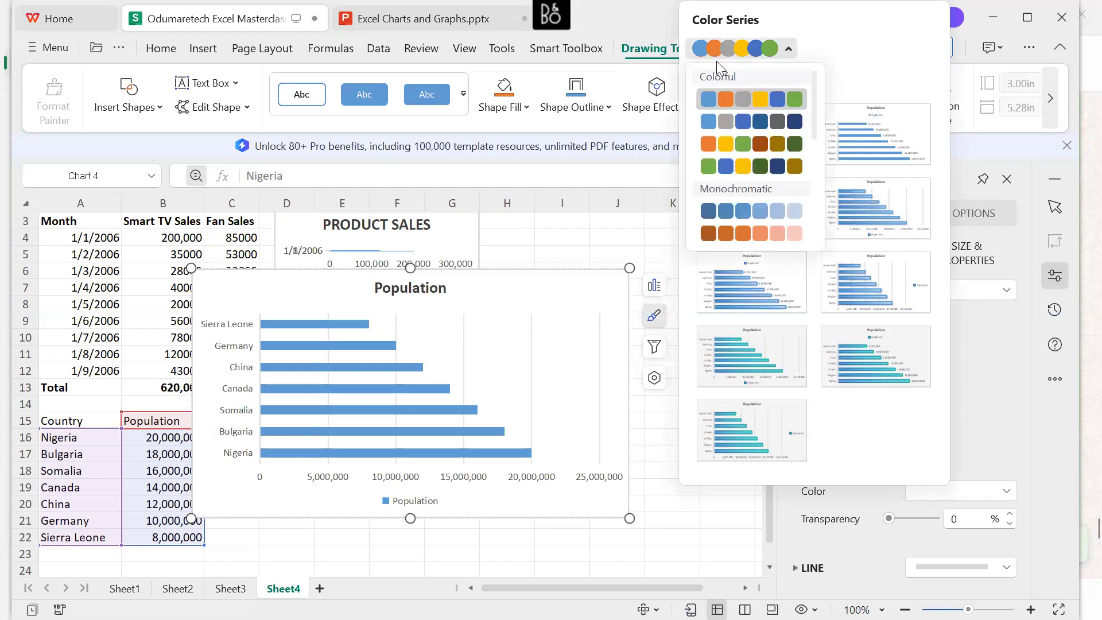
left_click(725, 100)
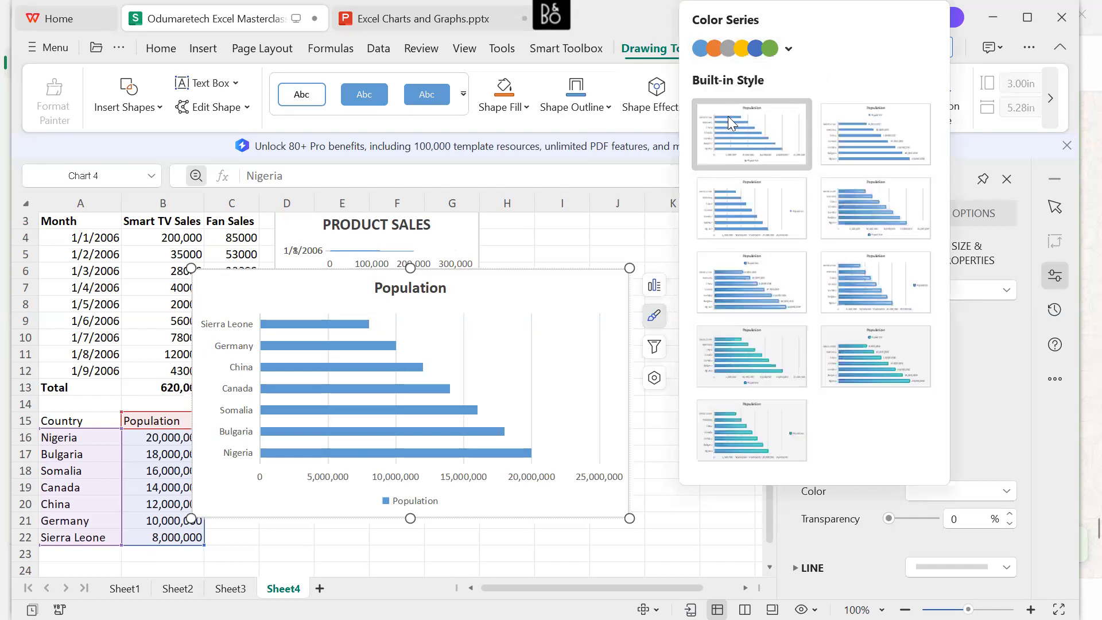
left_click(789, 50)
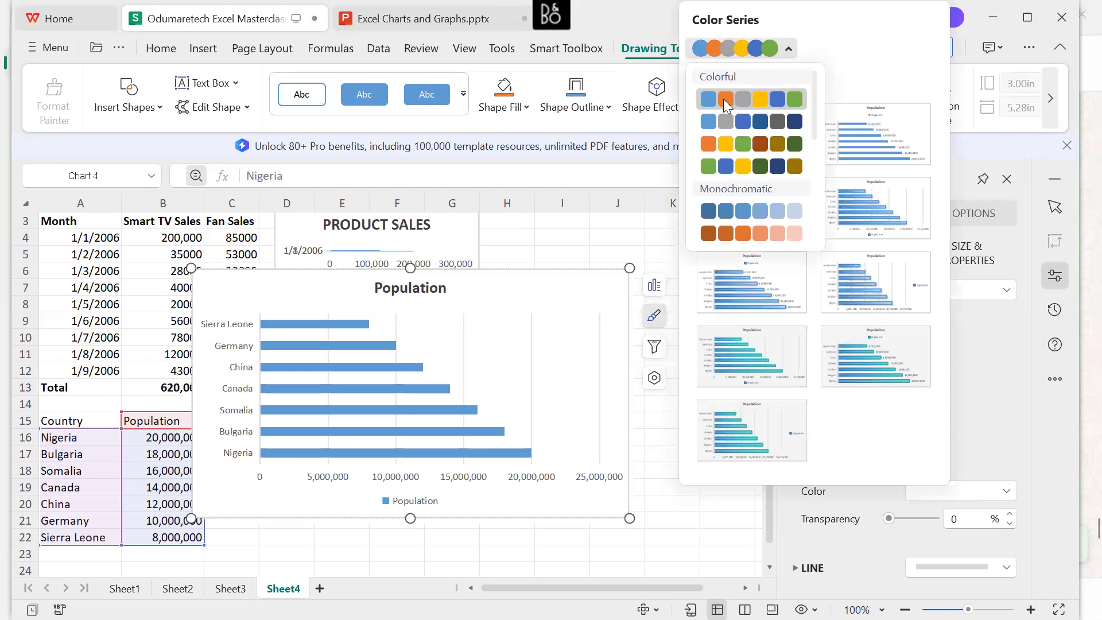
left_click(710, 146)
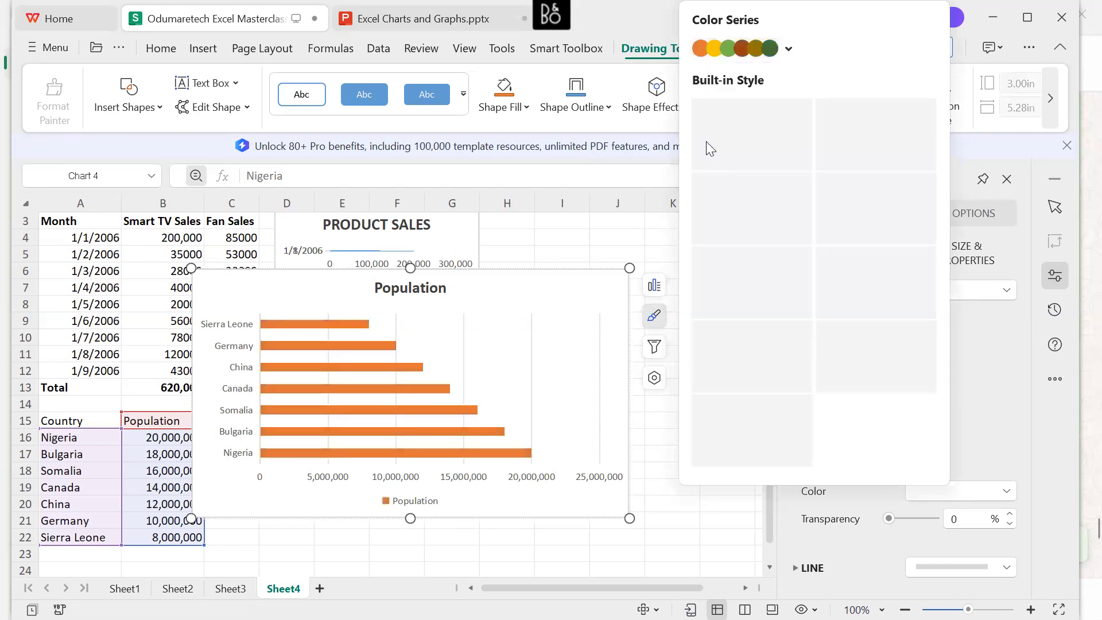
left_click(788, 50)
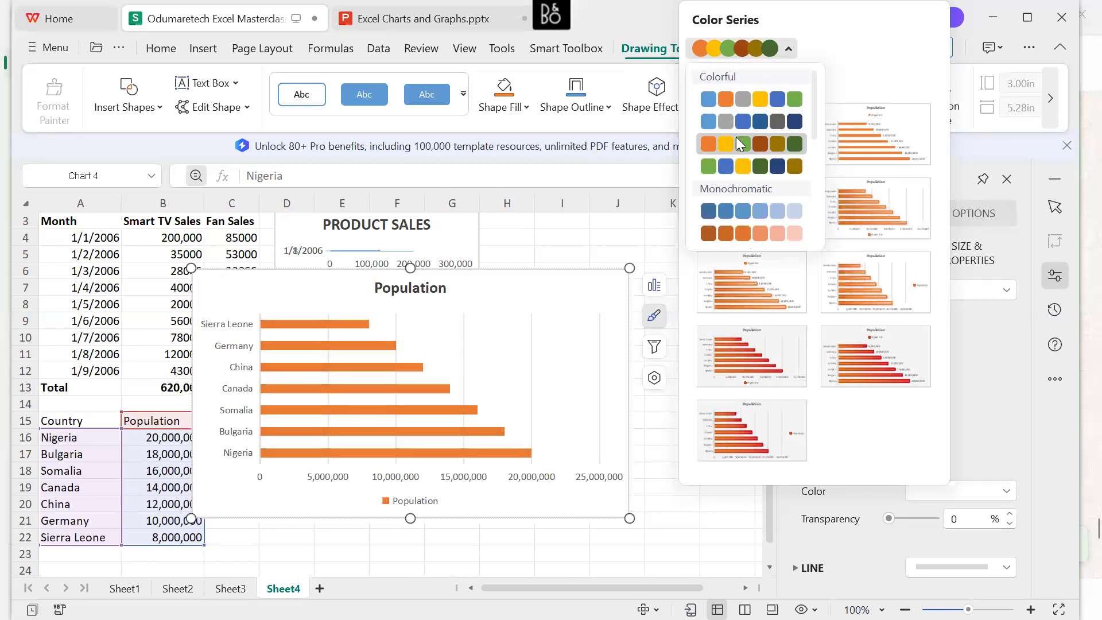
left_click(709, 101)
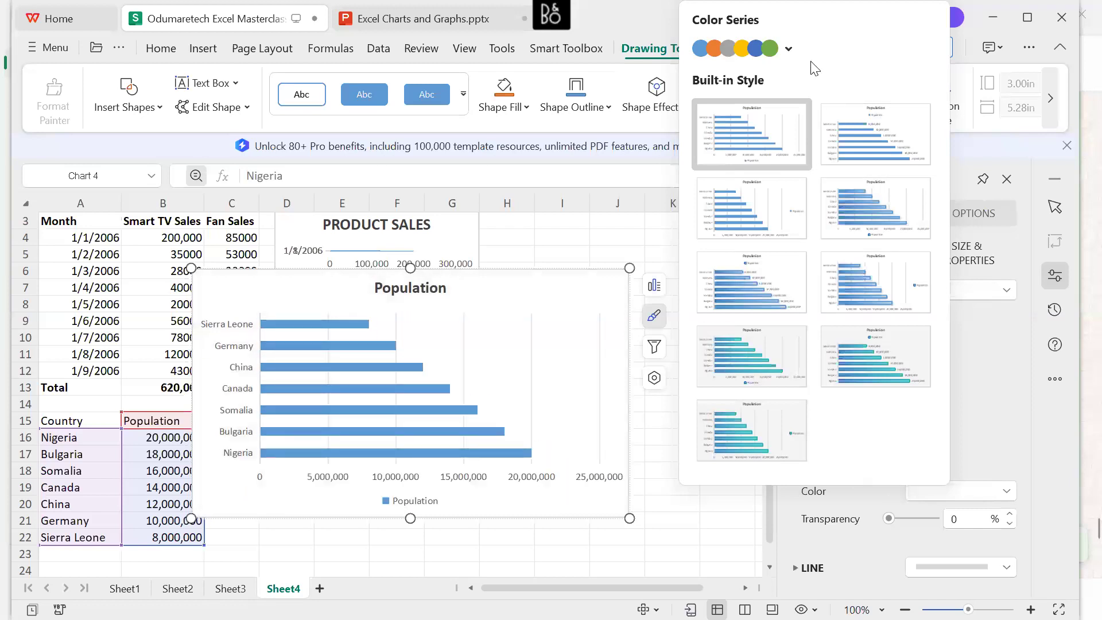
left_click(652, 249)
Move and shrink the Population chart to about C18:H23, and enlarge the PRODUCT SALES chart so that it ends at about cell I15.
left_click_drag(480, 287, 534, 332)
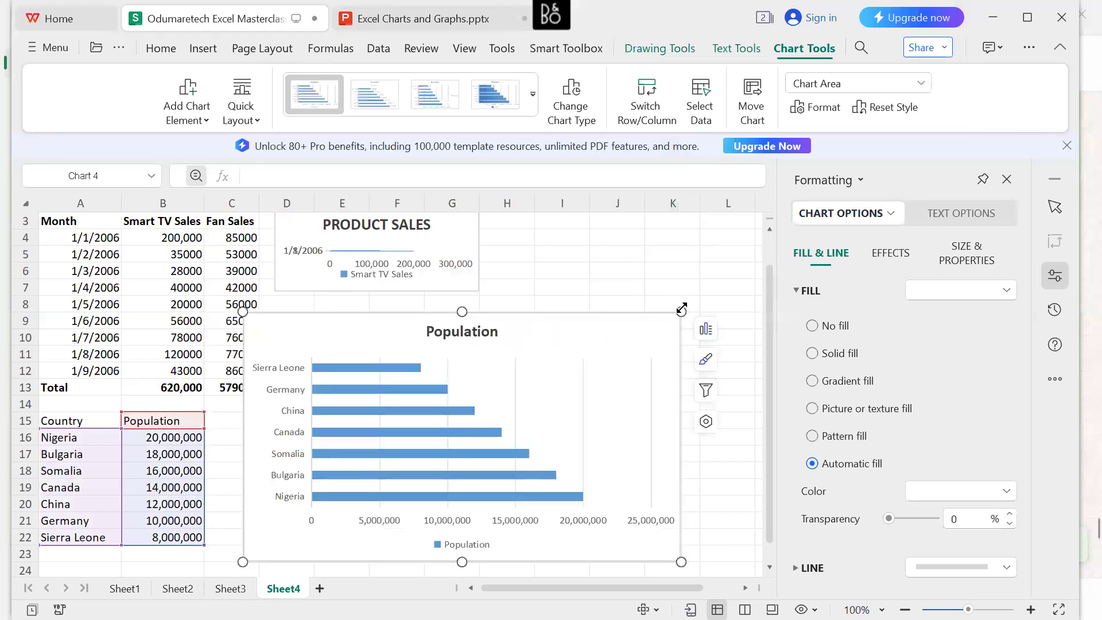
left_click_drag(681, 312, 524, 463)
left_click(398, 248)
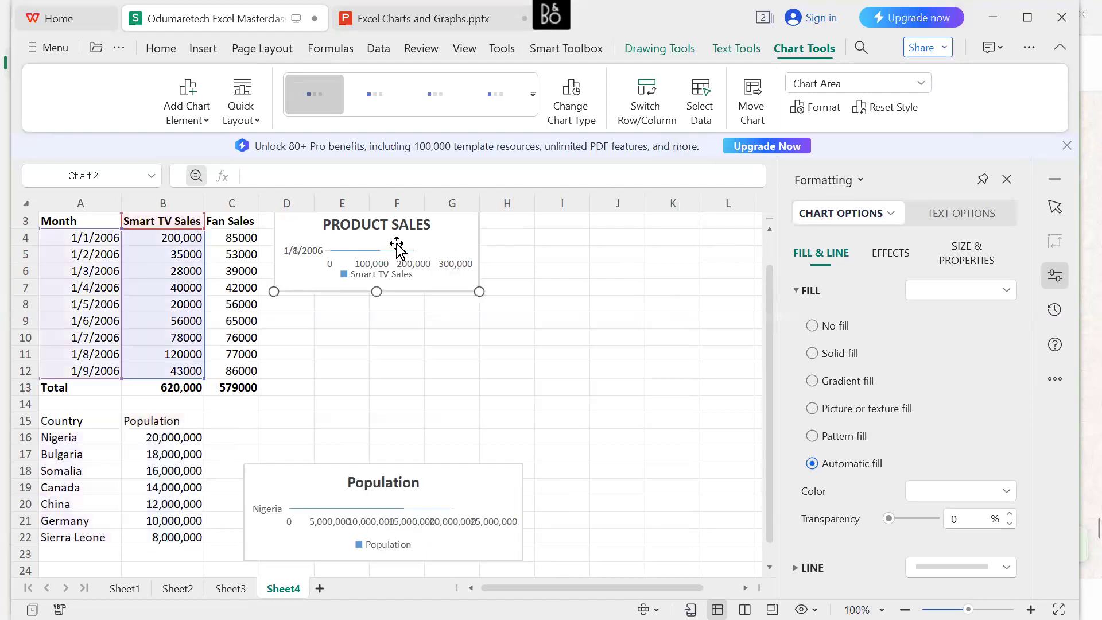
left_click_drag(479, 292, 573, 420)
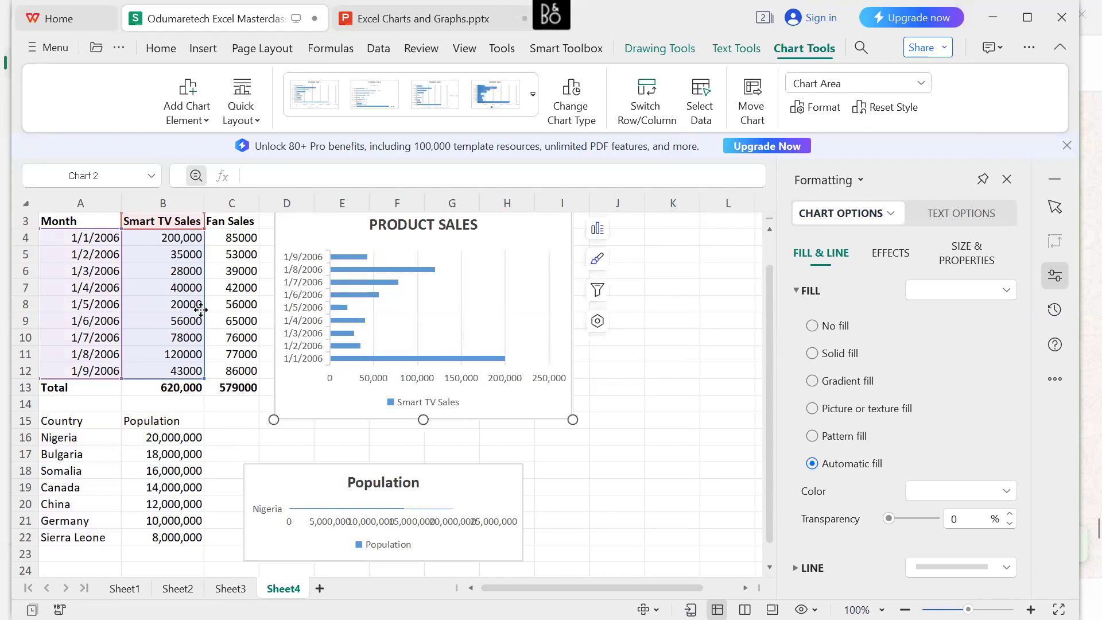
Extend the PRODUCT SALES chart's data range to include the Fan Sales column and change the chart to a plain Stacked Bar.
left_click_drag(202, 378, 250, 370)
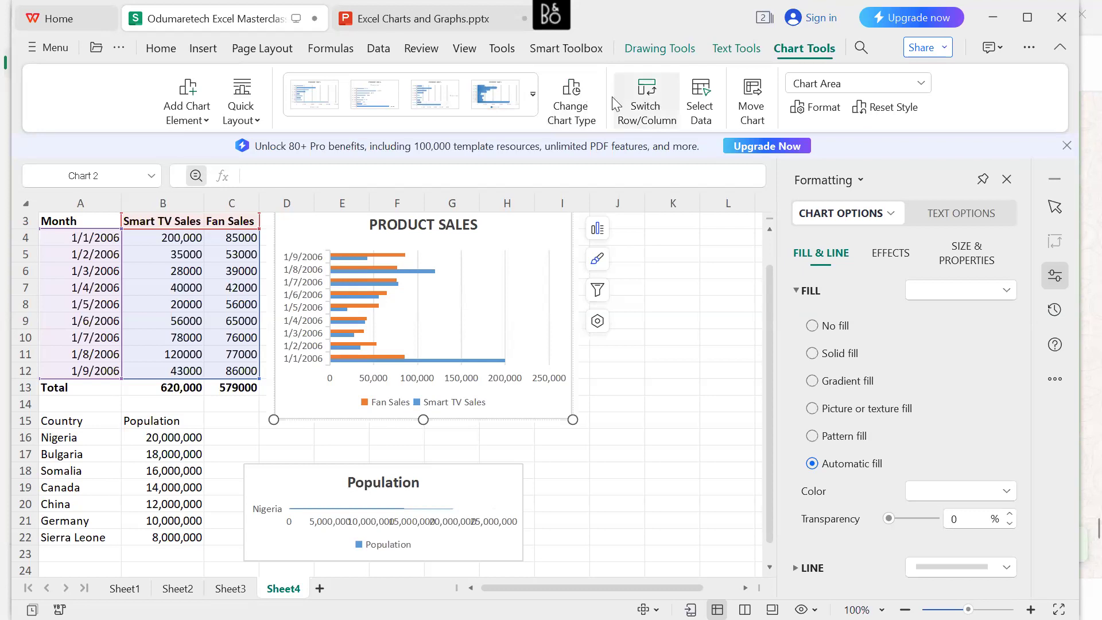
left_click(571, 101)
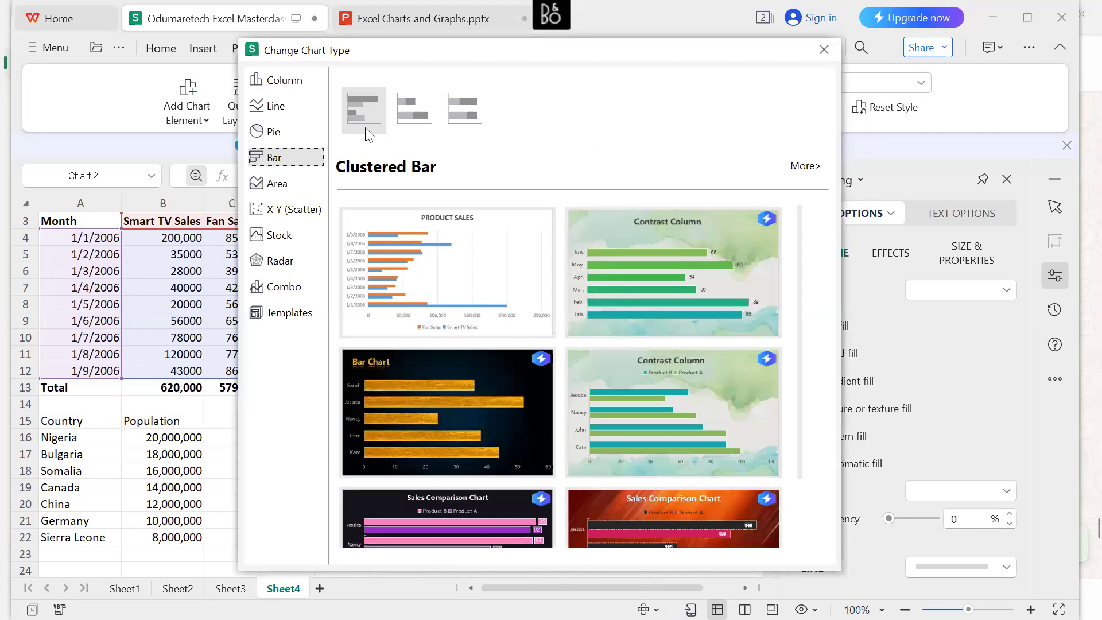
left_click(423, 114)
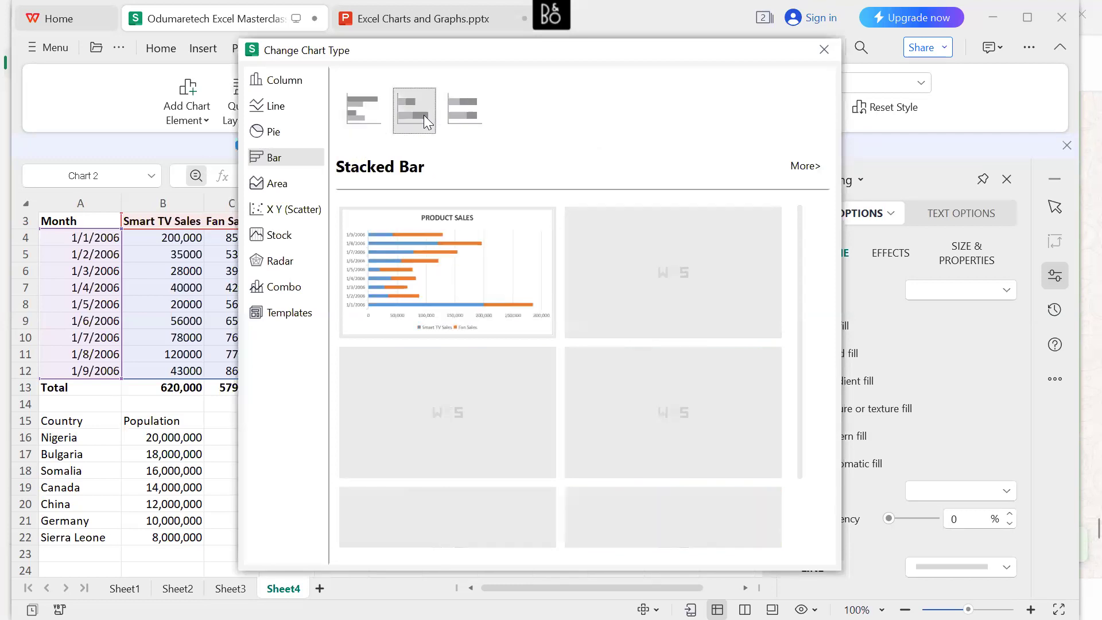
mouse_move(422, 263)
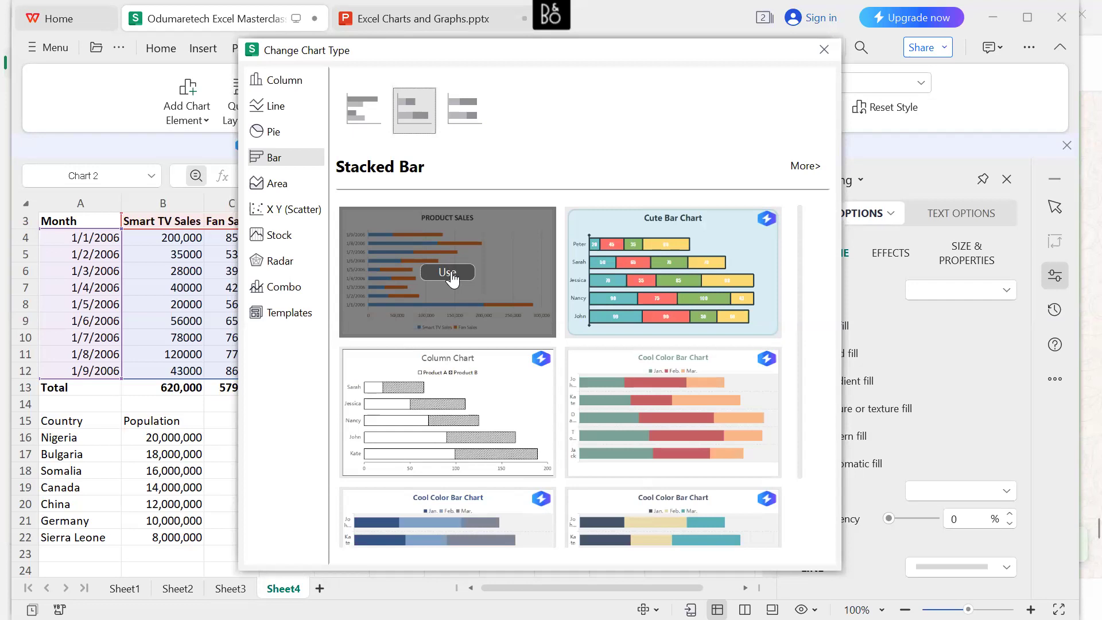
left_click(448, 273)
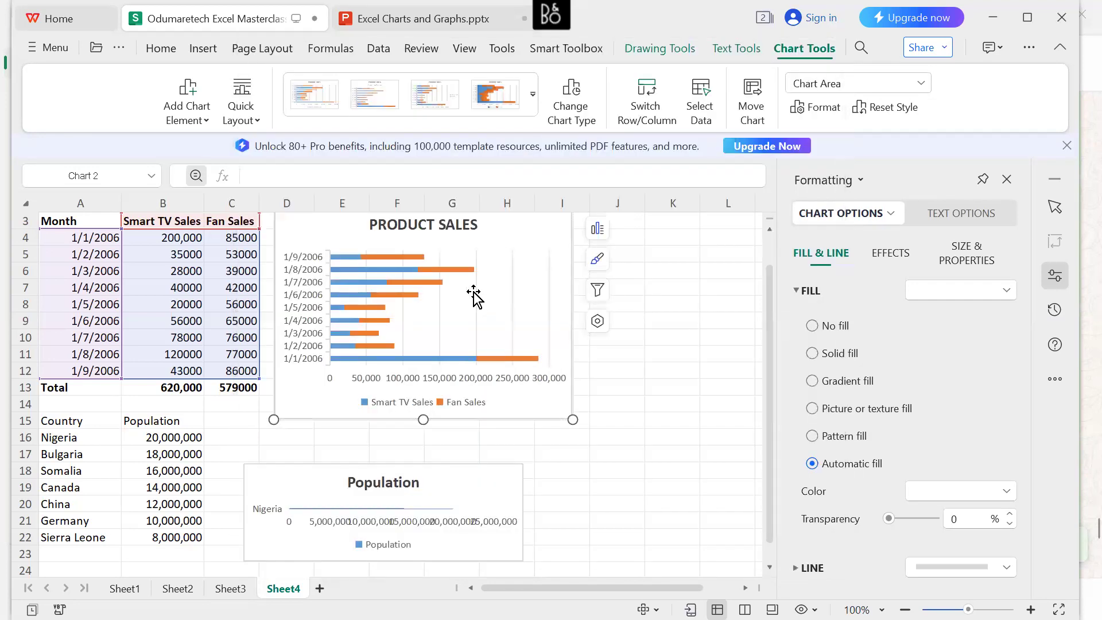
Shrink the PRODUCT SALES chart to end at about H12, and enlarge the Population chart so its upper-right corner reaches about H14.
left_click_drag(573, 419, 532, 374)
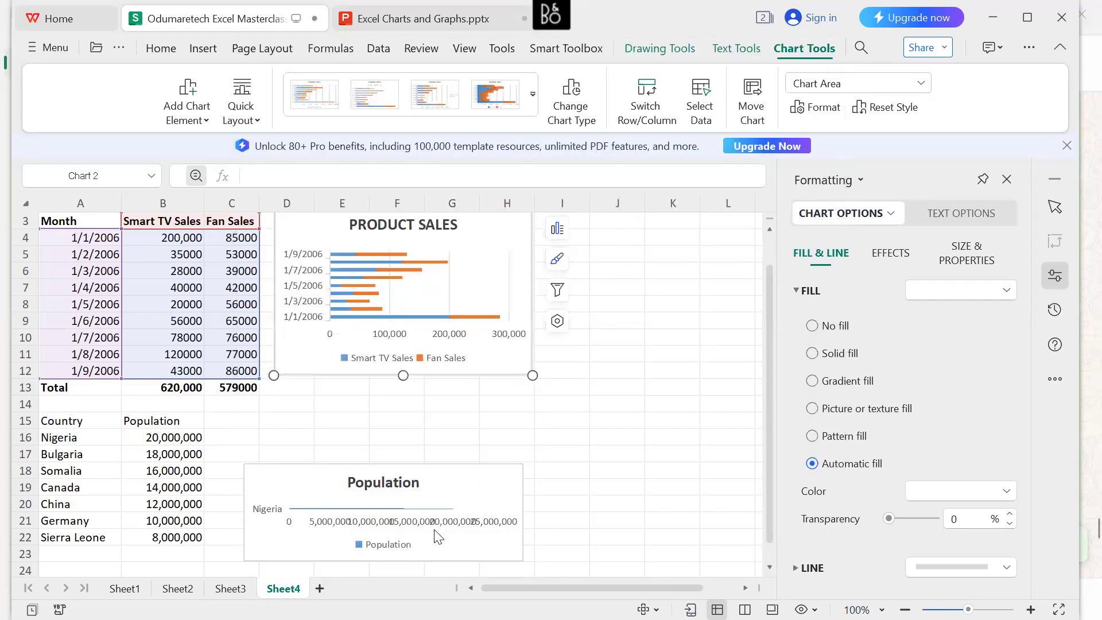
left_click(442, 493)
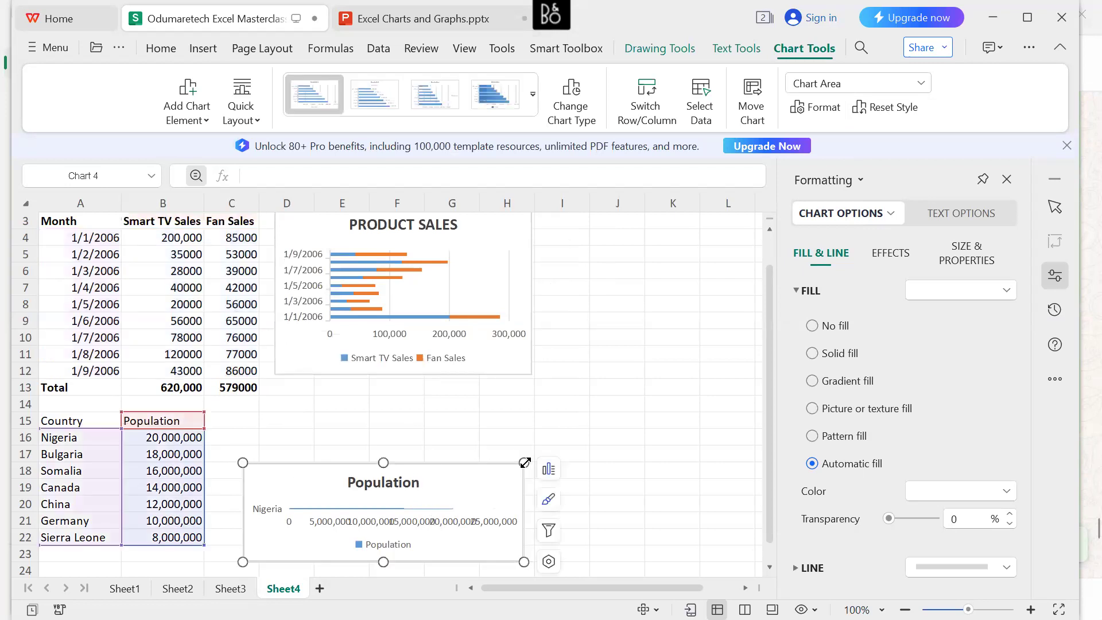
left_click_drag(524, 462, 533, 398)
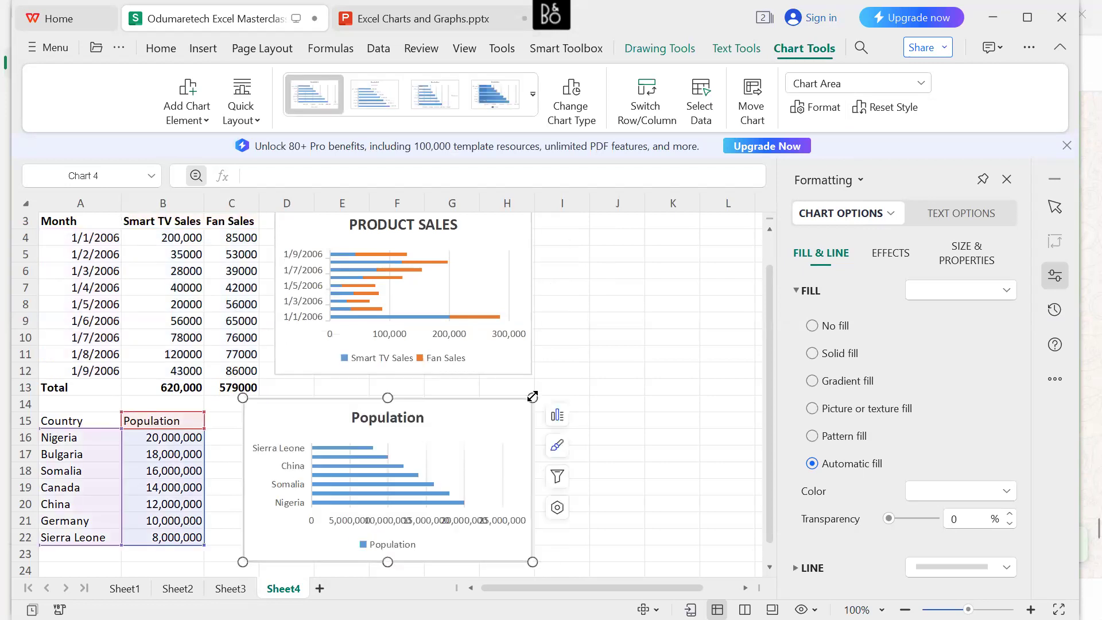
left_click(447, 466)
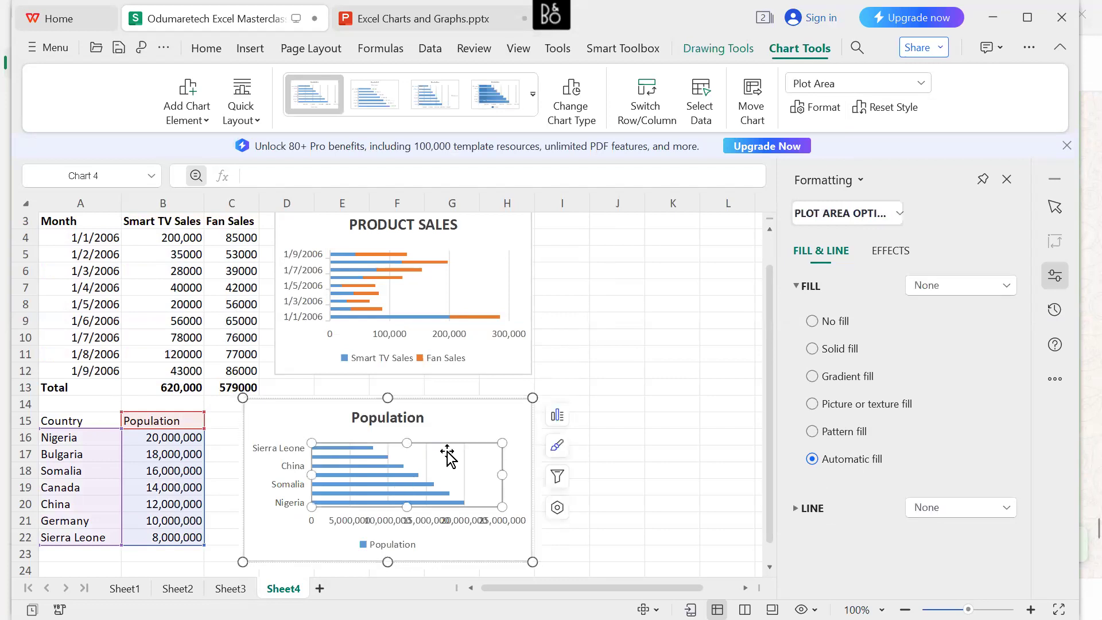
left_click(457, 428)
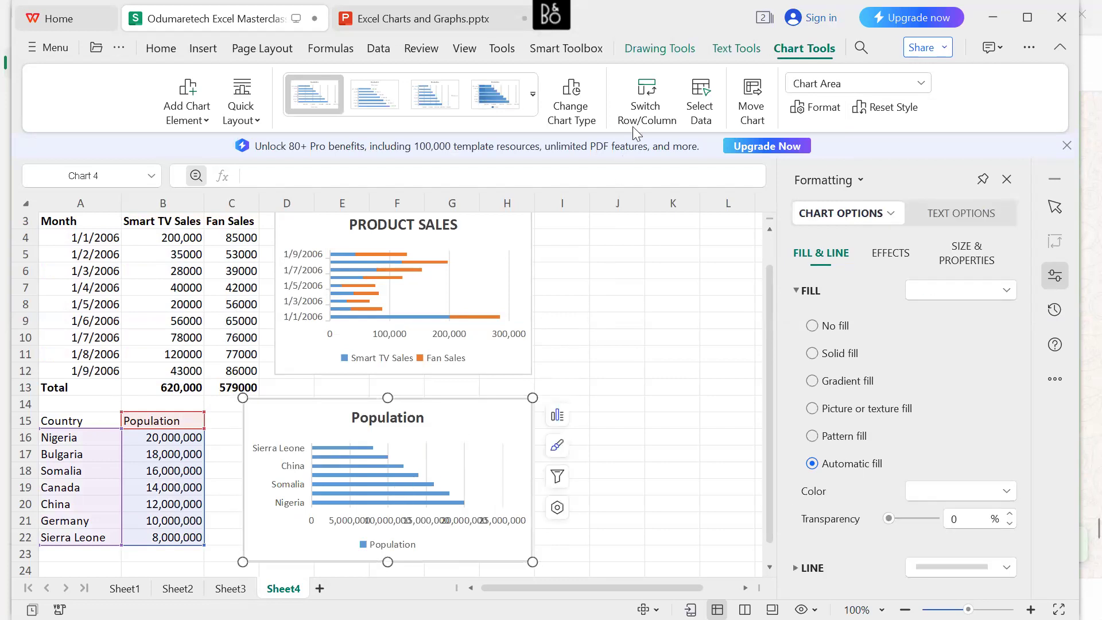
left_click(596, 106)
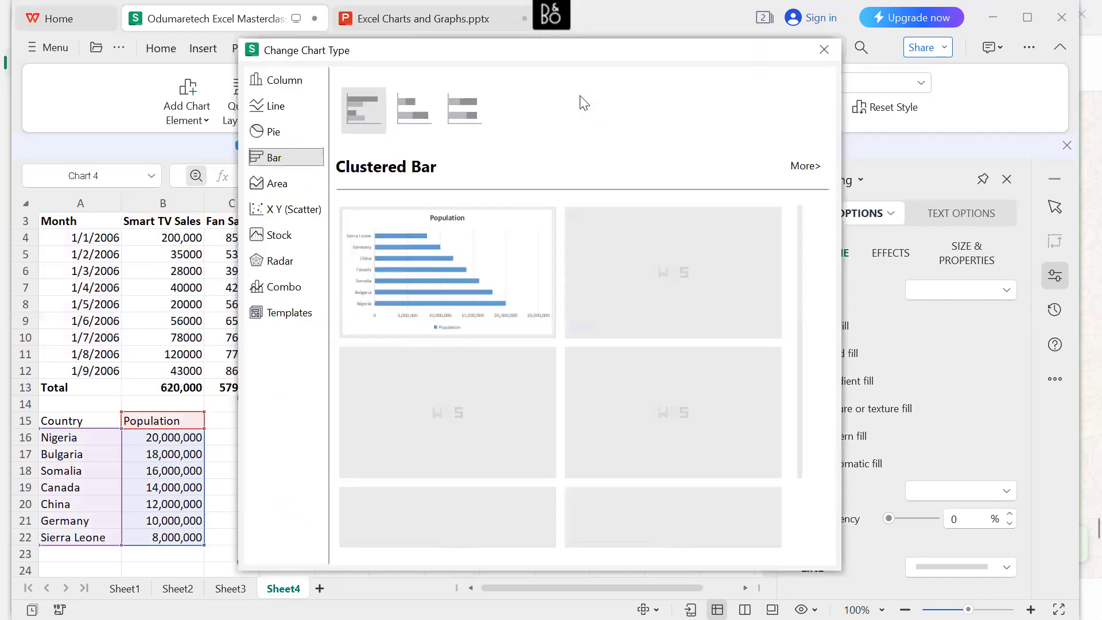
left_click(825, 50)
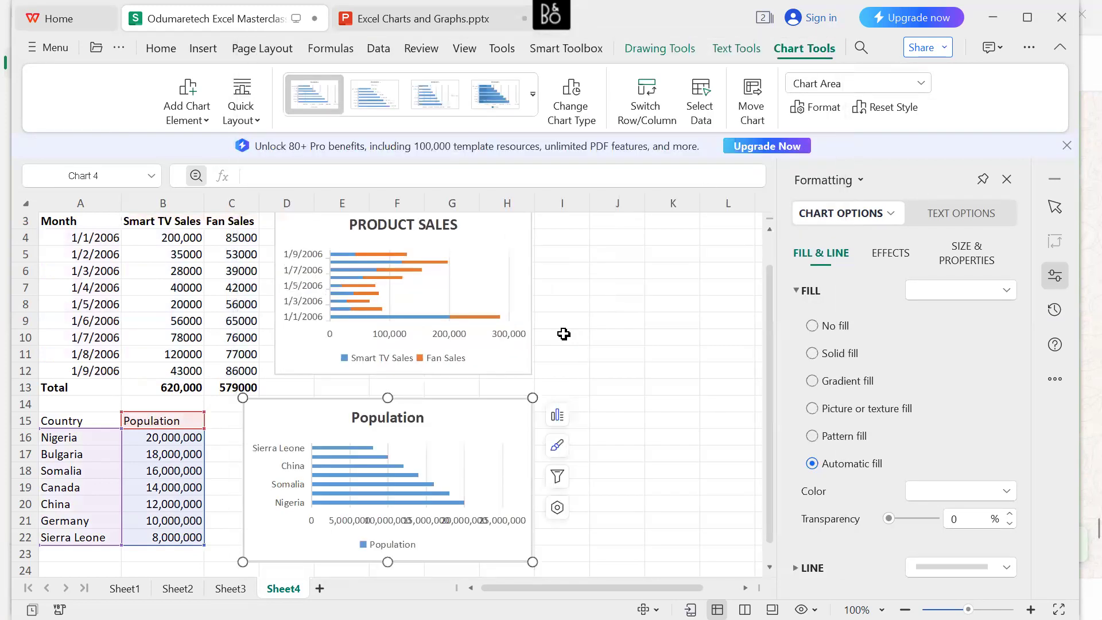
Apply the built-in style with teal gradient bars, a light grey background and the legend below to the Population chart.
left_click(557, 419)
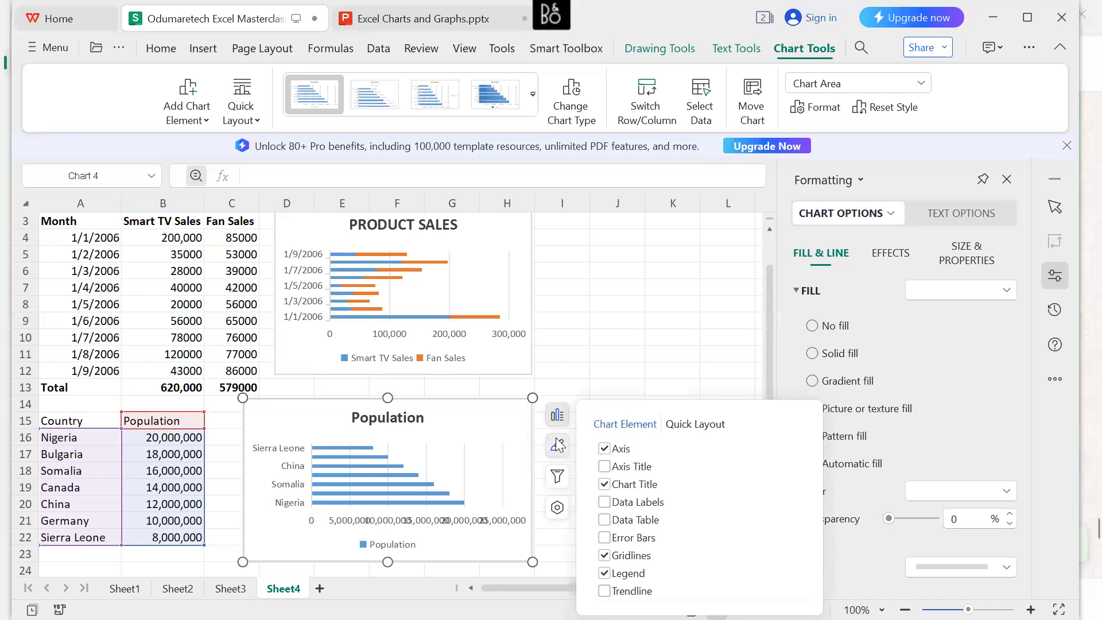
left_click(557, 446)
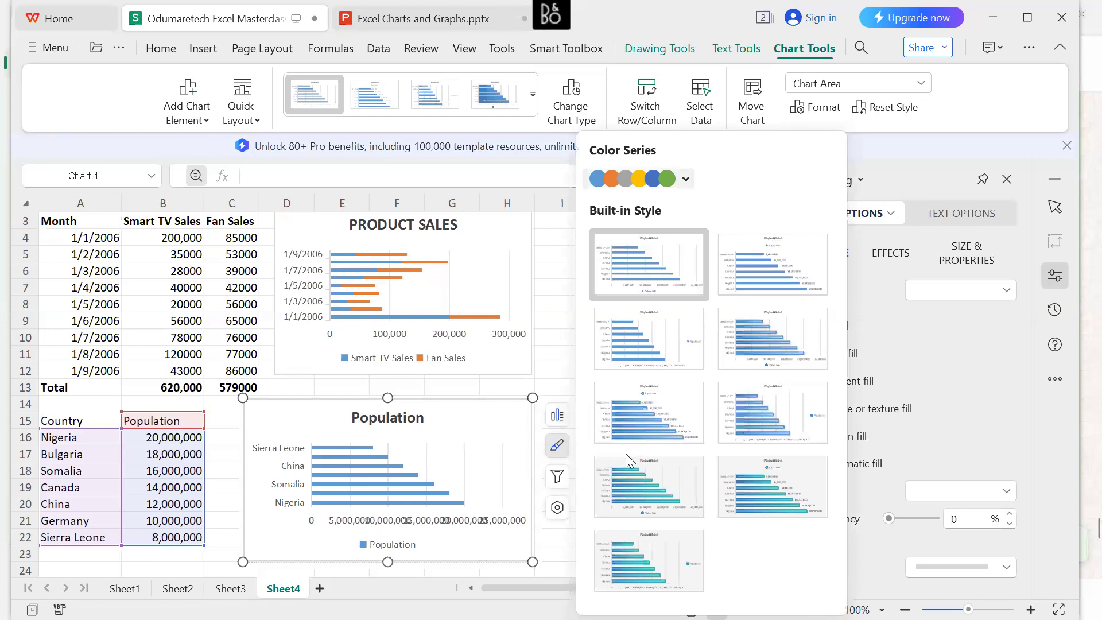
left_click(634, 471)
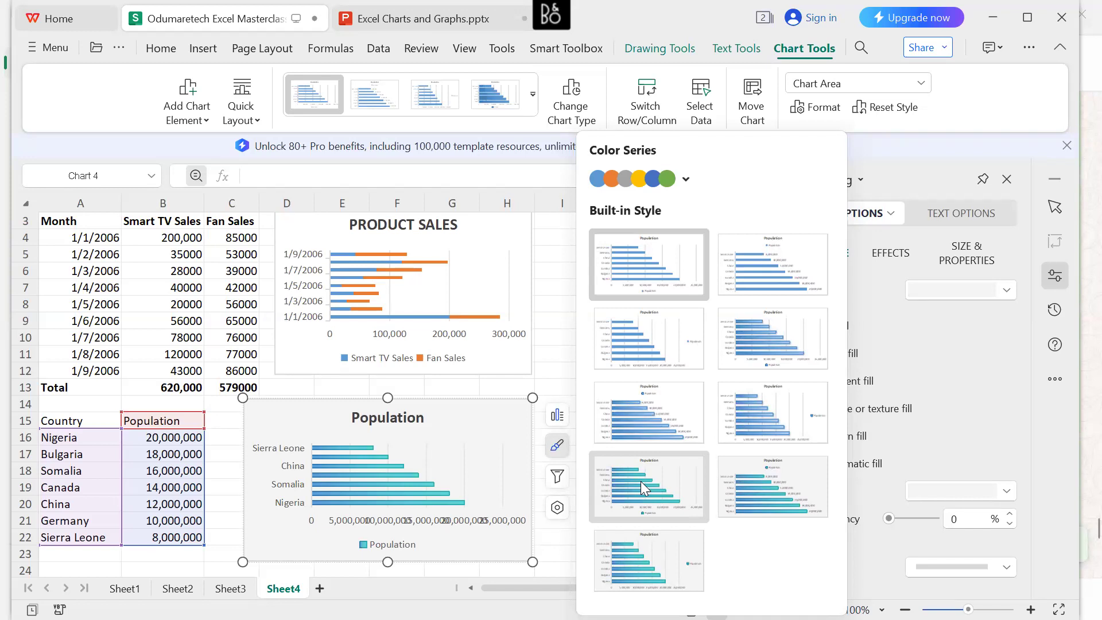
left_click(544, 321)
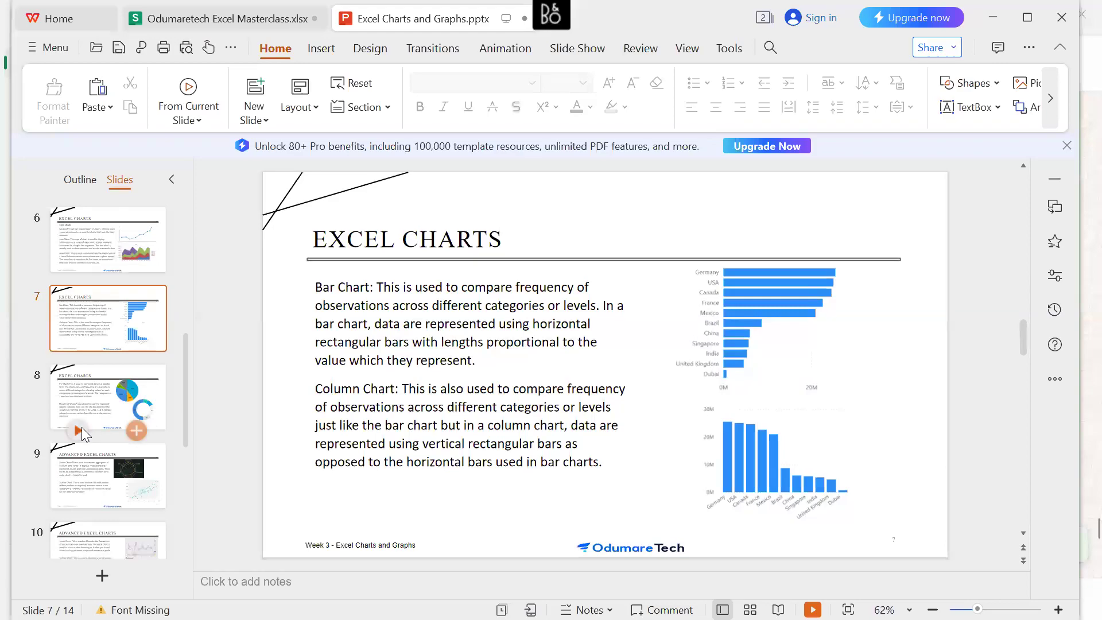
In the Excel Charts and Graphs.pptx presentation, start the slide show from slide 8 on pie and doughnut charts.
left_click(79, 430)
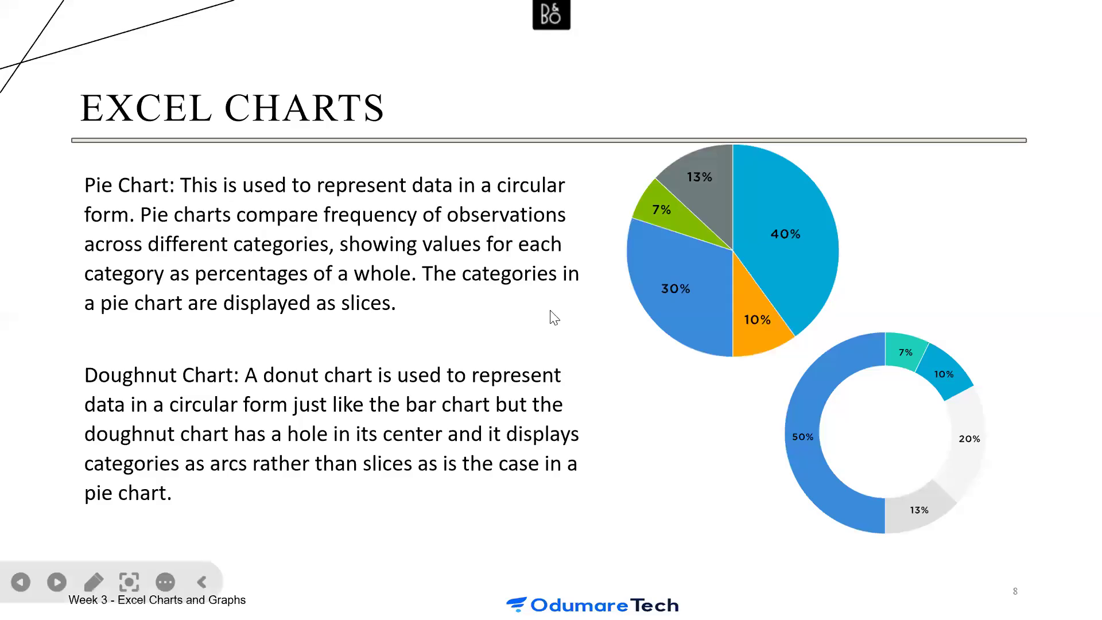
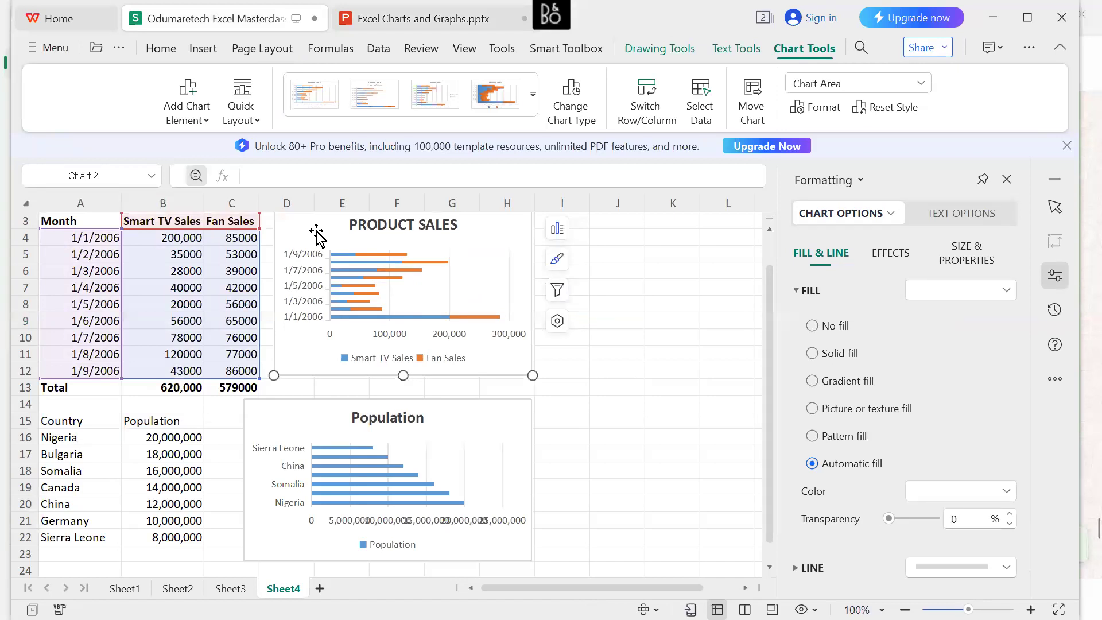
Delete the PRODUCT SALES chart and the Population bar chart from Sheet4.
key("Delete")
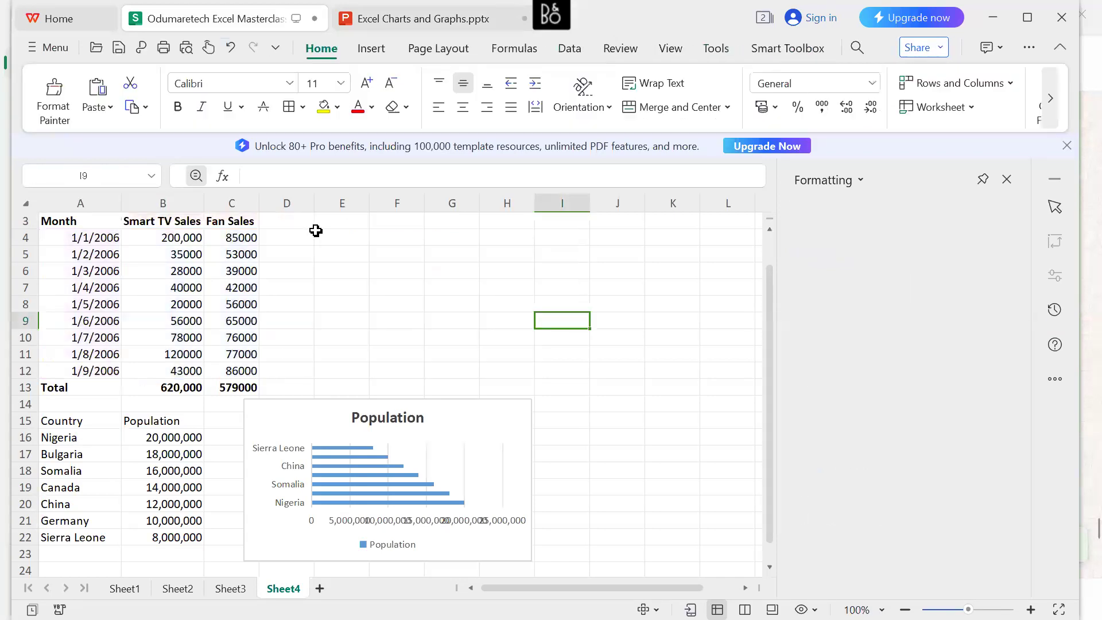
left_click(328, 426)
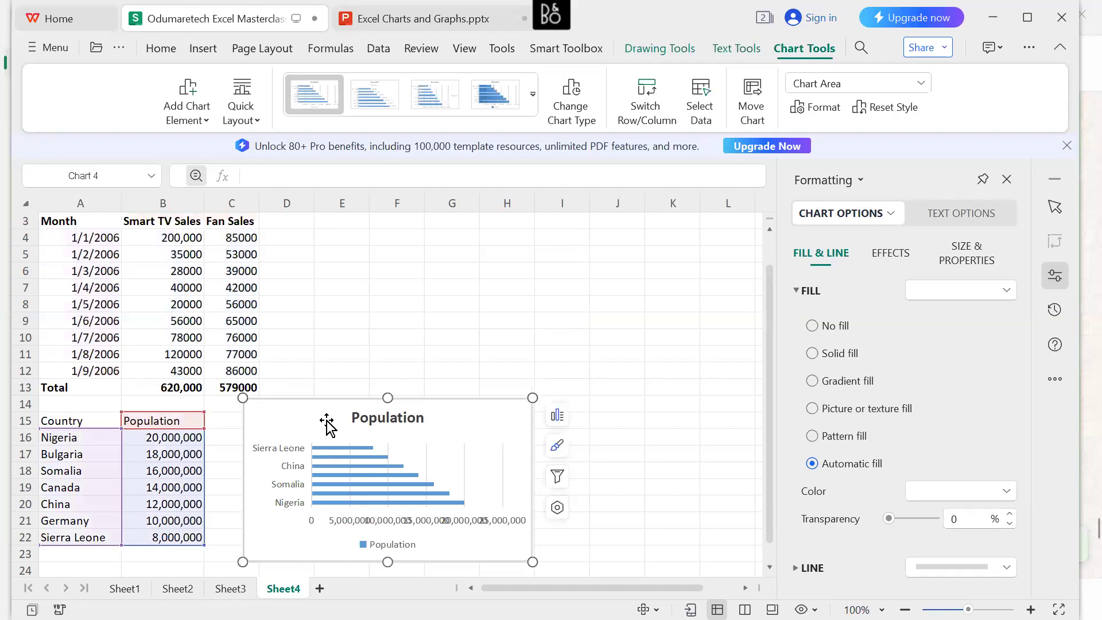
key("Delete")
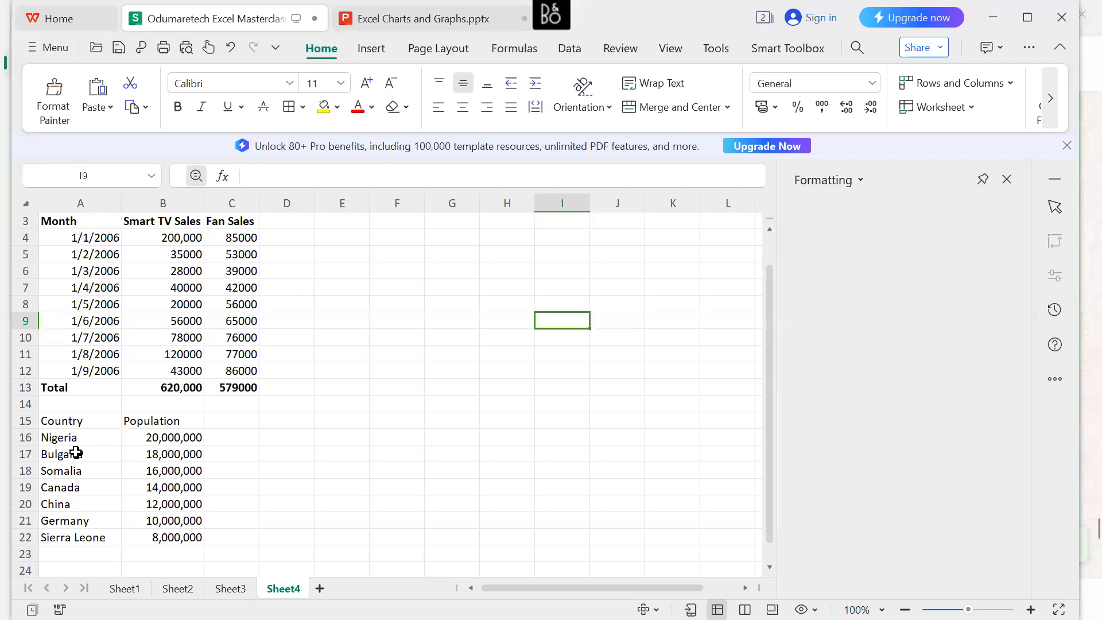
Insert a plain Pie chart from A15:B22 and move it so its upper-left corner sits at about D3.
left_click_drag(54, 423, 194, 537)
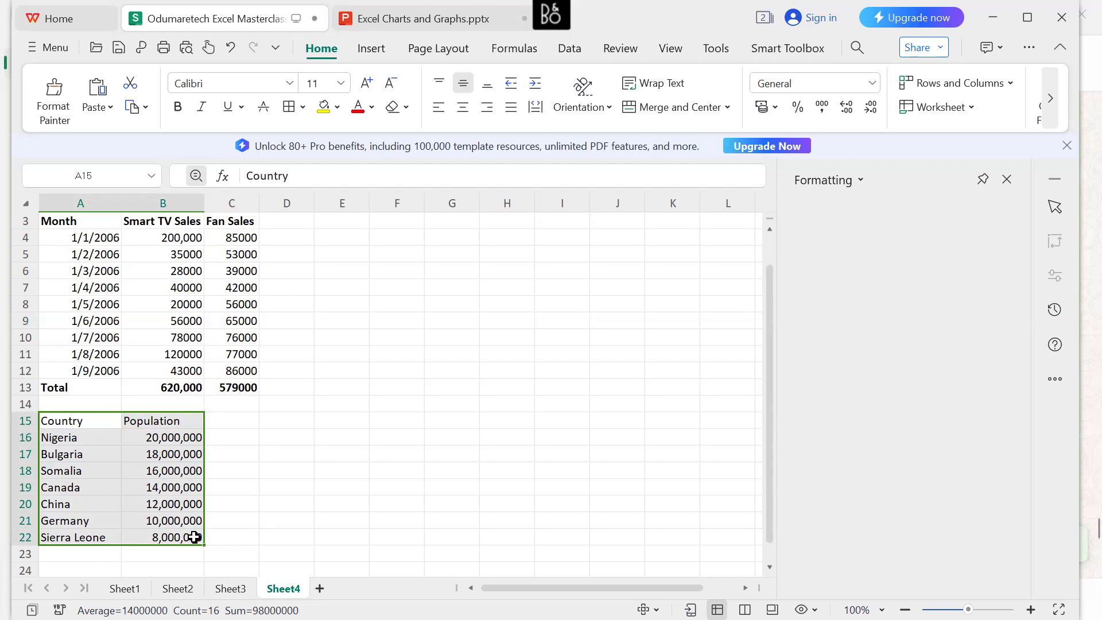
left_click(365, 50)
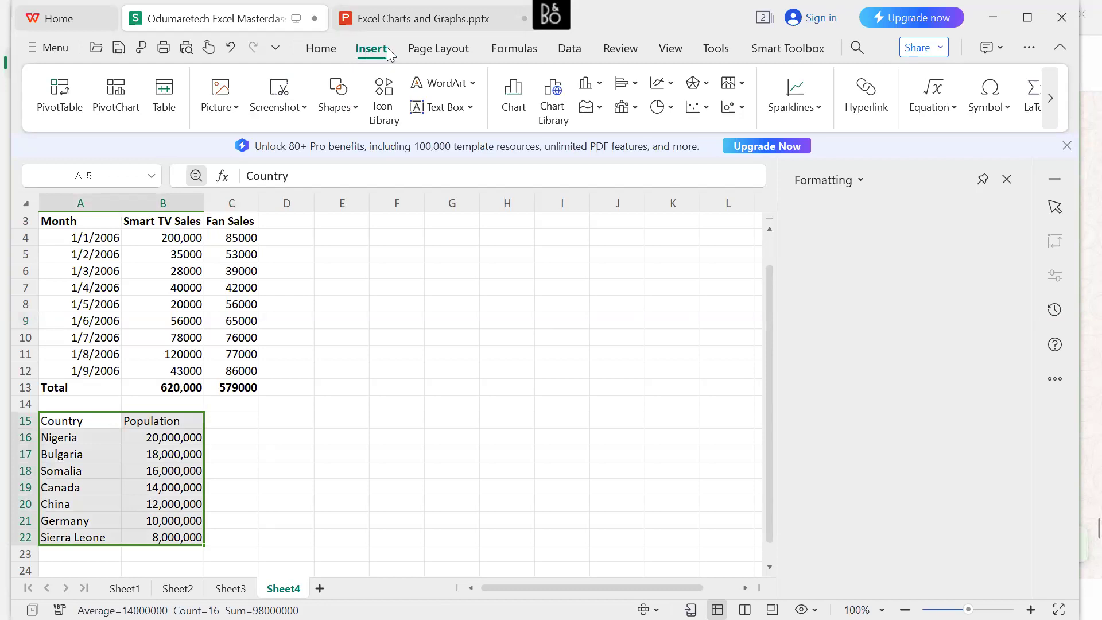
left_click(520, 96)
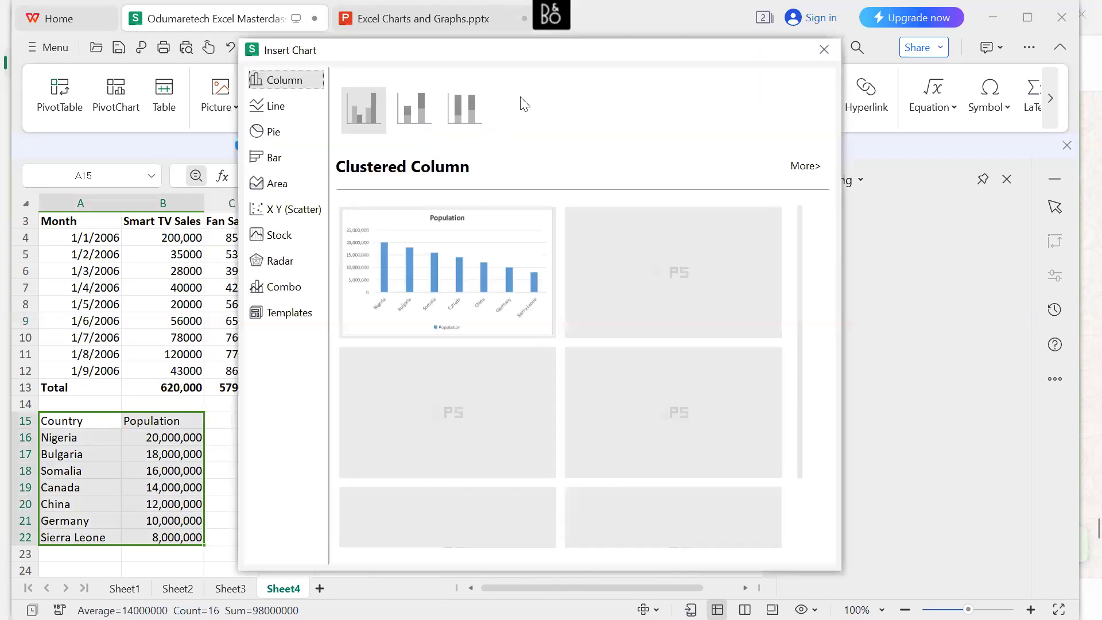
left_click(280, 132)
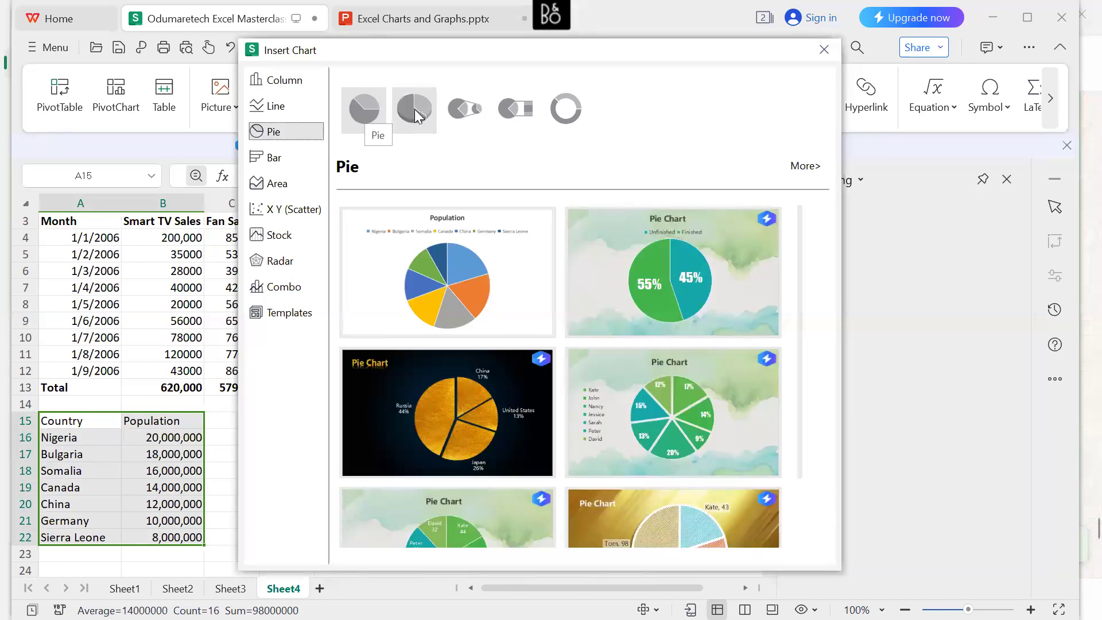
left_click(368, 114)
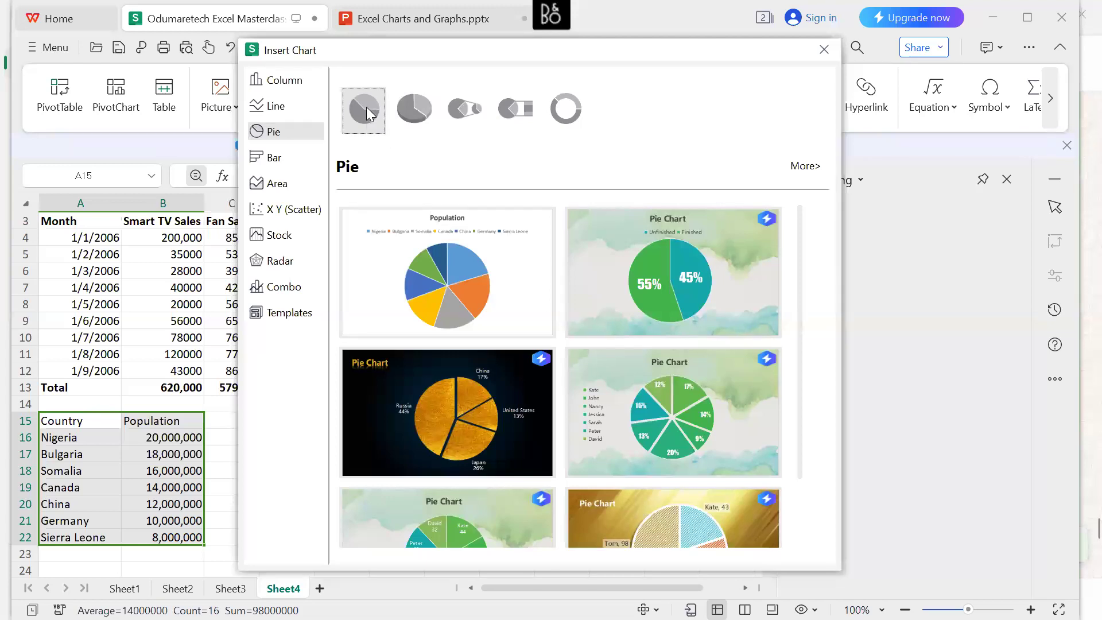
mouse_move(451, 283)
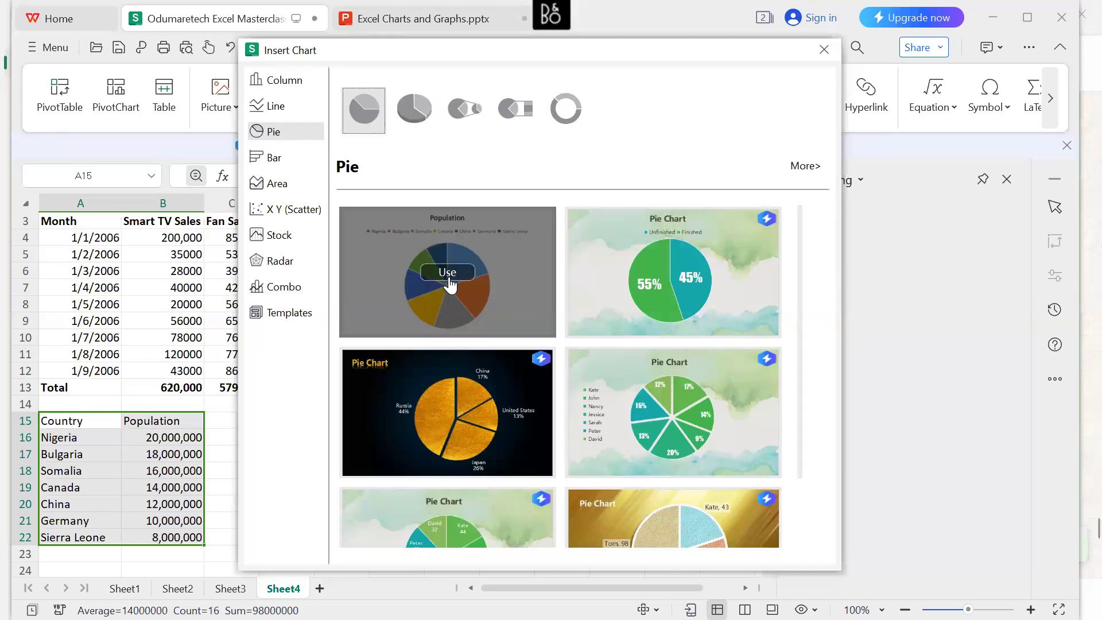
left_click(449, 276)
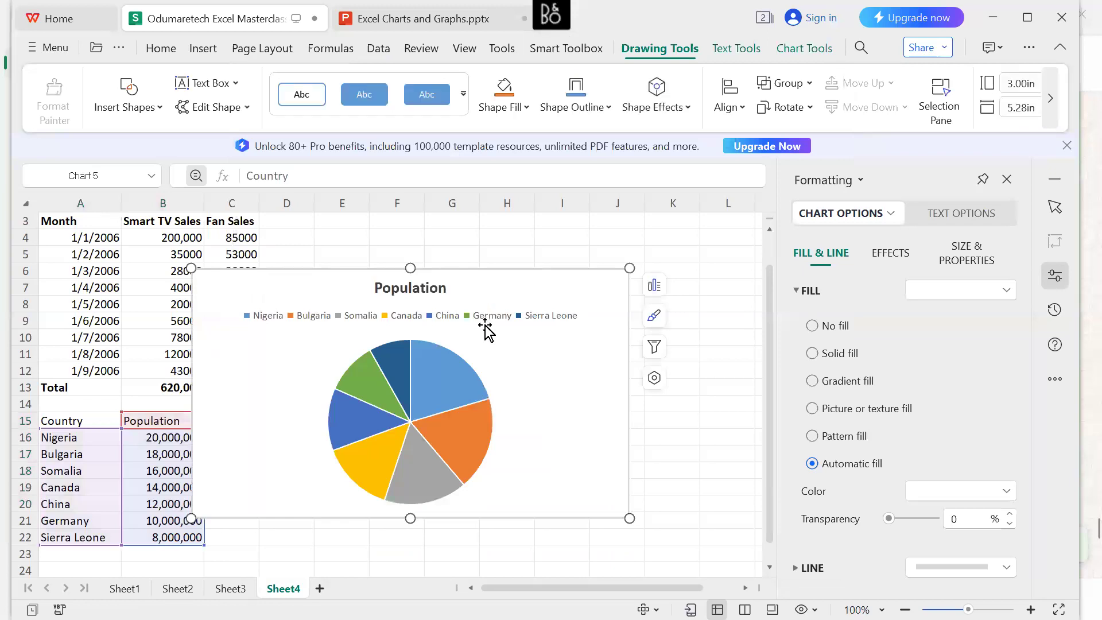
left_click_drag(492, 339, 562, 294)
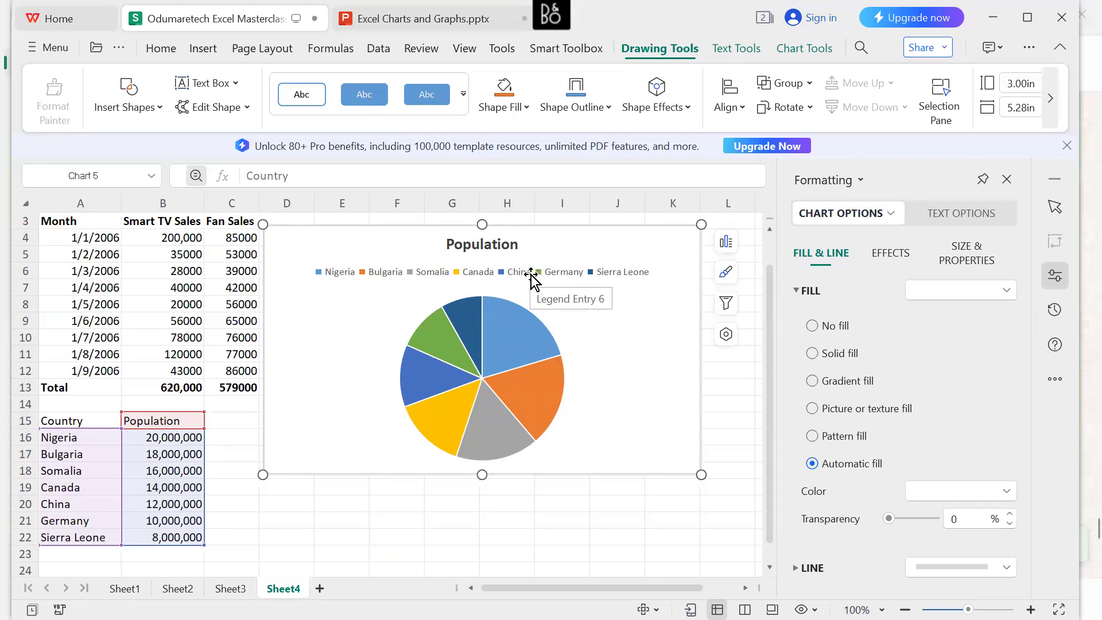
Apply the built-in Style3, with coloured country labels around the slices, to the Population pie chart.
left_click(235, 82)
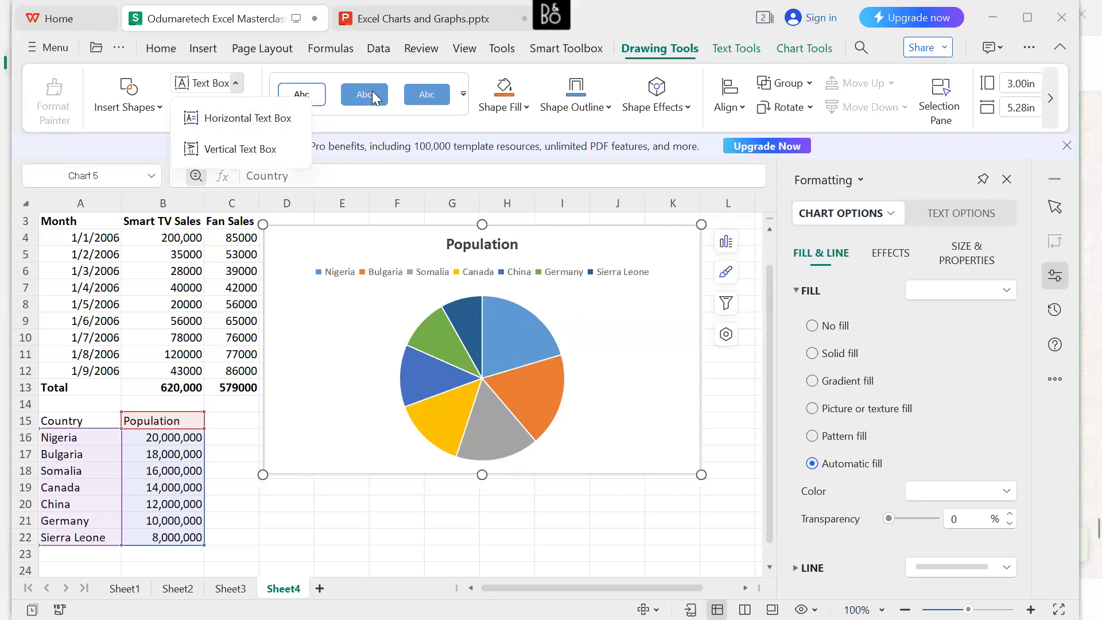
left_click(377, 124)
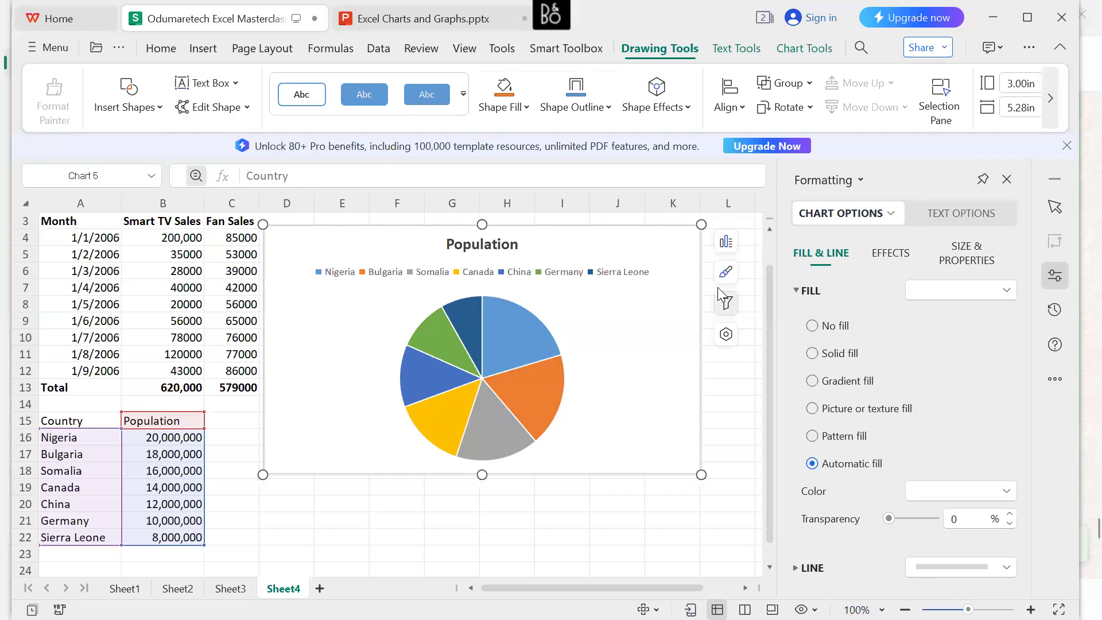
left_click(726, 244)
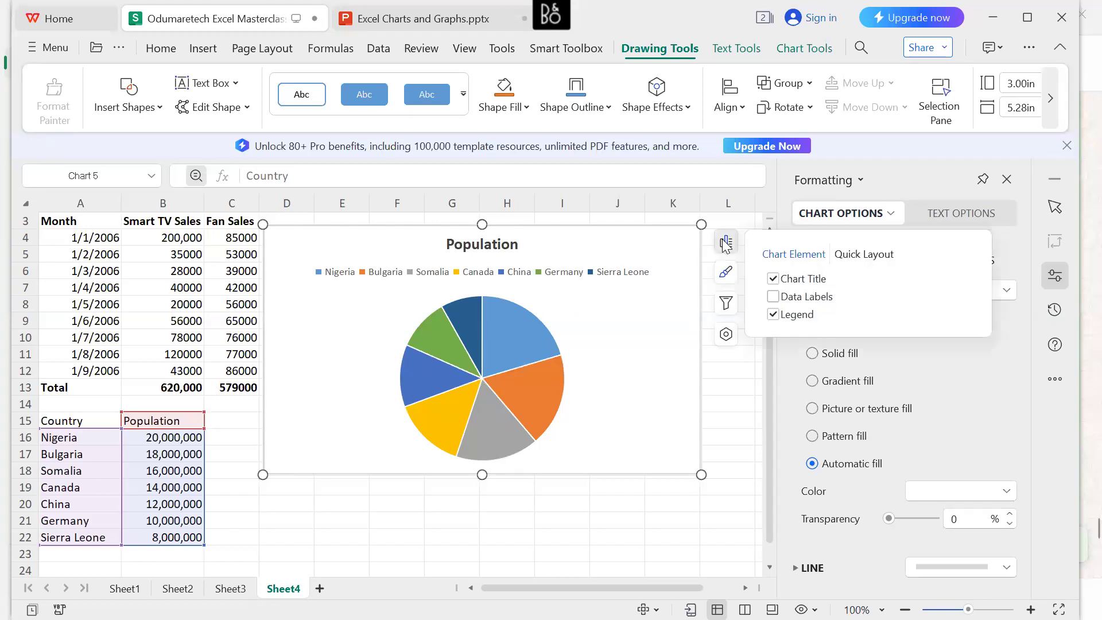
left_click(727, 274)
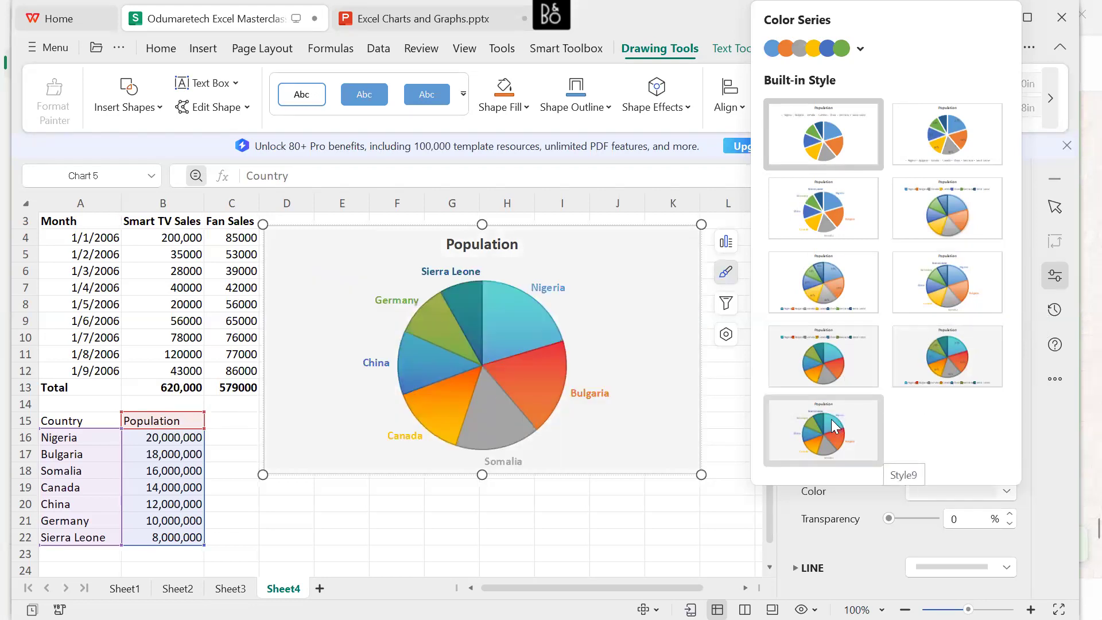
left_click(820, 224)
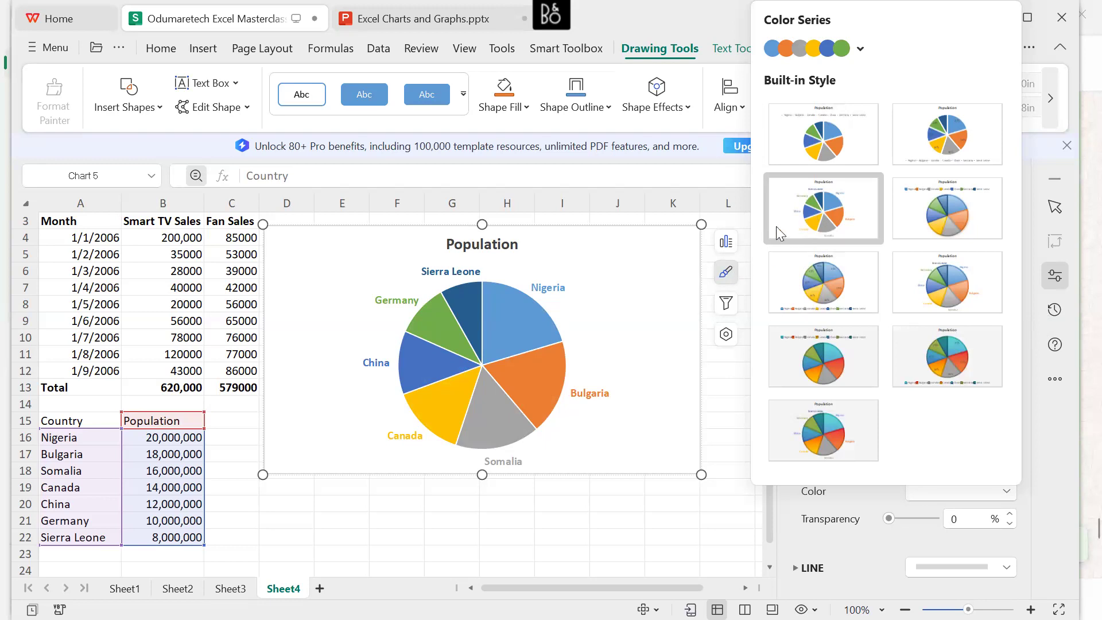
left_click(637, 310)
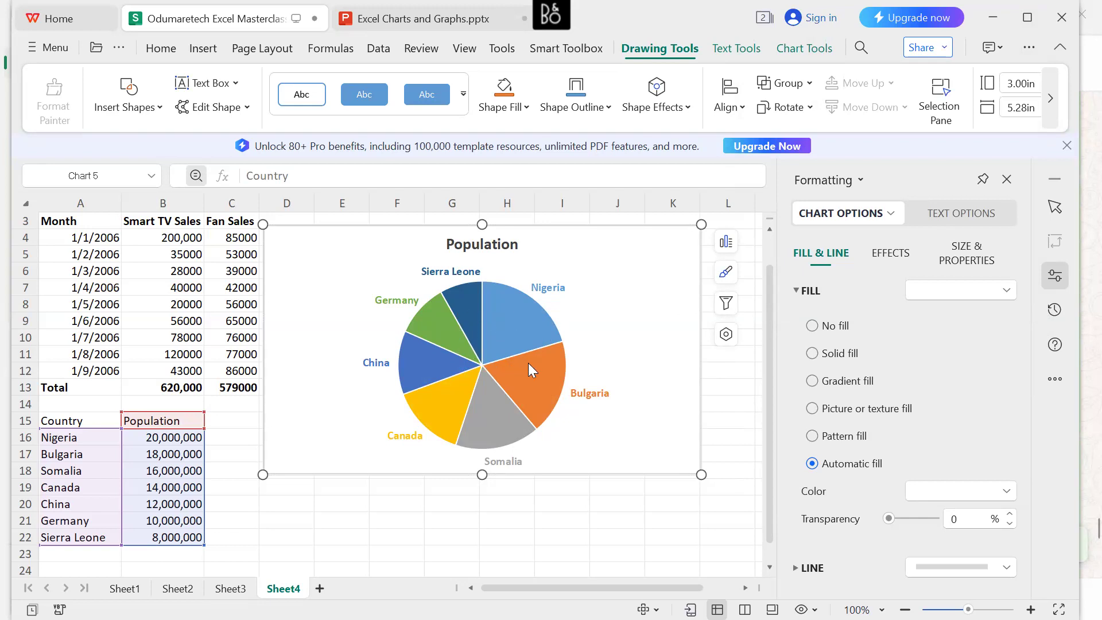
Examine the population values and percentage shares of the Bulgaria, Nigeria, Somalia and China slices in the pie chart.
mouse_move(537, 368)
mouse_move(507, 339)
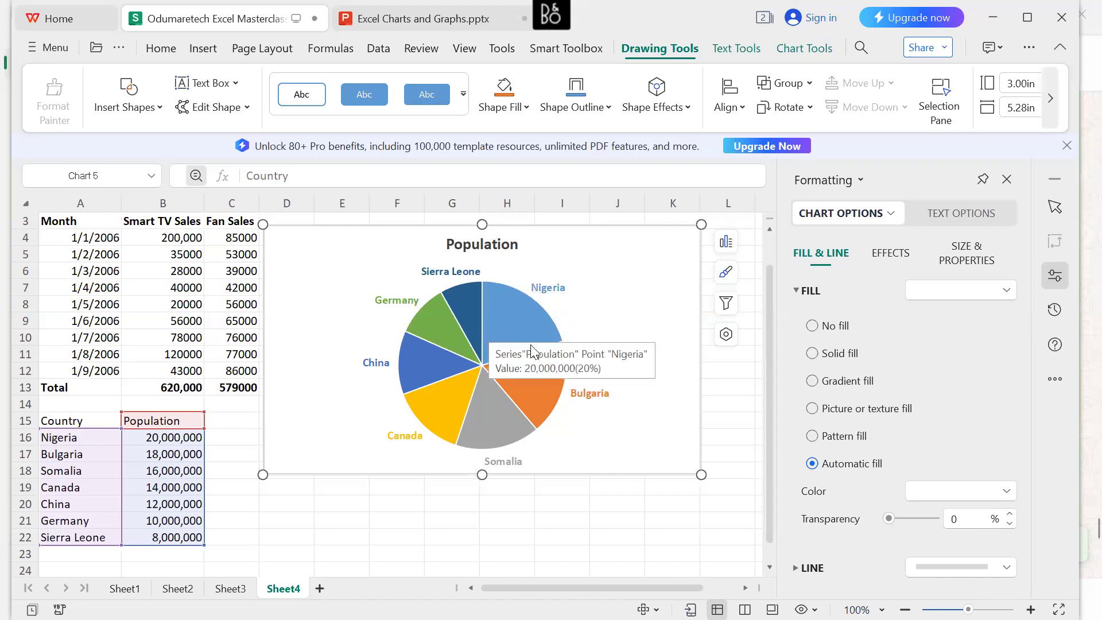
mouse_move(510, 405)
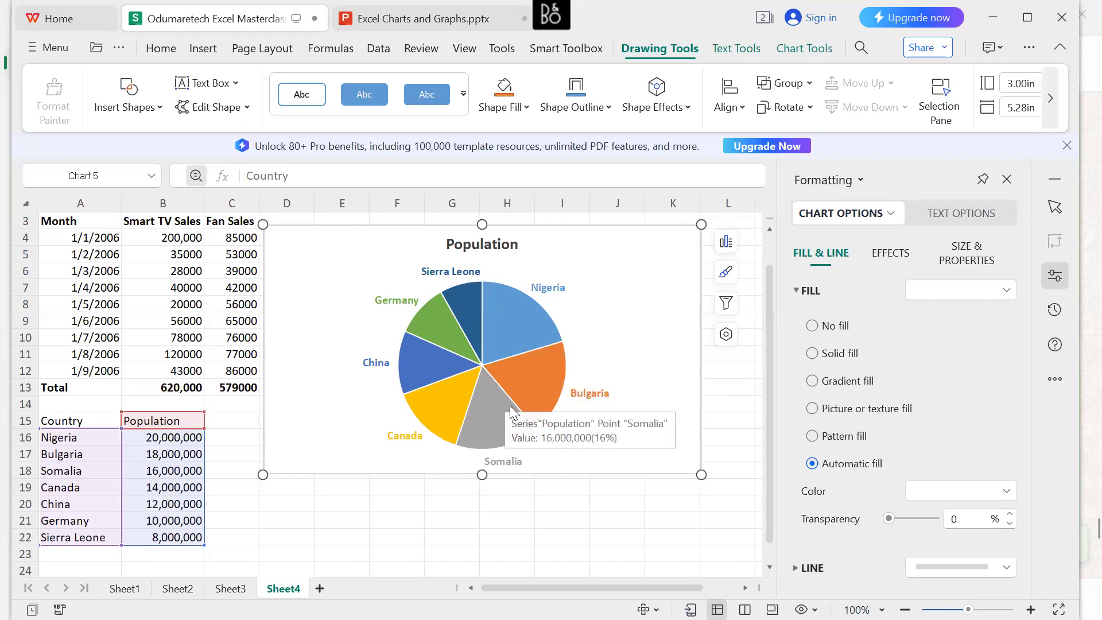
mouse_move(455, 362)
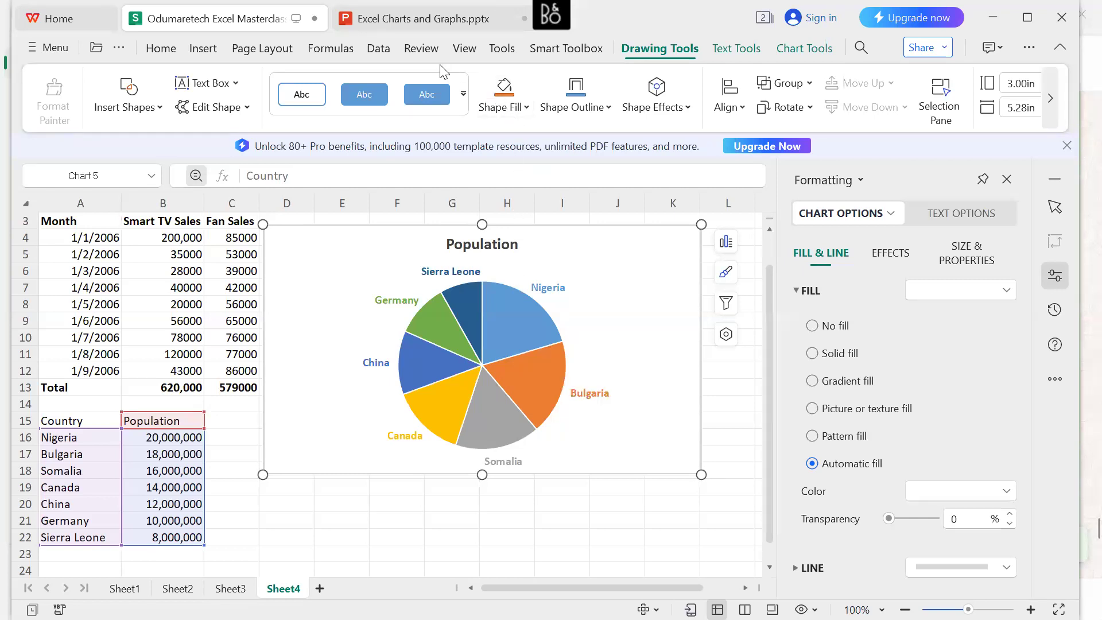
left_click(517, 332)
left_click(584, 318)
Change the Population pie chart to a plain Doughnut and apply the built-in Style2 with percentage labels and the legend below.
left_click(195, 51)
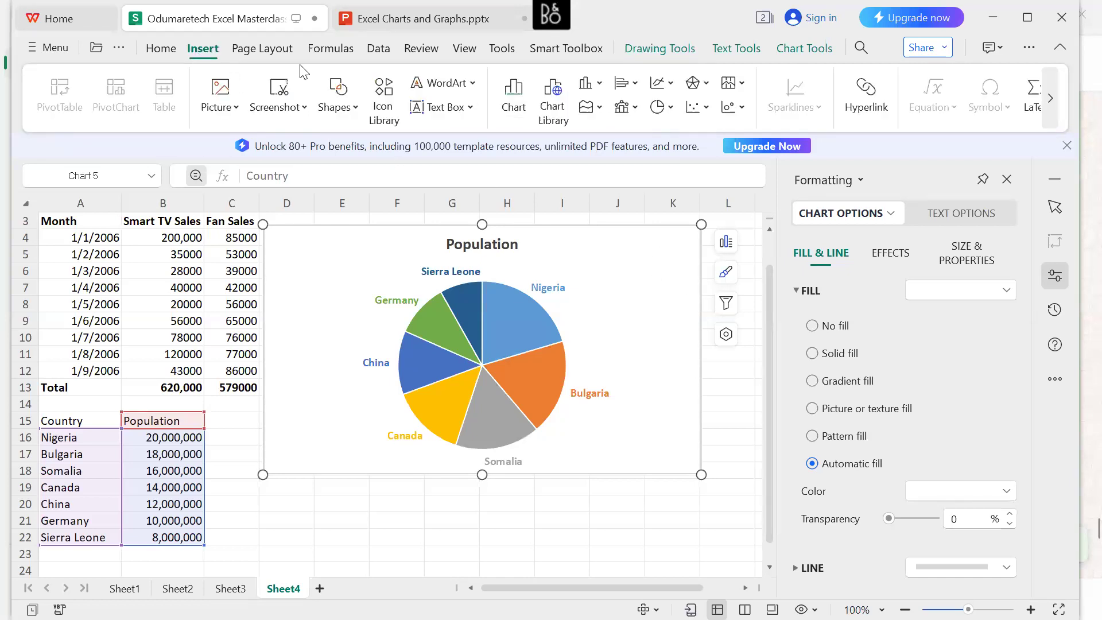
left_click(520, 108)
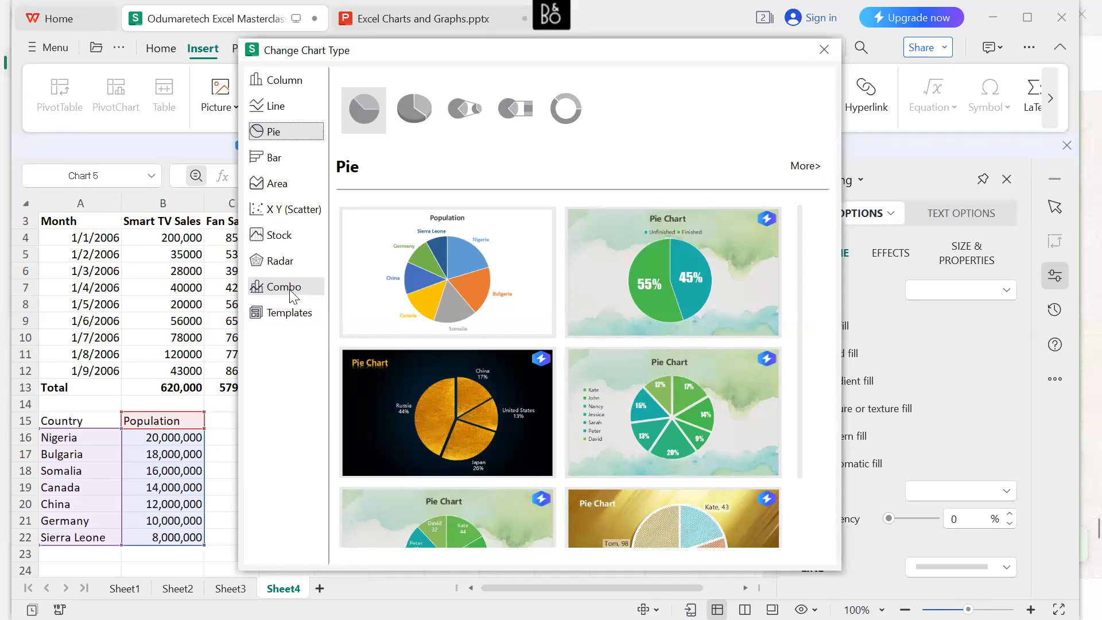
left_click(573, 109)
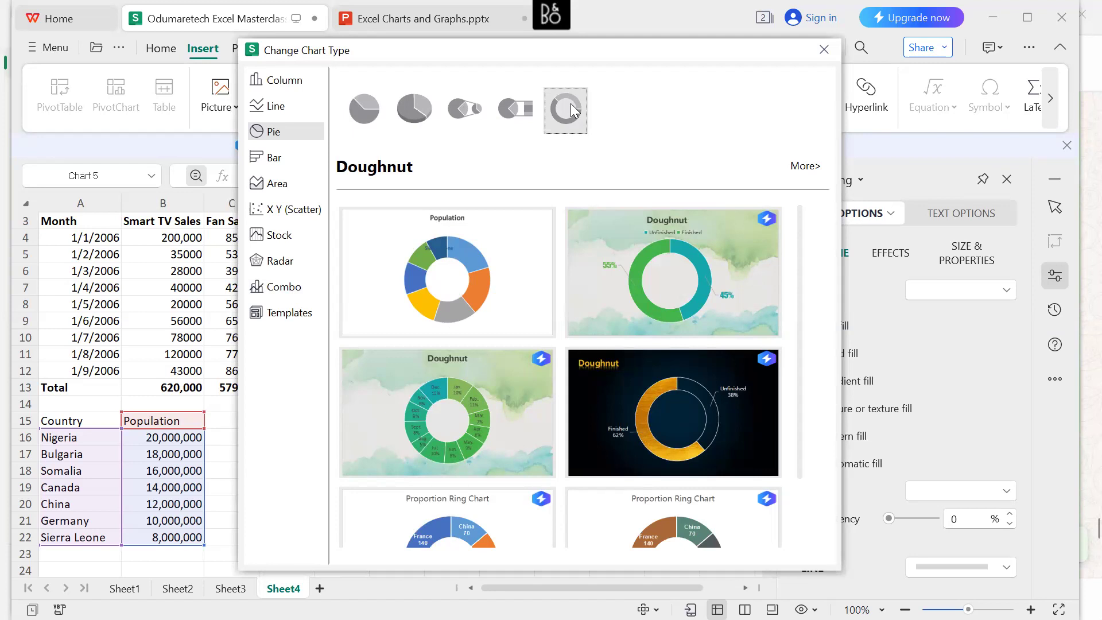
mouse_move(484, 253)
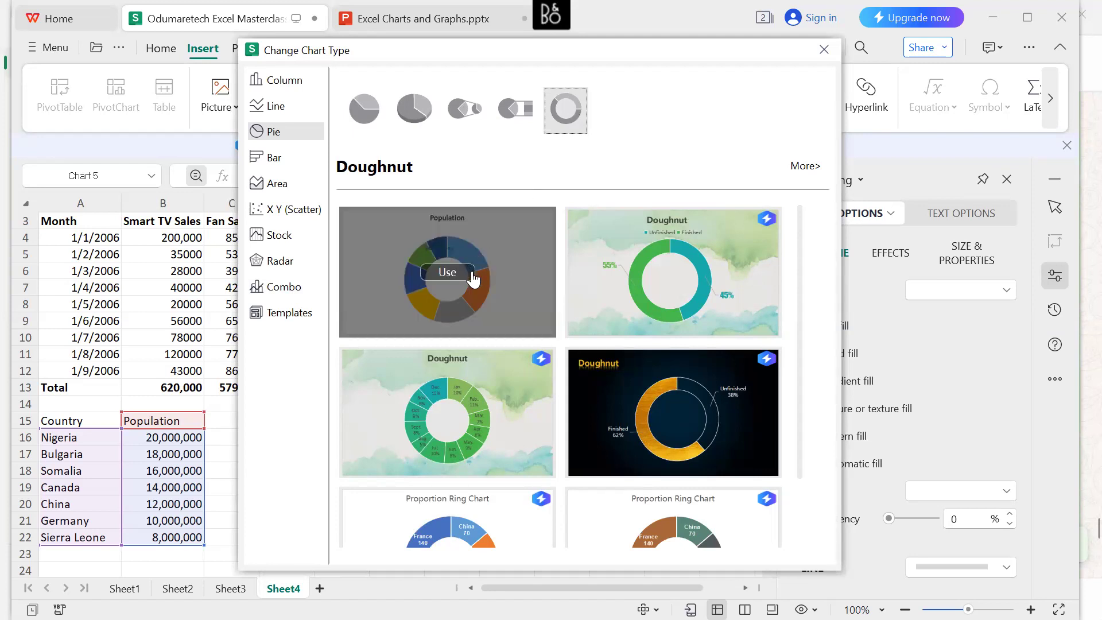
left_click(448, 272)
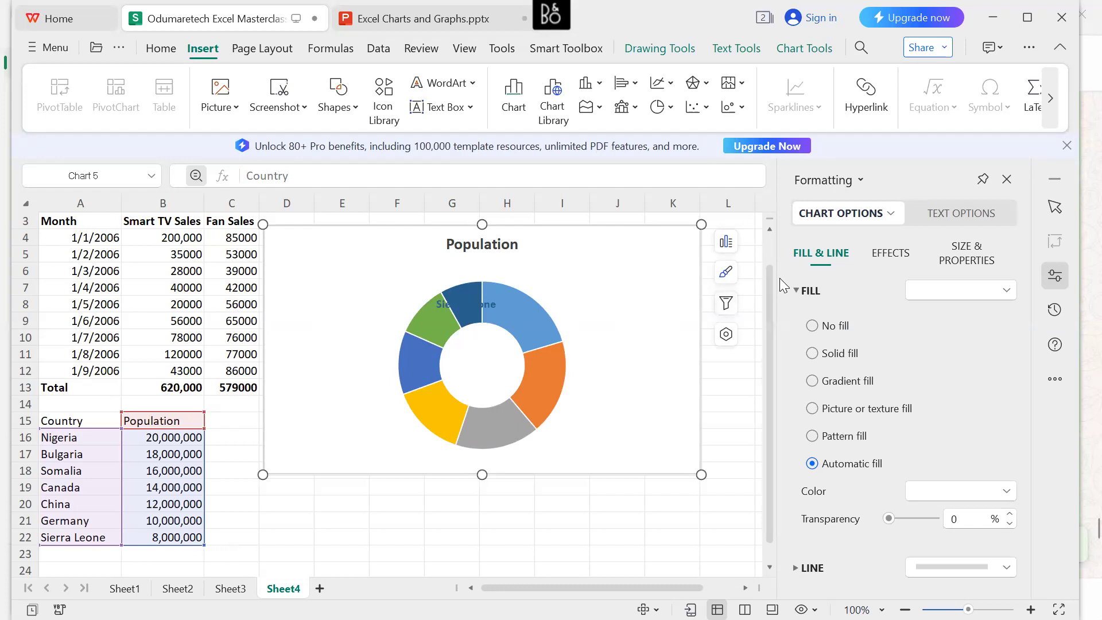
left_click(727, 272)
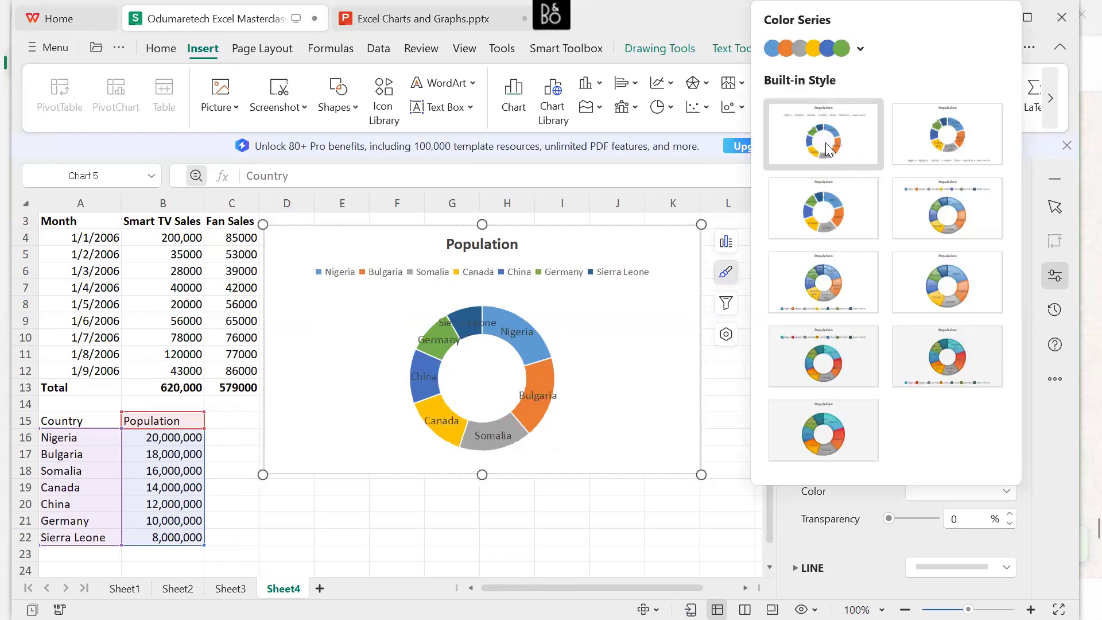
left_click(939, 144)
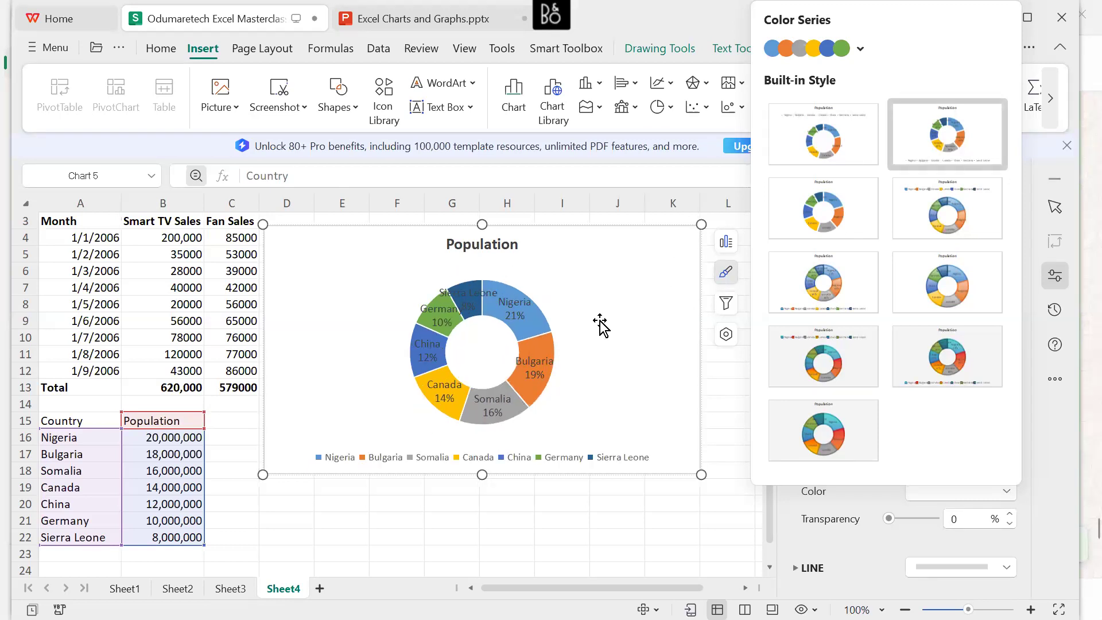
Enlarge the doughnut's plot area within the Population chart so the ring spans from just under the title to the legend.
left_click(550, 362)
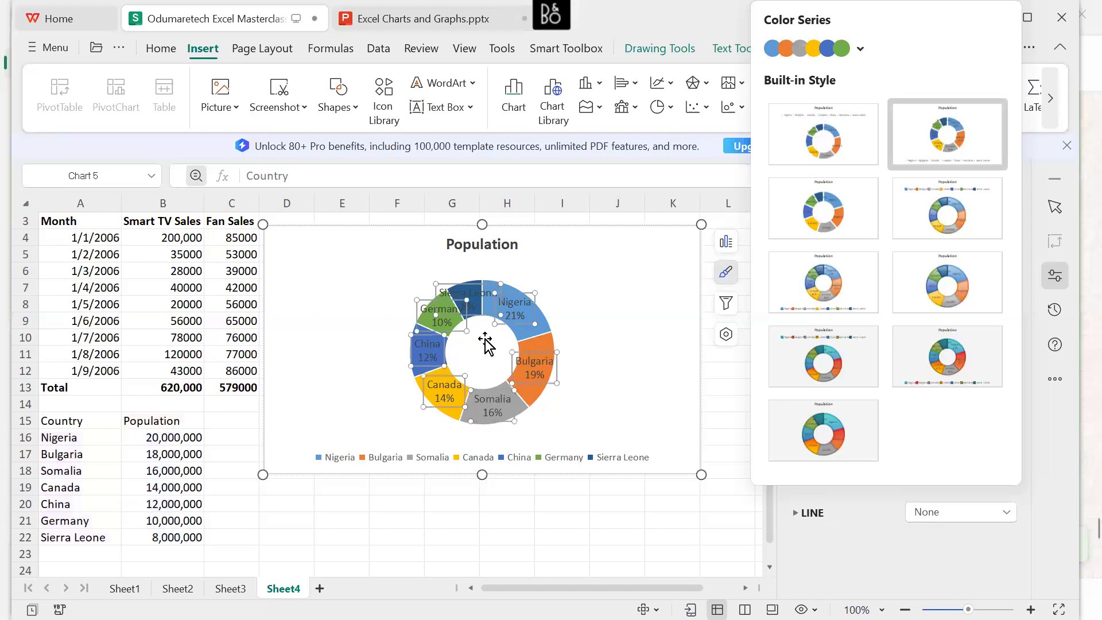
left_click_drag(555, 425, 580, 446)
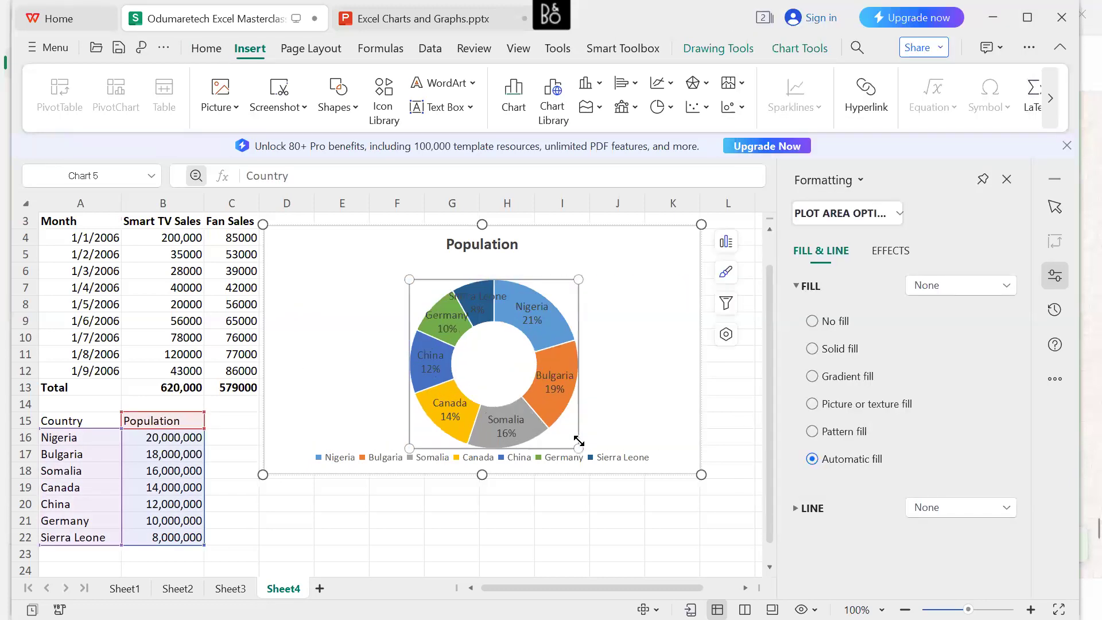
left_click_drag(408, 279, 378, 254)
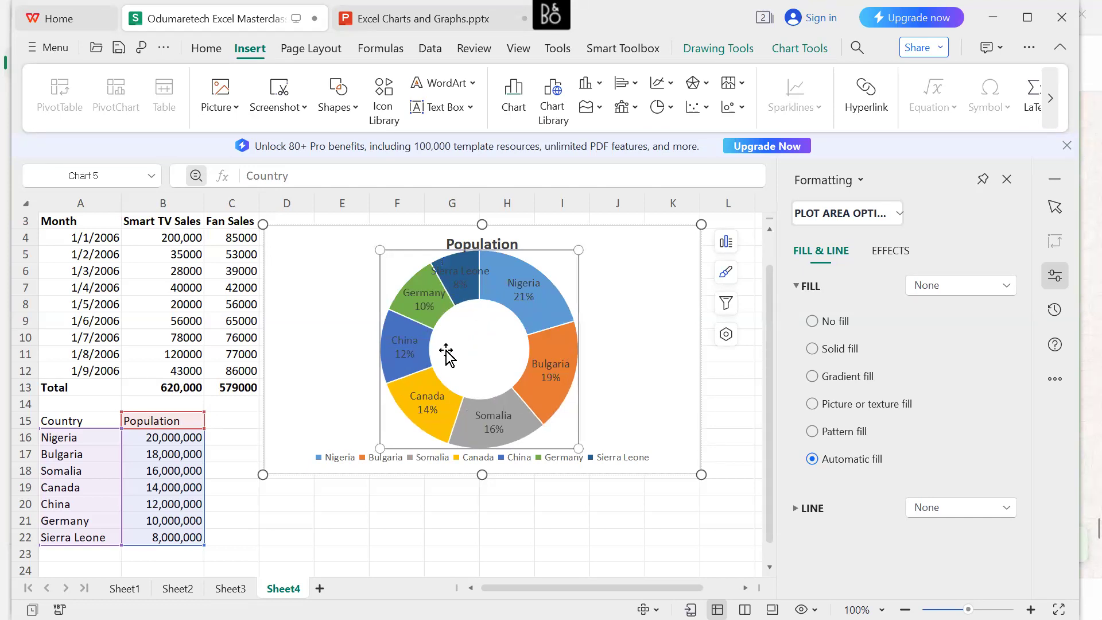
left_click(467, 271)
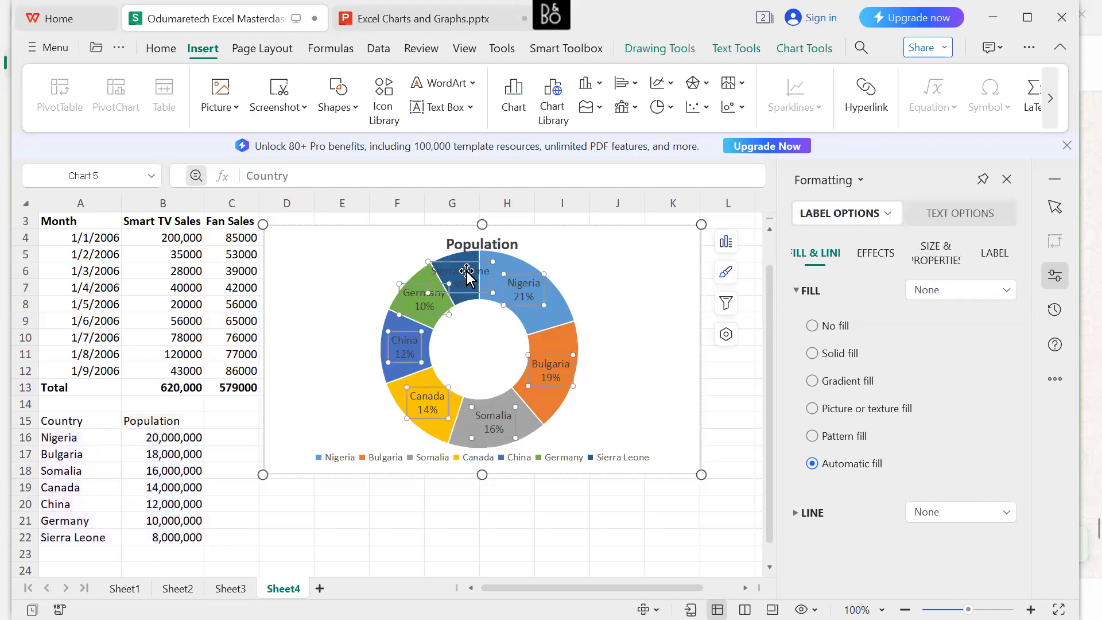
left_click(468, 271)
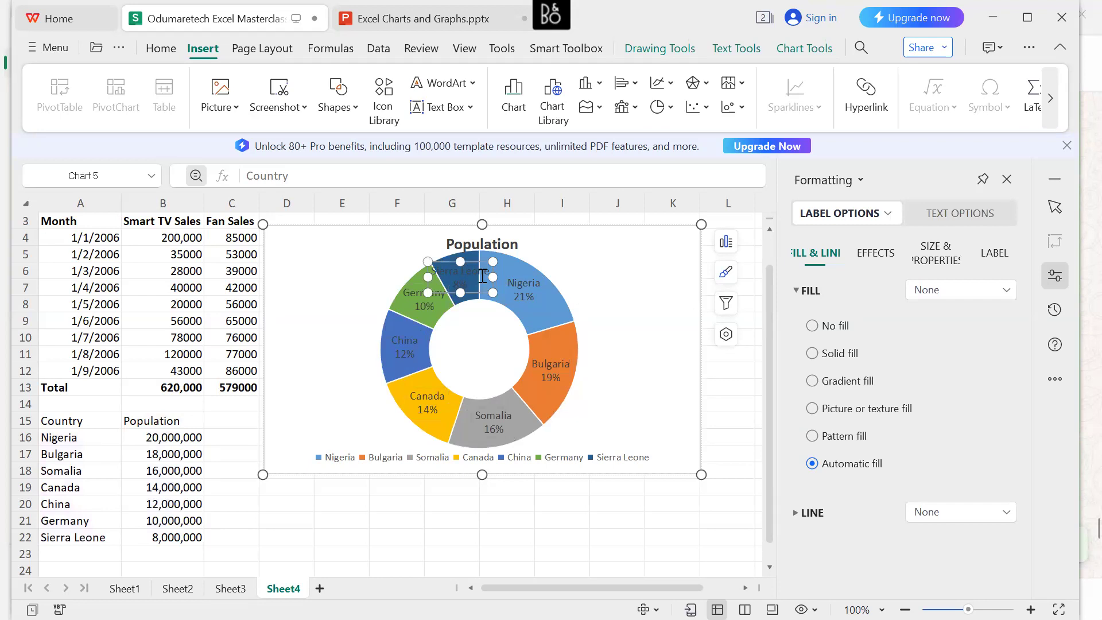
left_click(573, 280)
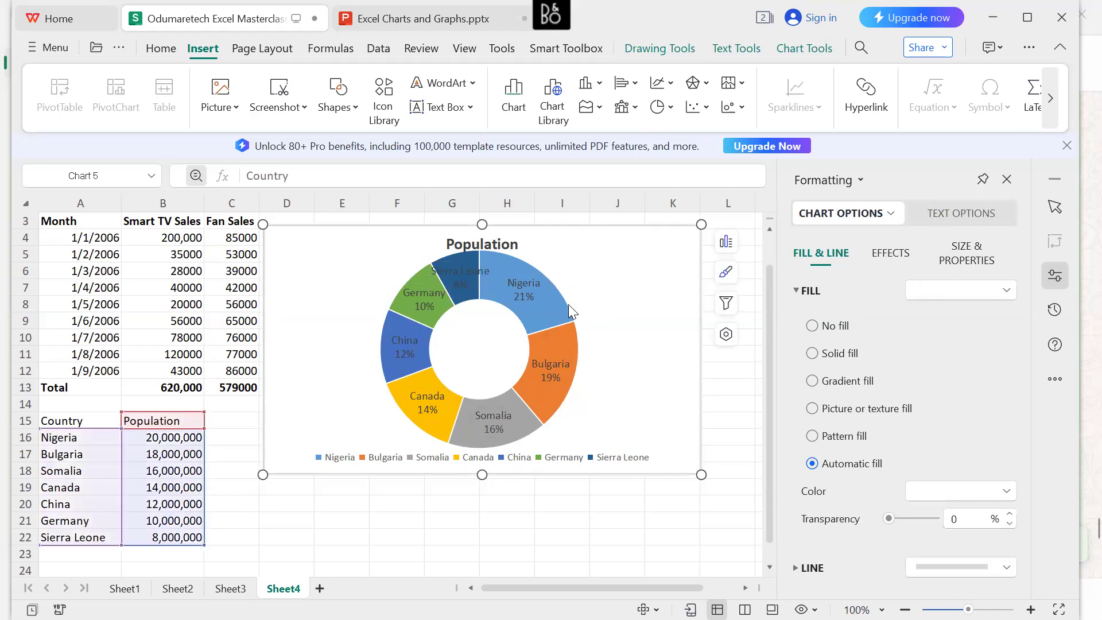
Examine the Population doughnut's chart elements, built-in styles and the Colorful and Monochromatic colour series.
left_click(419, 254)
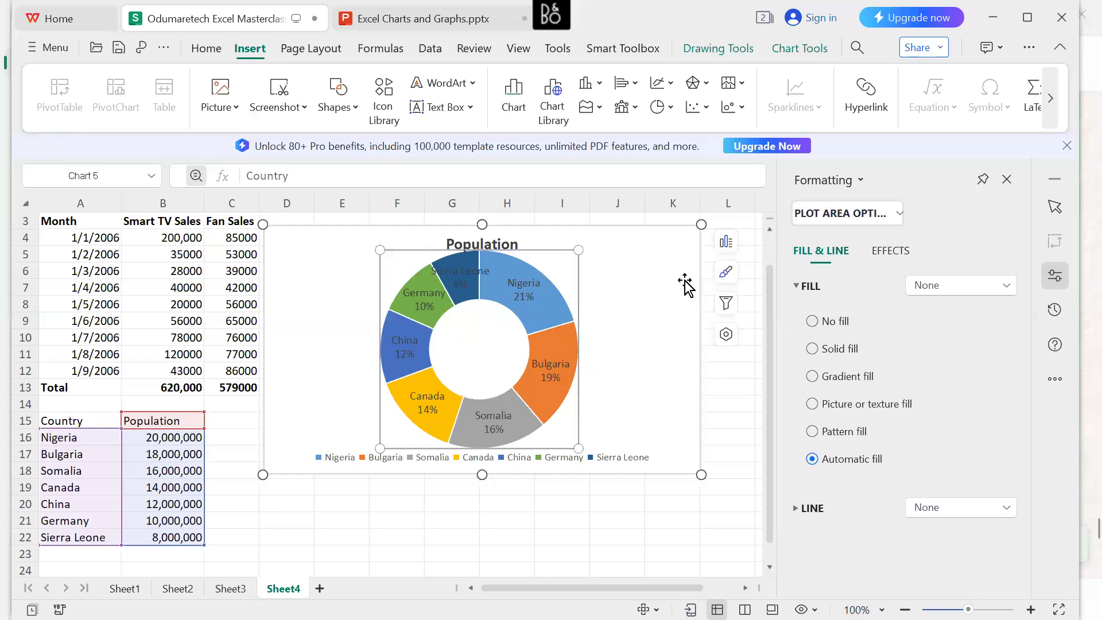
left_click(727, 274)
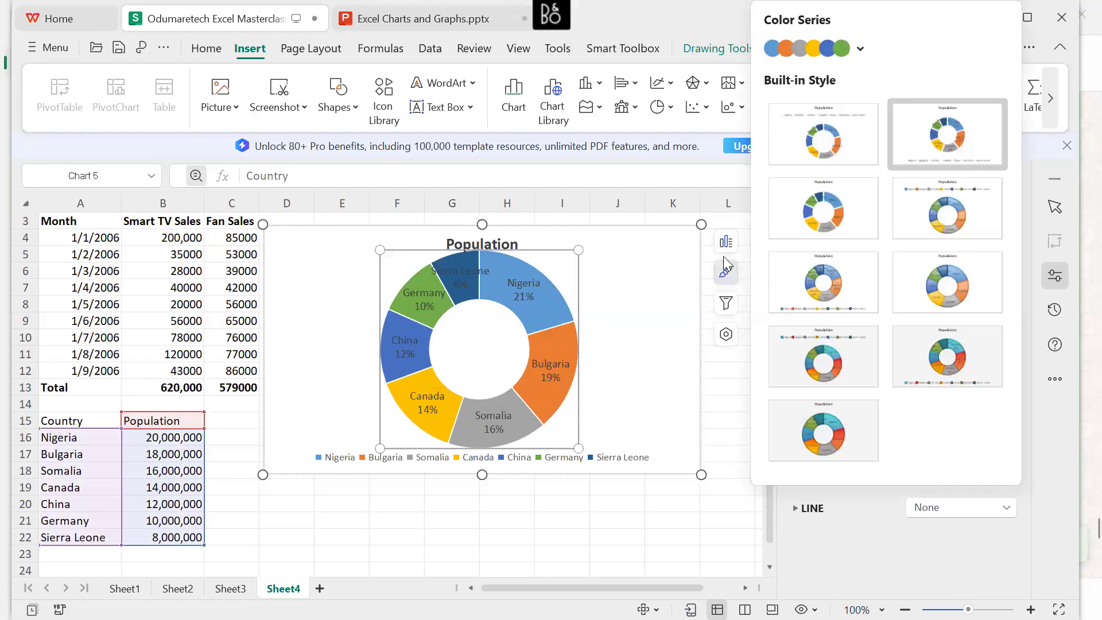
left_click(727, 250)
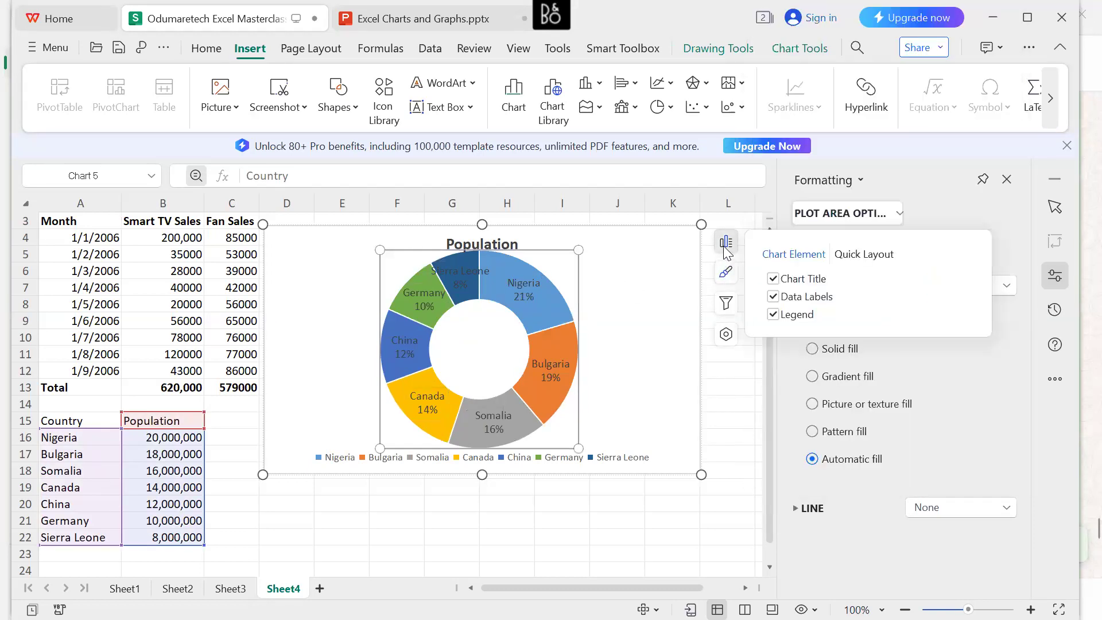
left_click(727, 280)
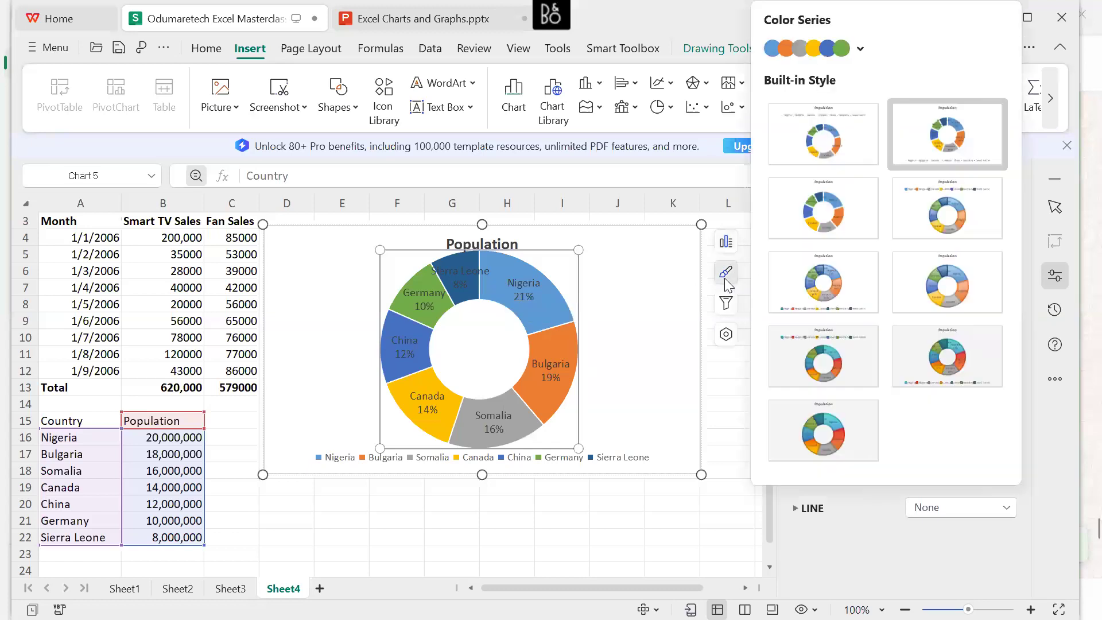
left_click(861, 48)
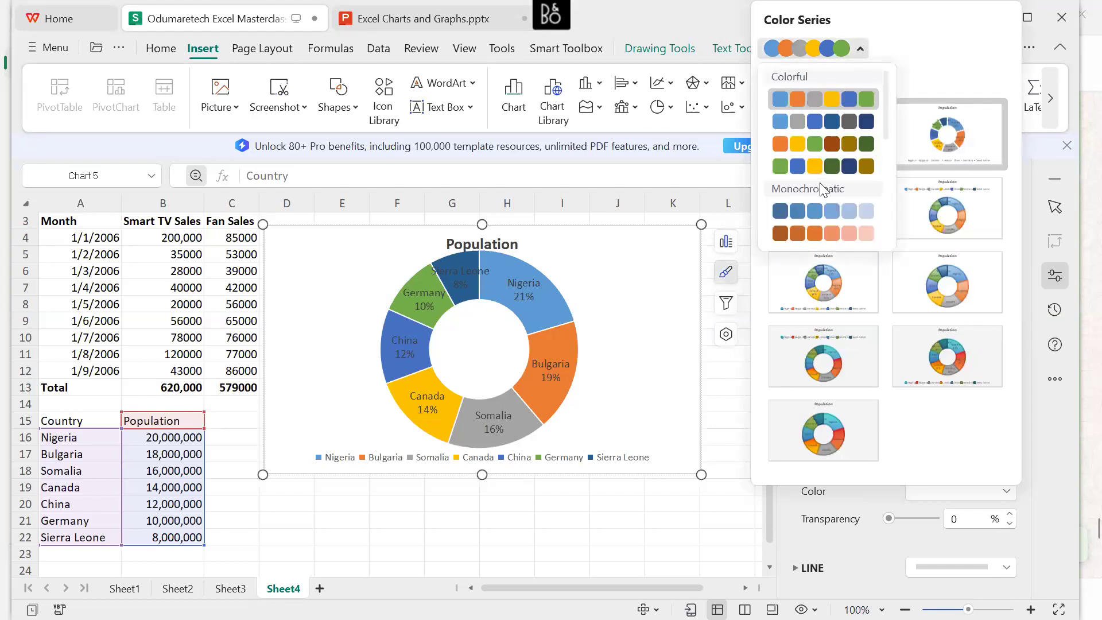
scroll(820, 183, "down", 5)
scroll(820, 183, "up", 5)
left_click(635, 302)
left_click(463, 272)
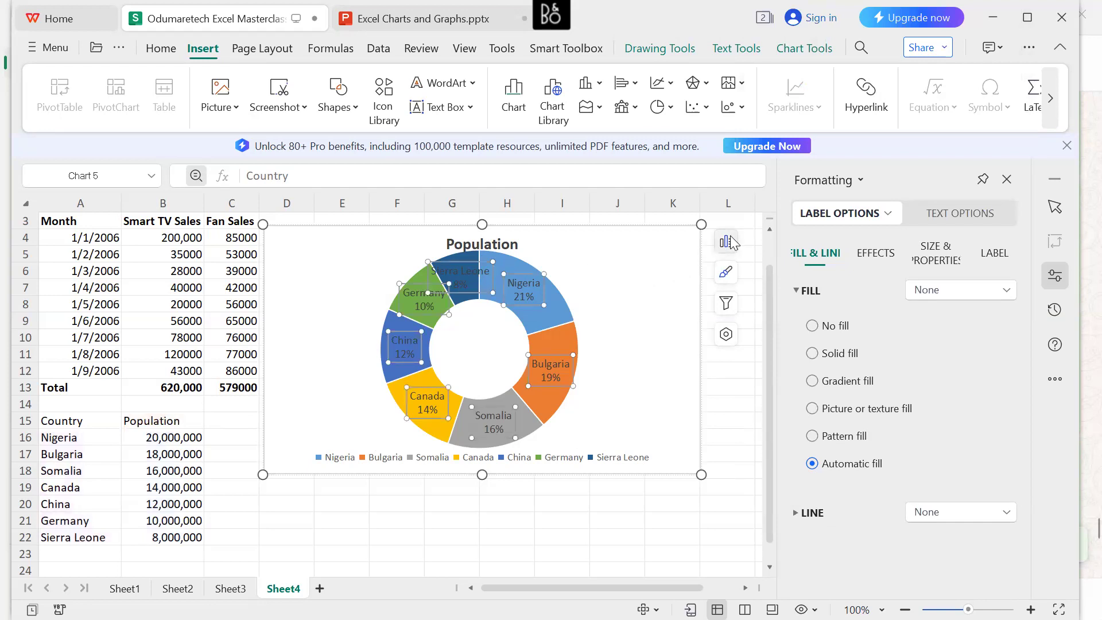
Try a grey colour series from the Monochromatic group on the Population doughnut and undo it.
left_click(726, 273)
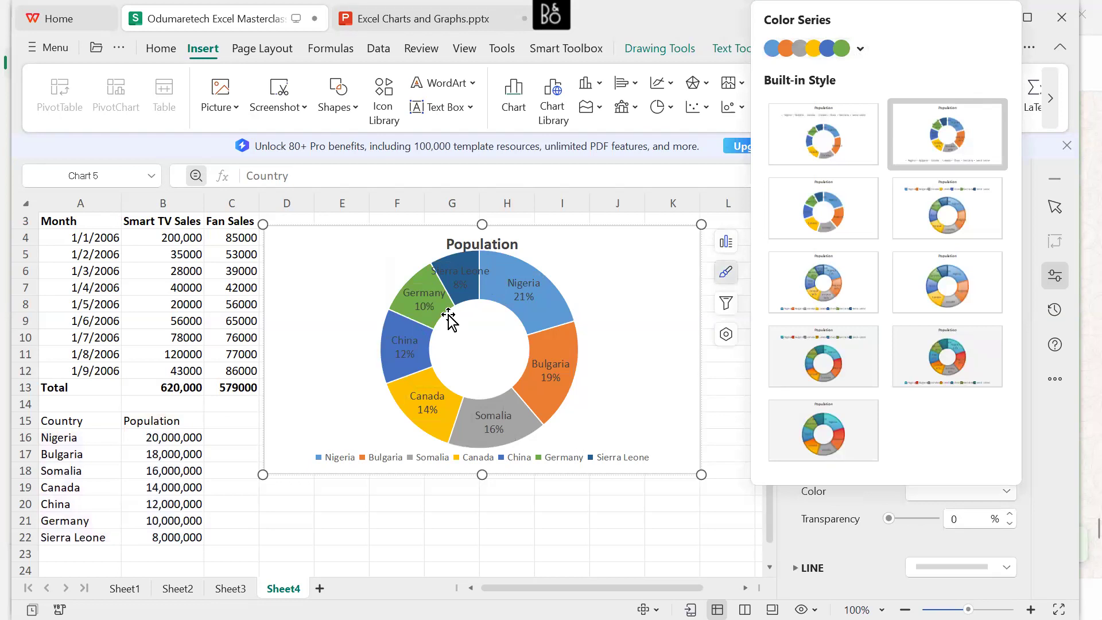
left_click(862, 50)
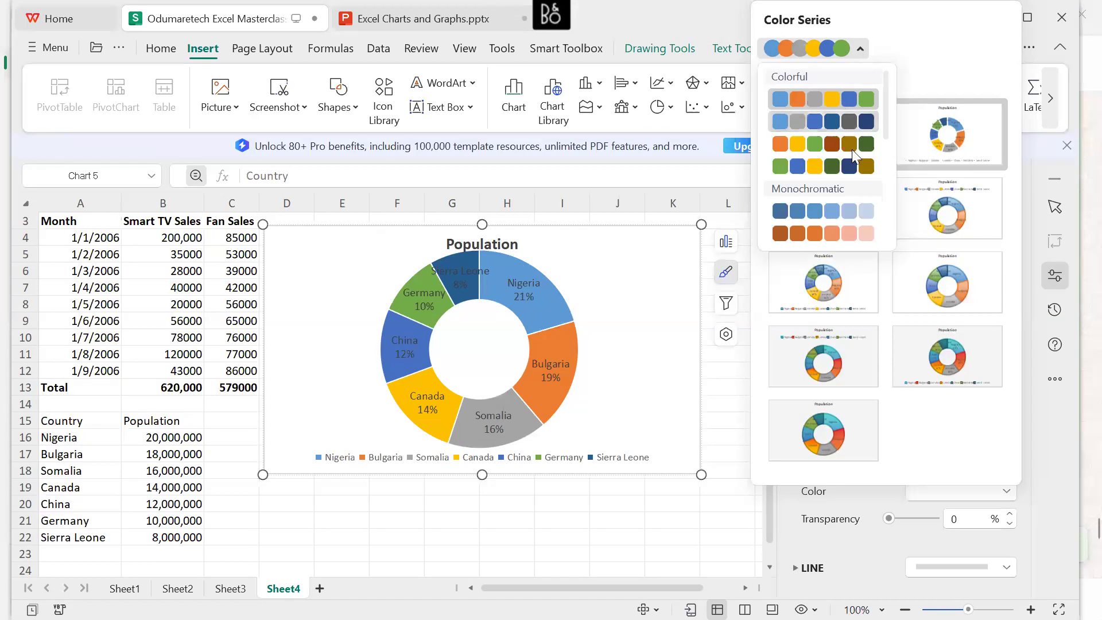
left_click_drag(884, 128, 885, 173)
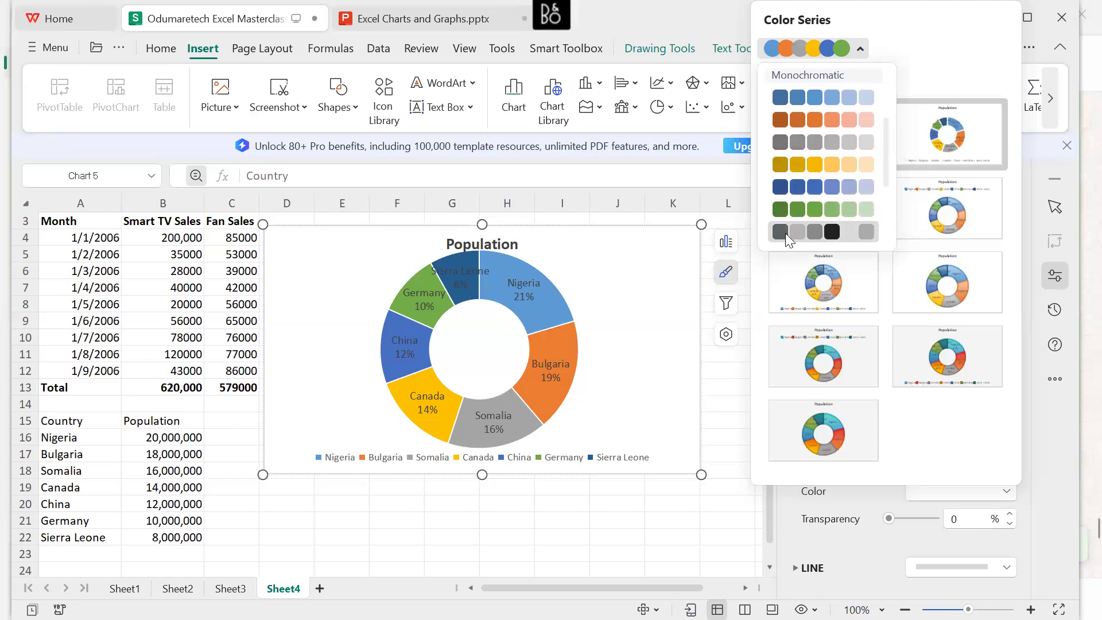
left_click(795, 233)
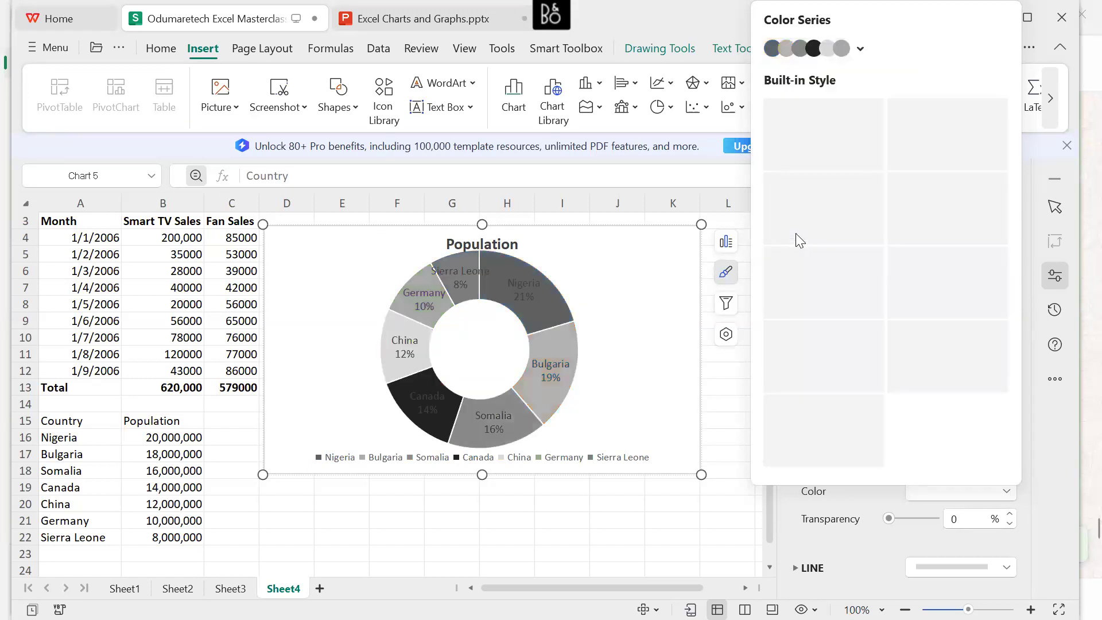
key("ctrl+z")
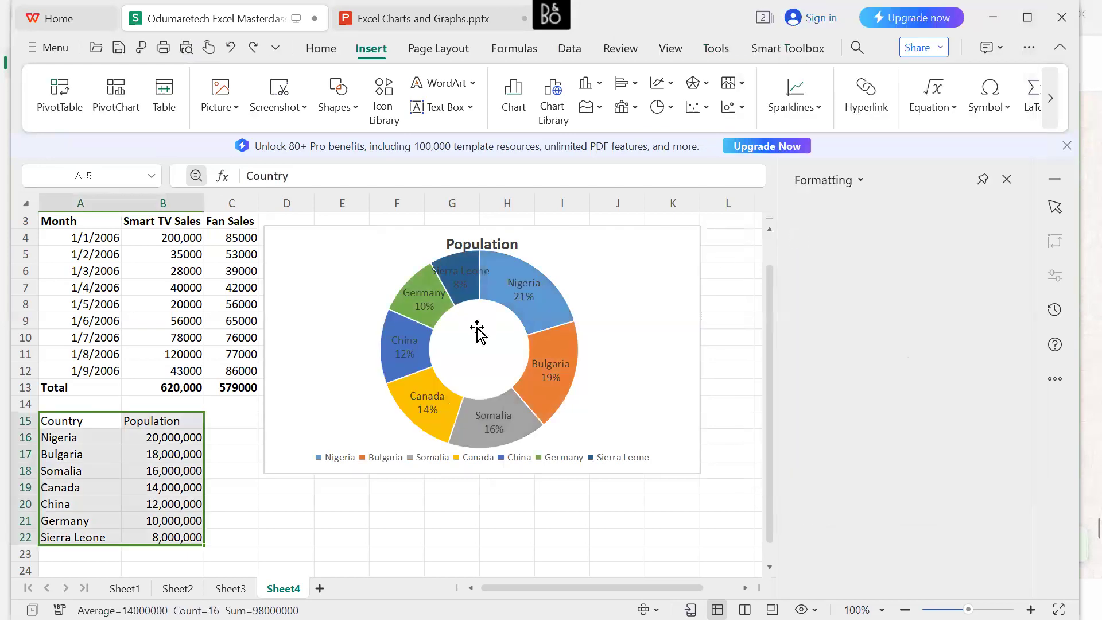
Try a light blue-grey shape fill behind the Population doughnut's data labels and undo it.
left_click(388, 287)
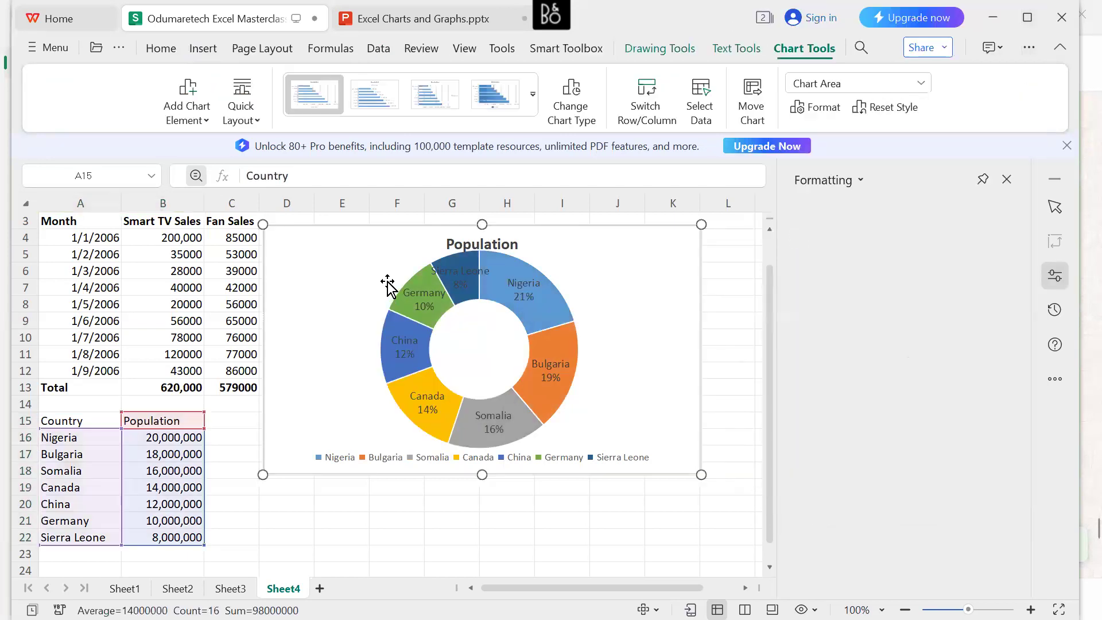
left_click(461, 277)
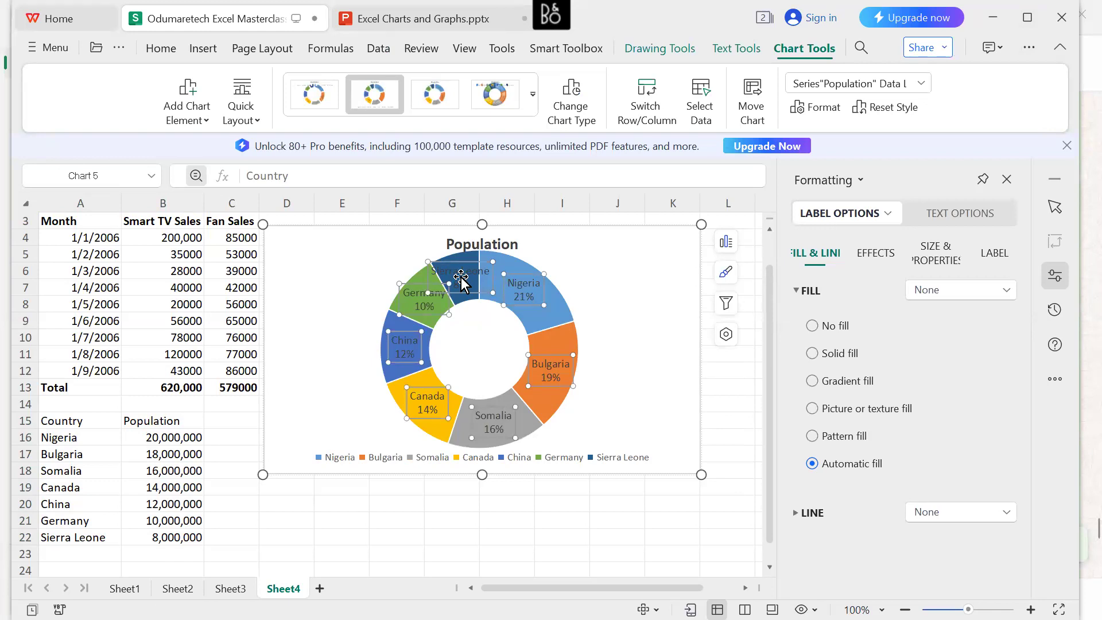
right_click(462, 278)
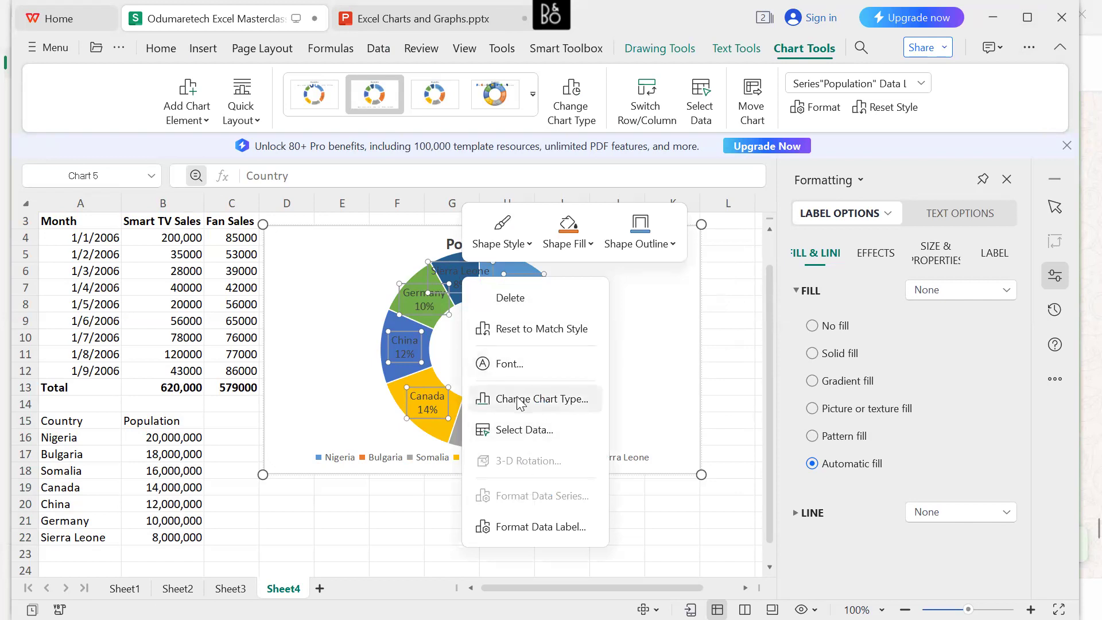
left_click(591, 242)
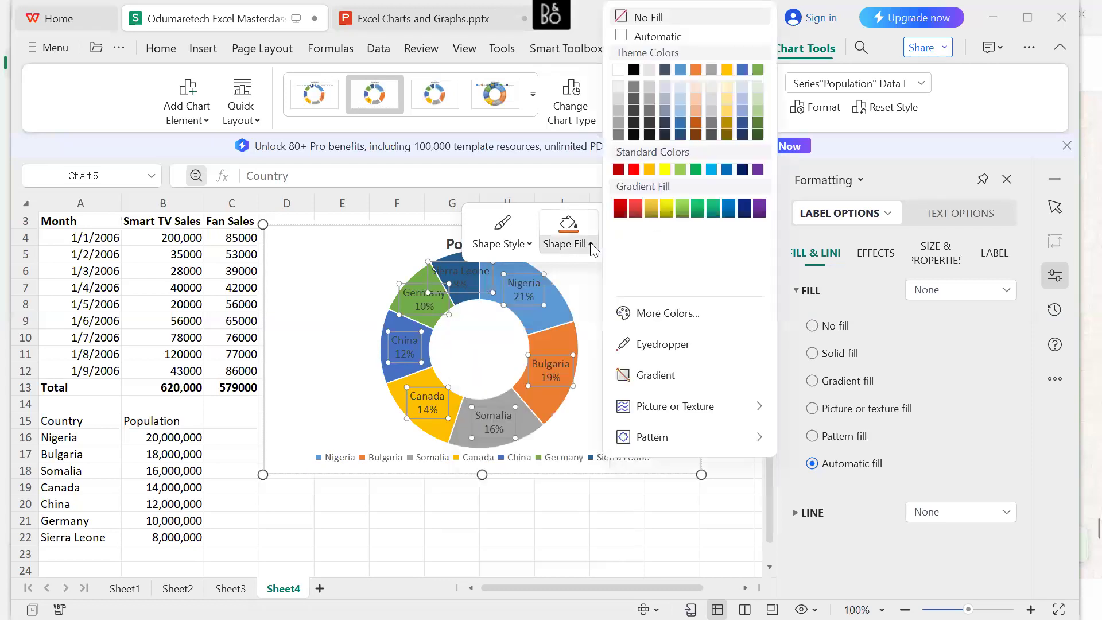
left_click(660, 82)
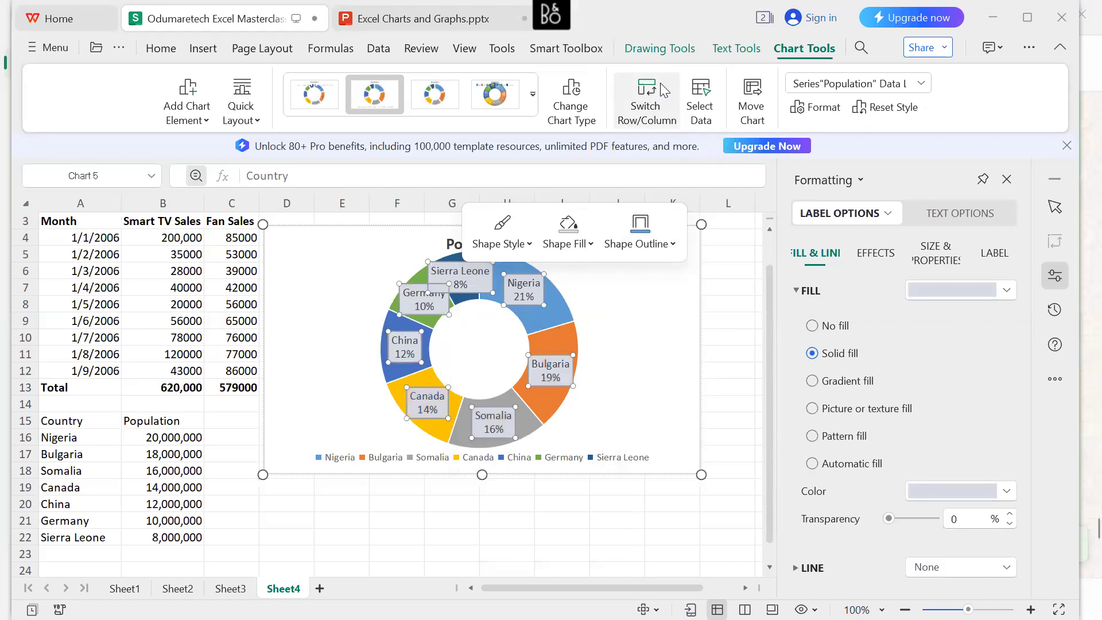
key("Escape")
key("Escape")
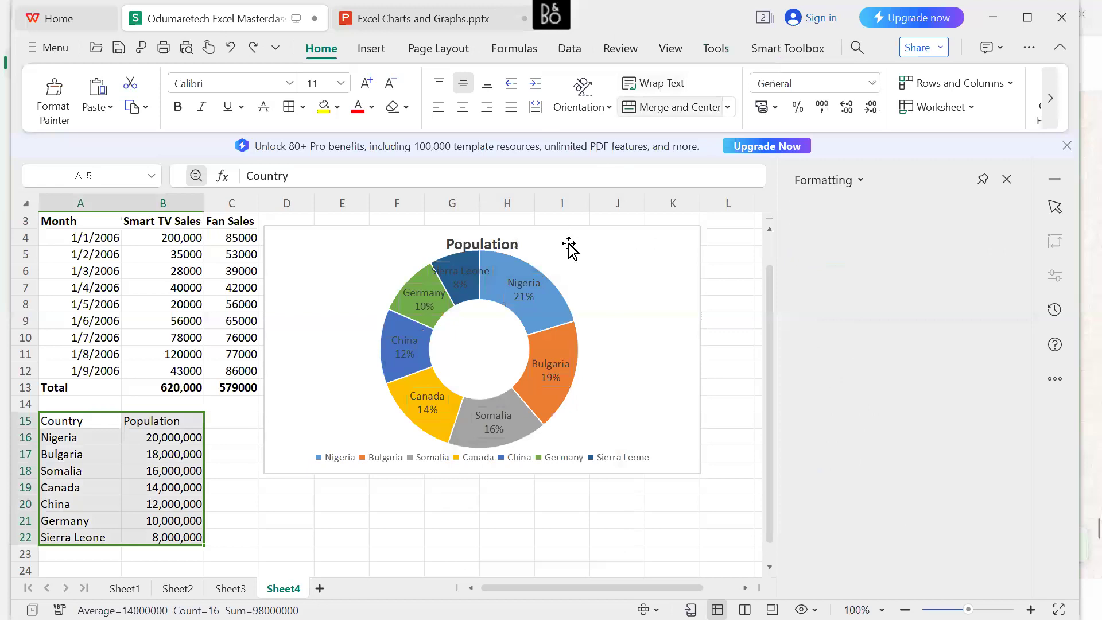
Preview the preset shape styles for the doughnut's data labels in the grey and blue theme colours.
left_click(460, 272)
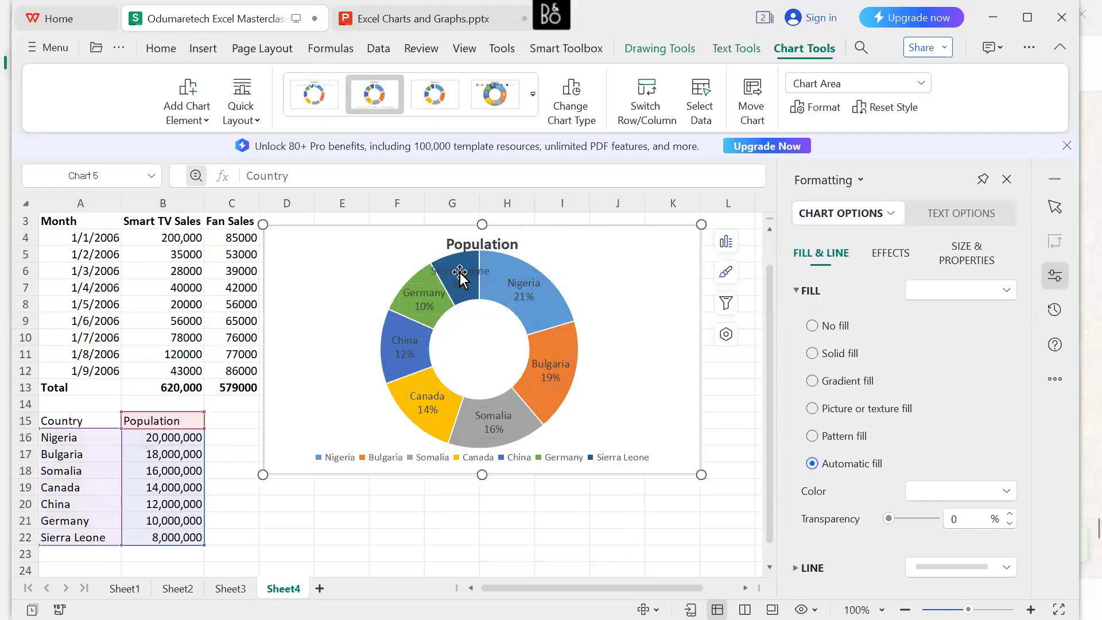
left_click(460, 272)
right_click(459, 271)
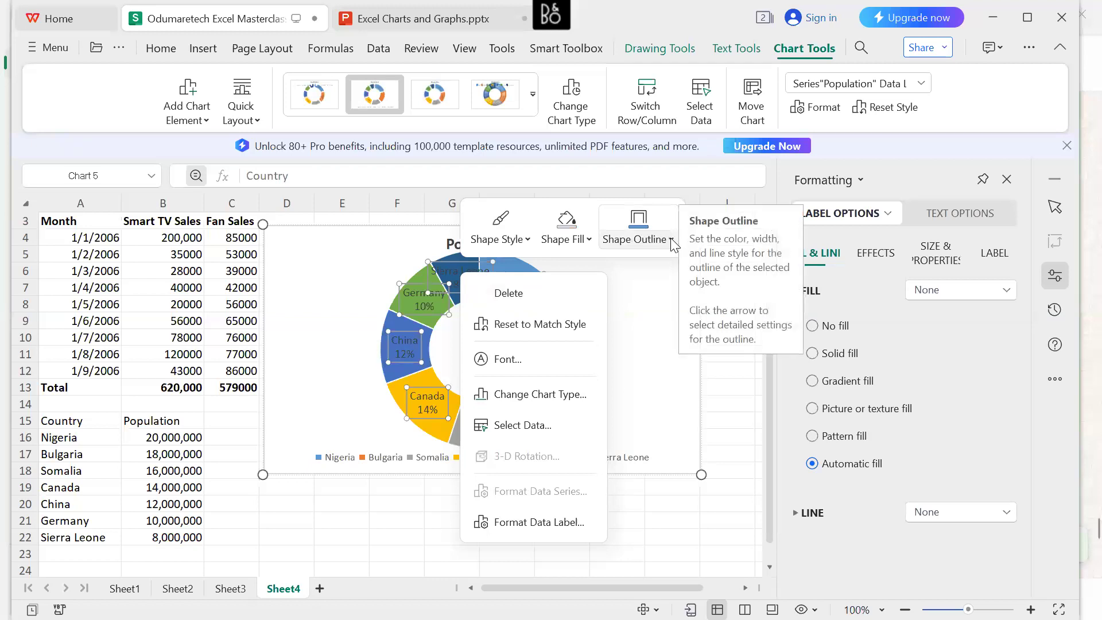
left_click(528, 240)
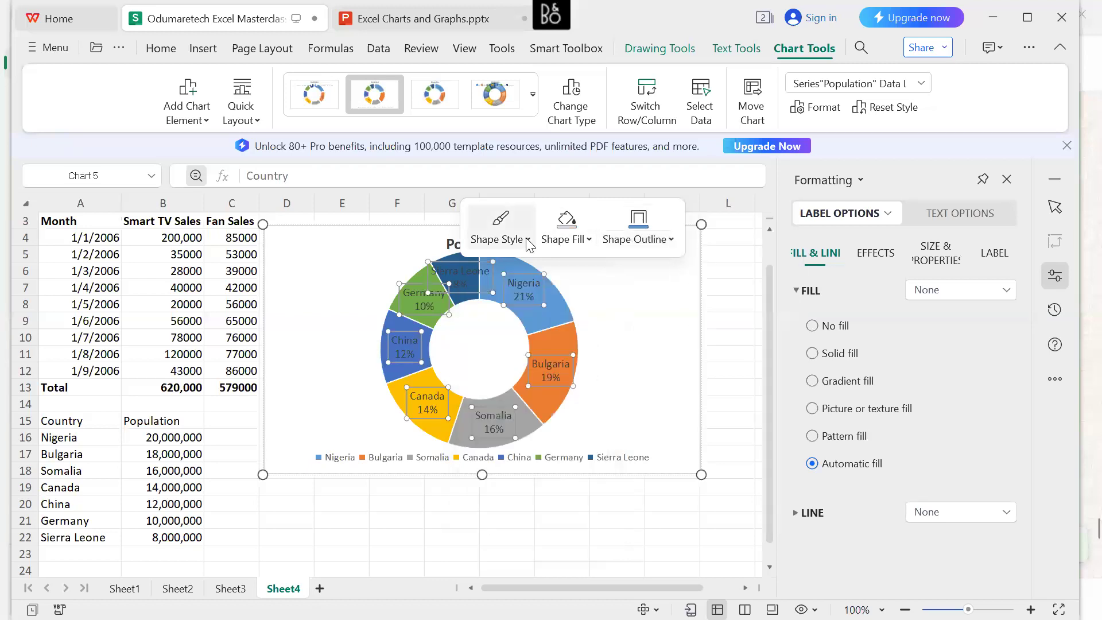
left_click(527, 302)
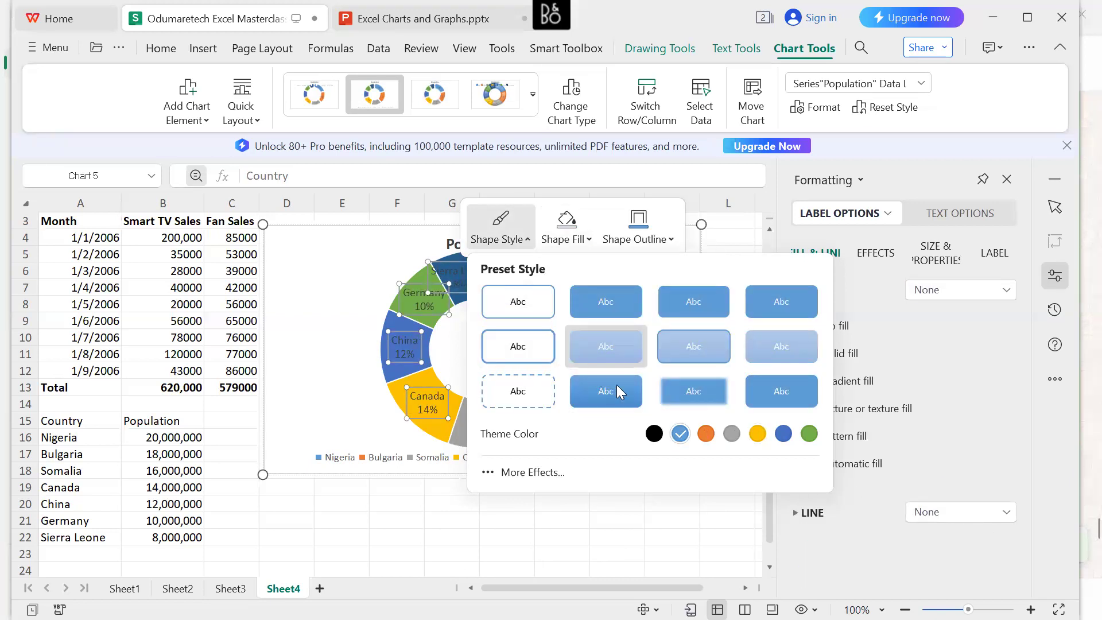
left_click(732, 438)
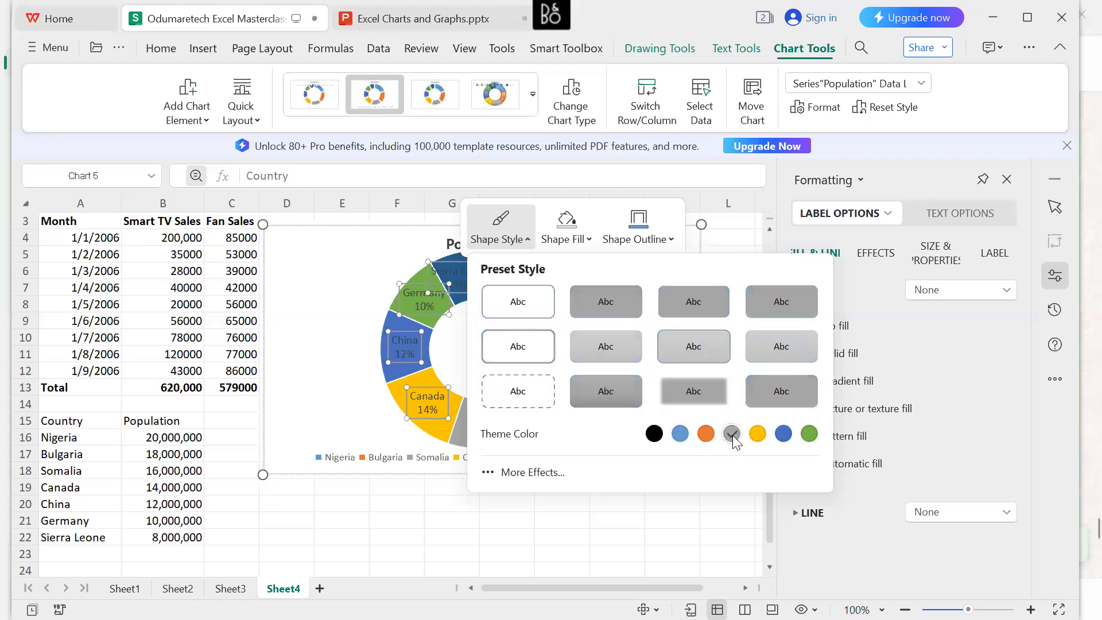
left_click(681, 435)
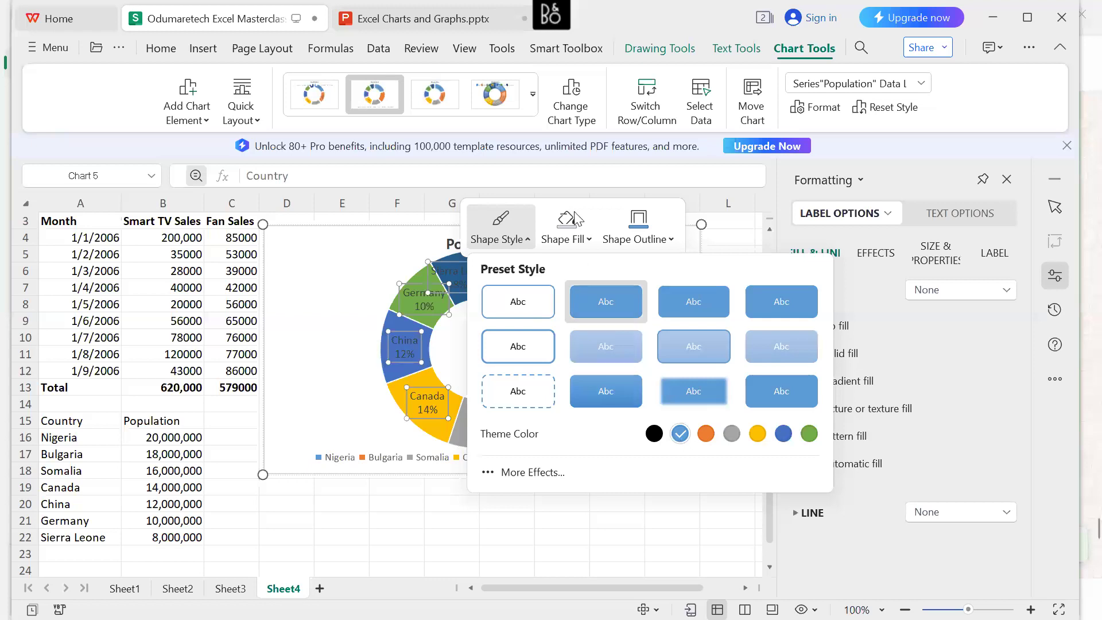
Give the doughnut's data labels a light blue outline.
left_click(671, 240)
left_click(671, 239)
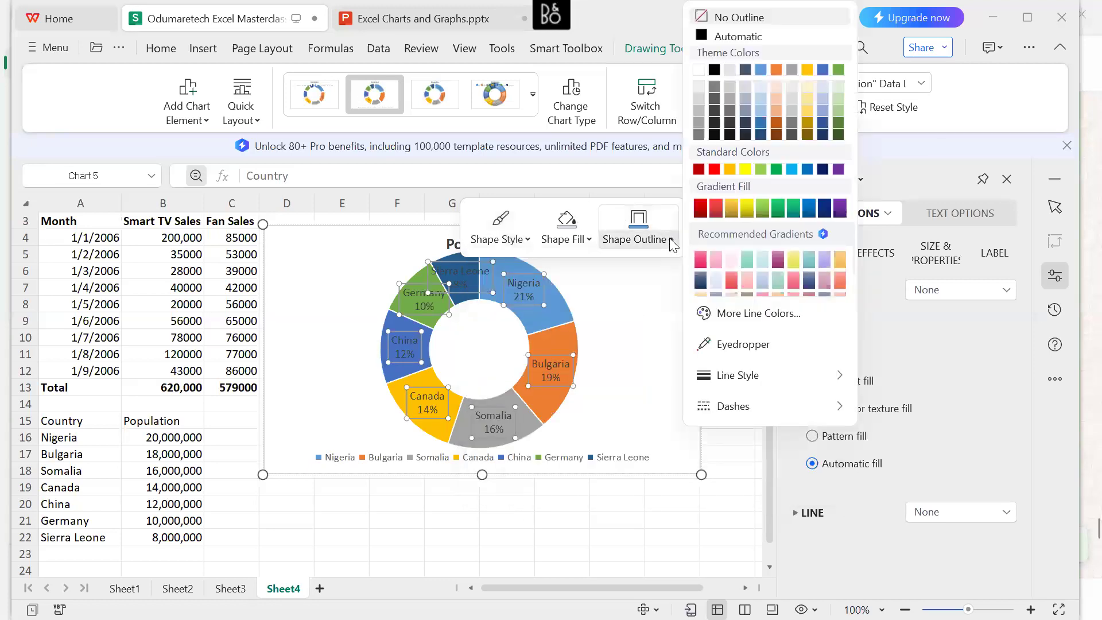
left_click(760, 87)
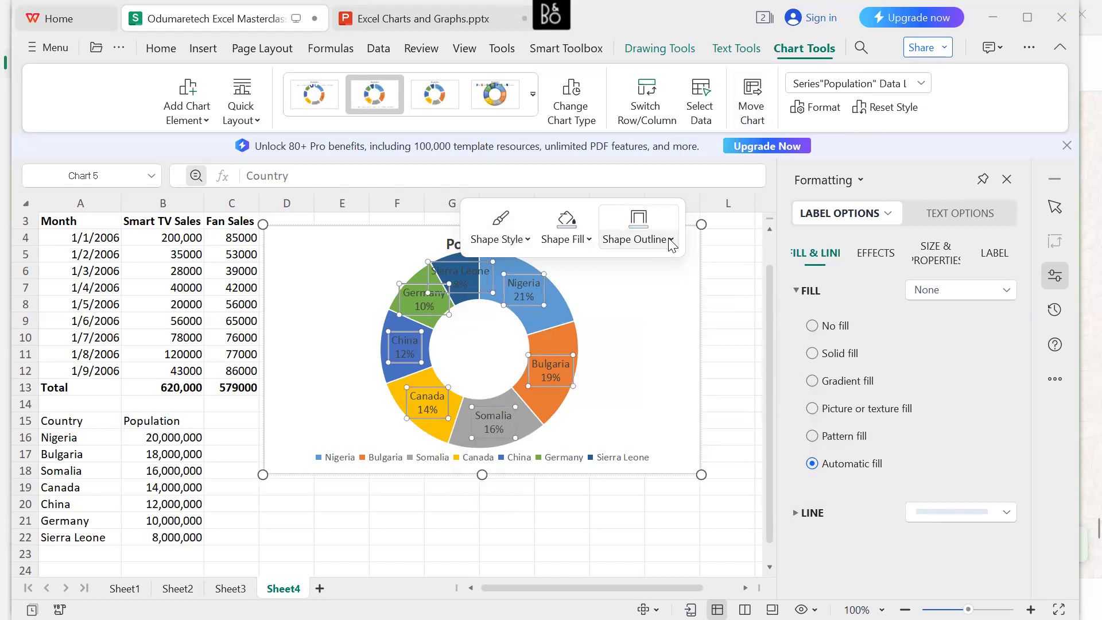
left_click(623, 301)
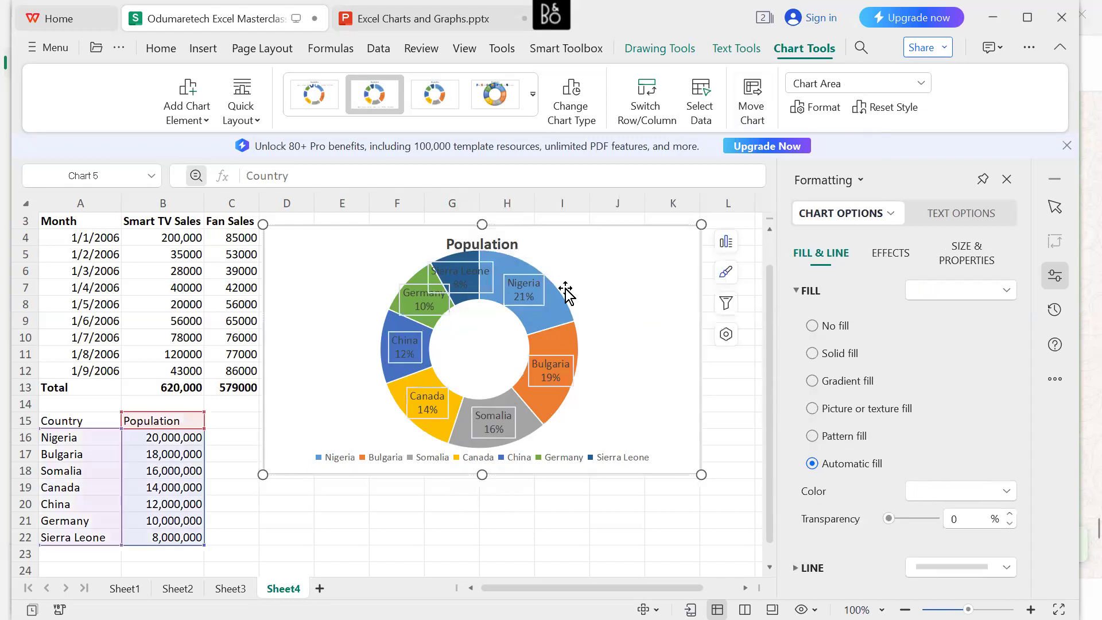
Try solid and gradient fills on the doughnut's data labels and set their fill to No fill.
left_click(473, 279)
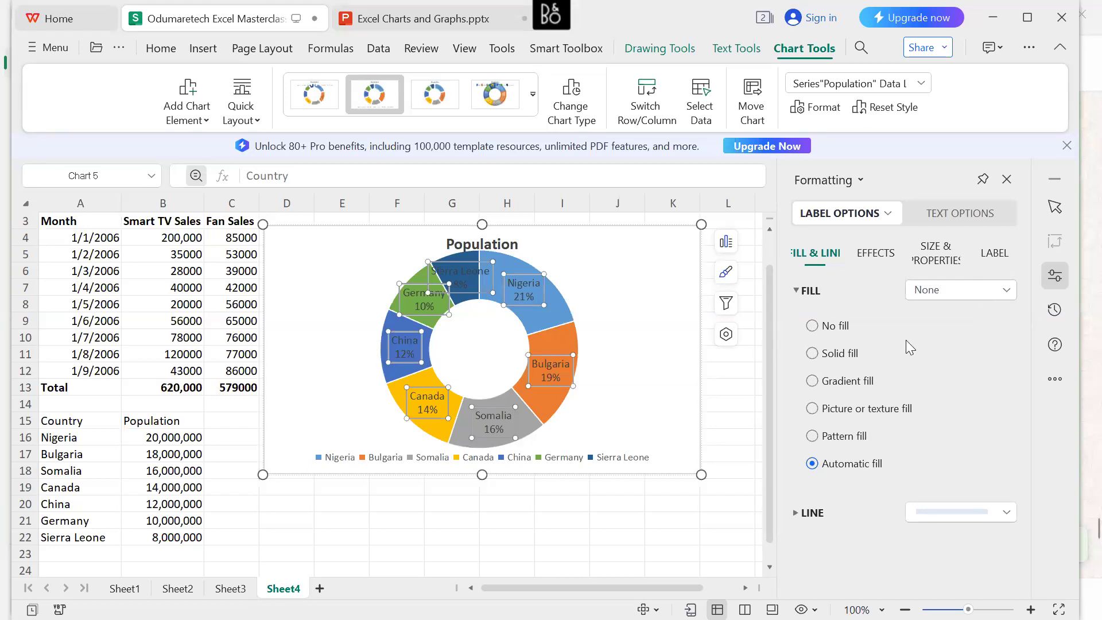
left_click(813, 326)
left_click(813, 353)
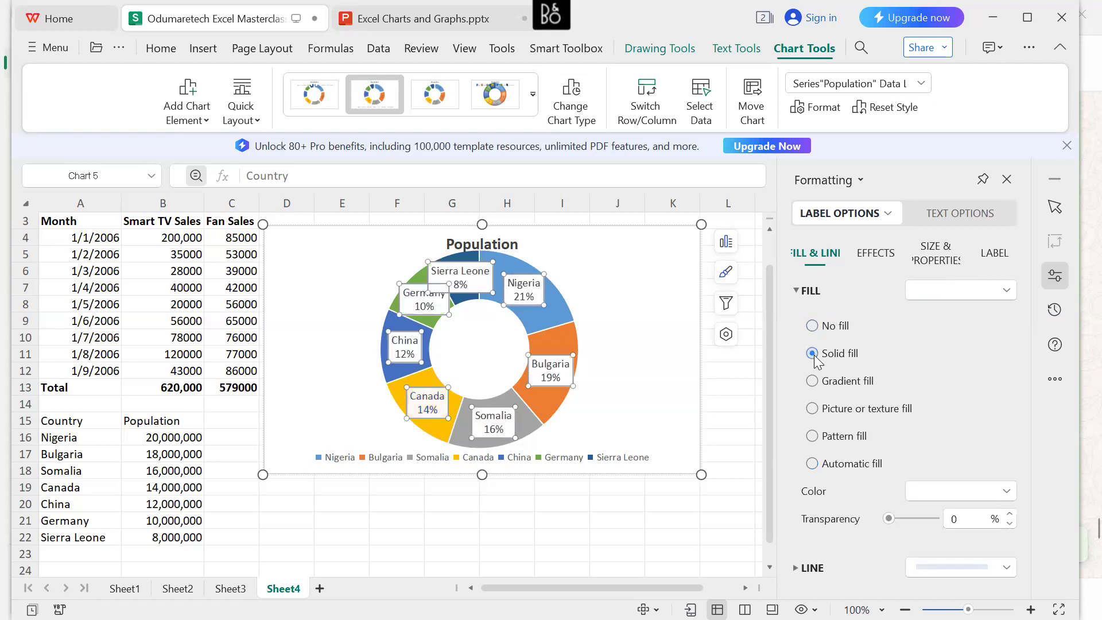
left_click(814, 381)
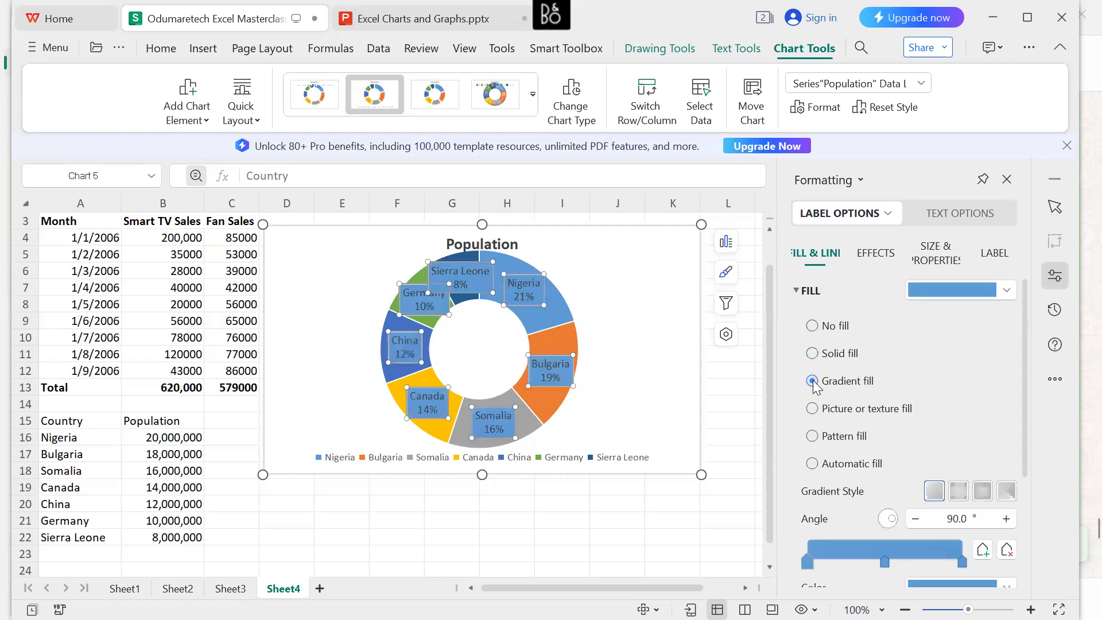
left_click(812, 326)
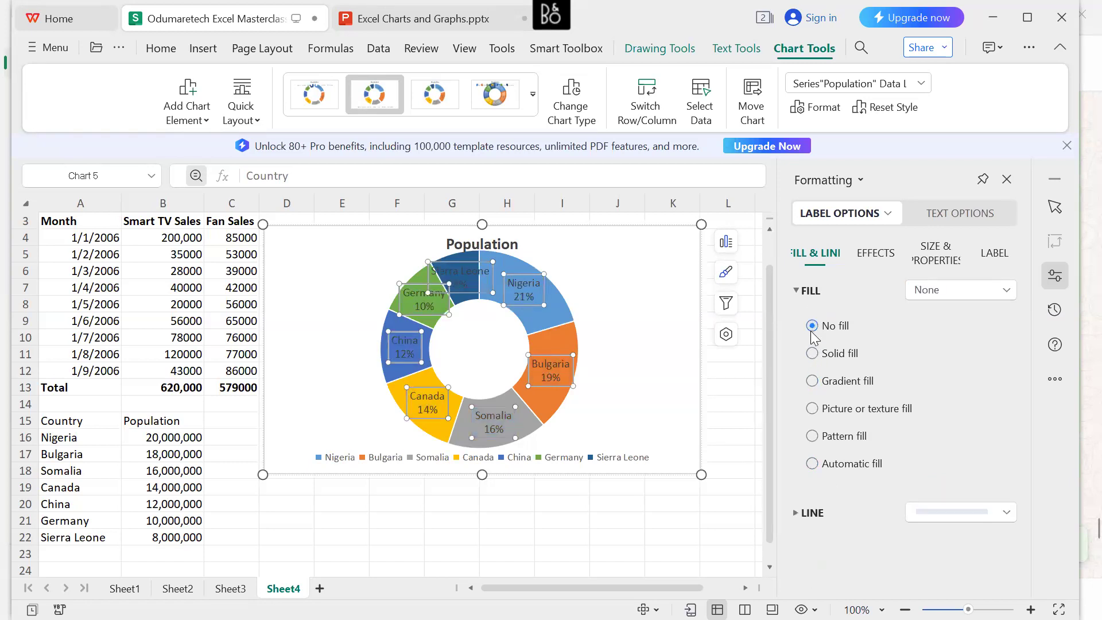
left_click(797, 292)
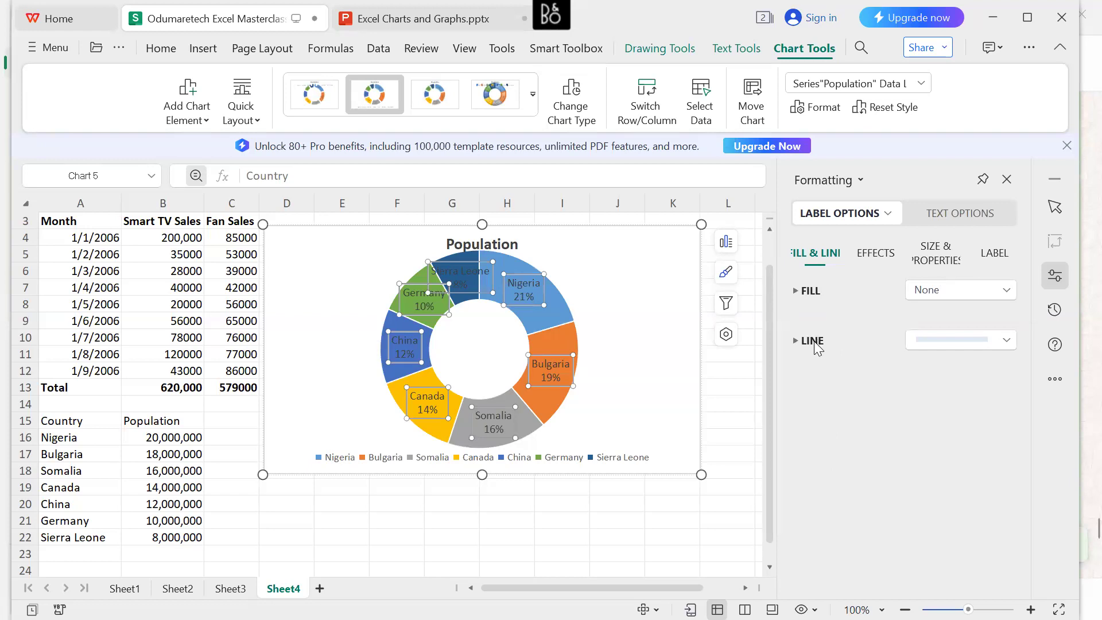
Try a gradient line around the doughnut's data labels and set their line to Automatic line.
left_click(813, 341)
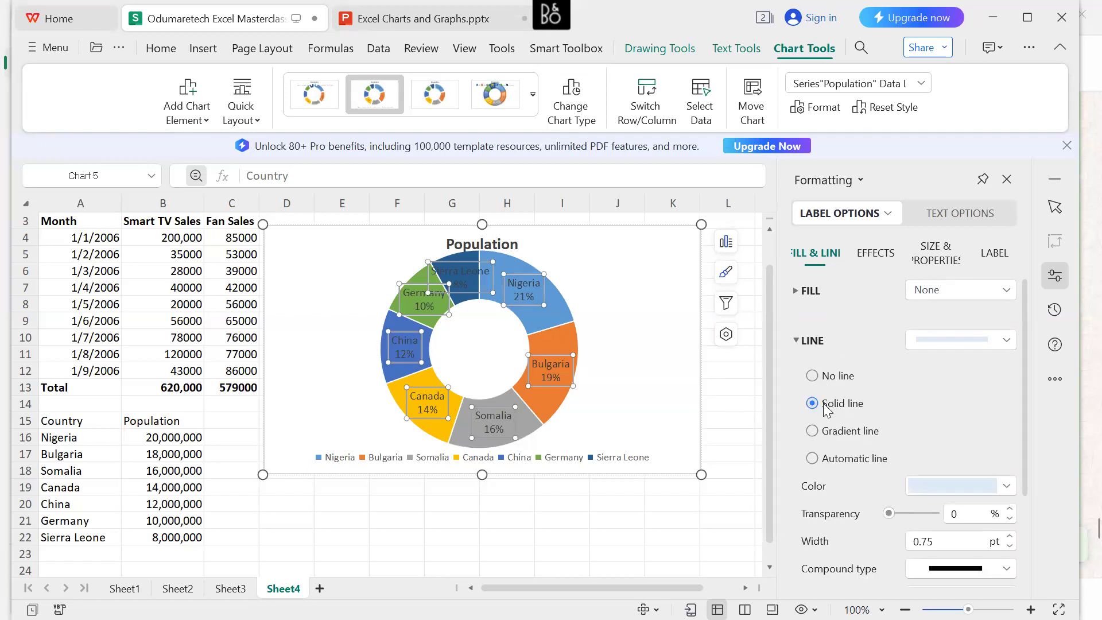
left_click(817, 437)
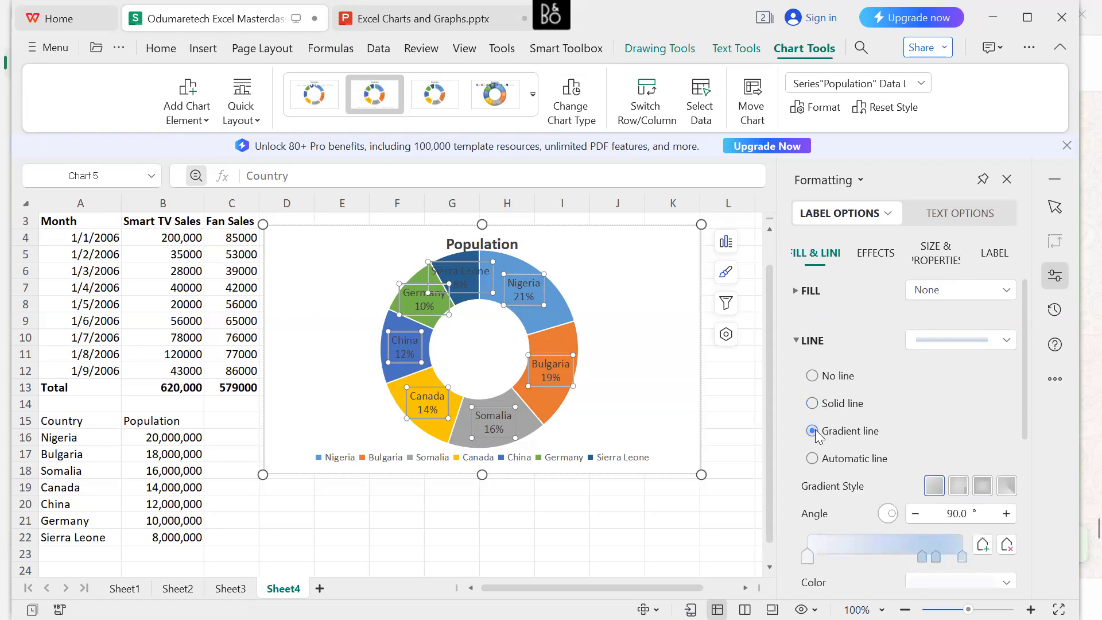
left_click(814, 459)
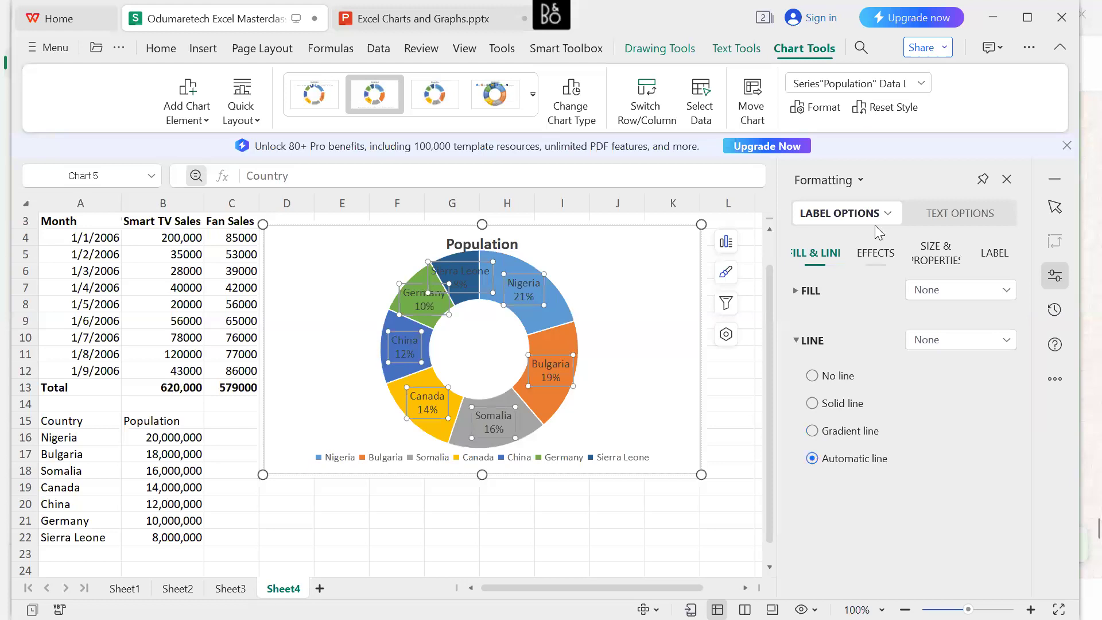
left_click(801, 343)
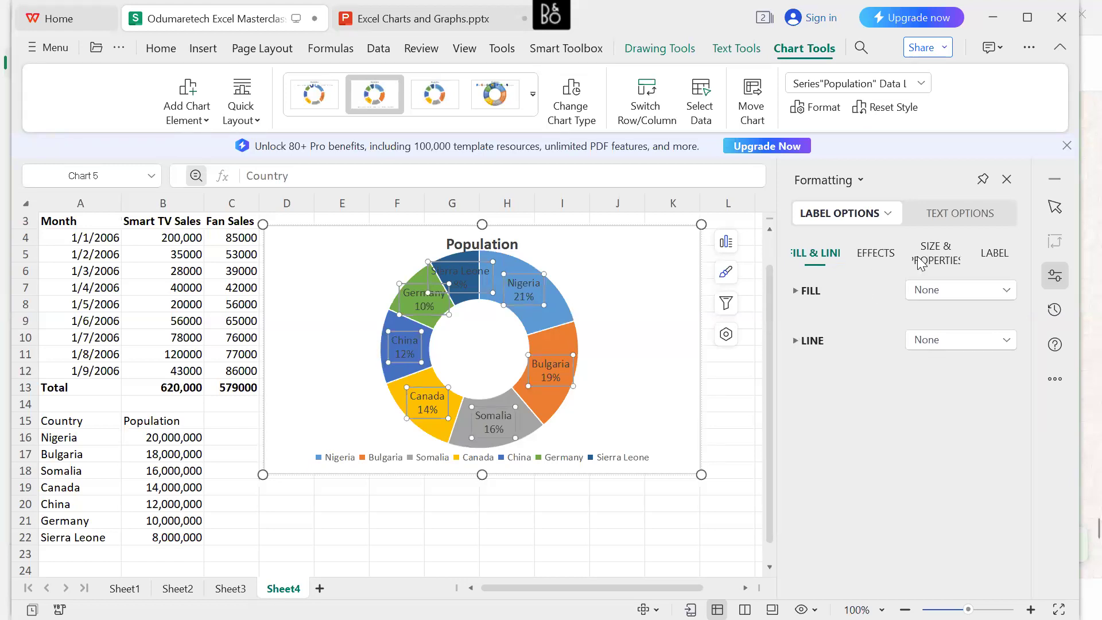
Set the text fill of the doughnut's data labels to the light grey theme colour.
left_click(964, 214)
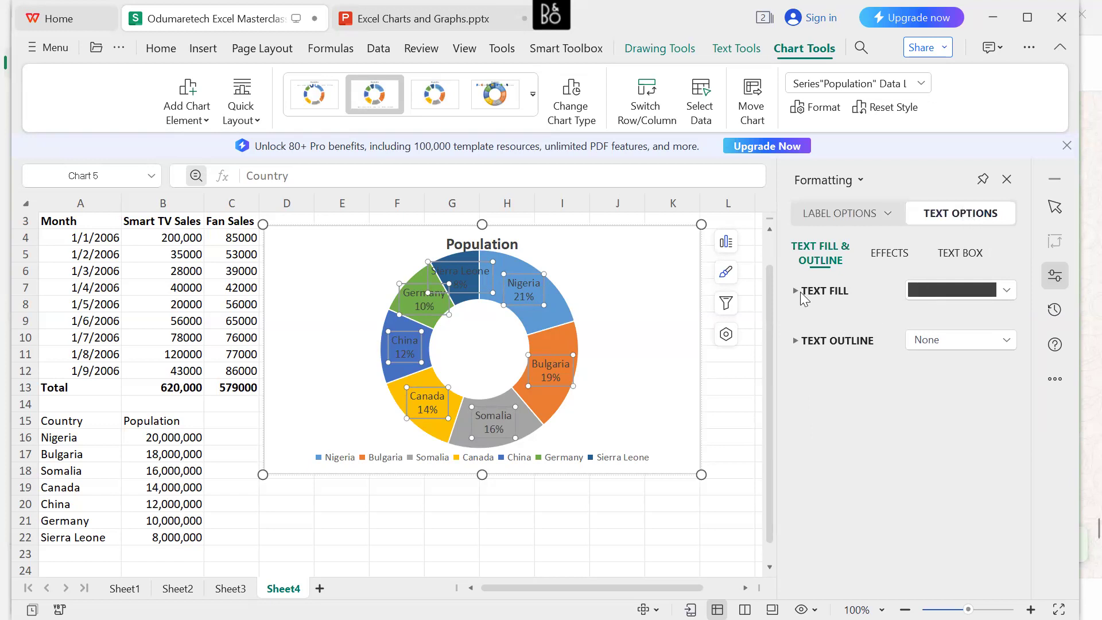
left_click(803, 292)
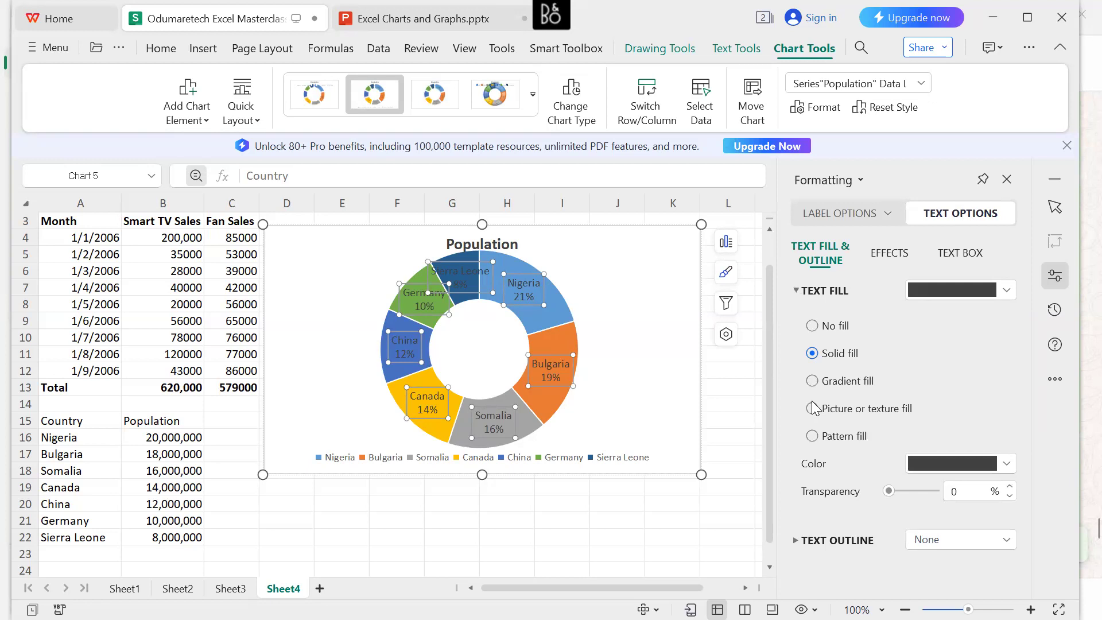
left_click(1009, 290)
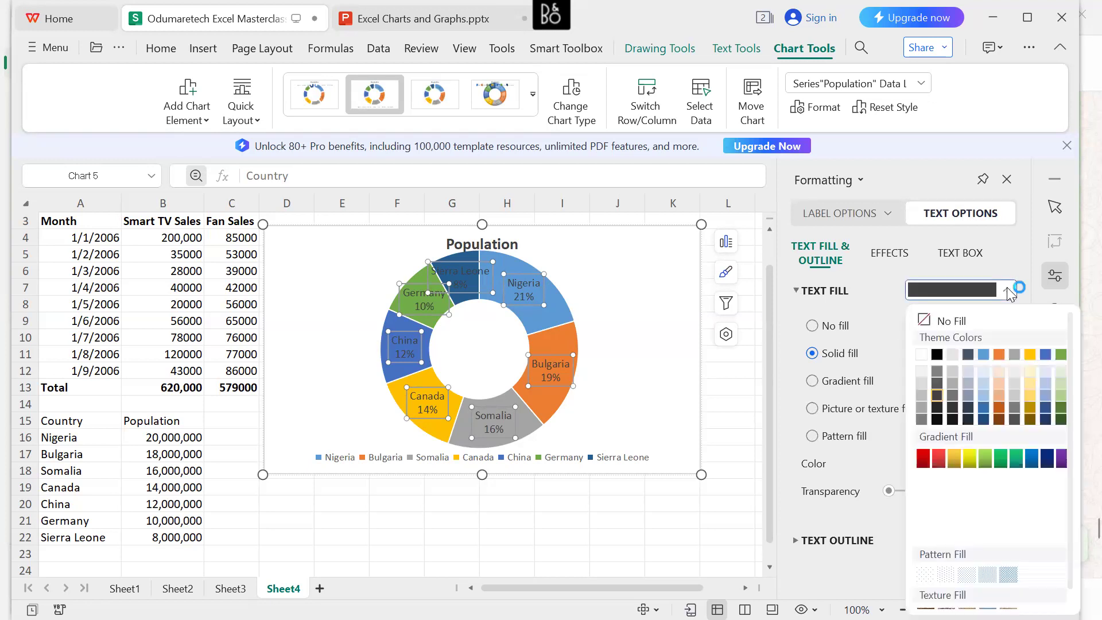
left_click(951, 355)
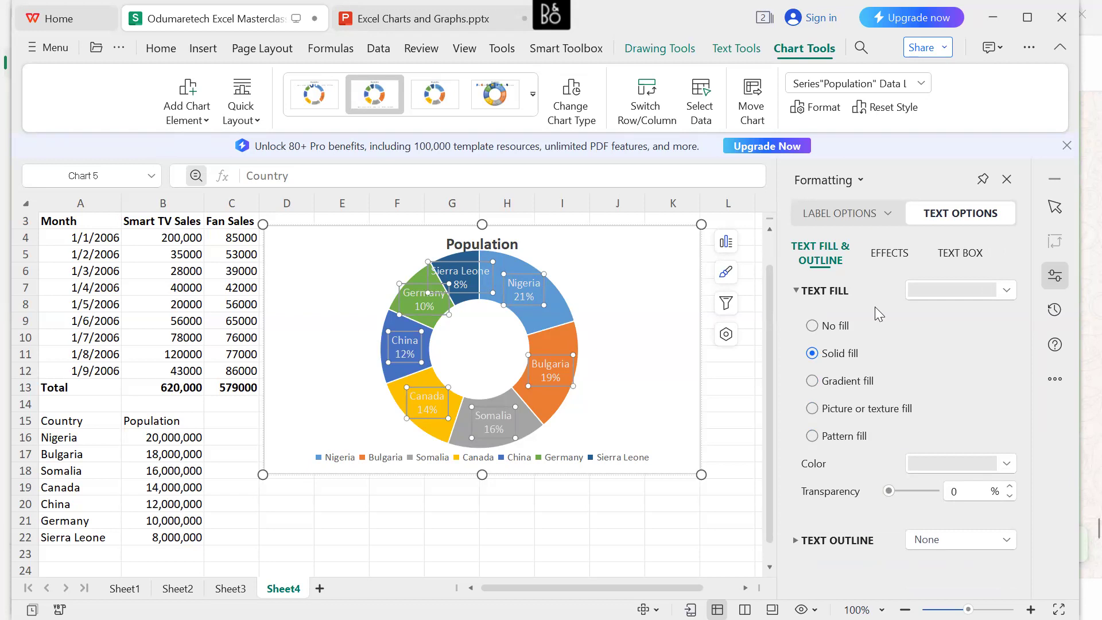
Shorten the Sierra Leone data label's country name to "Sierra L" so it fits within its segment.
left_click(474, 265)
left_click(476, 267)
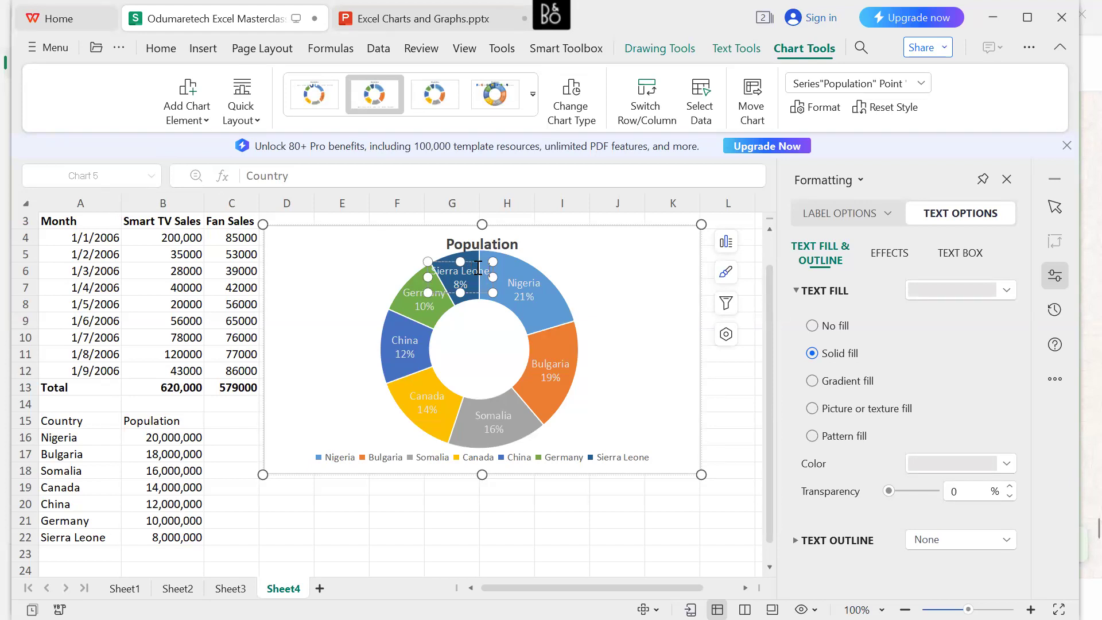
key("BackSpace")
key("BackSpace")
key("BackSpace")
key("BackSpace")
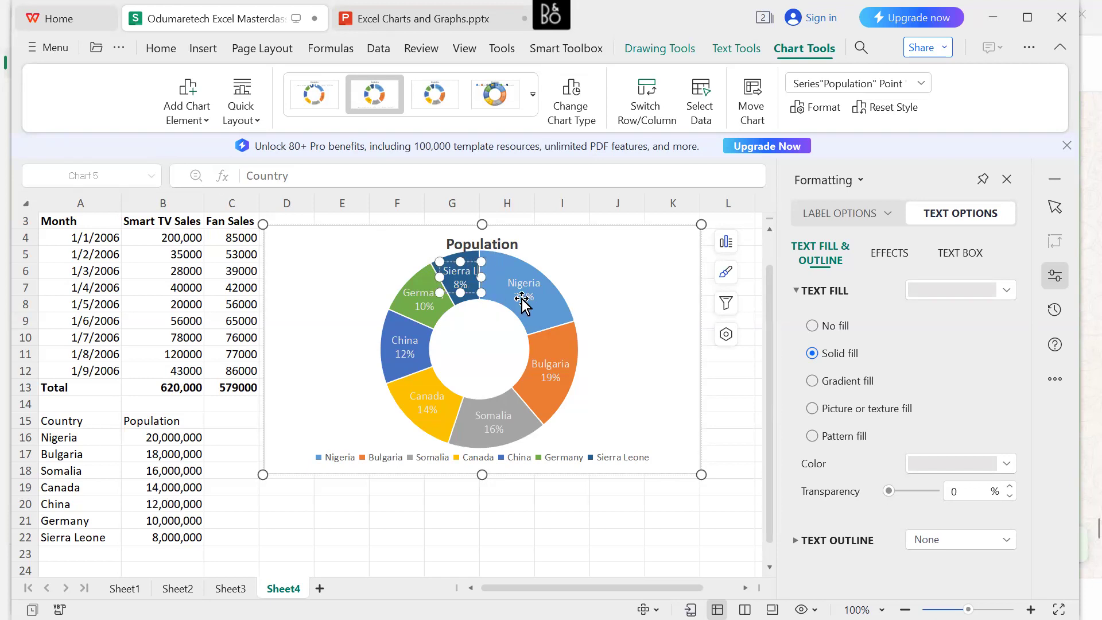
left_click(416, 304)
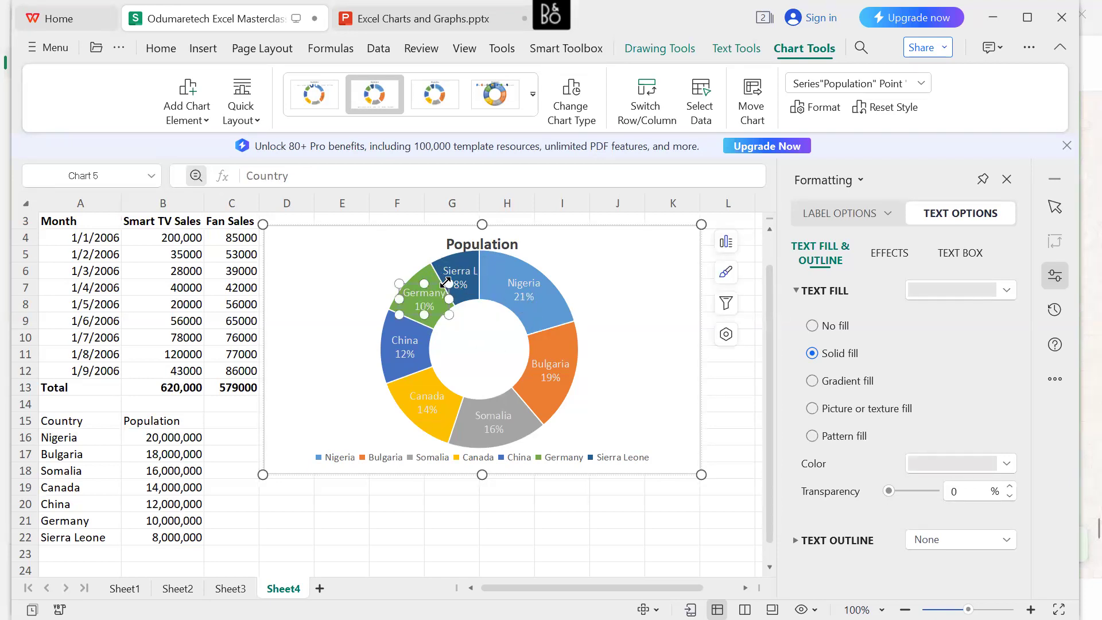
left_click(426, 407)
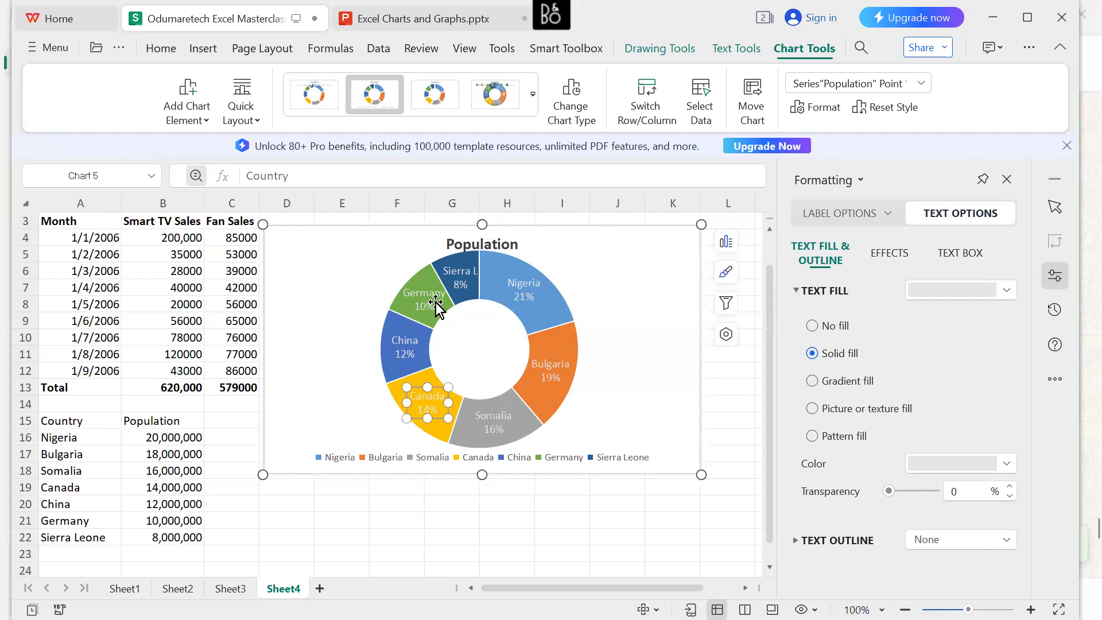
left_click(464, 278)
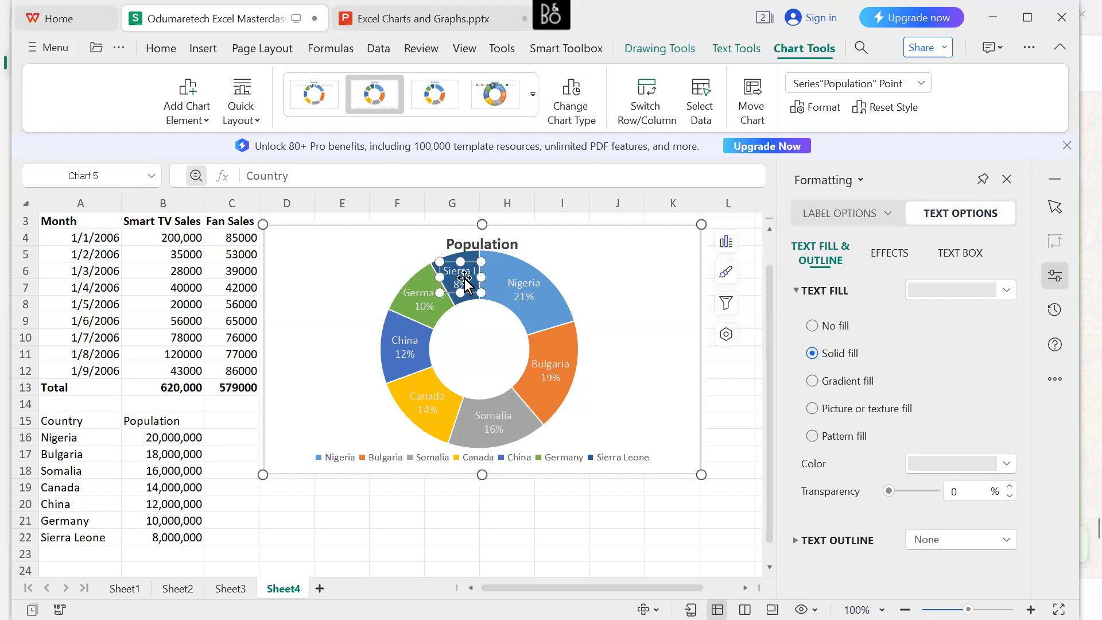
left_click(399, 265)
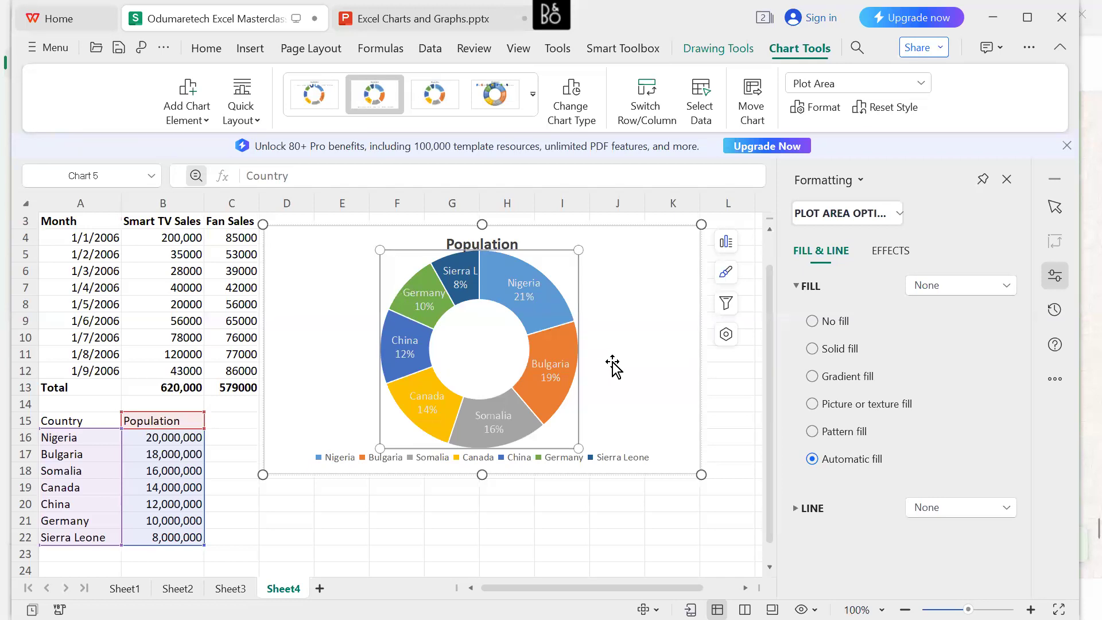
left_click(642, 380)
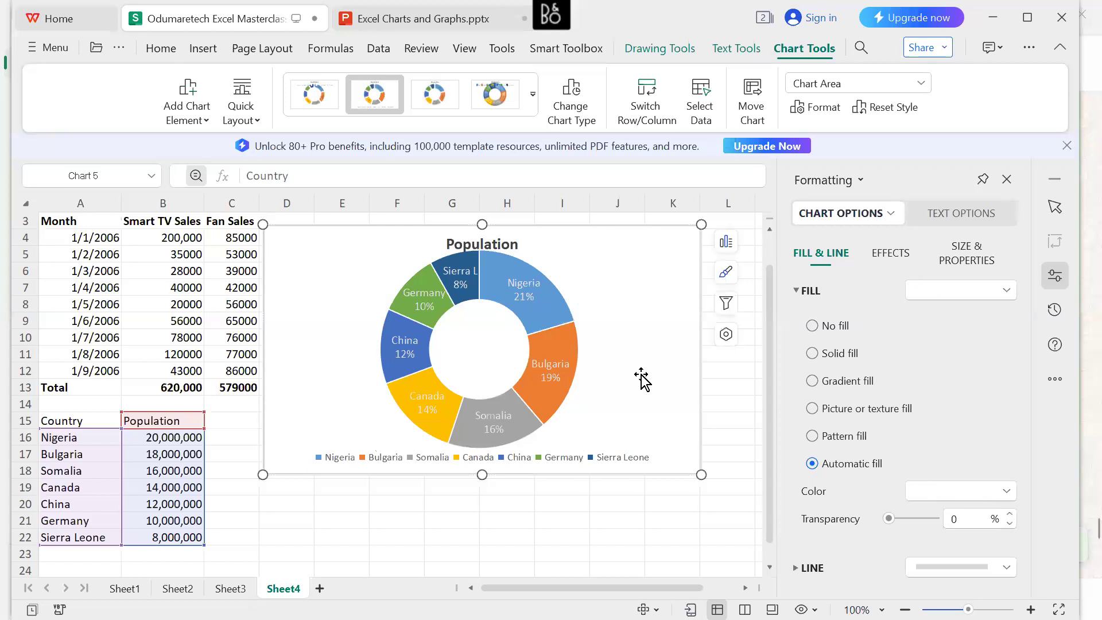
Switch to the Excel Charts and Graphs.pptx presentation and show the Advanced Excel Charts slide in the slide show.
left_click(365, 23)
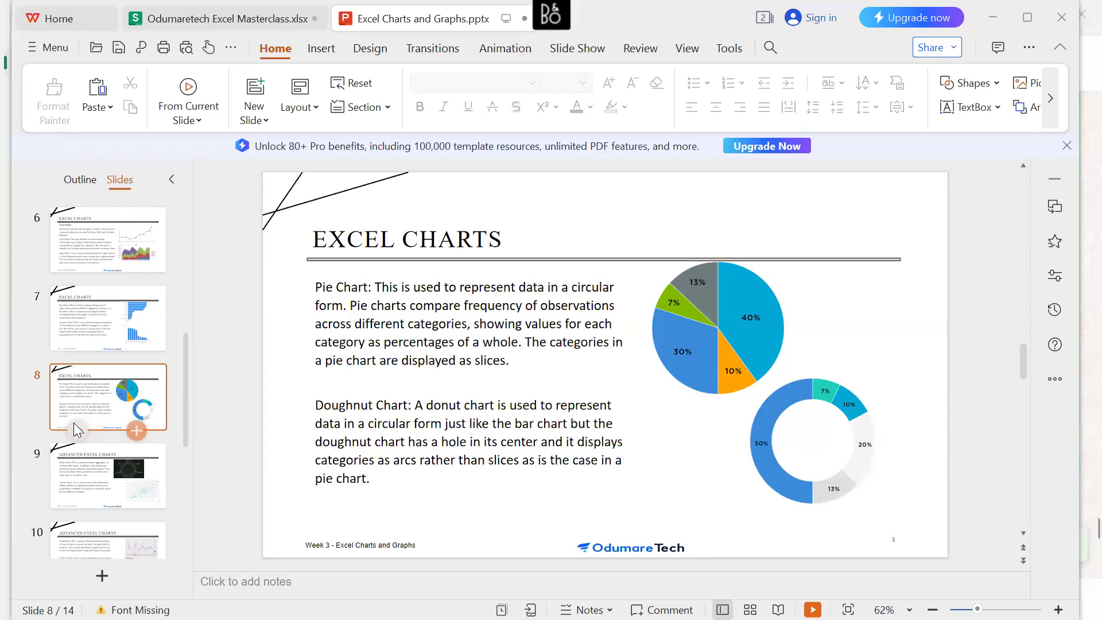
key("shift+F5")
key("Right")
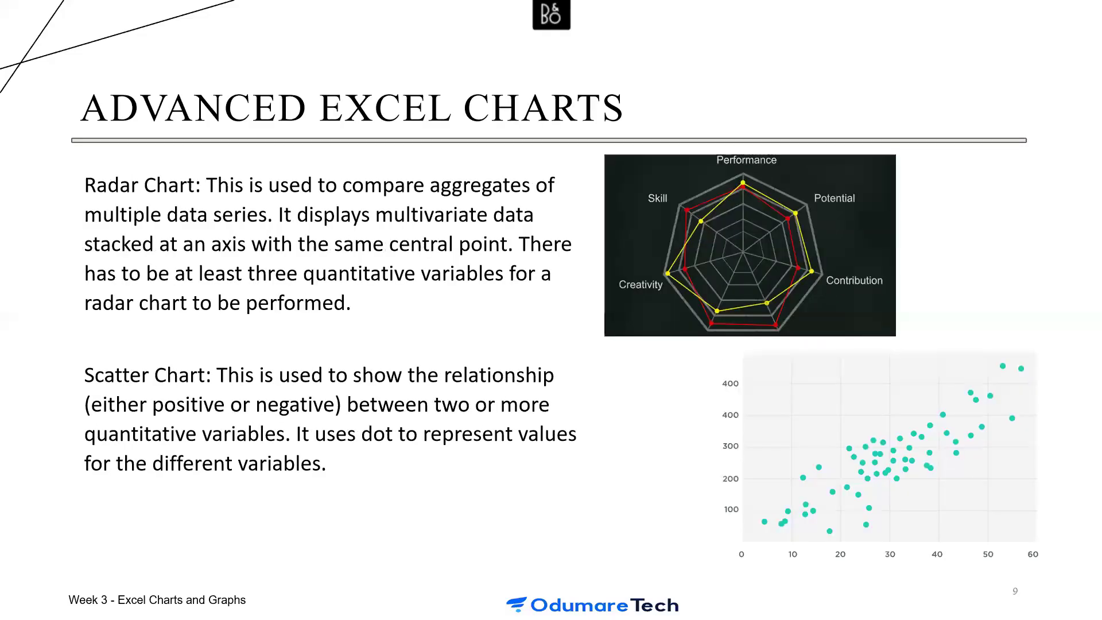
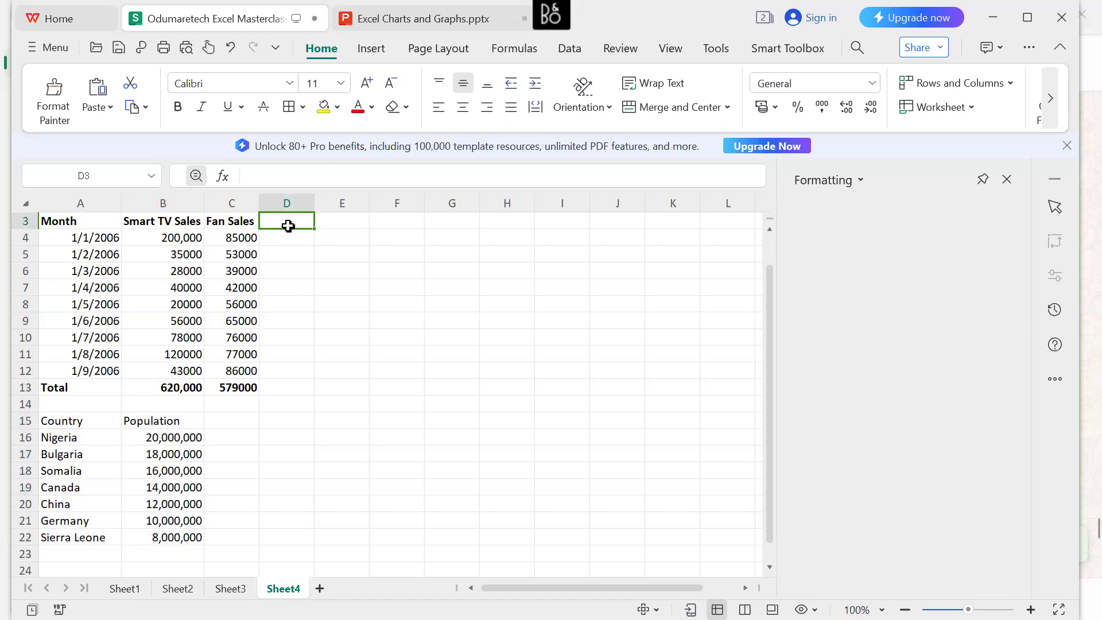
Enter the header "Shoes Sales" in cell D3 next to Fan Sales.
type("Shoes")
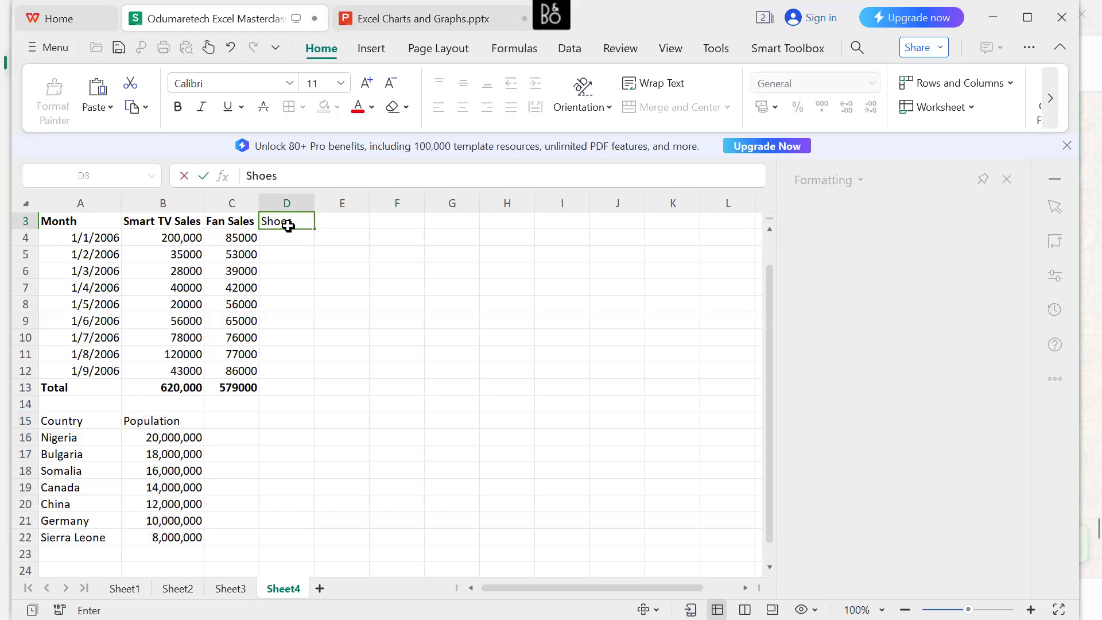
type(" Sak")
key("BackSpace")
type("les")
Make the Shoes Sales header bold and widen column D to fit it.
left_click(296, 223)
key("Right")
key("Right")
key("Right")
key("Right")
key("Right")
key("shift+Left")
key("shift+Left")
key("shift+Left")
key("shift+Left")
key("shift+Left")
key("shift+Left")
key("shift+Left")
key("shift+Left")
key("shift+Left")
key("shift+Left")
key("shift+Left")
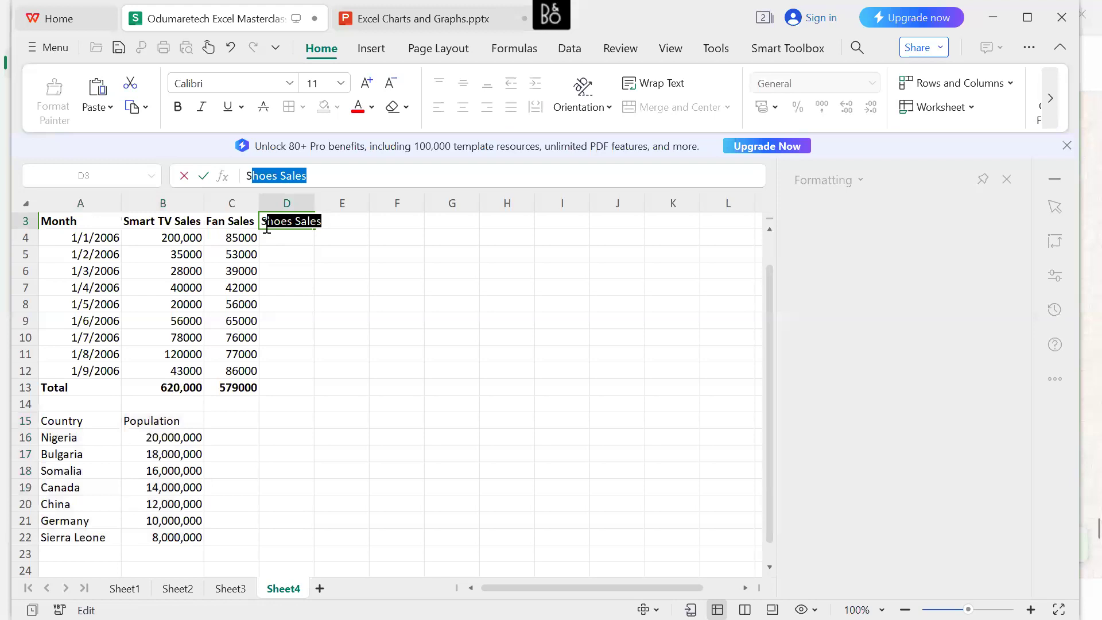
left_click(370, 194)
left_click(294, 232)
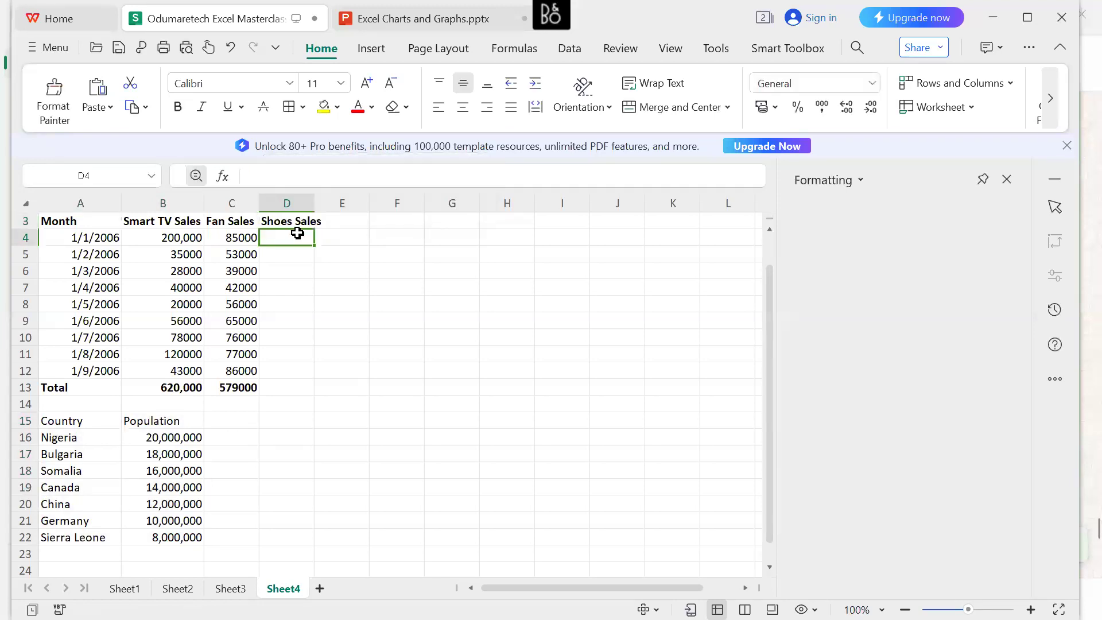
left_click_drag(315, 206, 324, 204)
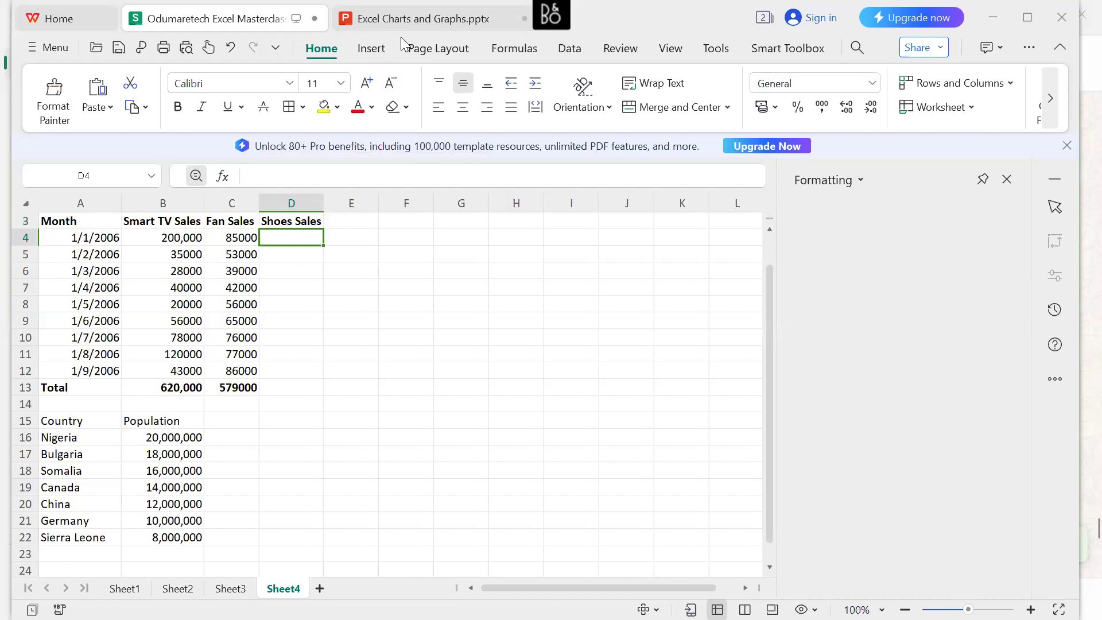
Fill Shoes Sales cells D4 to D7 with 95000, 18000, 86000 and 120000.
double_click(282, 237)
type("95000")
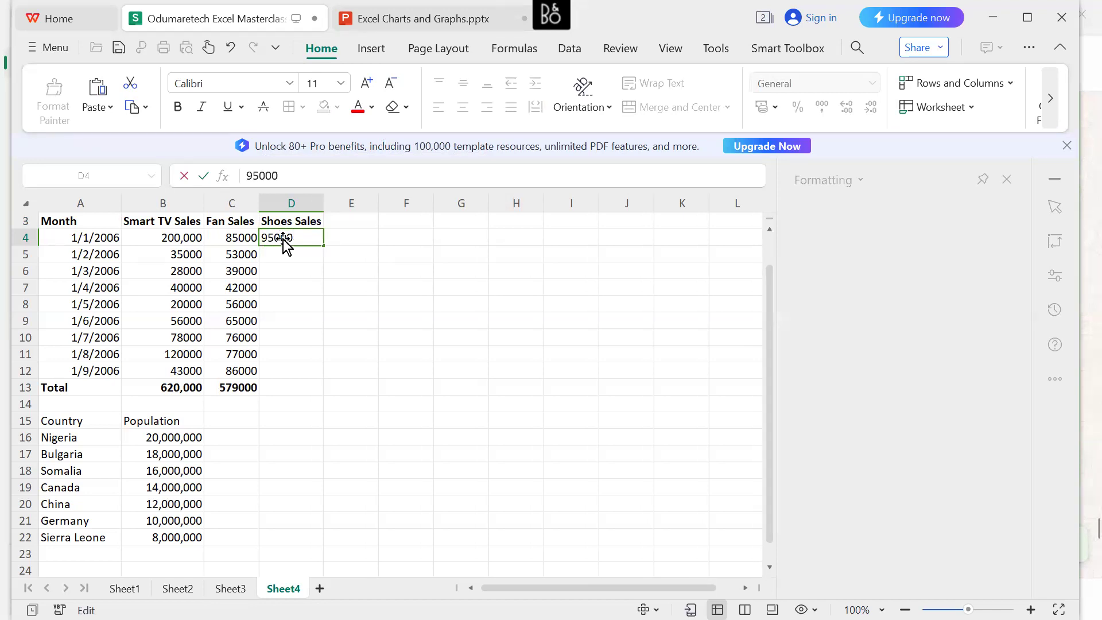
left_click(286, 258)
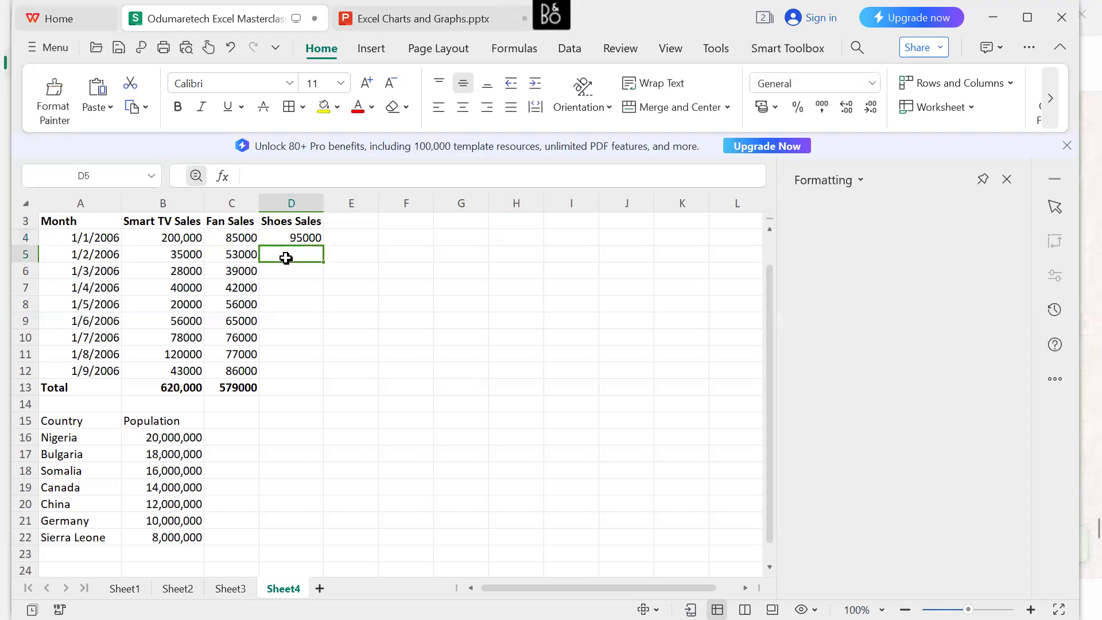
type("18000")
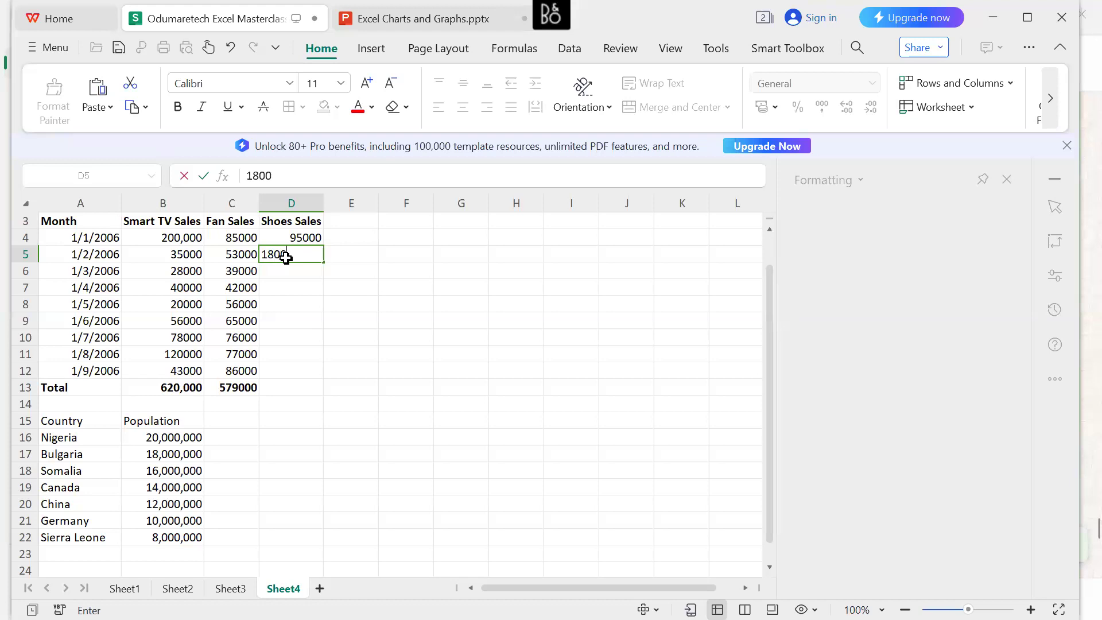
left_click(287, 274)
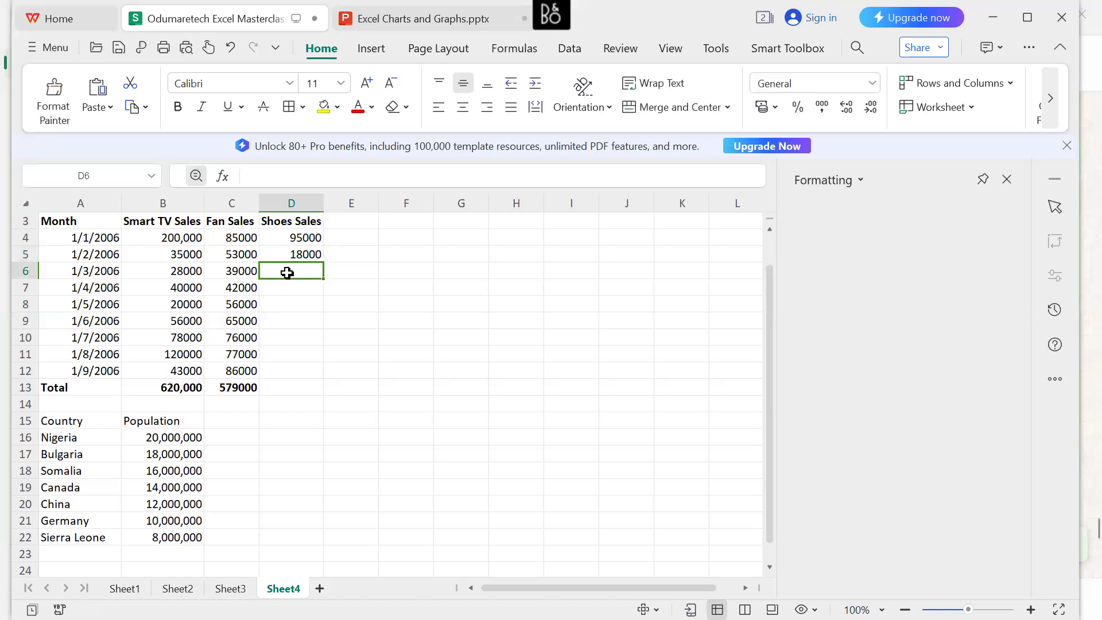
type("86000")
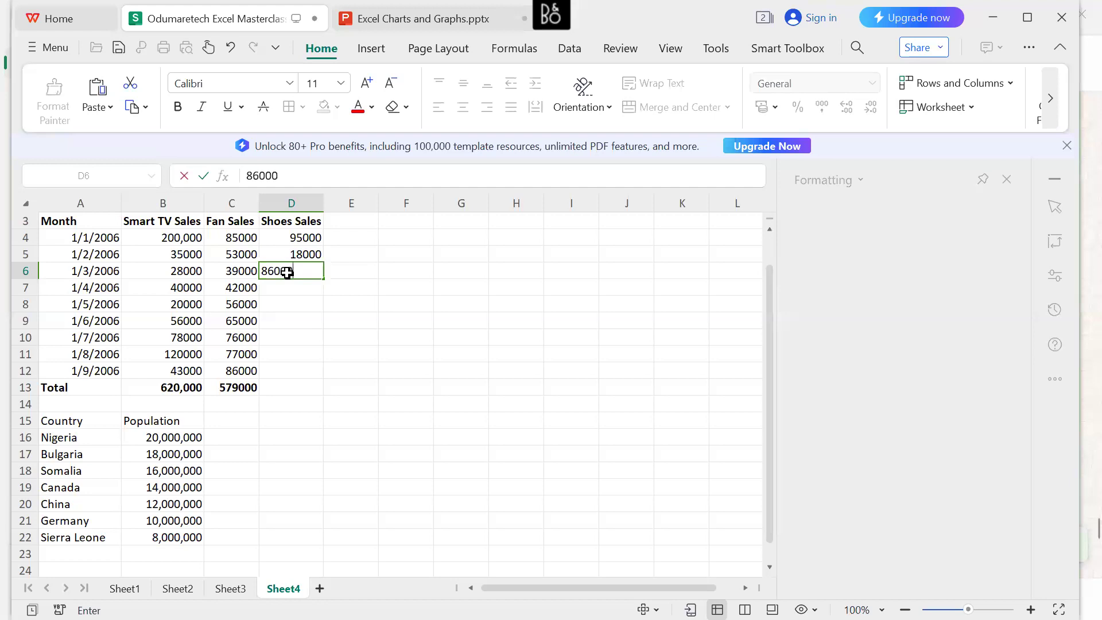
left_click(293, 296)
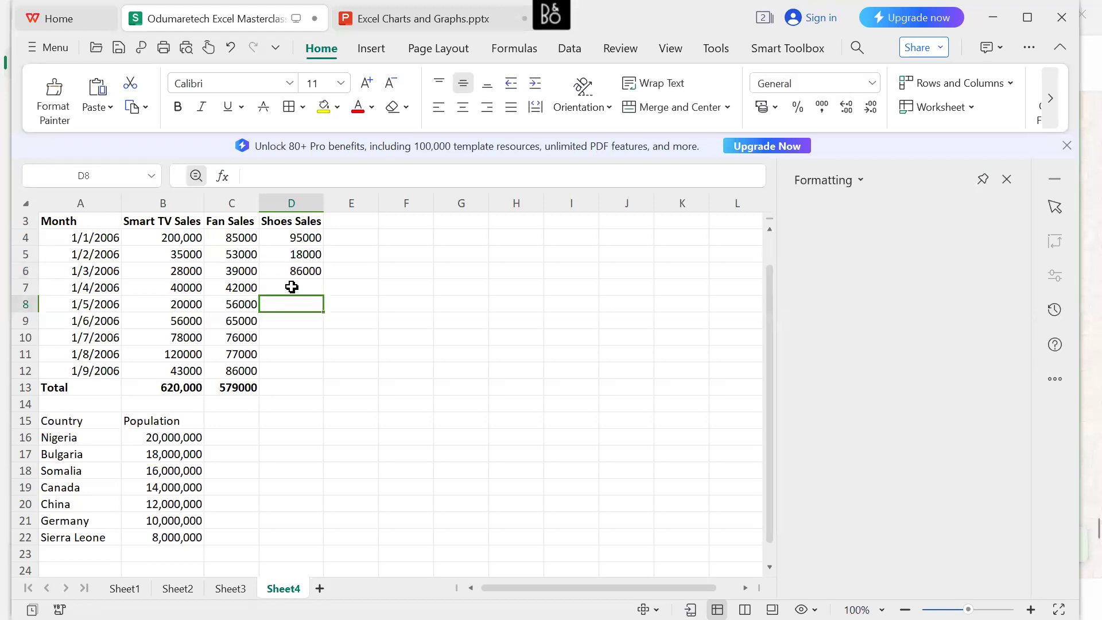
left_click(292, 288)
type("120000")
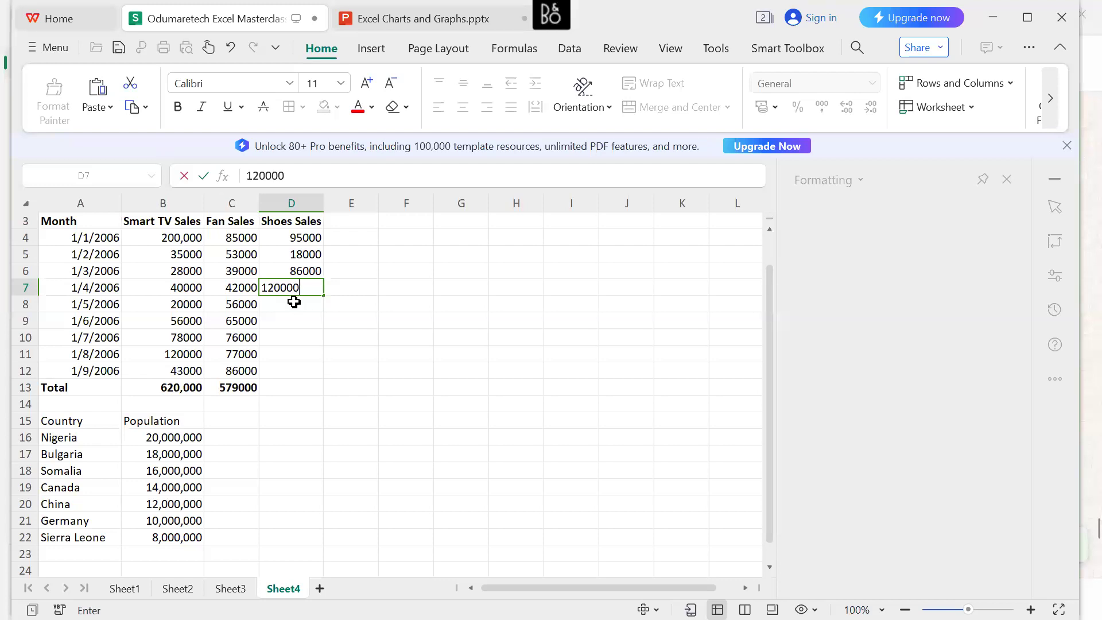
Fill Shoes Sales cells D8 to D10 with 48000, 49000 and 67000.
left_click(294, 302)
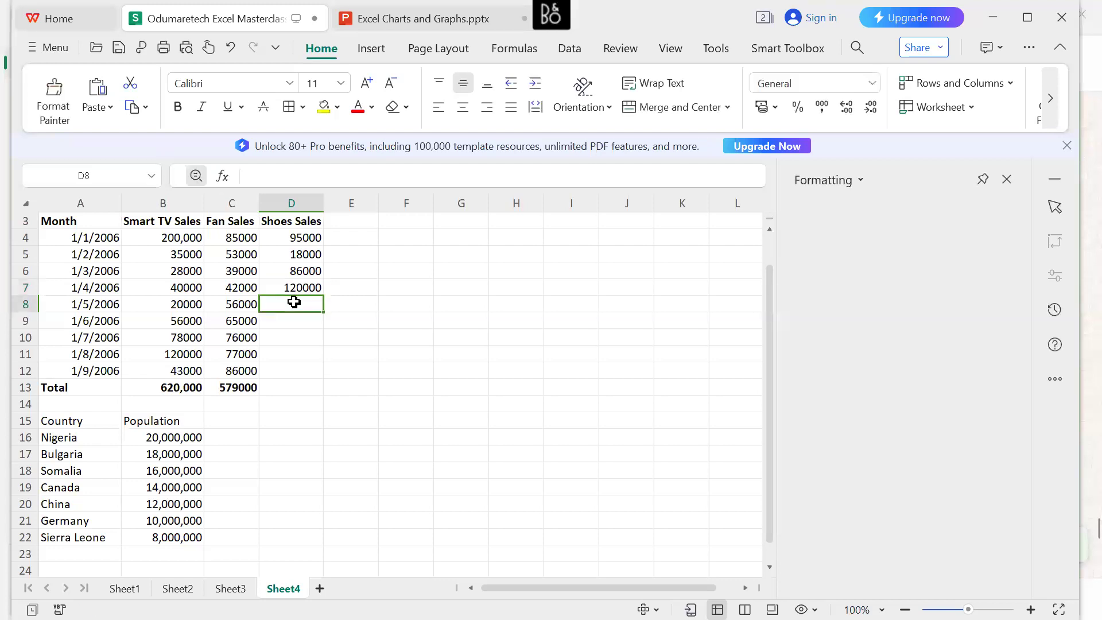
type("48")
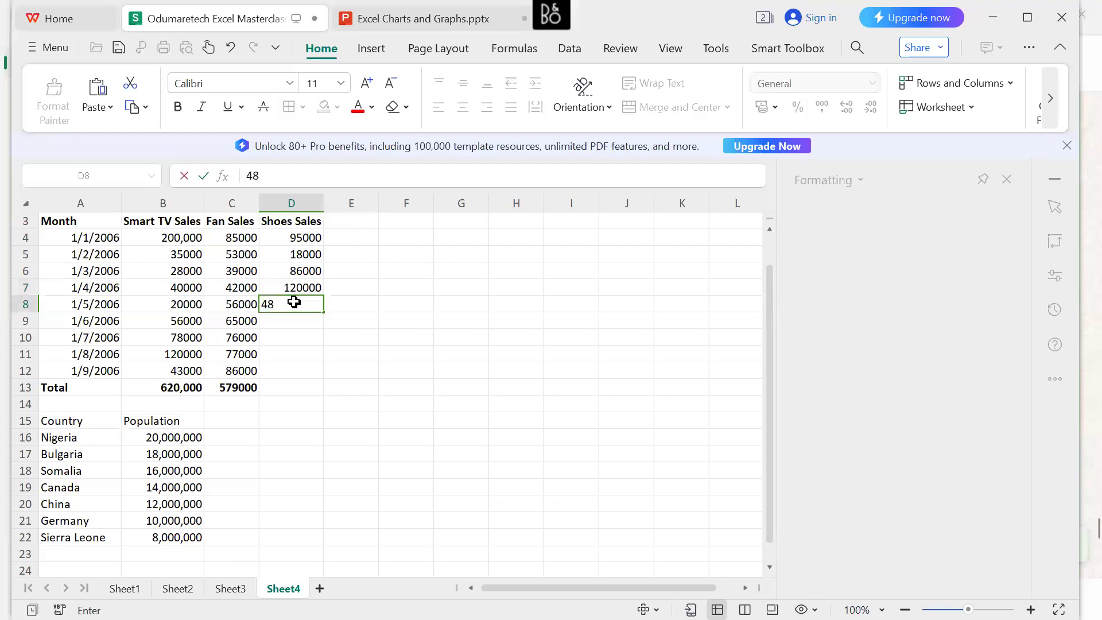
type("000")
left_click(294, 319)
type("49")
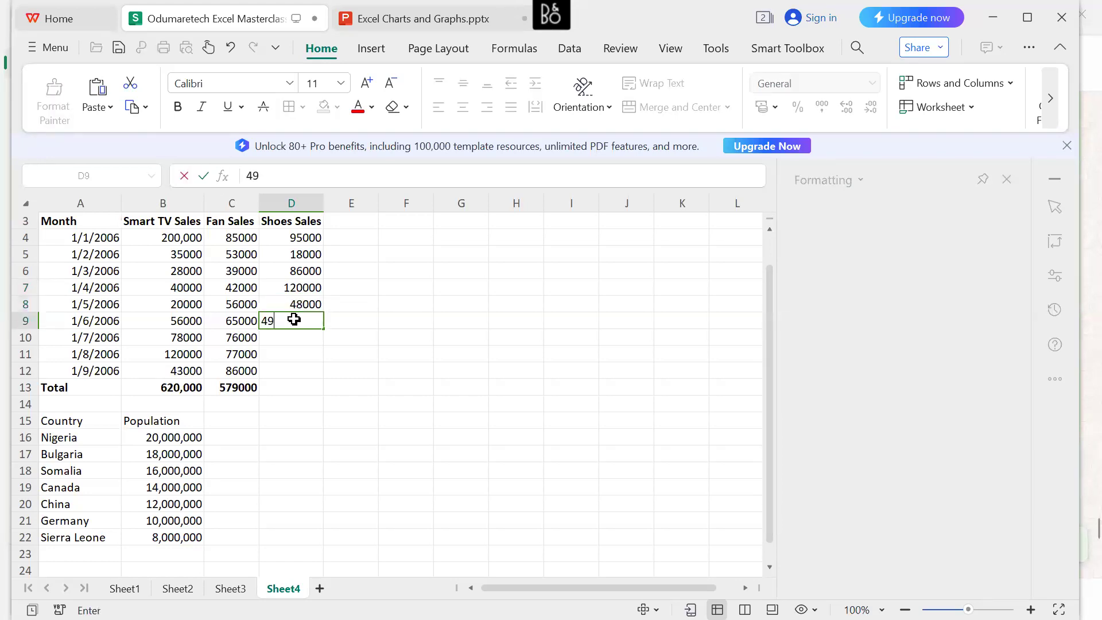
type("000")
left_click(295, 336)
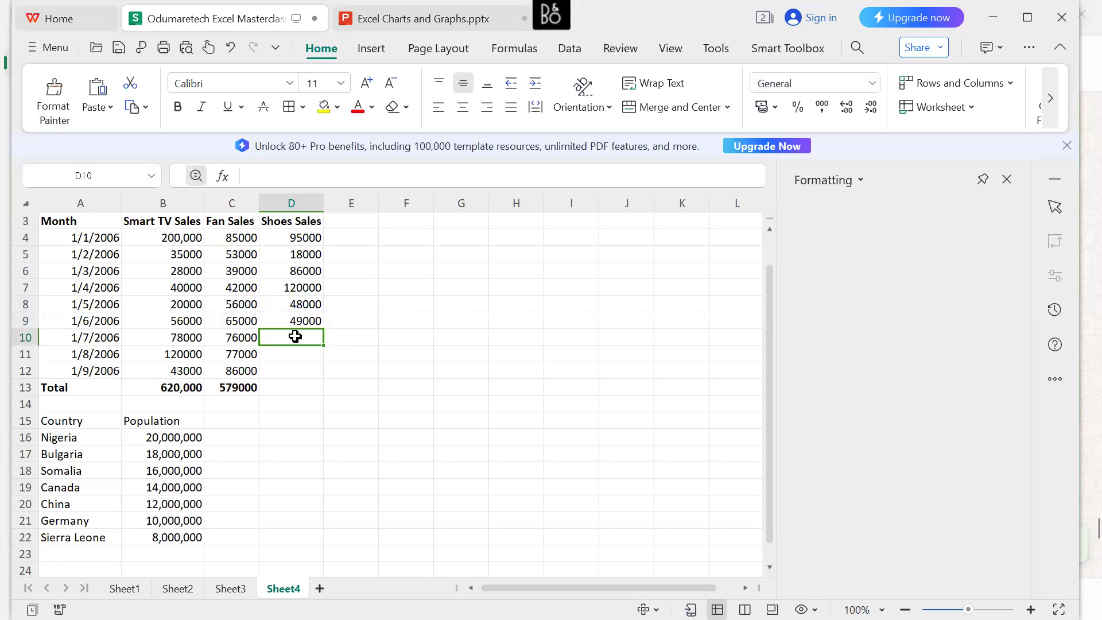
type("67000")
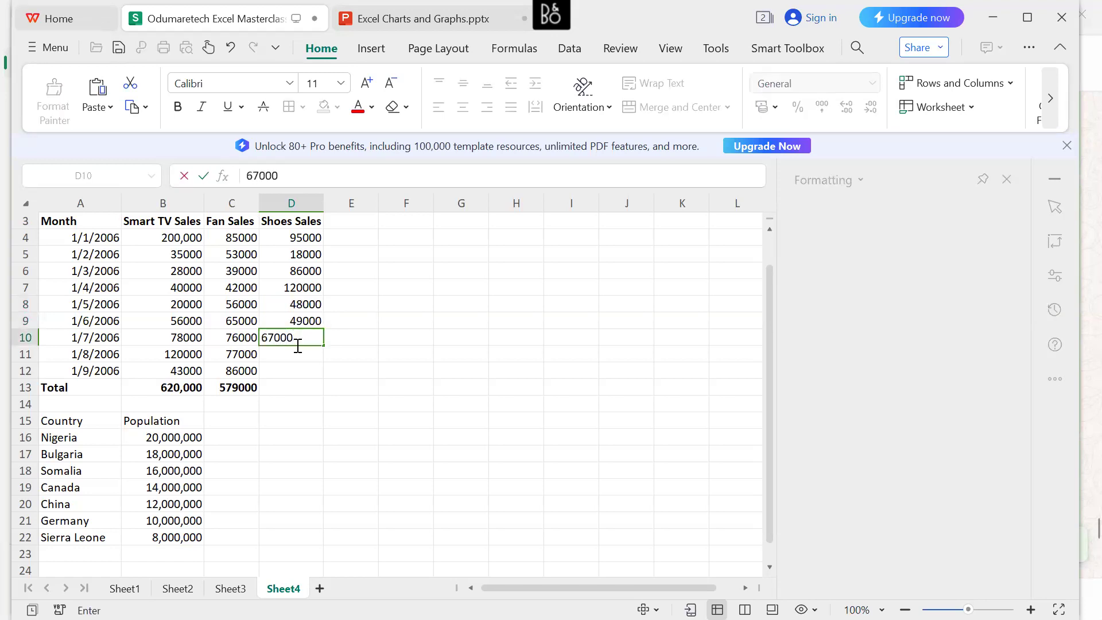
Fill Shoes Sales cells D11 and D12 with 54000 and 101000.
left_click(298, 356)
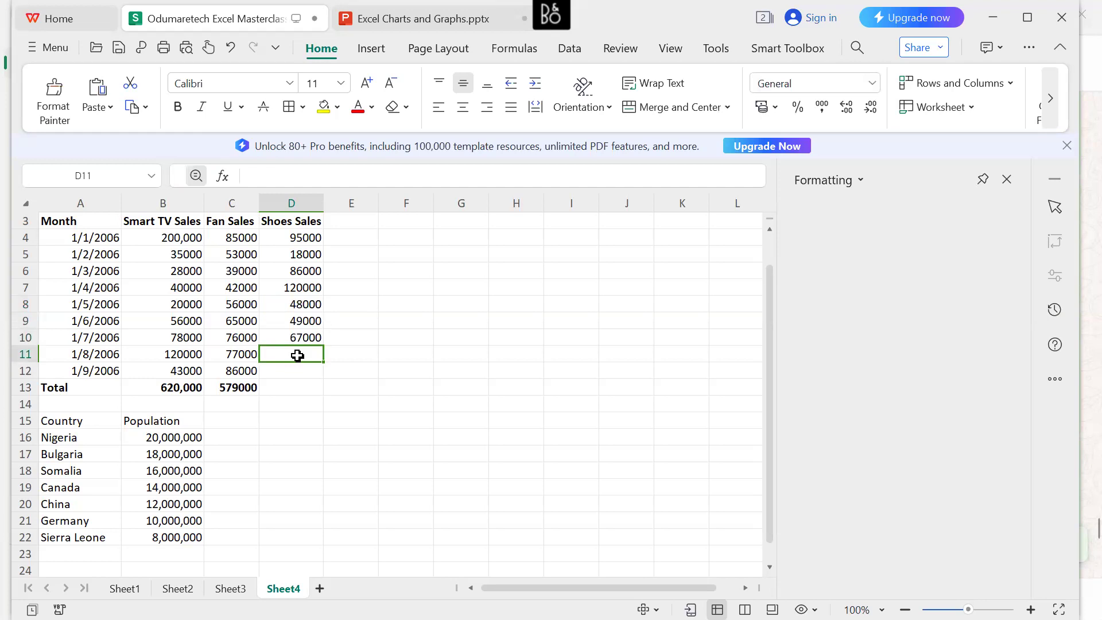
type("54")
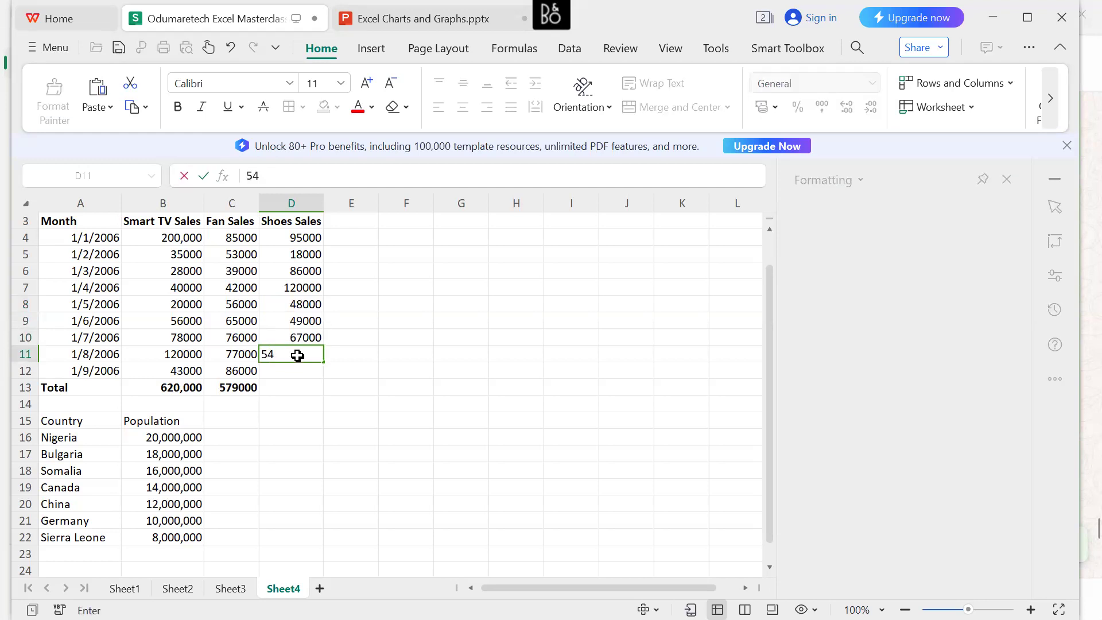
type("0000")
key("BackSpace")
key("Return")
type("1")
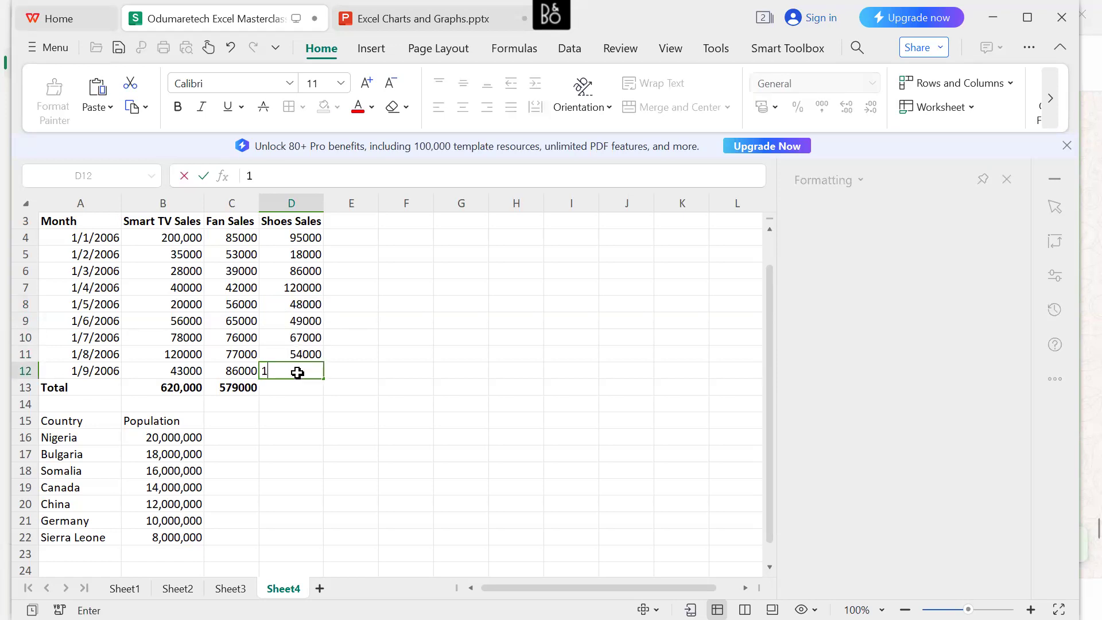
type("01000")
key("Return")
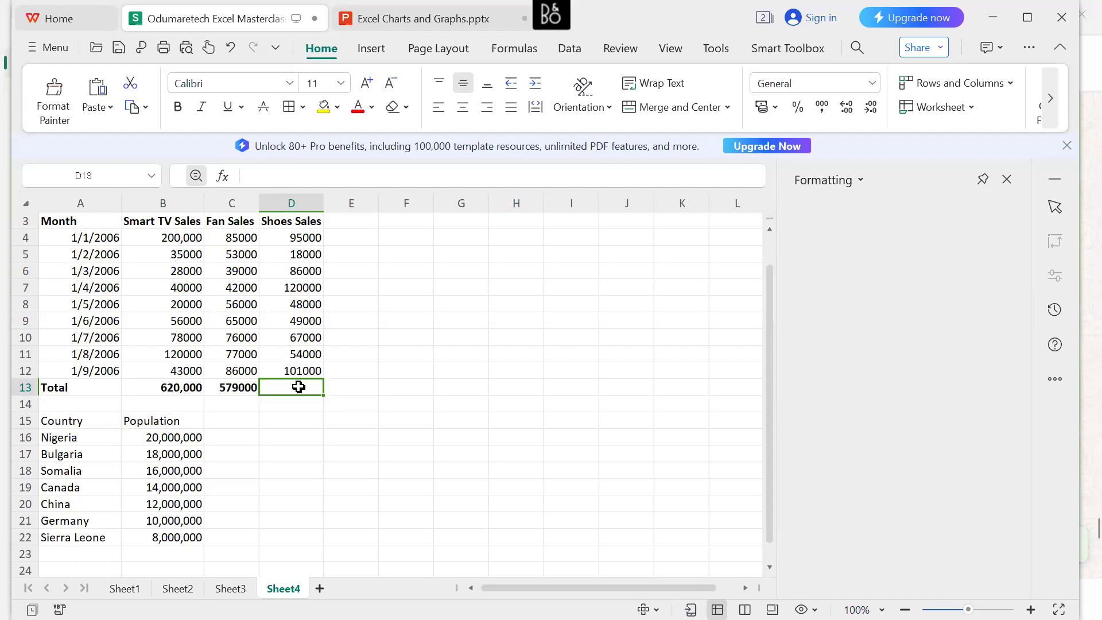
Total the Shoes Sales column in D13 with the formula =SUM(D4:D12).
type("=")
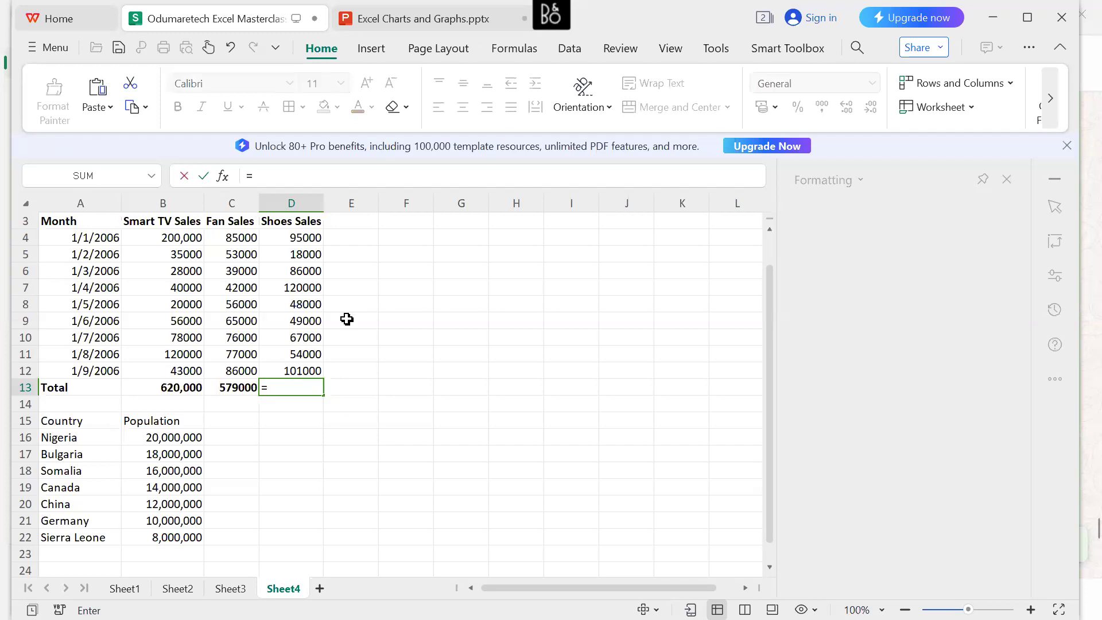
type("sum")
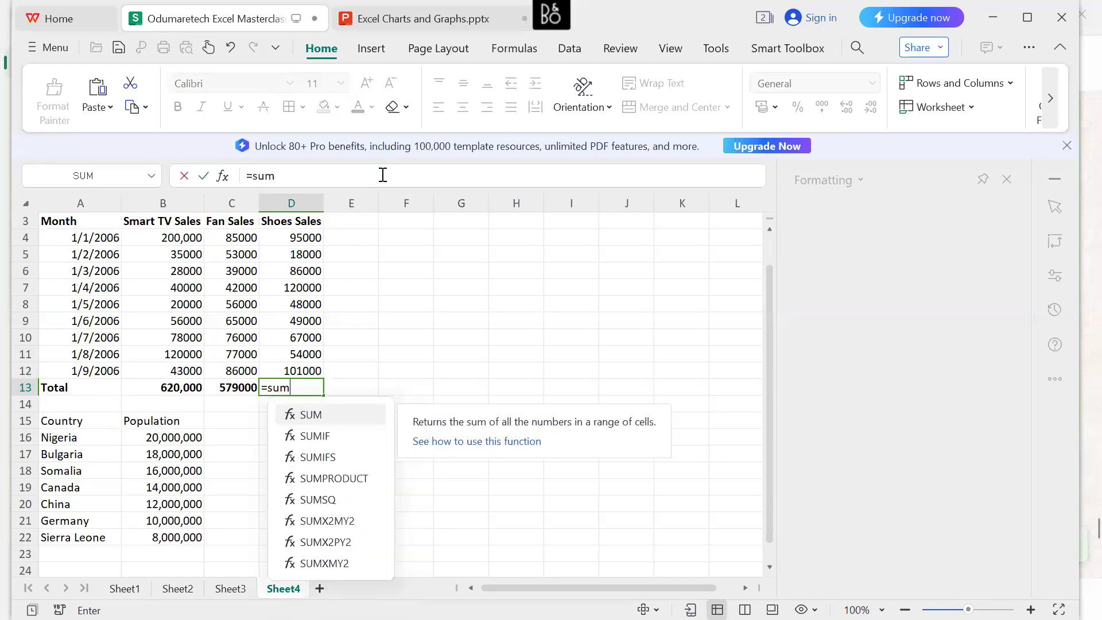
key("Tab")
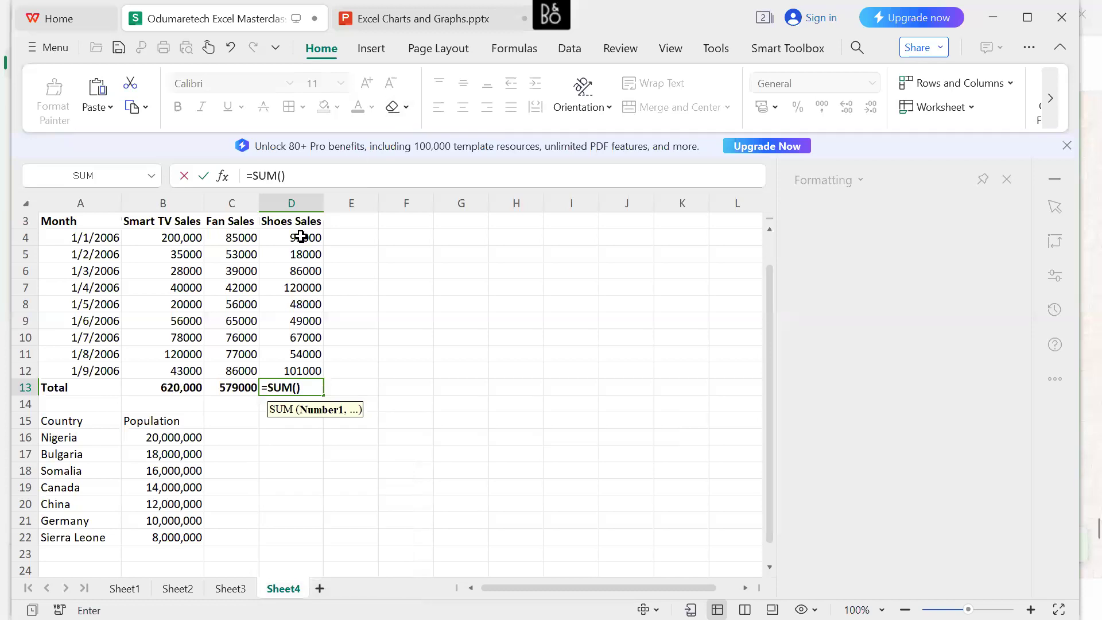
left_click_drag(296, 235, 320, 370)
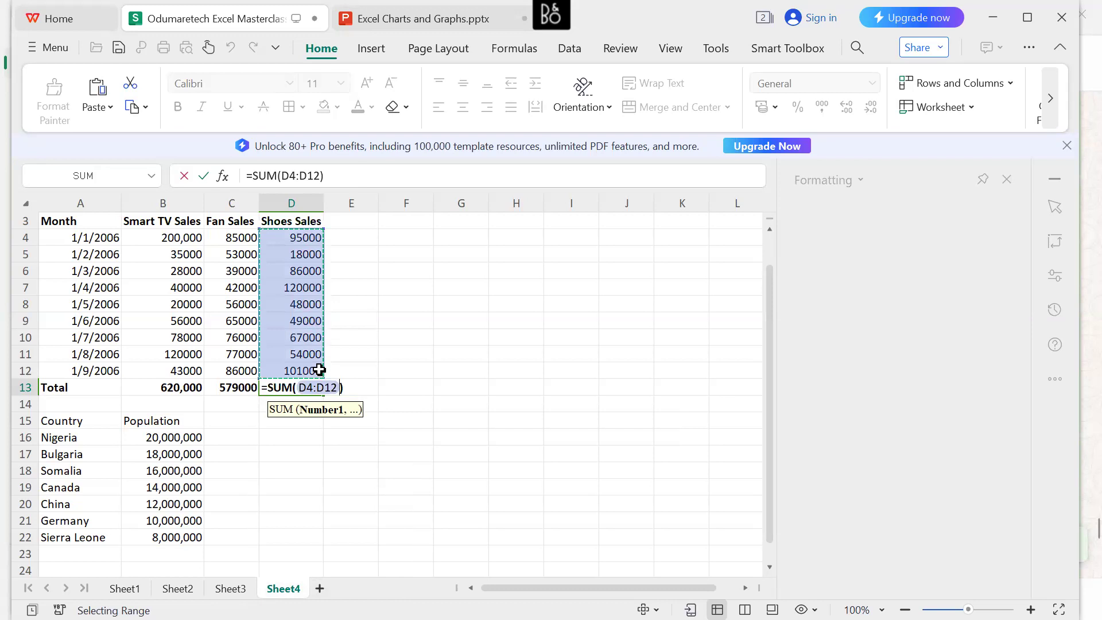
key("Return")
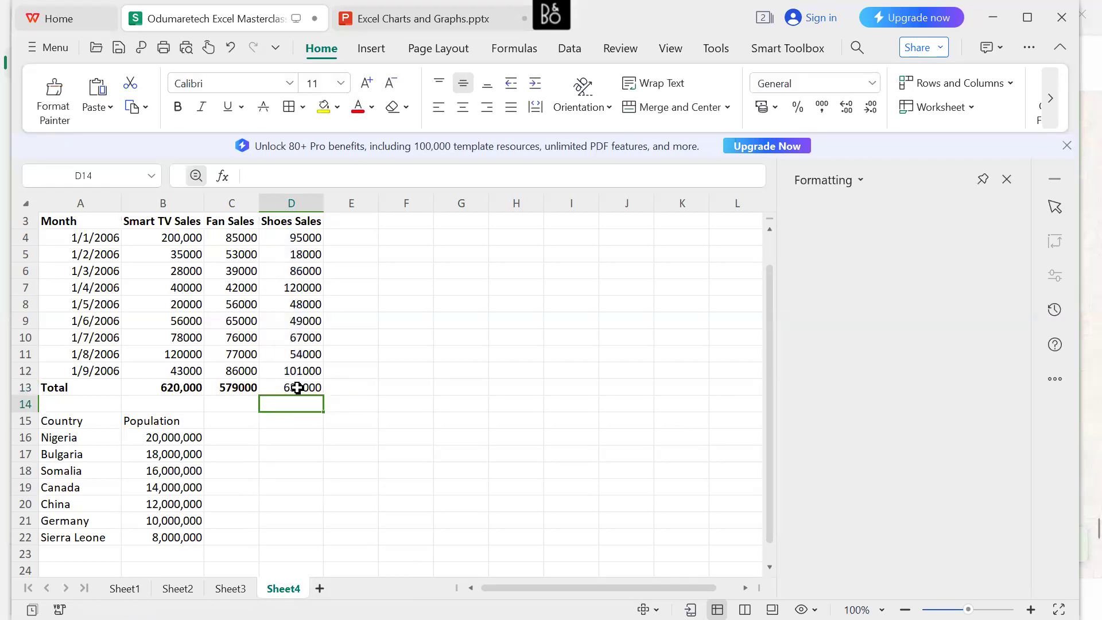
Make the Shoes Sales total in D13 bold.
left_click(297, 389)
right_click(298, 388)
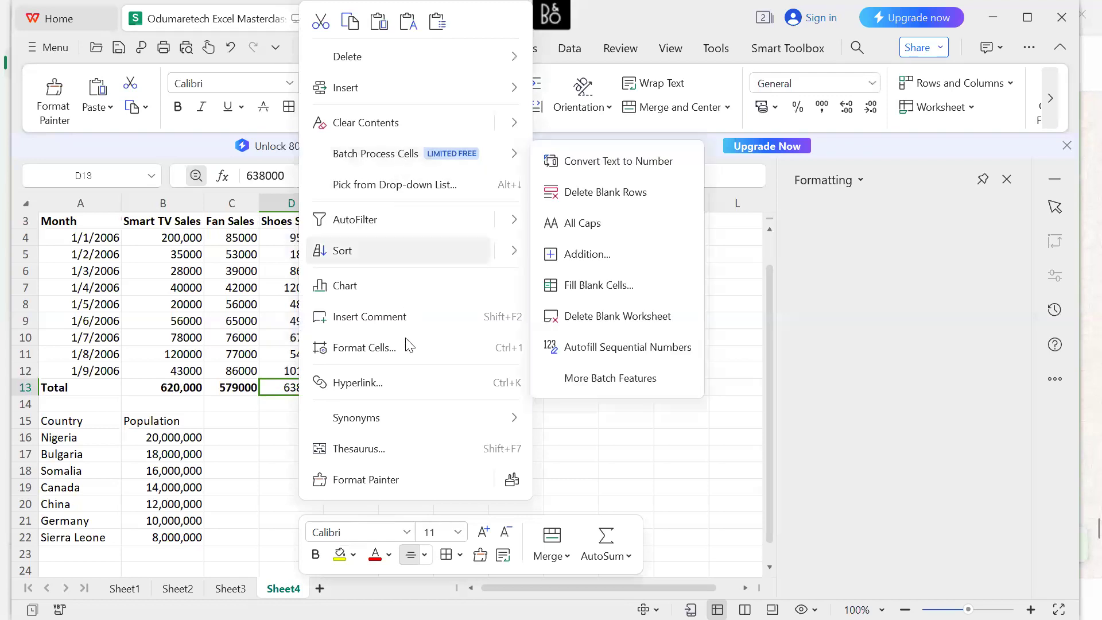
left_click(316, 554)
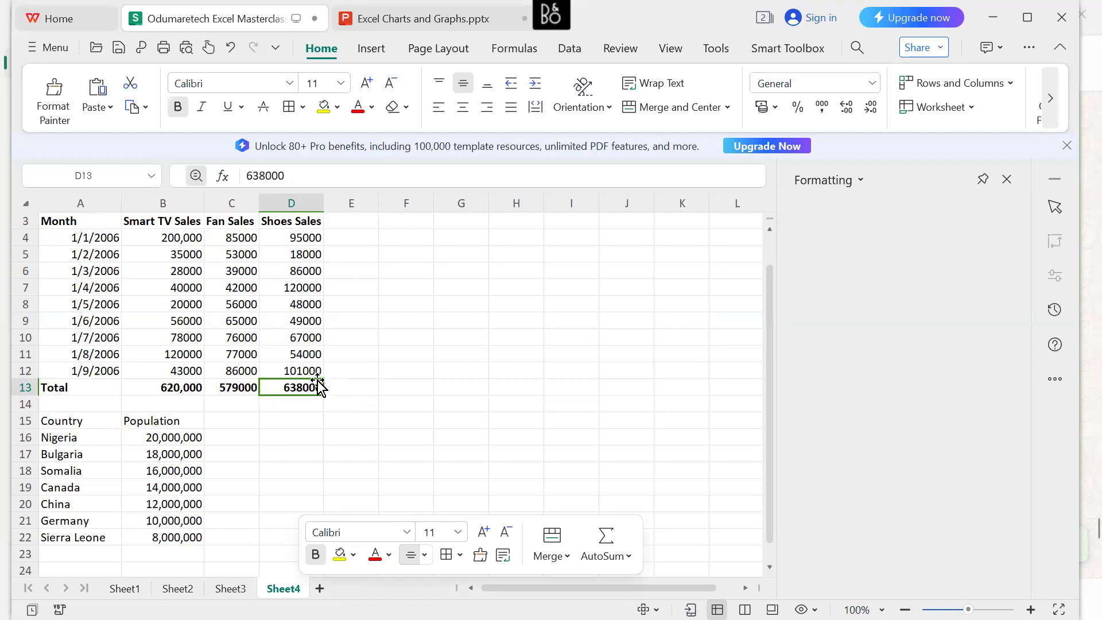
Insert a basic Line chart from the Month and Smart TV Sales data in A3:B13.
left_click_drag(55, 218, 185, 381)
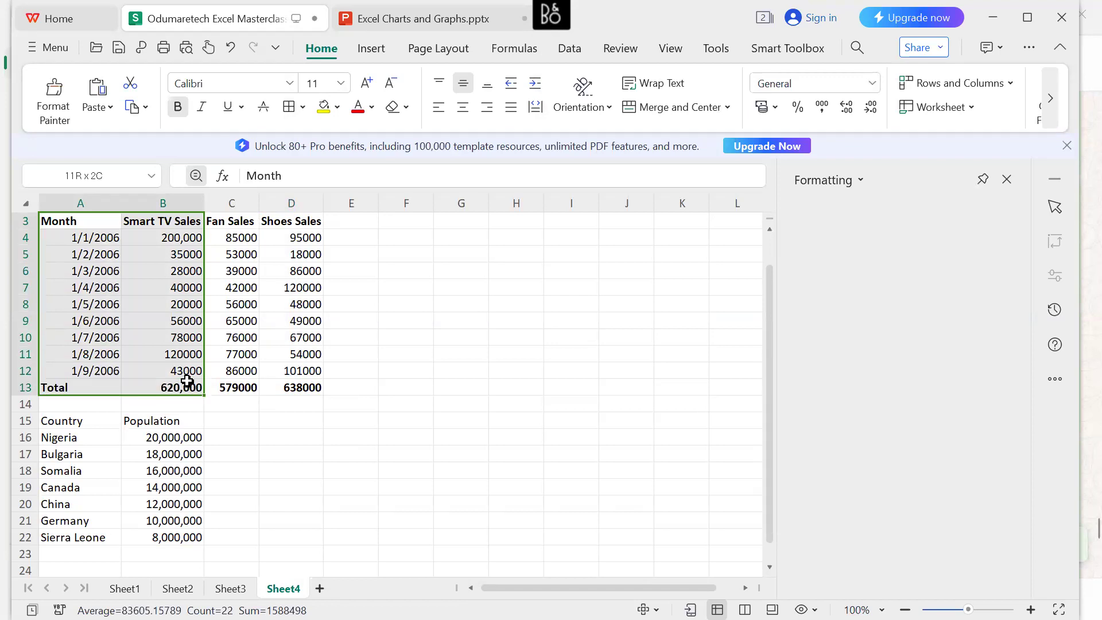
left_click_drag(188, 382, 187, 381)
left_click(387, 48)
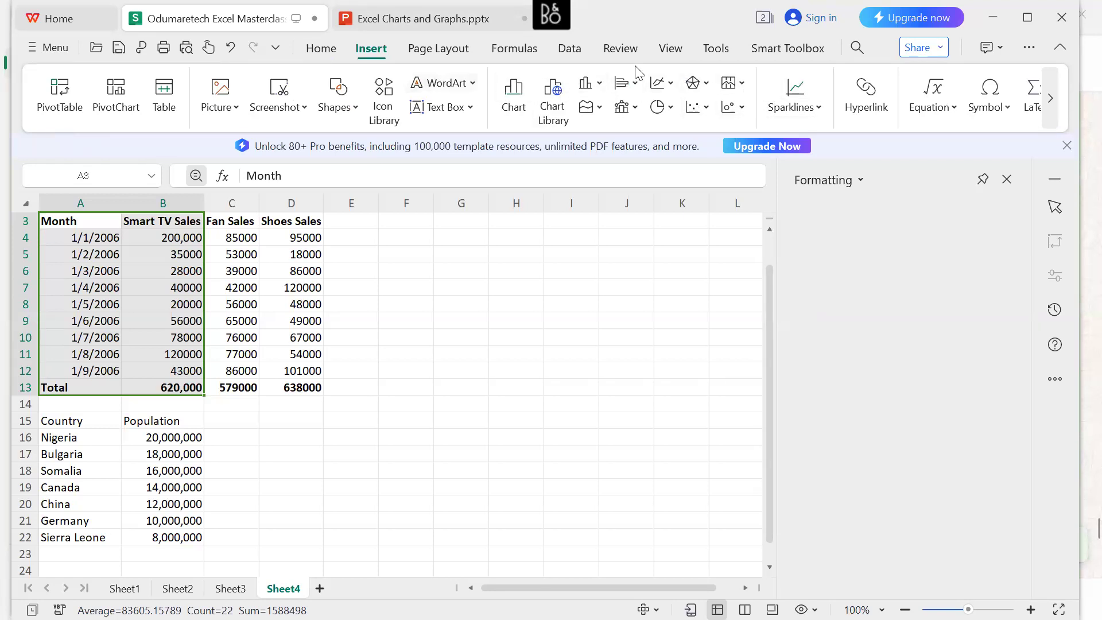
left_click(520, 104)
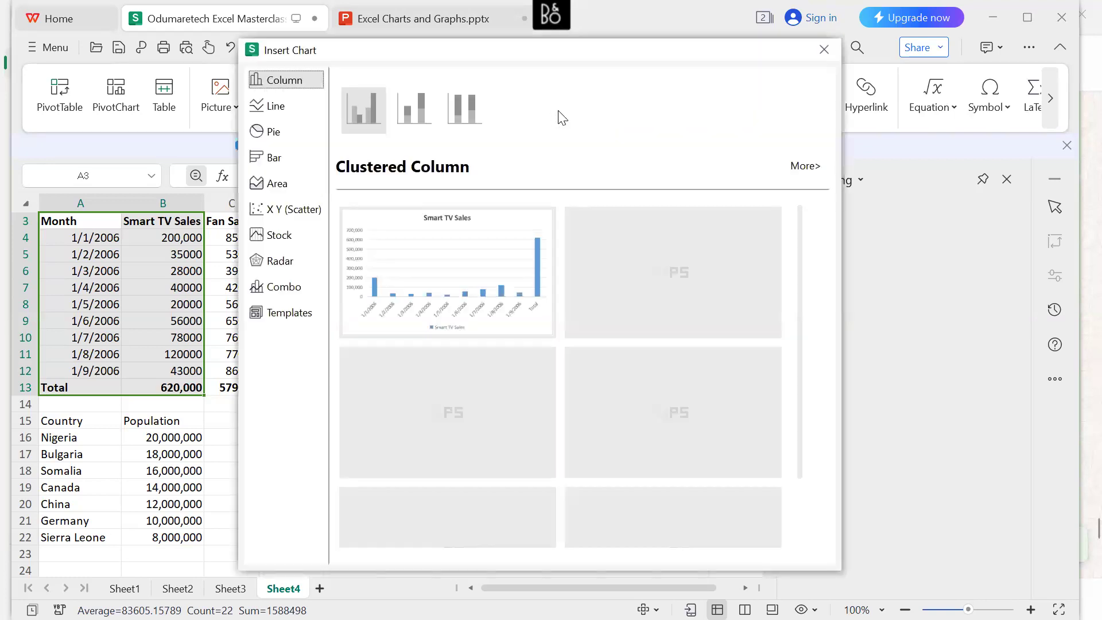
left_click(271, 108)
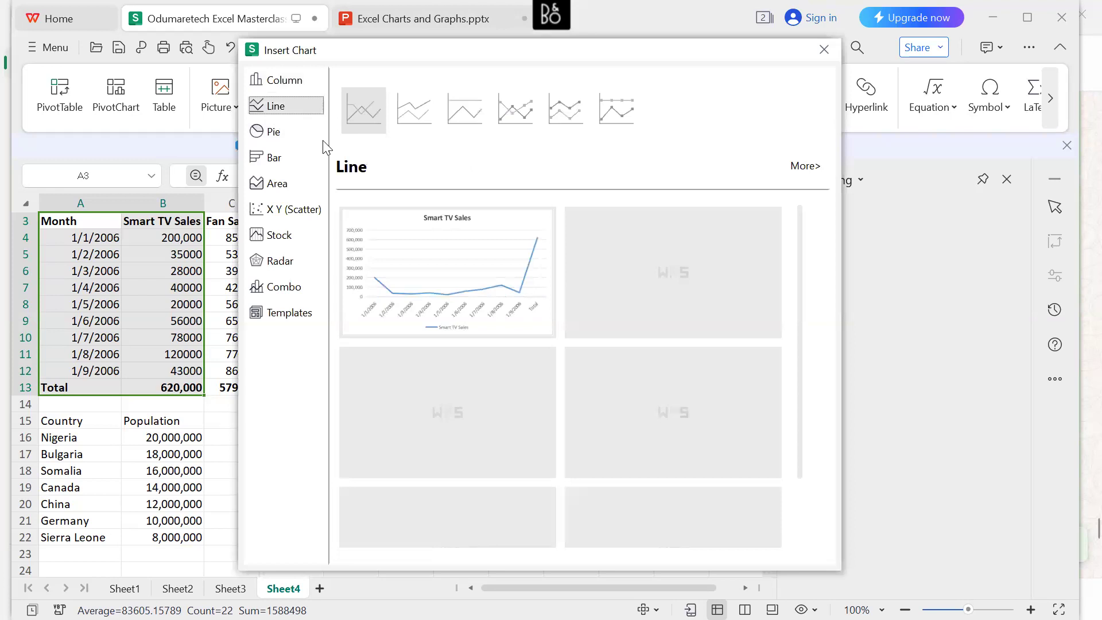
mouse_move(471, 310)
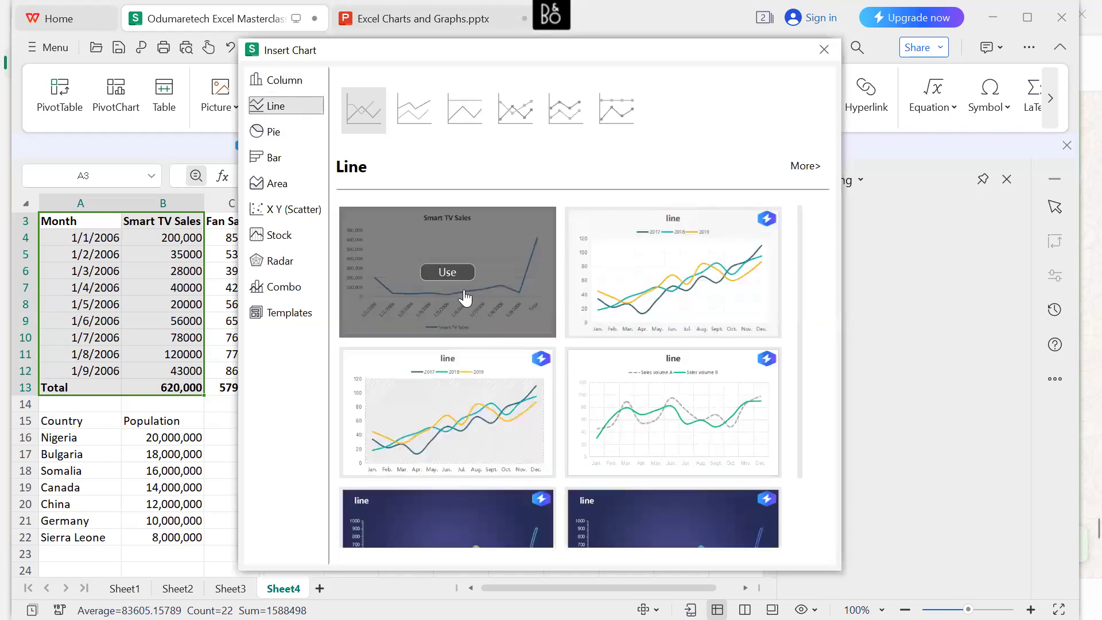
left_click(457, 274)
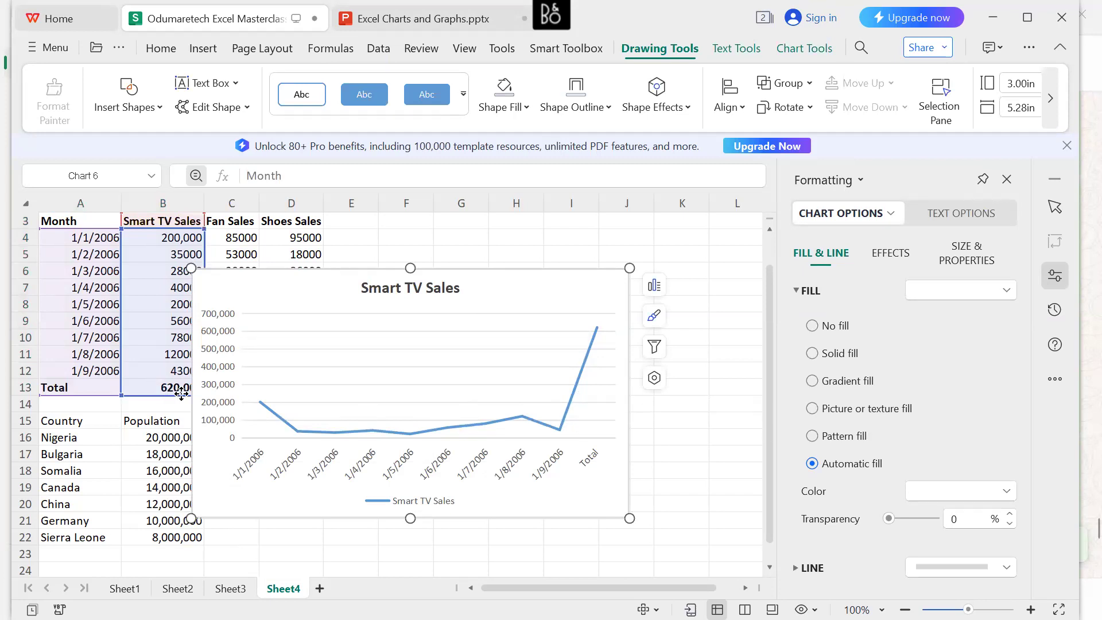
Move the line chart clear of the Smart TV Sales column and shrink its data range to end at row 12, excluding the Total row.
left_click_drag(495, 300, 573, 266)
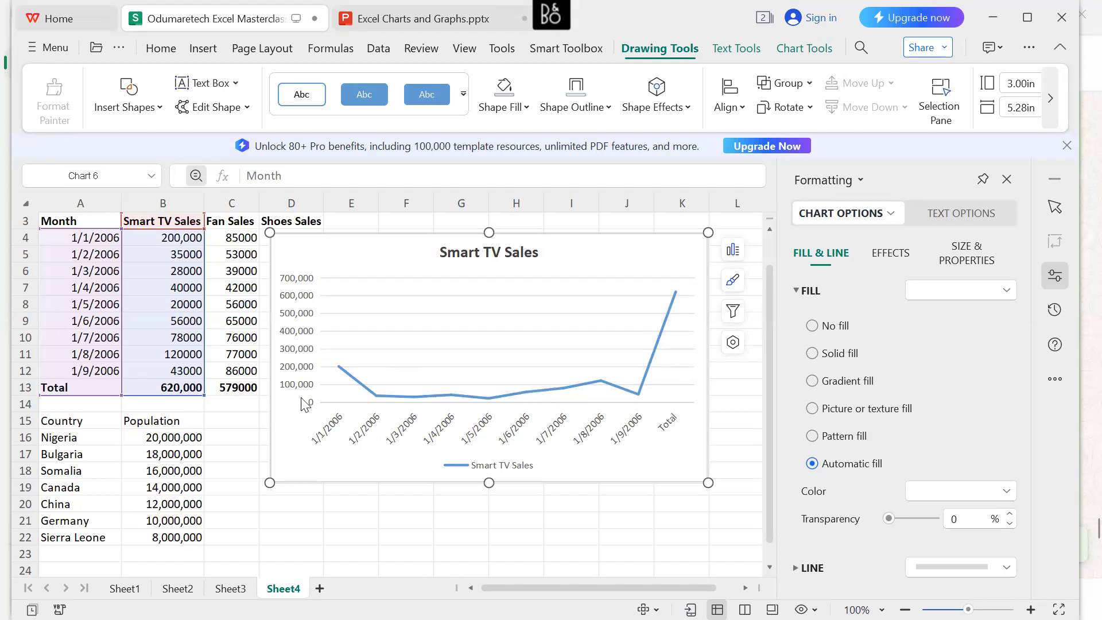
left_click_drag(205, 395, 199, 376)
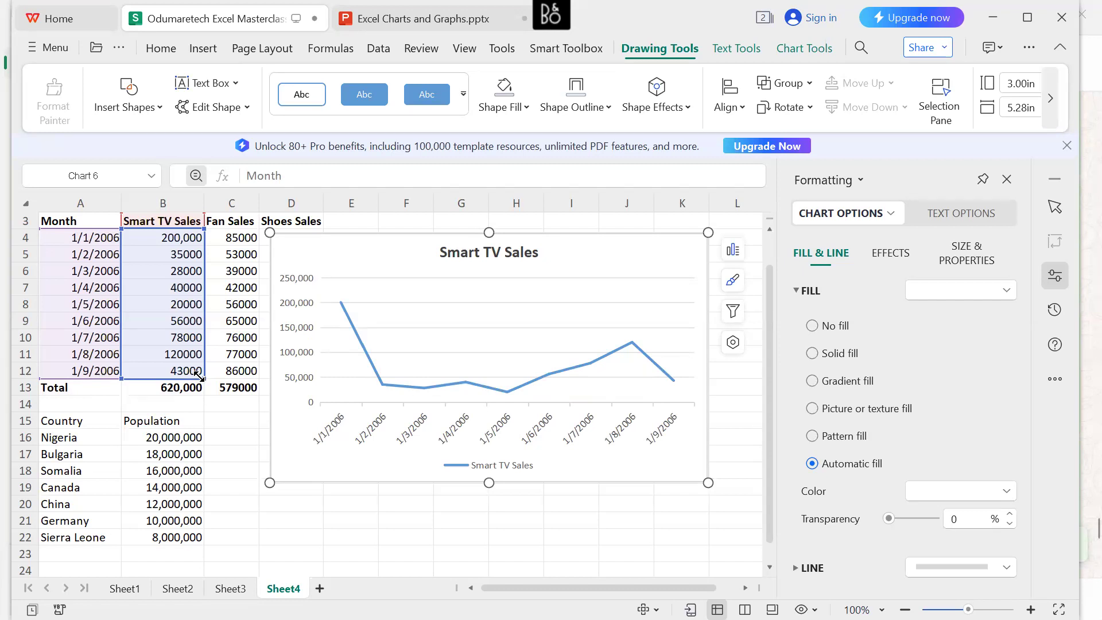
Extend the line chart's data range to include the Total row 13, and shrink it back to row 12.
left_click_drag(199, 375, 202, 393)
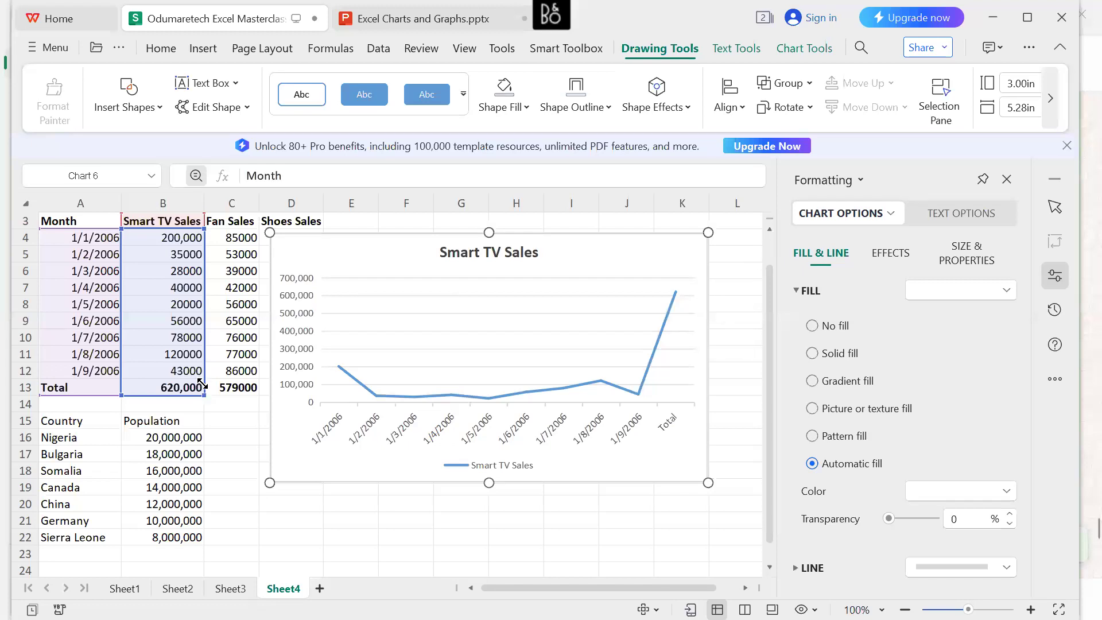
left_click_drag(202, 392, 202, 377)
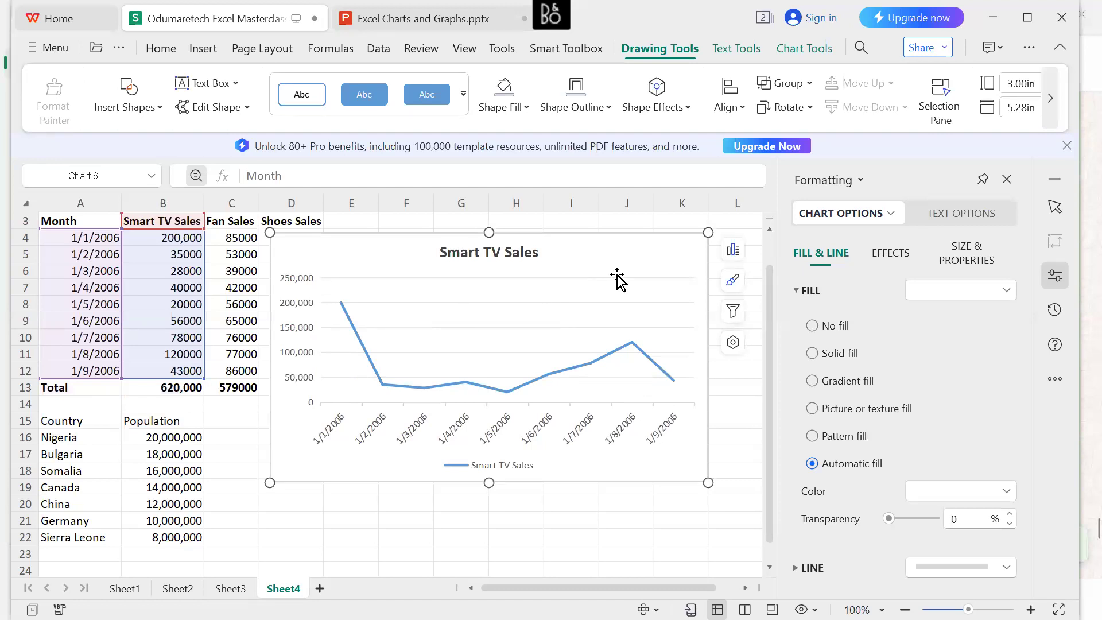
Delete the Smart TV Sales line chart from Sheet4.
key("Delete")
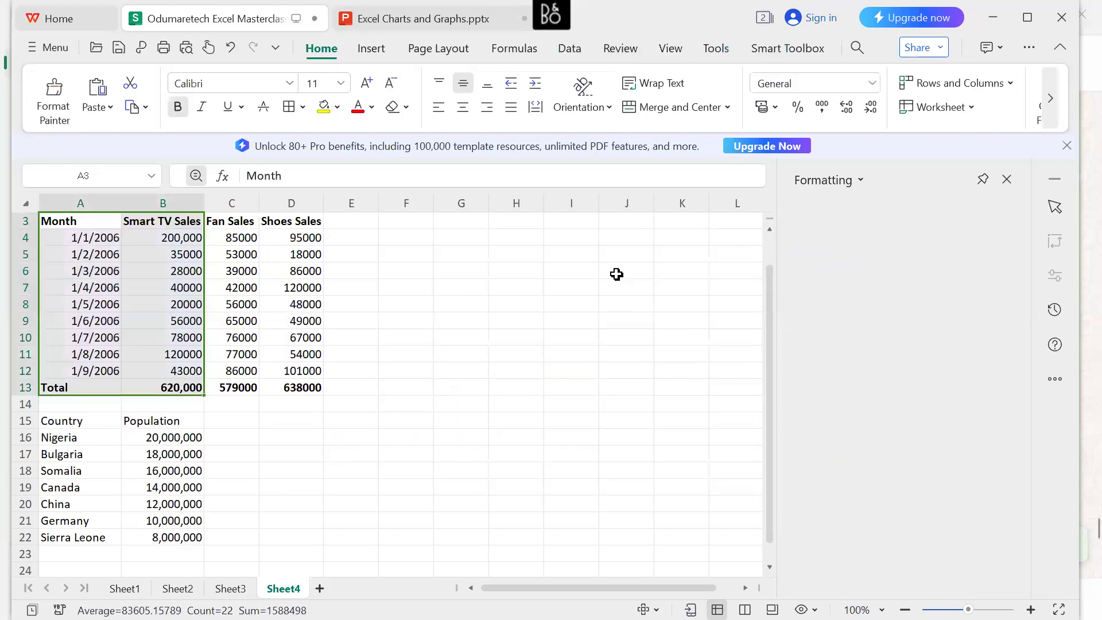
left_click(422, 299)
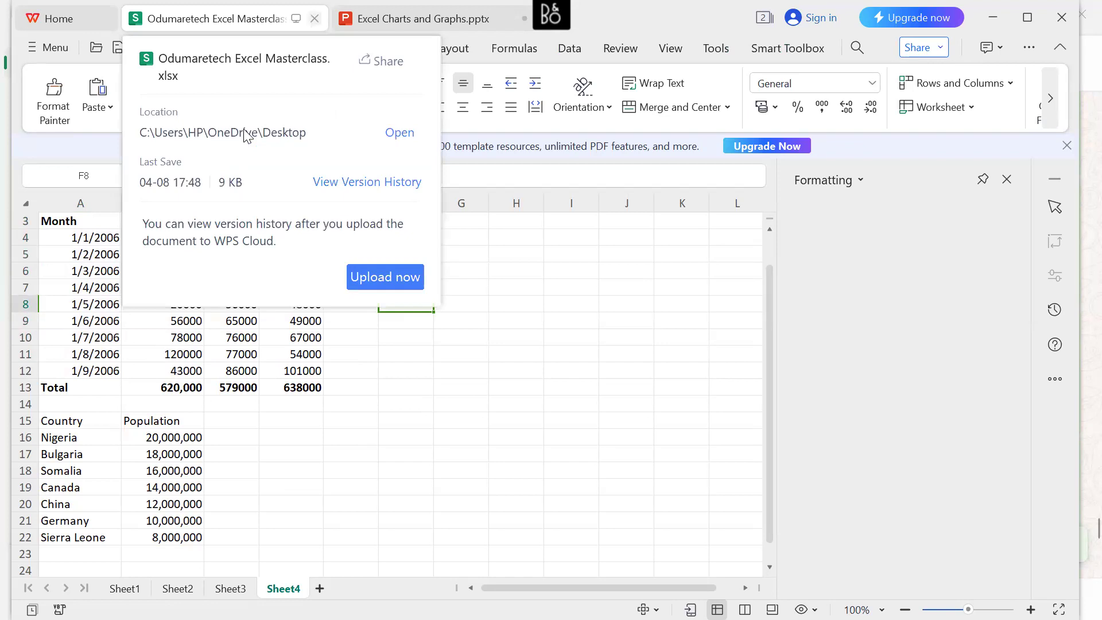
Switch to the Excel Charts and Graphs.pptx presentation and review the Advanced Excel Charts descriptions on slides 9 to 11.
left_click(413, 19)
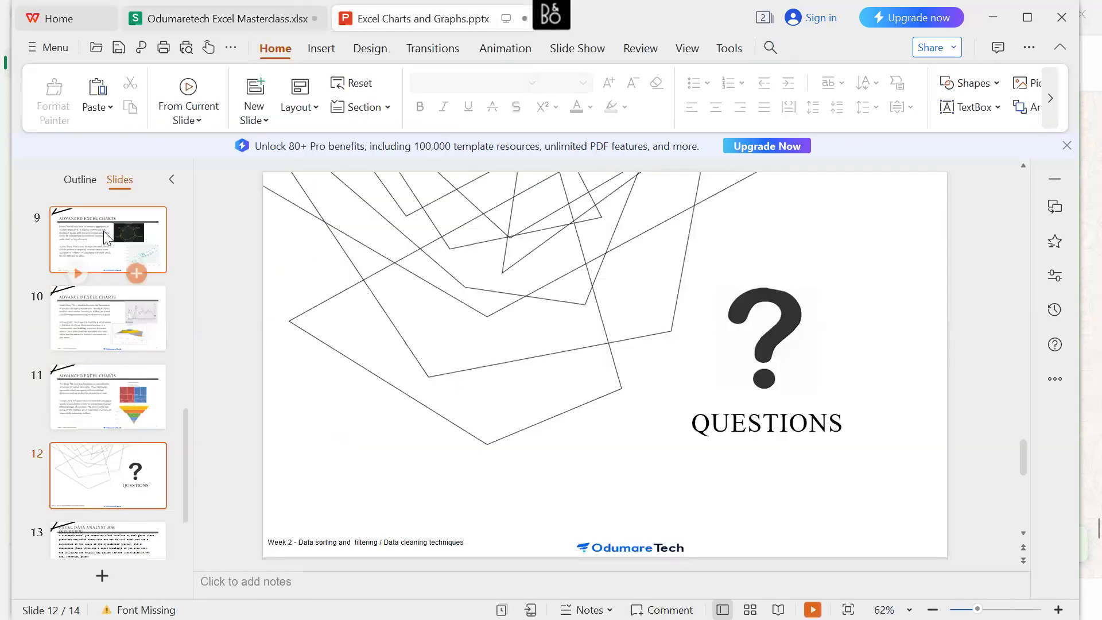
left_click(105, 237)
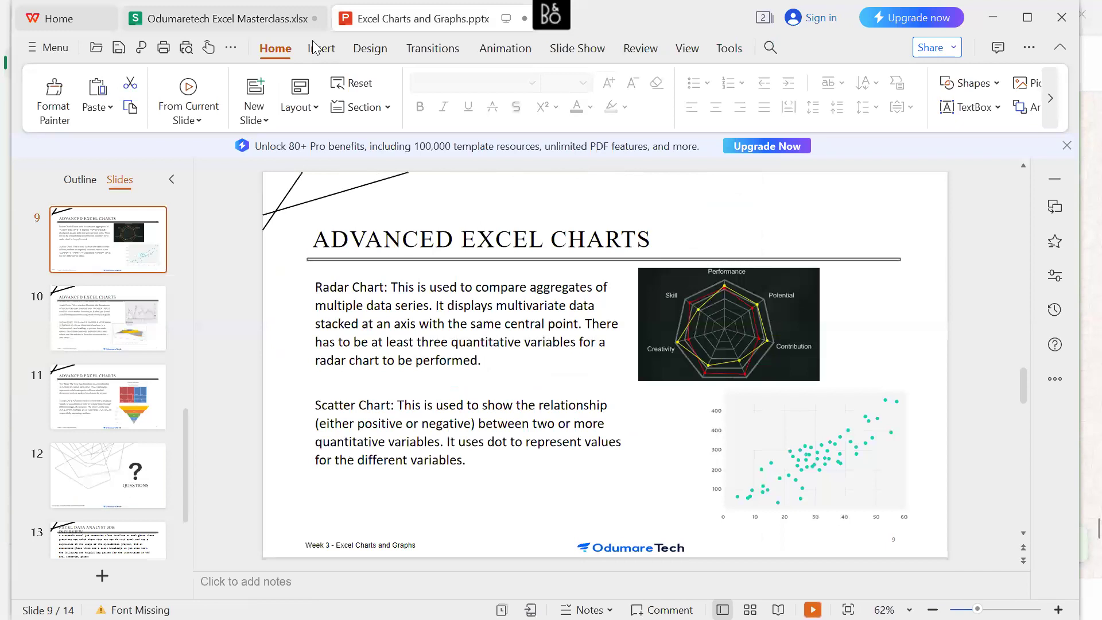
mouse_move(316, 47)
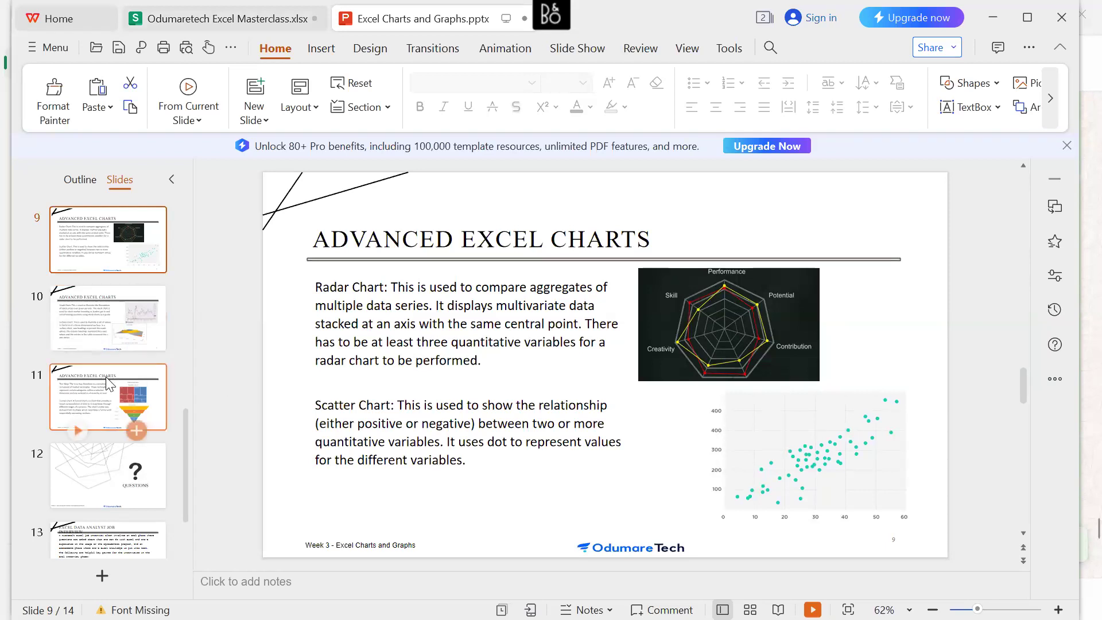
left_click(113, 394)
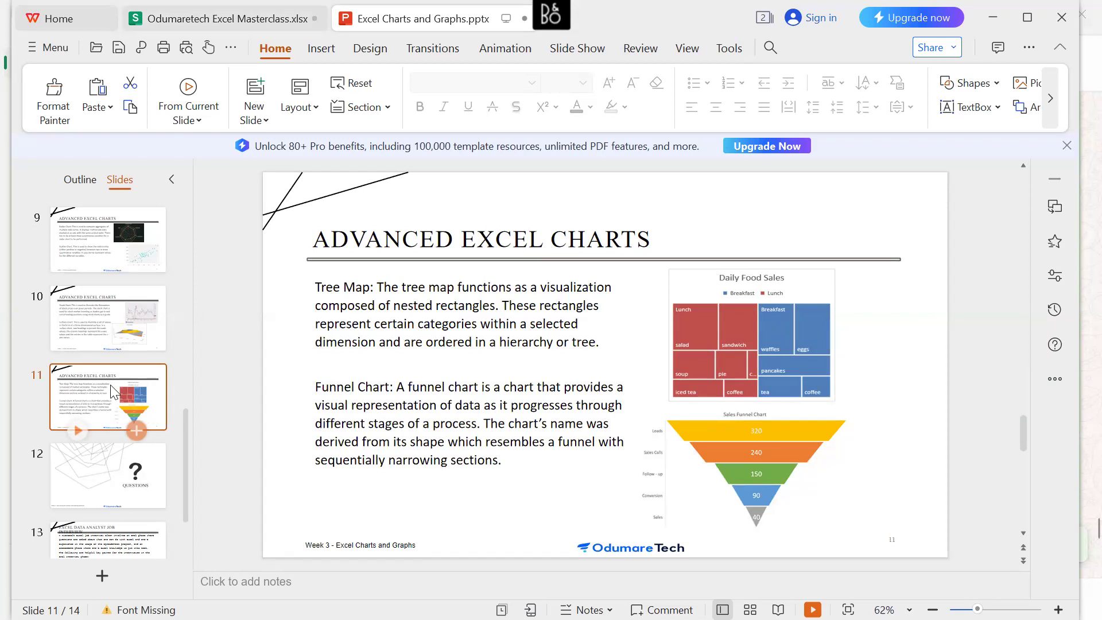
left_click(114, 332)
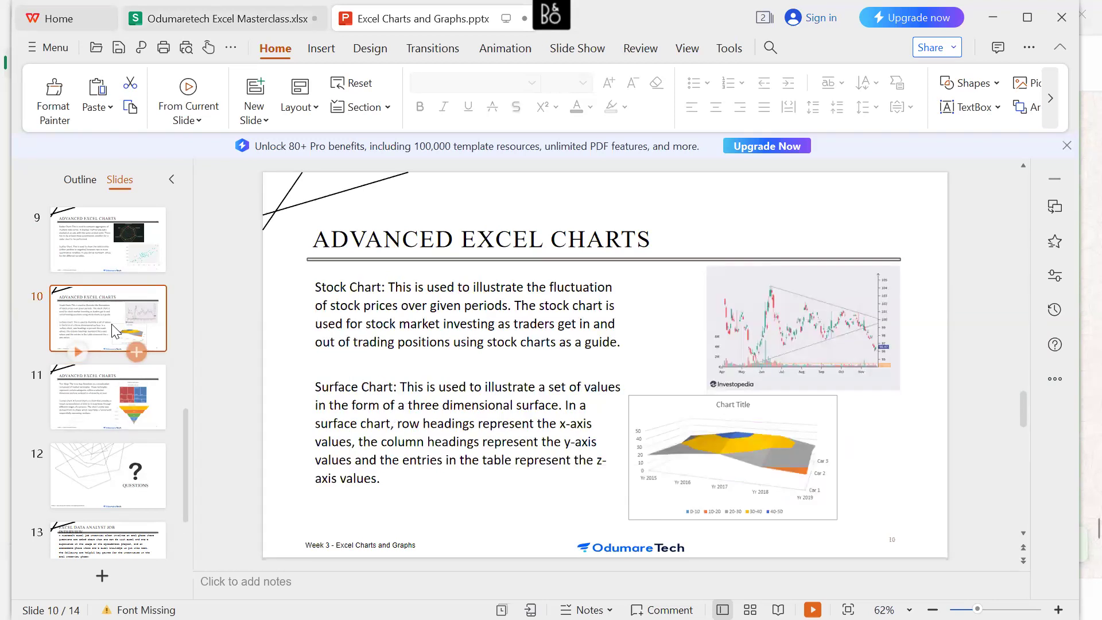
left_click(105, 368)
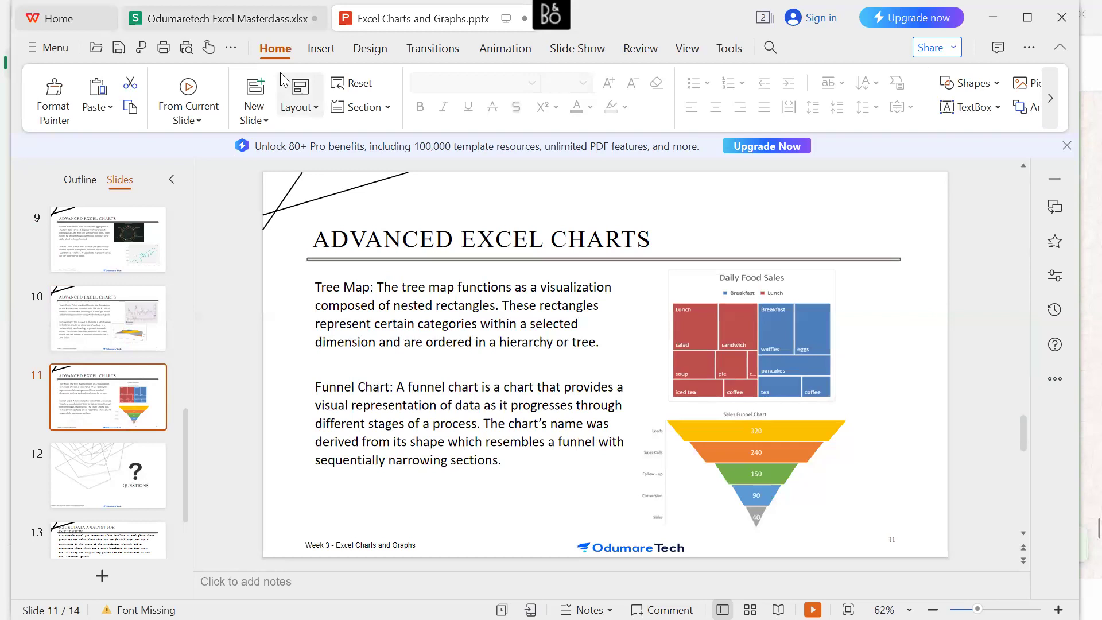
Return to the Odumaretech Excel Masterclass.xlsx workbook and insert a basic Radar chart from the monthly sales data in A3:D12.
left_click(224, 19)
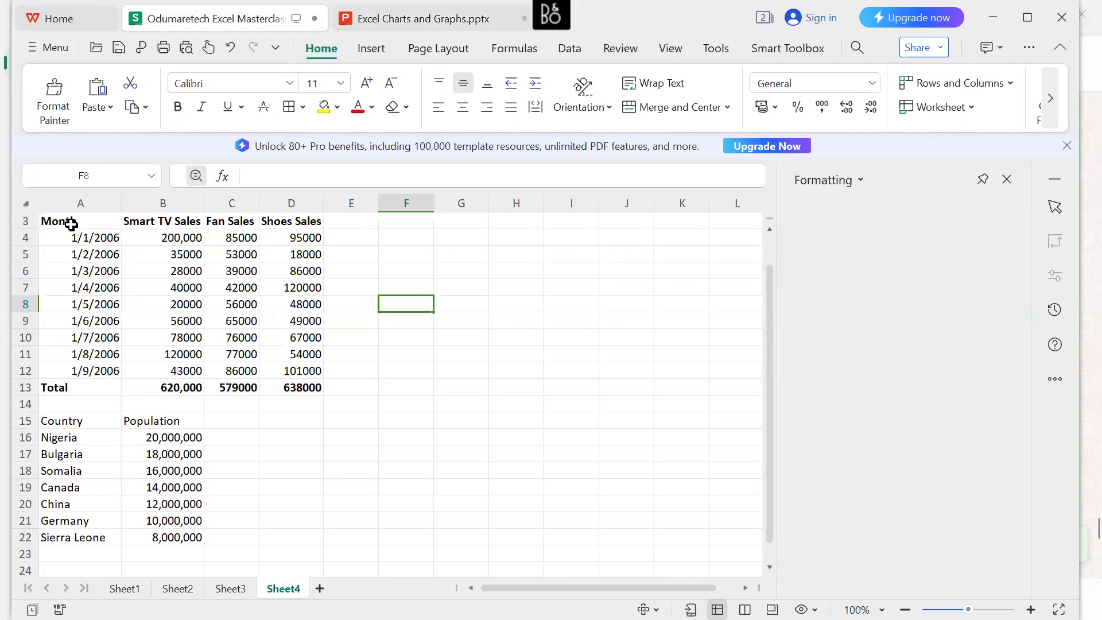
left_click_drag(73, 223, 318, 372)
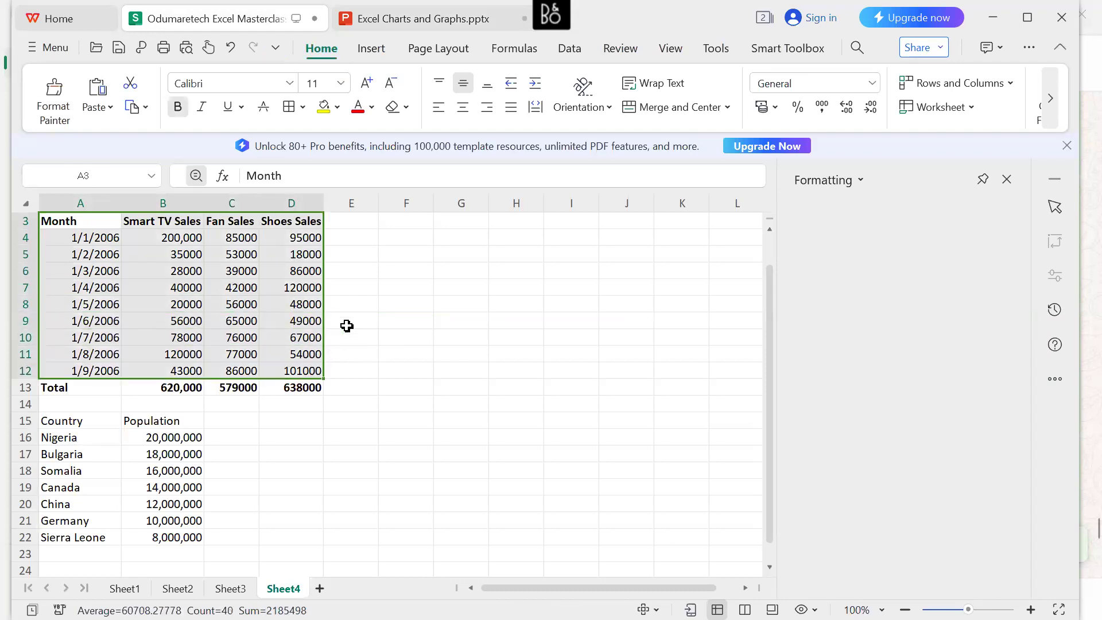
left_click(383, 48)
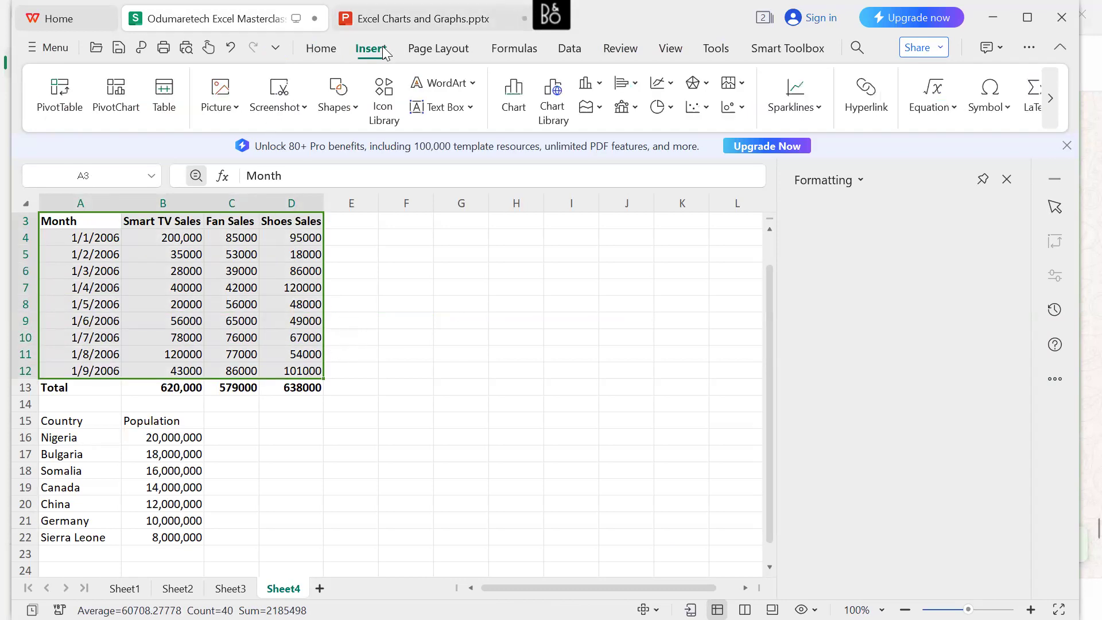
left_click(511, 91)
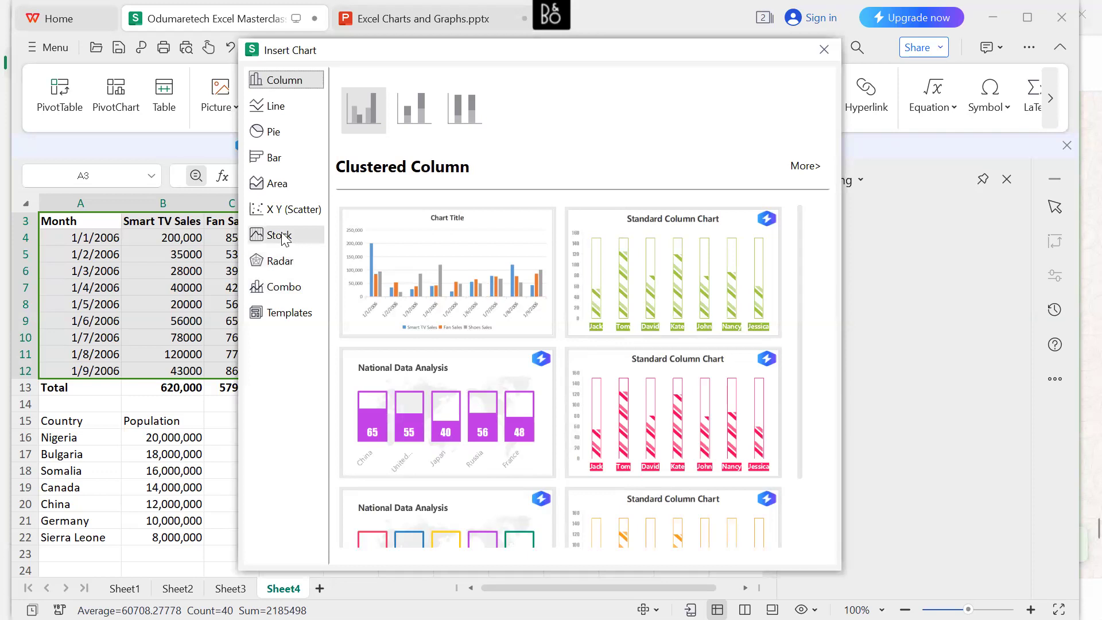
left_click(281, 266)
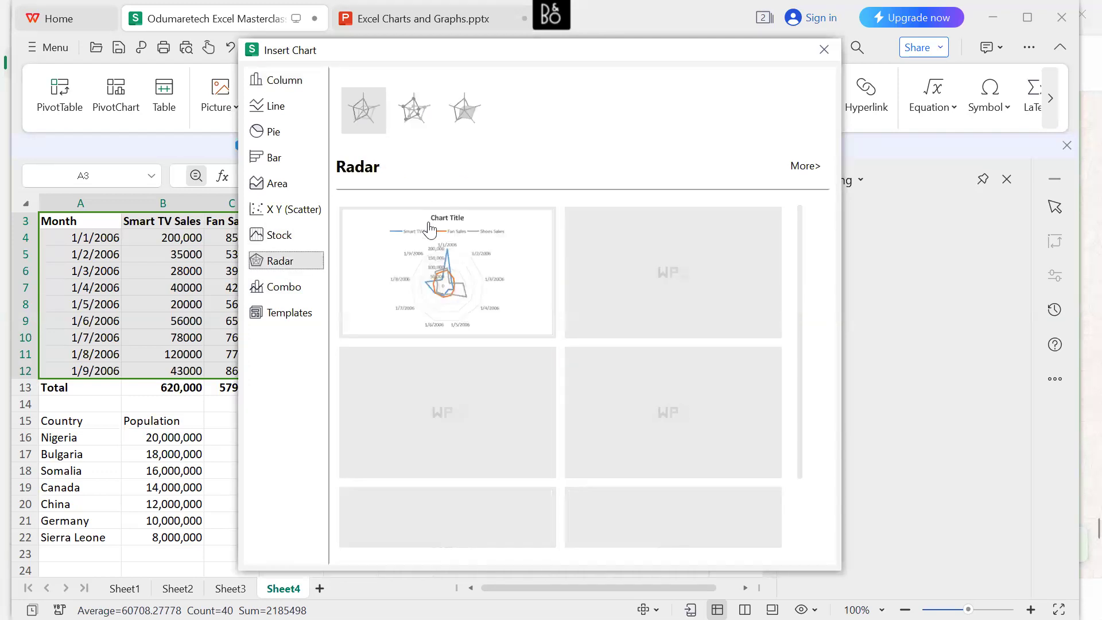
mouse_move(444, 276)
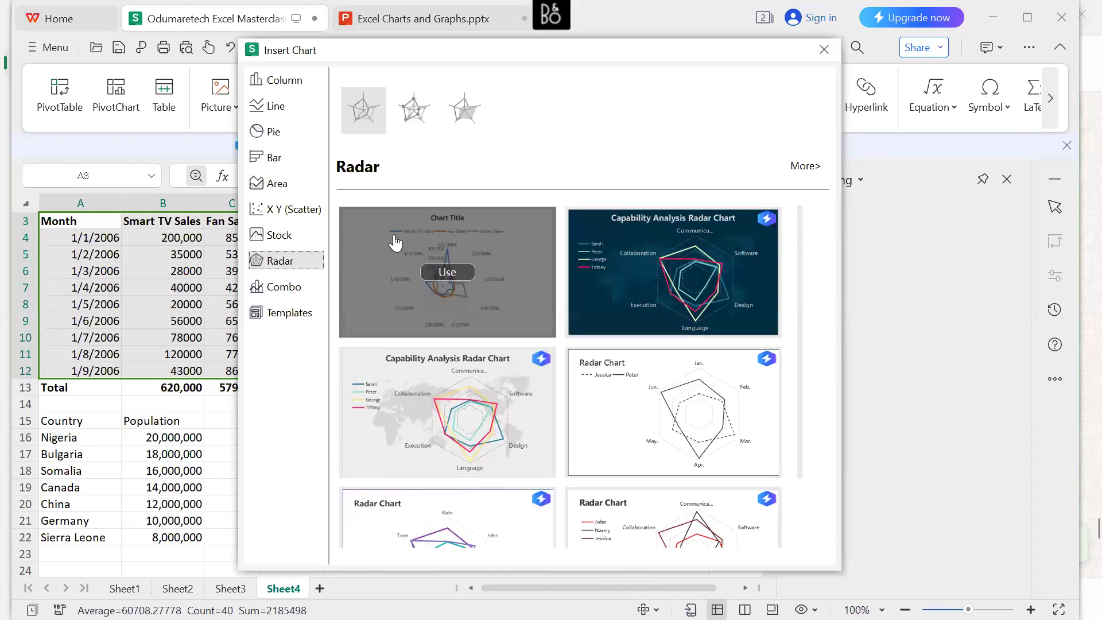
left_click(446, 272)
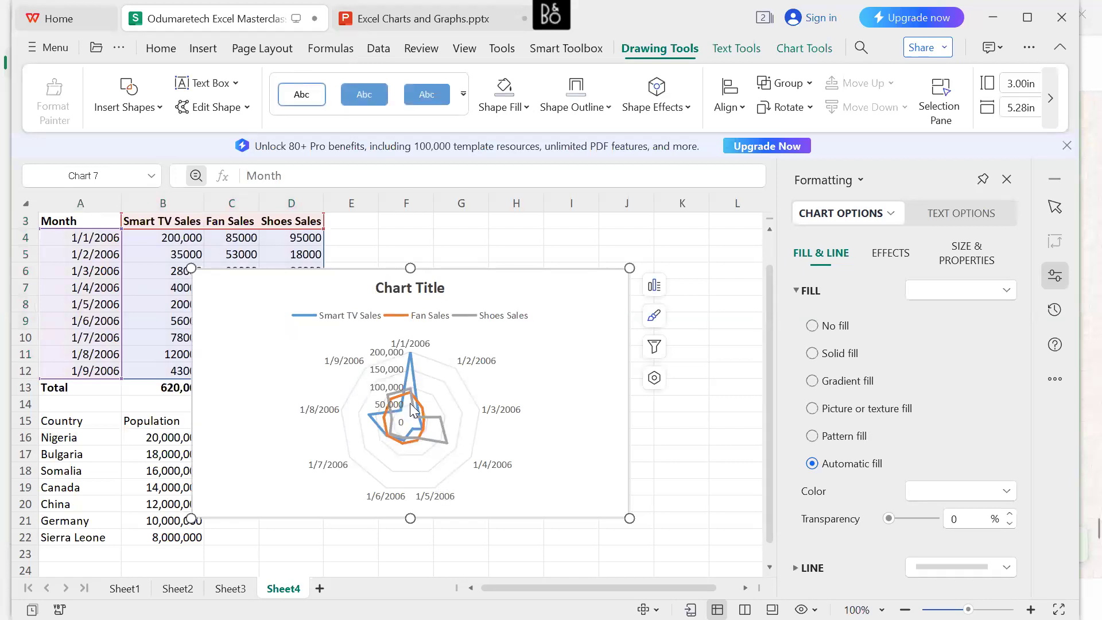
Change the radar chart to the basic High-Low-Close stock chart.
mouse_move(411, 418)
left_click(776, 51)
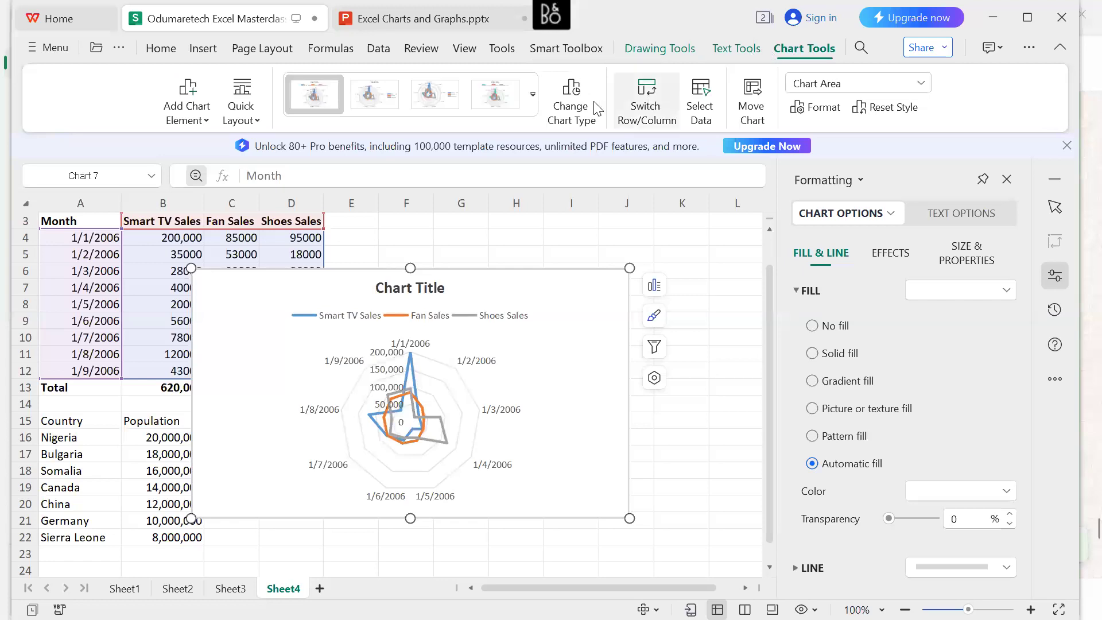
left_click(559, 93)
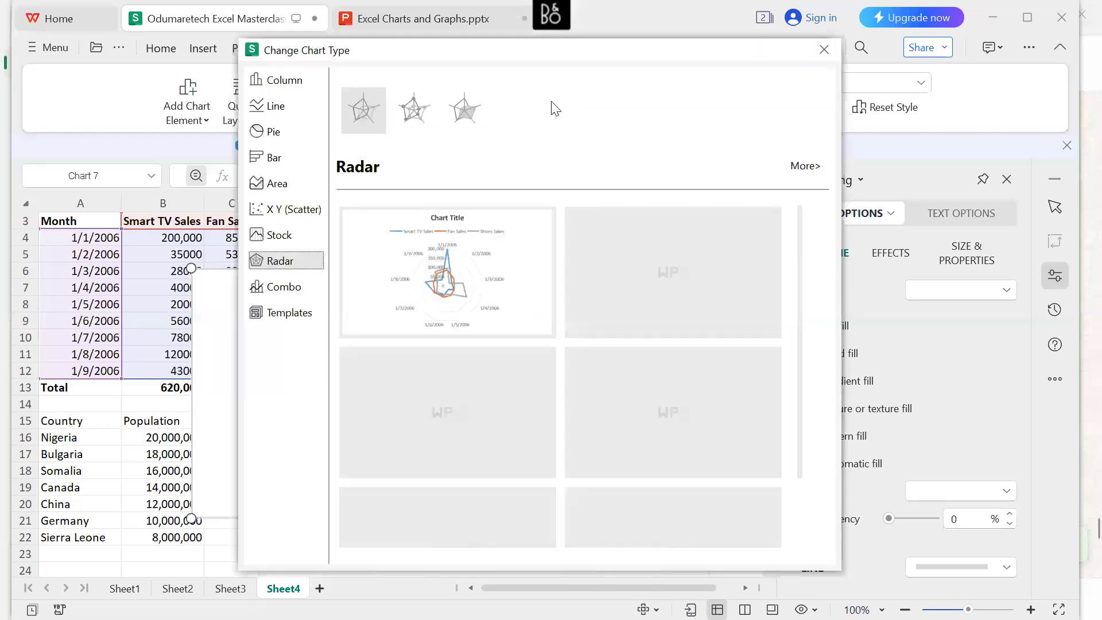
mouse_move(455, 288)
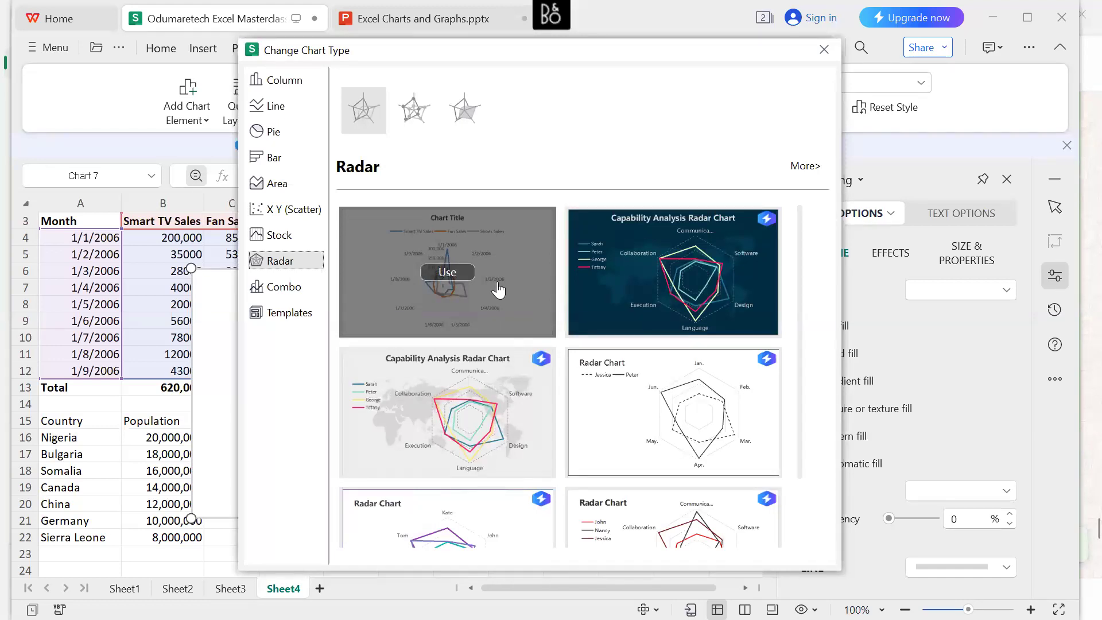
left_click(285, 289)
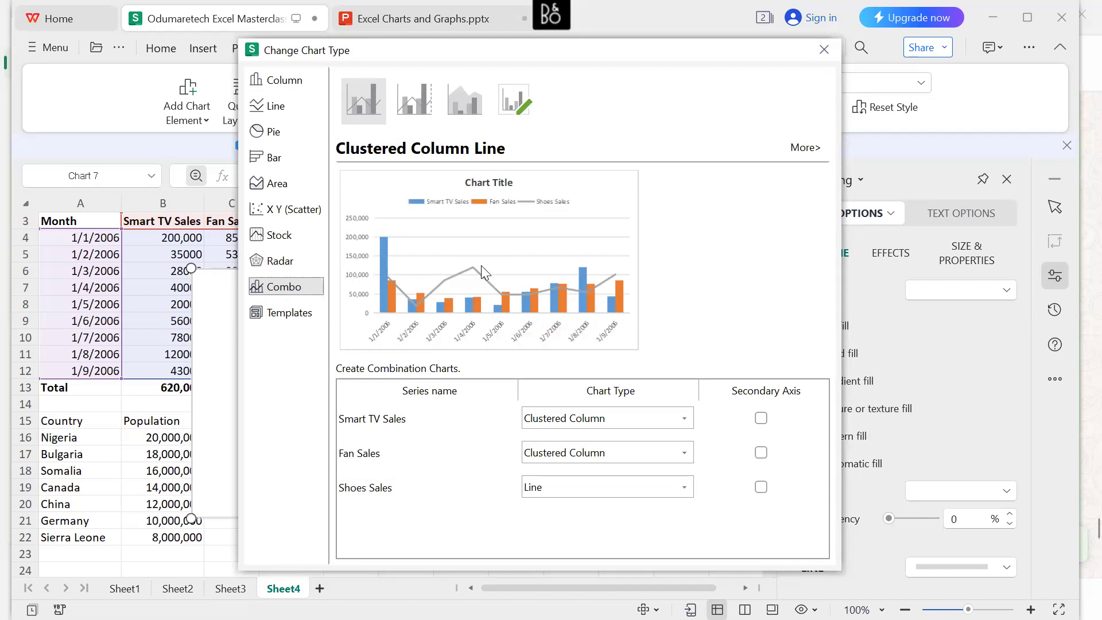
left_click(278, 235)
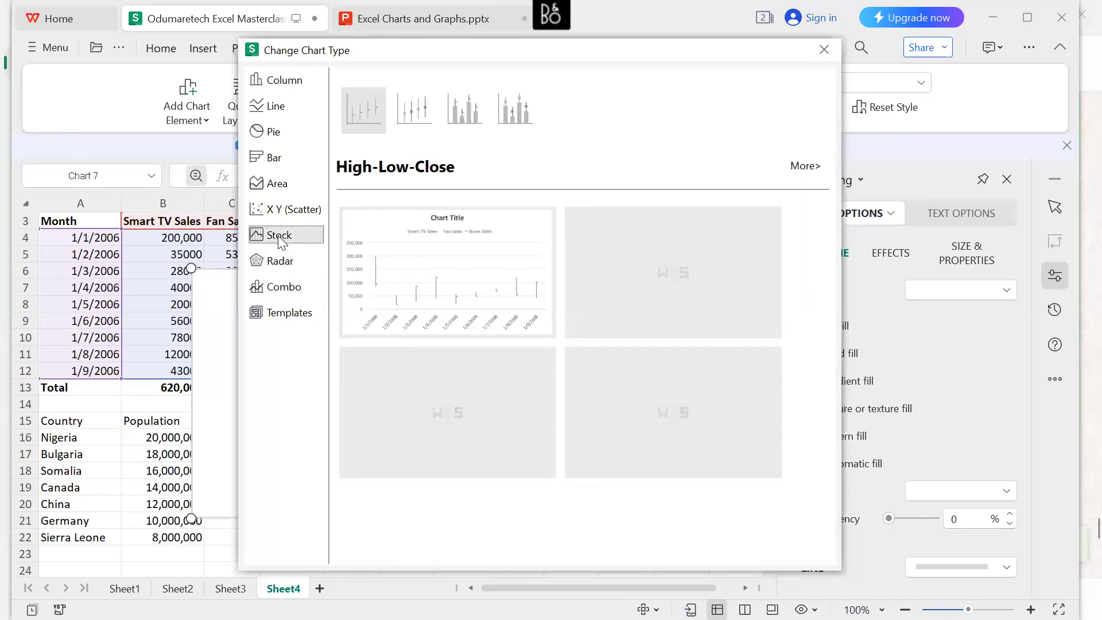
mouse_move(383, 261)
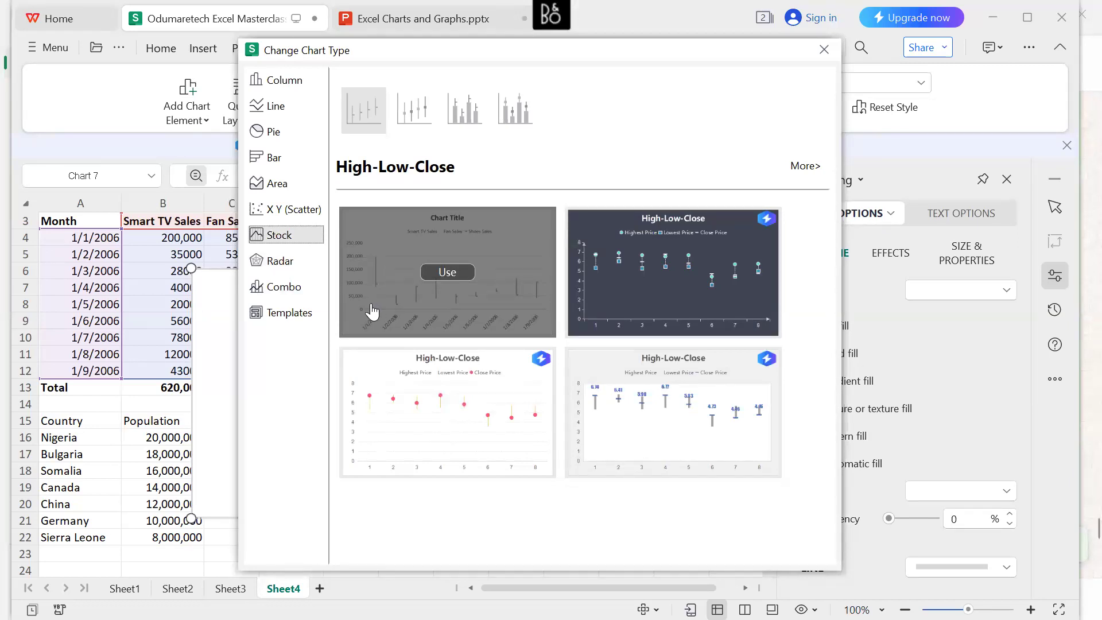
left_click(438, 273)
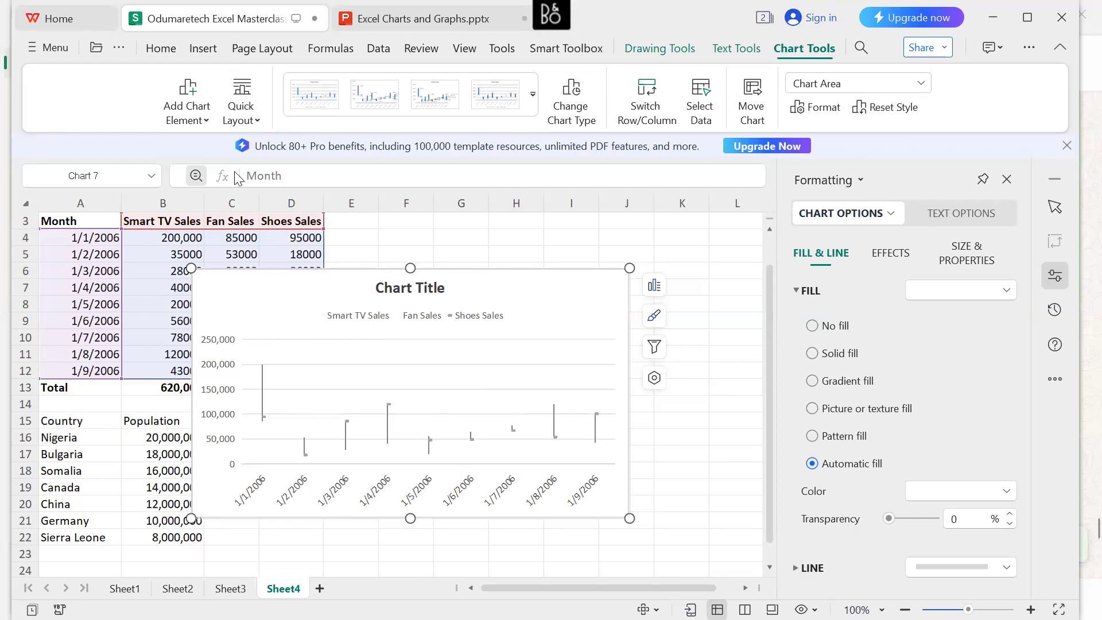
Check the stock and surface chart descriptions on slide 10 of the presentation, and return to the workbook.
key("ctrl+Tab")
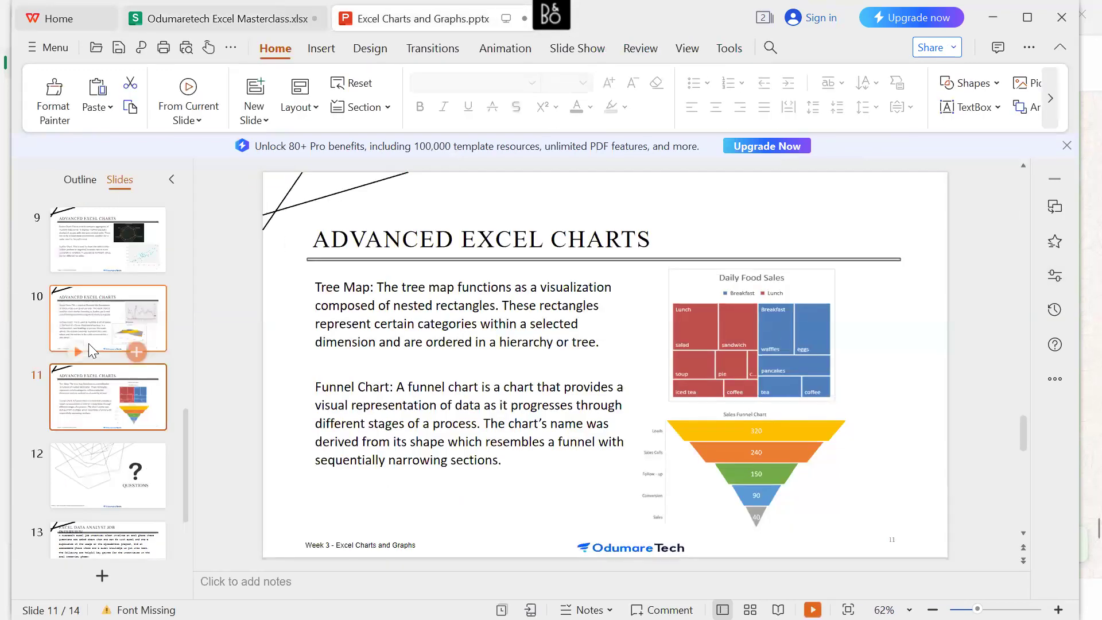
left_click(109, 311)
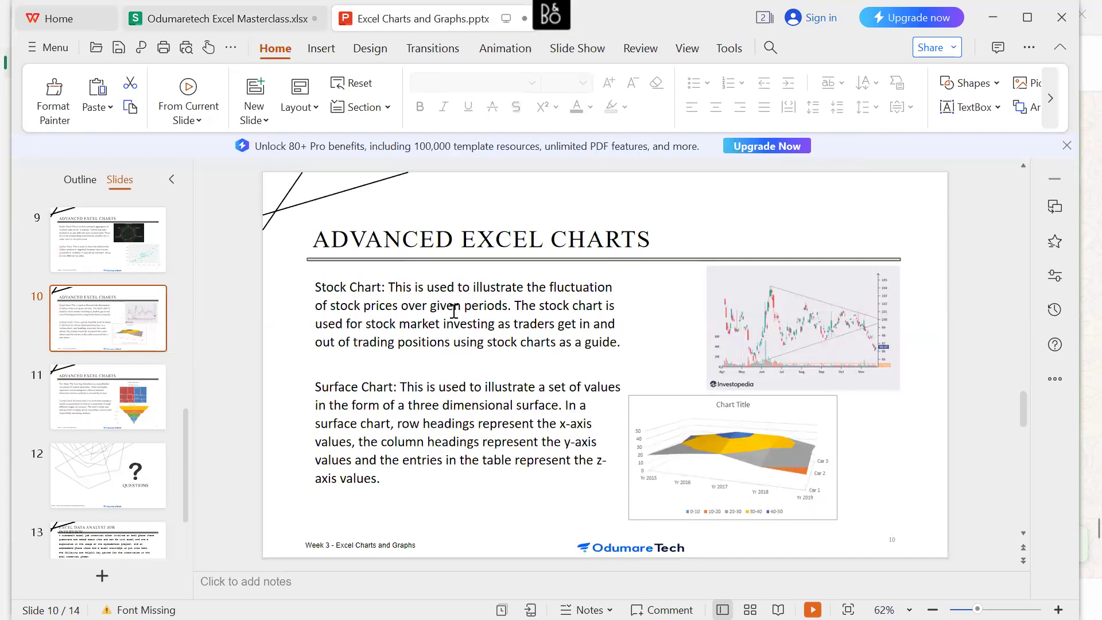
left_click(275, 38)
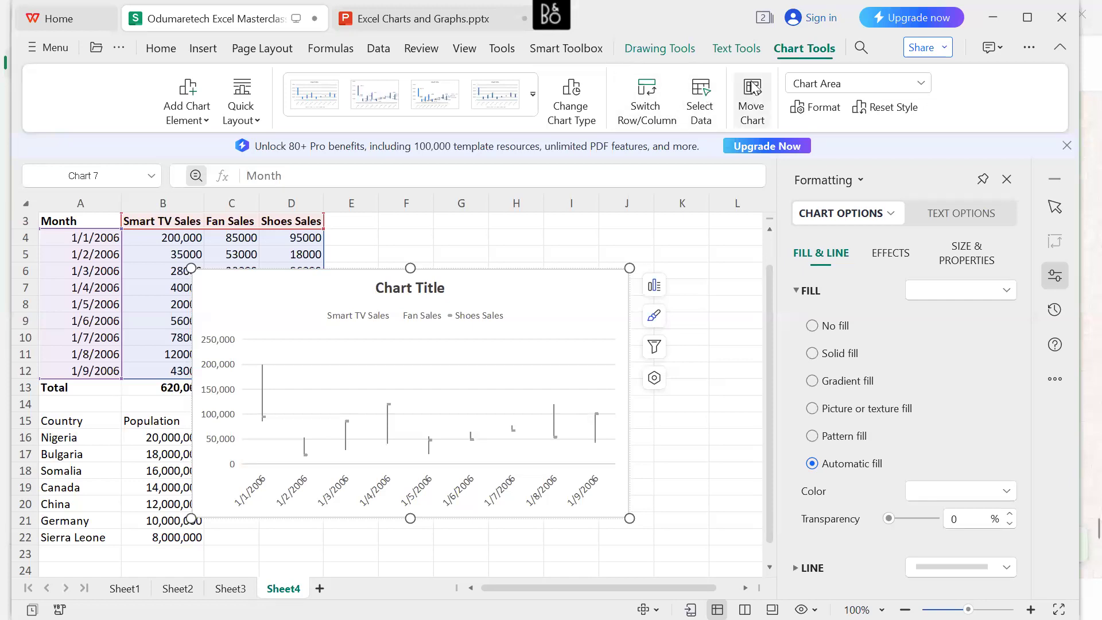
Change the High-Low-Close stock chart to a basic X Y Scatter chart.
left_click(587, 112)
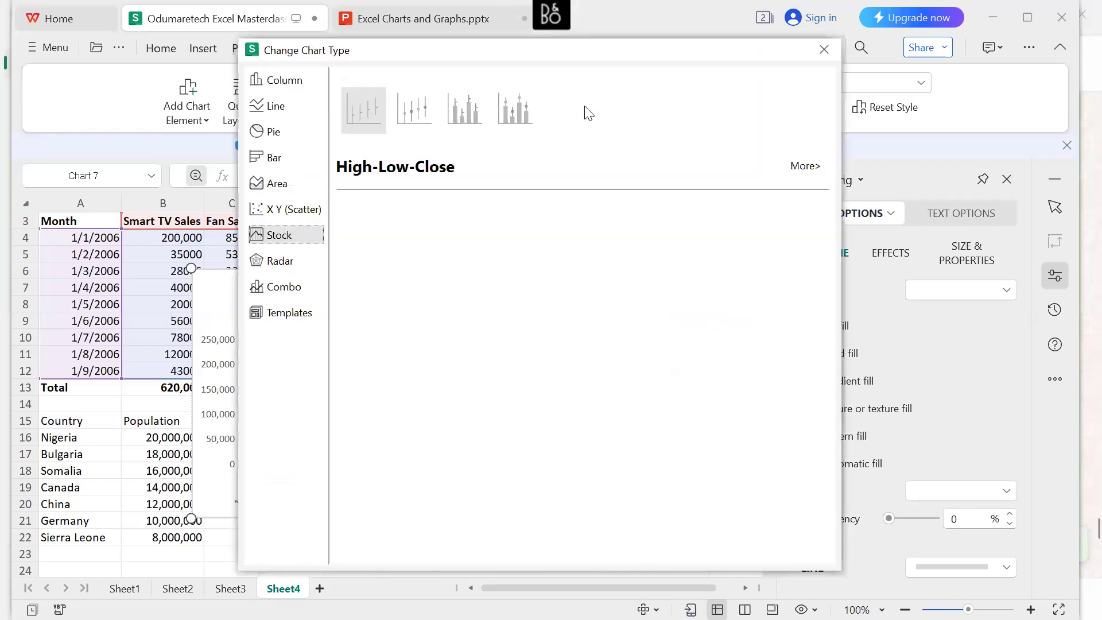
left_click(298, 211)
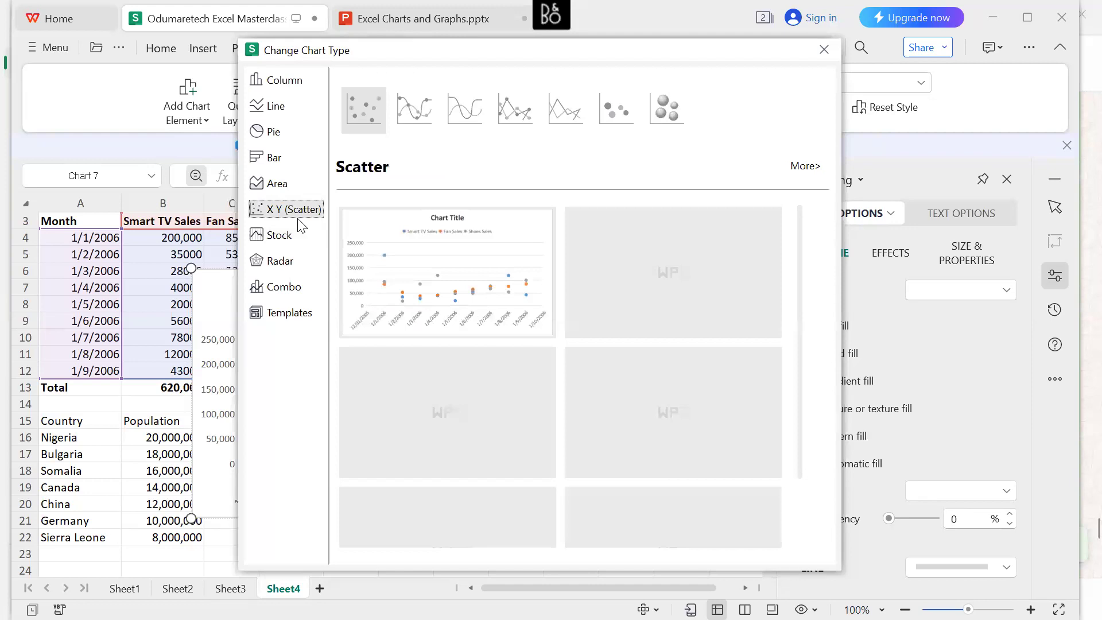
mouse_move(456, 283)
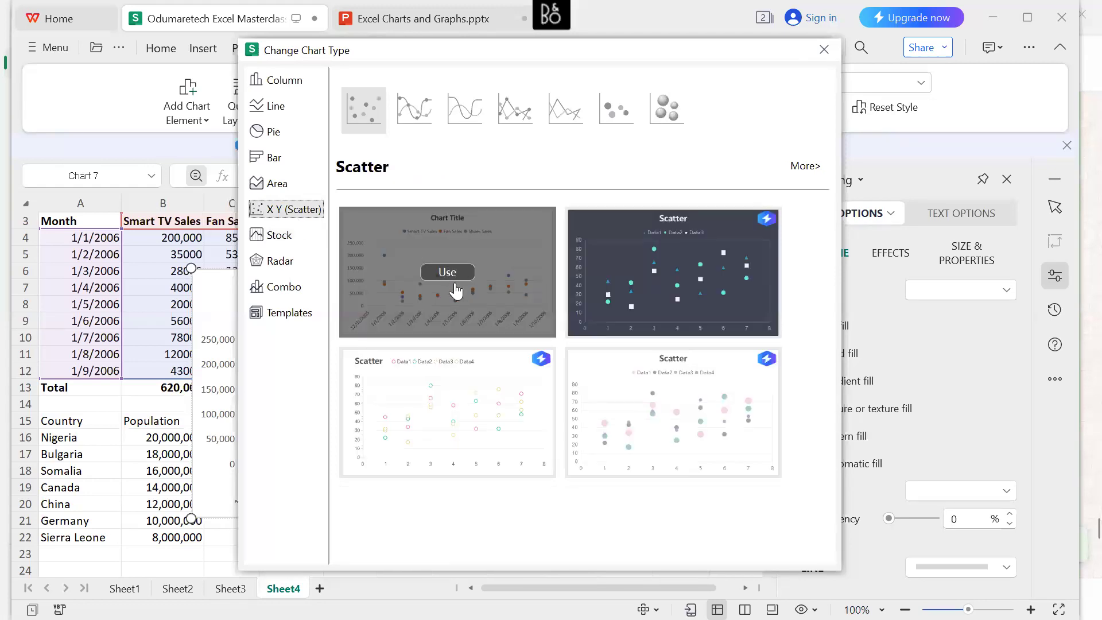
left_click(448, 272)
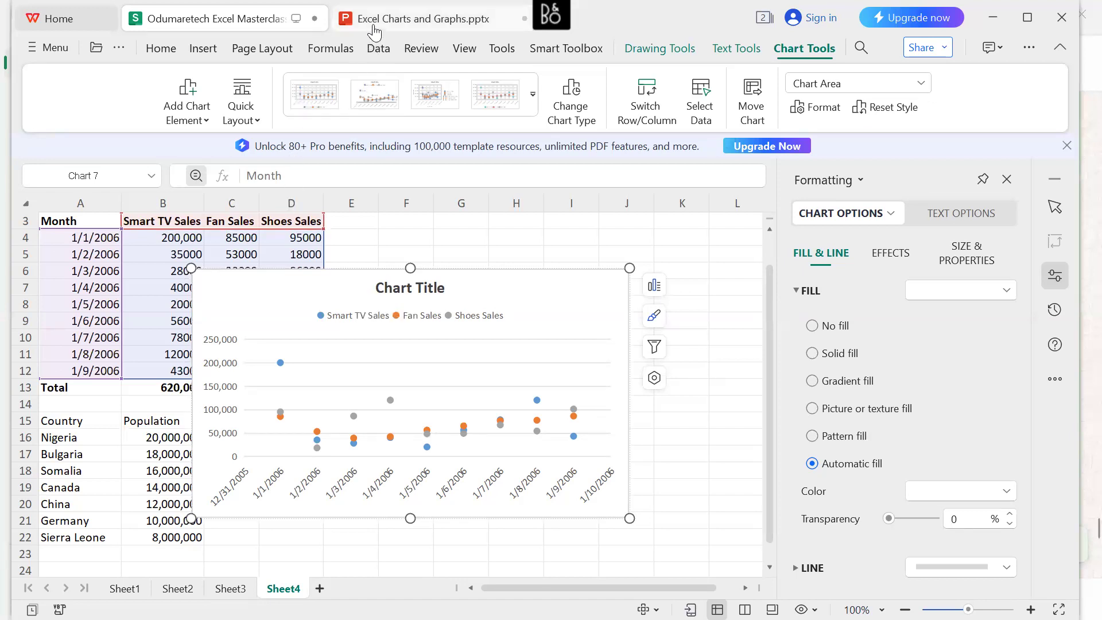
left_click(574, 109)
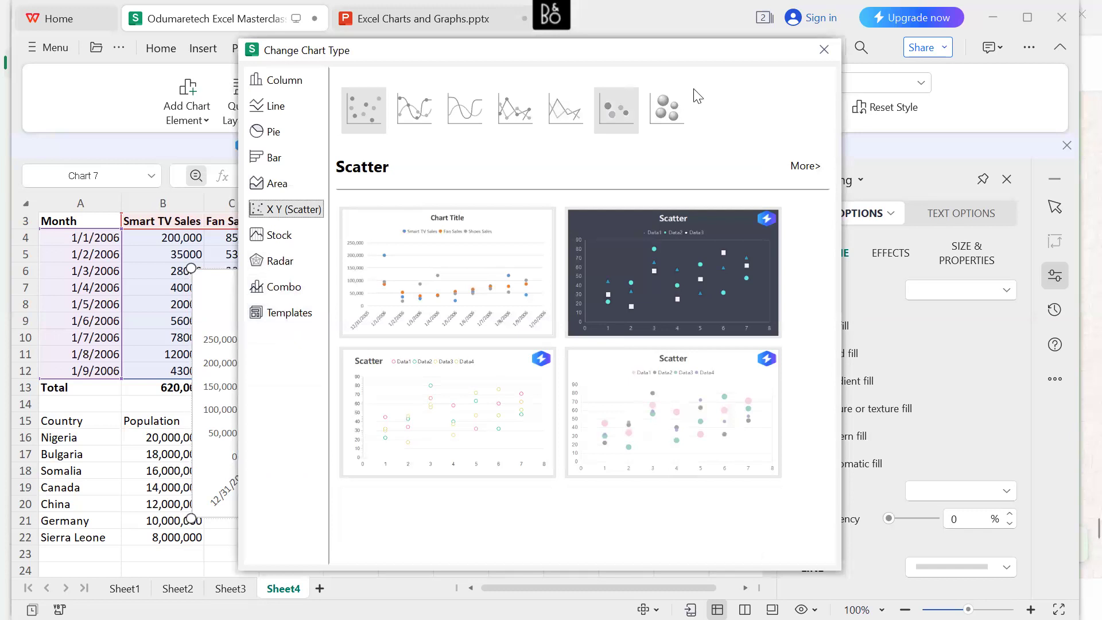
left_click(821, 49)
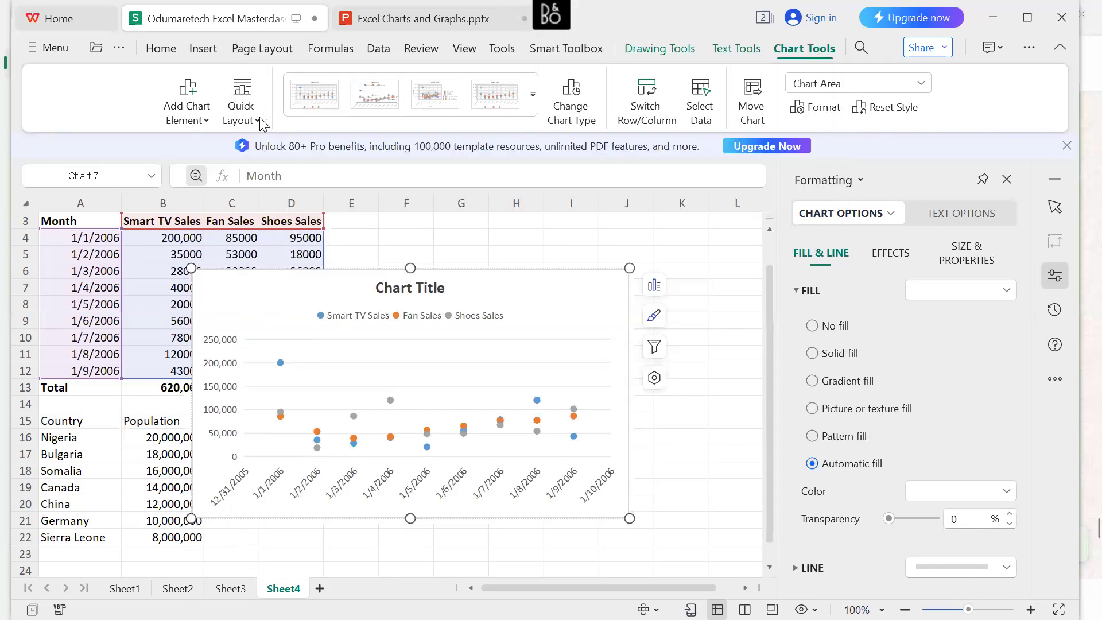
left_click(450, 257)
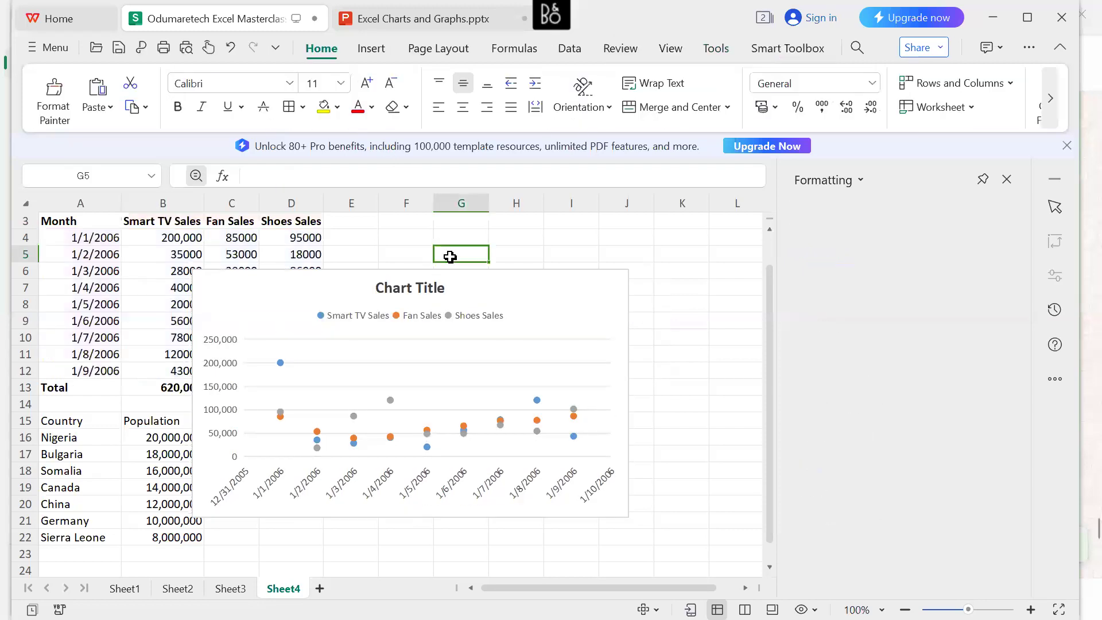
left_click(381, 259)
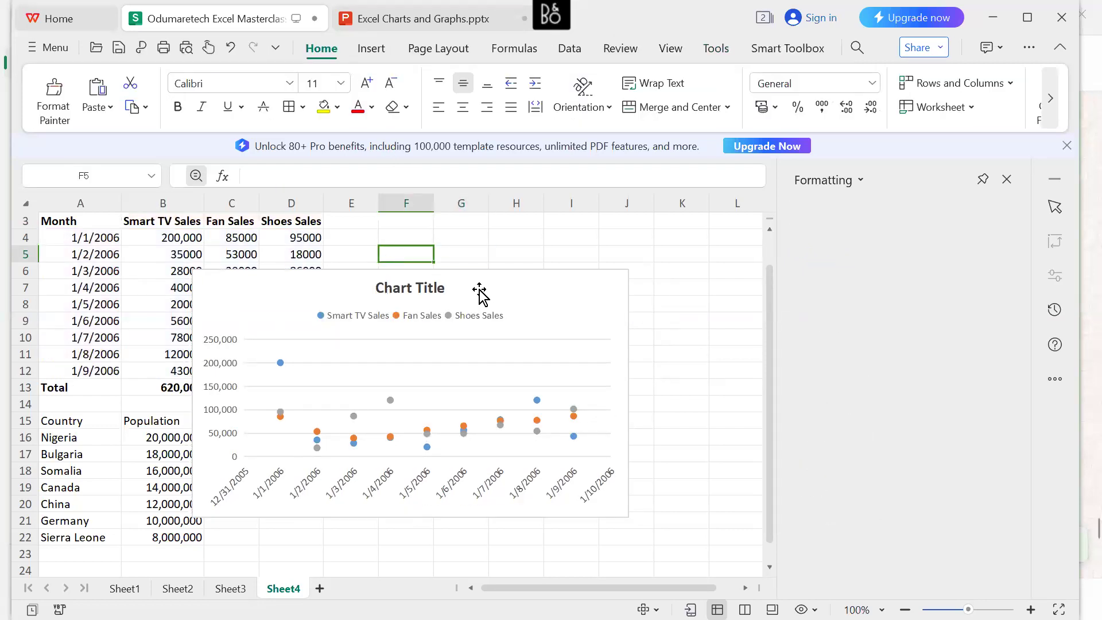
Move the scatter chart clear of the sales data into columns E to L and shrink it slightly.
left_click_drag(544, 325, 672, 277)
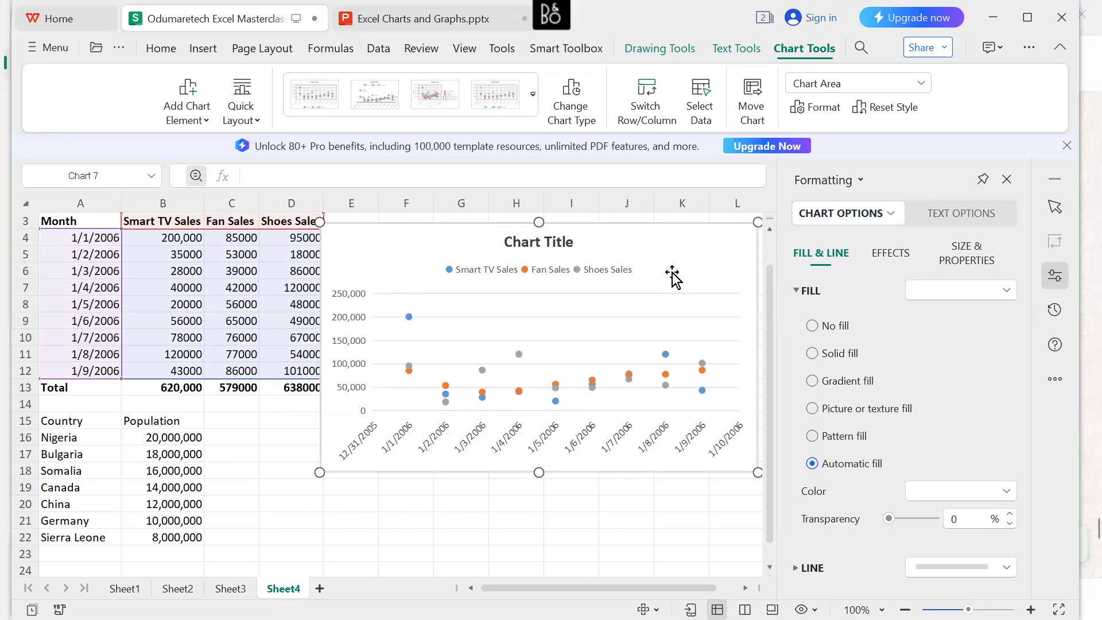
left_click_drag(750, 468, 708, 442)
left_click_drag(602, 257, 626, 251)
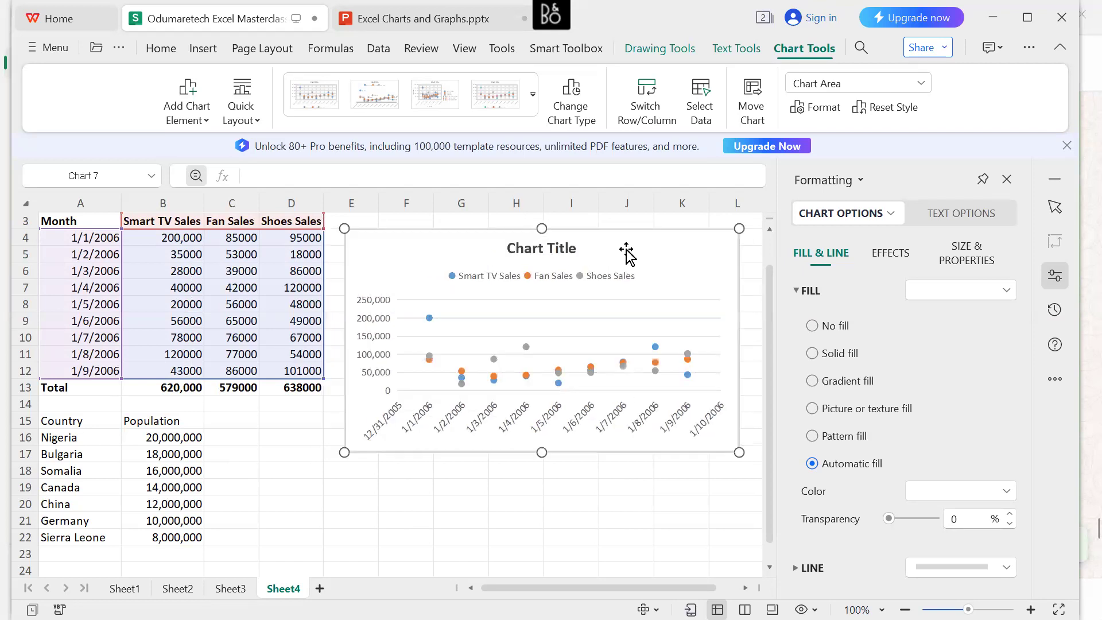
Replace the scatter chart's title with "Product Sales".
left_click(566, 250)
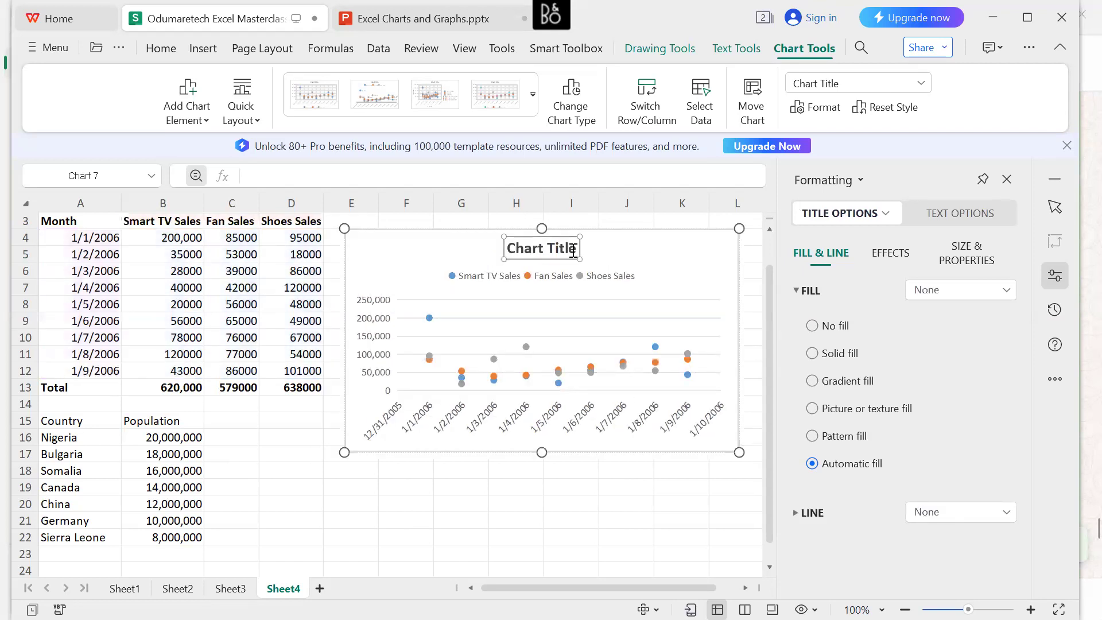
left_click_drag(573, 251, 510, 247)
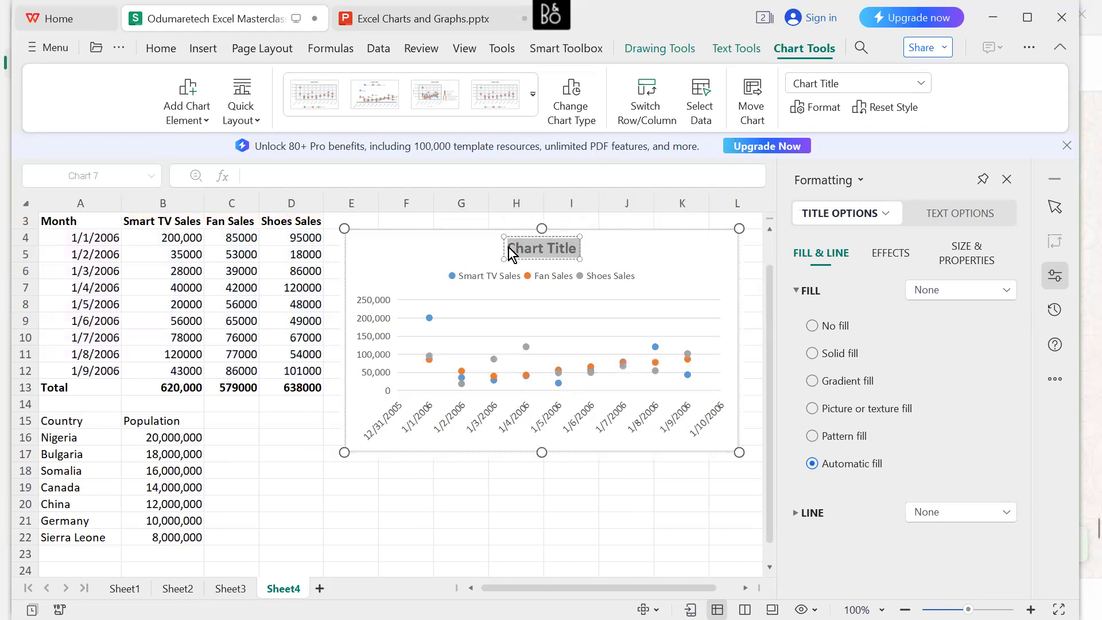
type("Product")
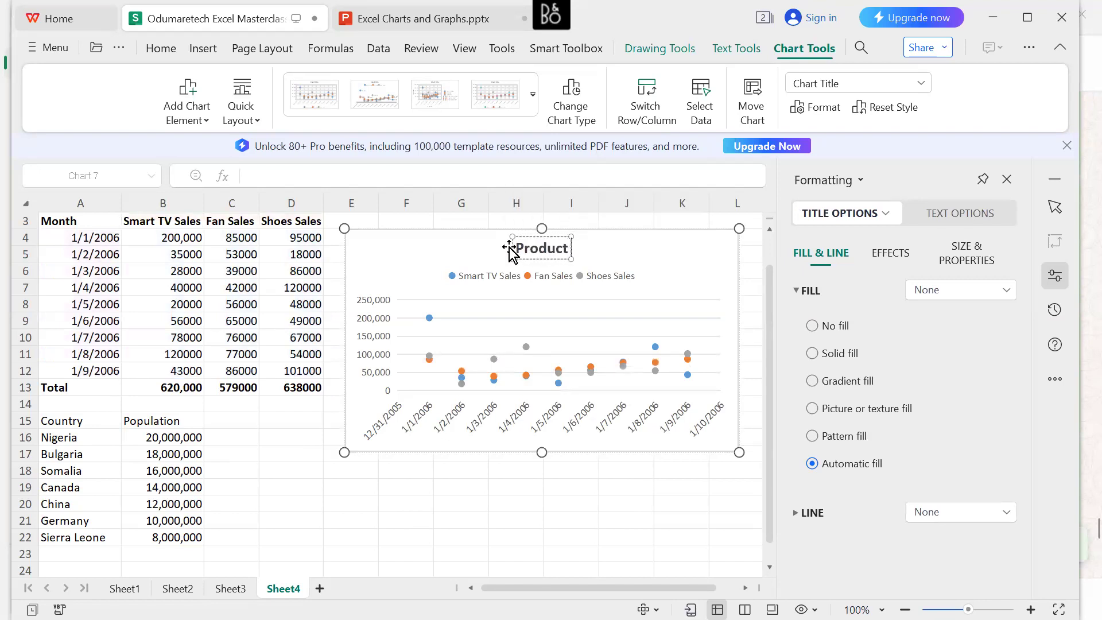
type(" Sales")
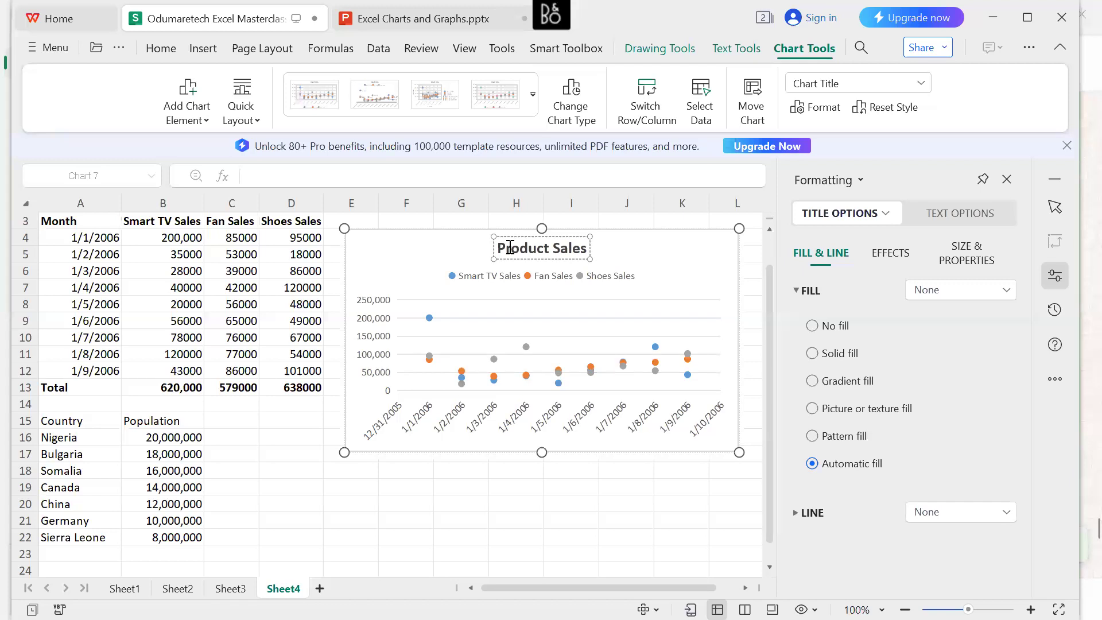
left_click(613, 253)
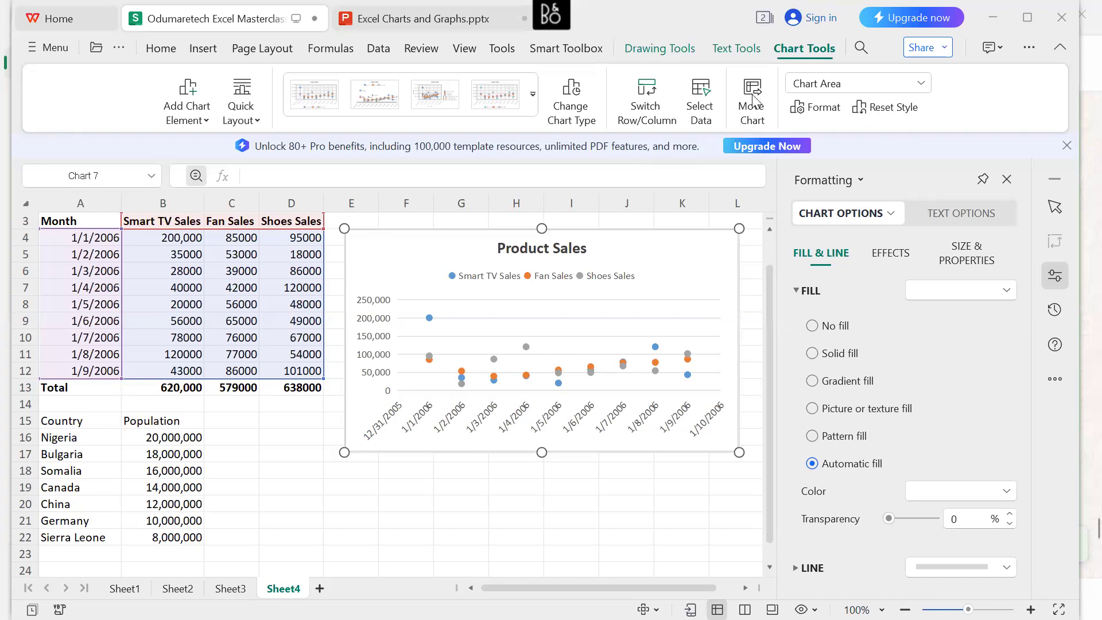
Minimize the workbook and the other open windows, and switch to the Slido Excel Masterclass present mode in Google Chrome.
left_click(993, 17)
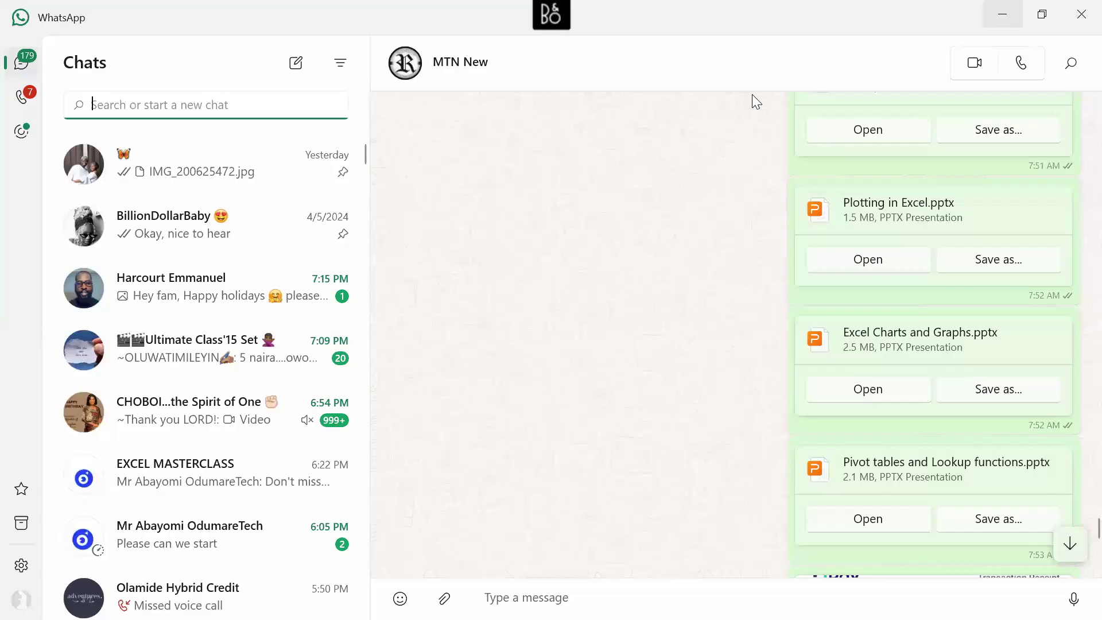
left_click(1003, 14)
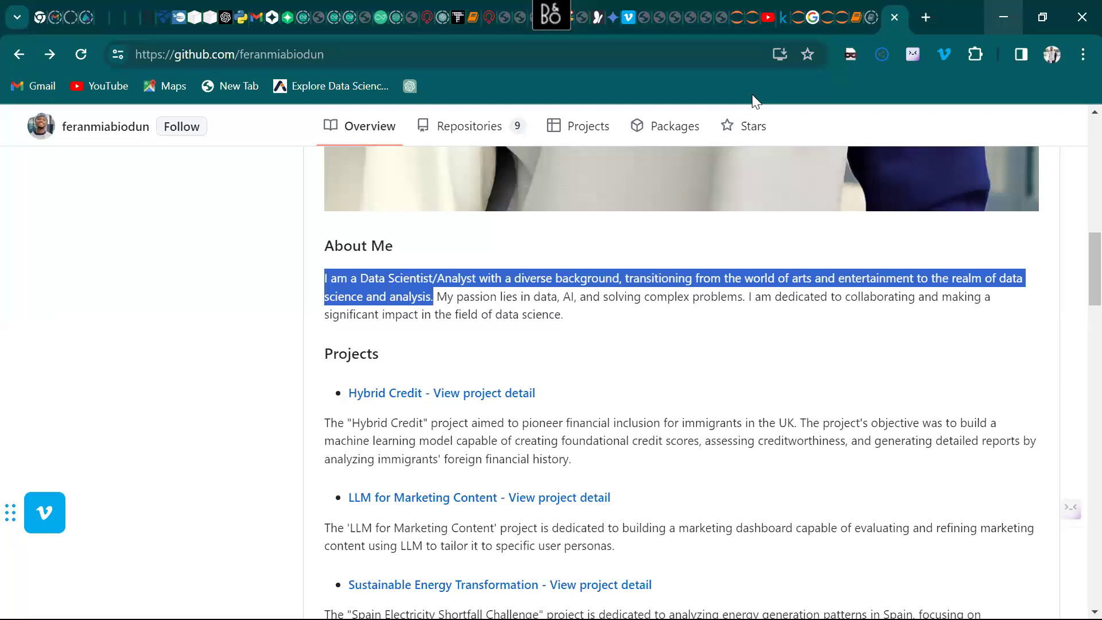
left_click(1004, 18)
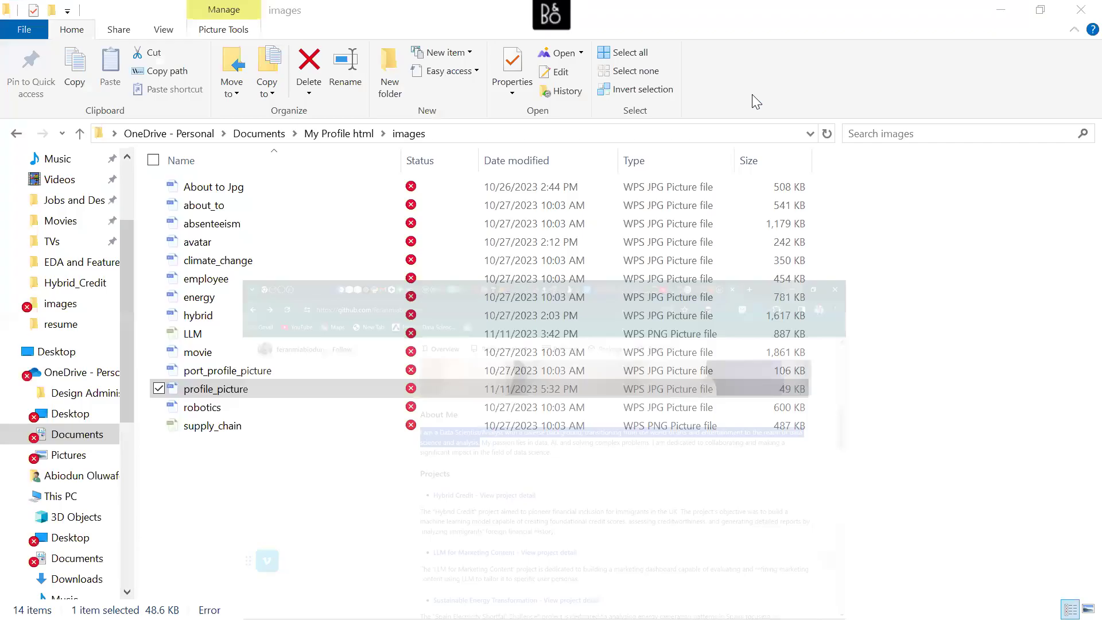
left_click(1001, 10)
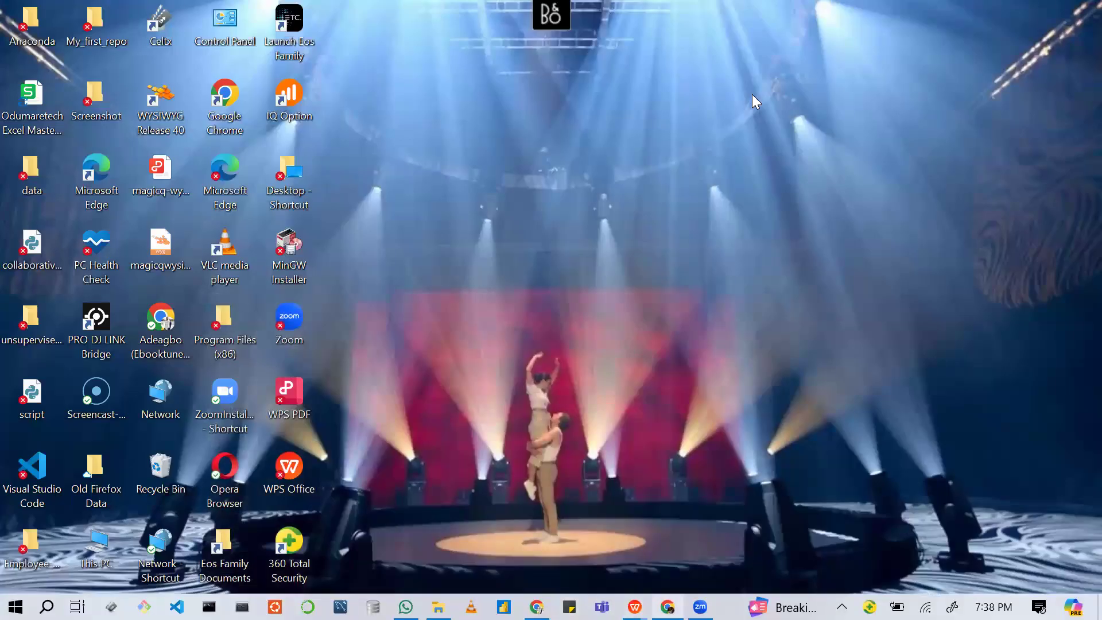
mouse_move(667, 607)
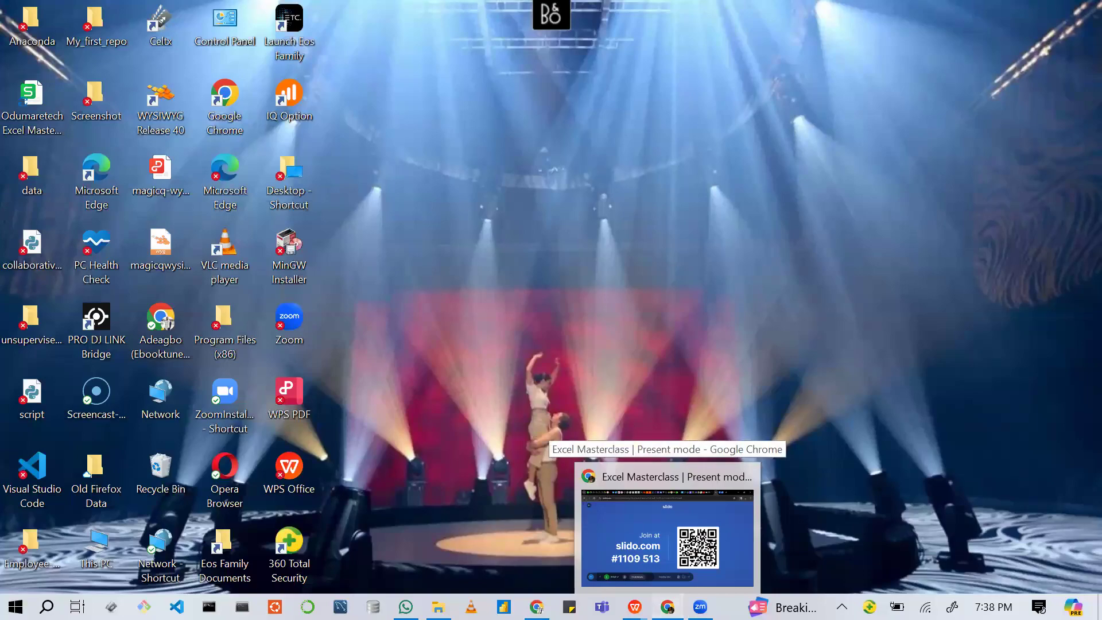
left_click(600, 479)
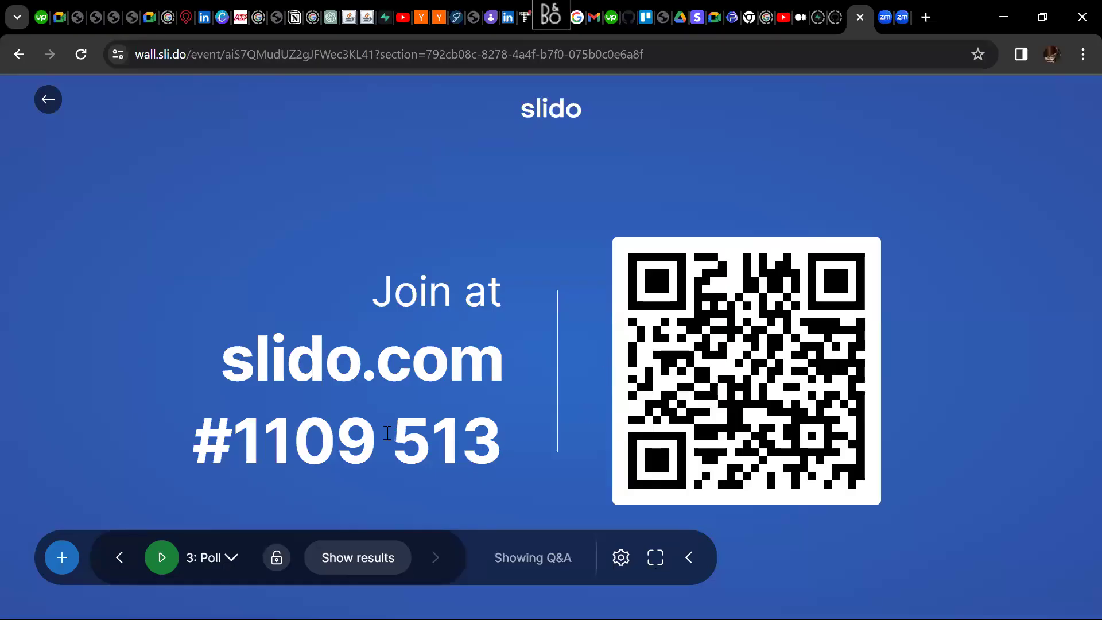